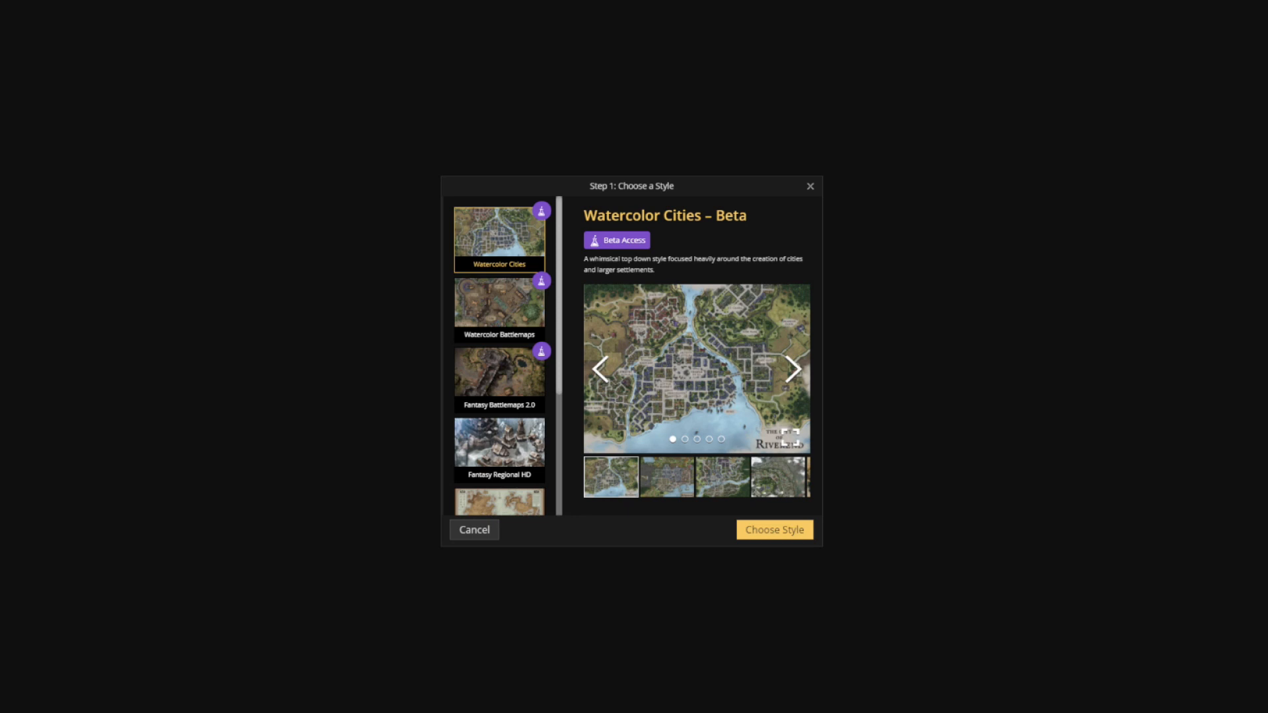
# - Preview the sample images of the Fantasy Battlemaps 2.0 style and choose it for the new map
pyautogui.click(499, 376)
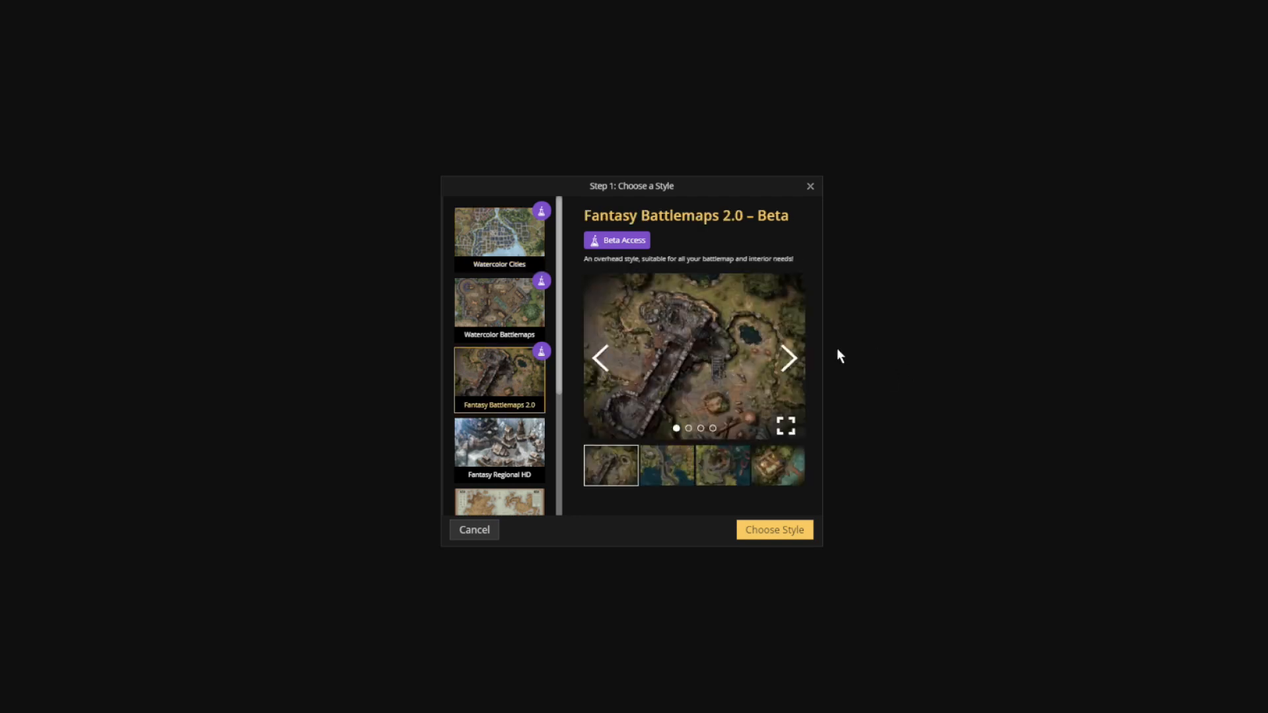
pyautogui.click(789, 362)
pyautogui.click(789, 362)
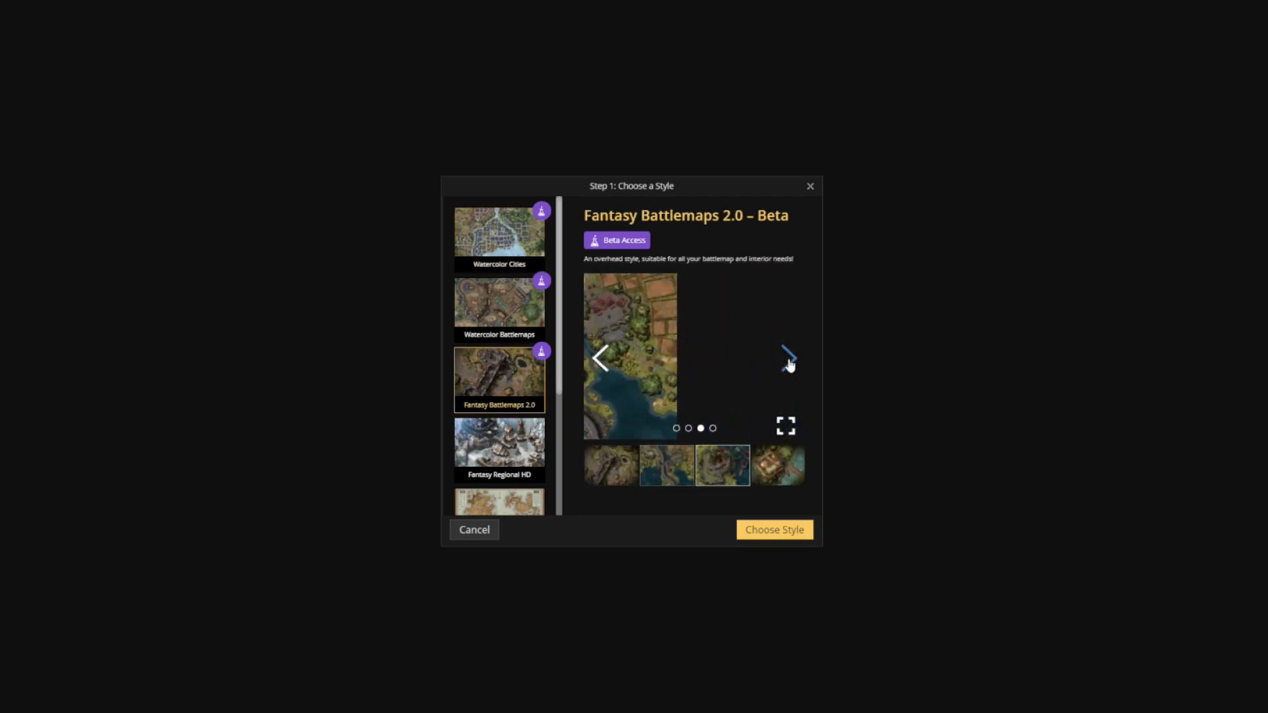
pyautogui.click(789, 361)
pyautogui.click(789, 362)
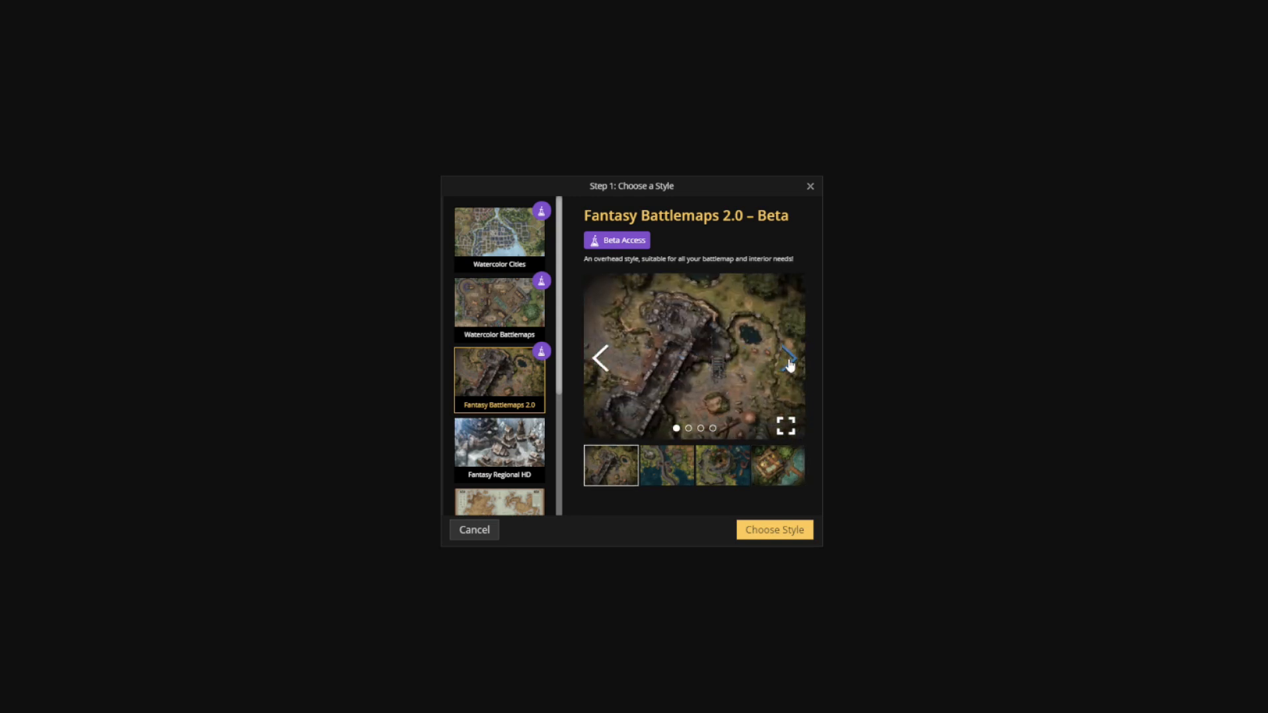
pyautogui.click(790, 362)
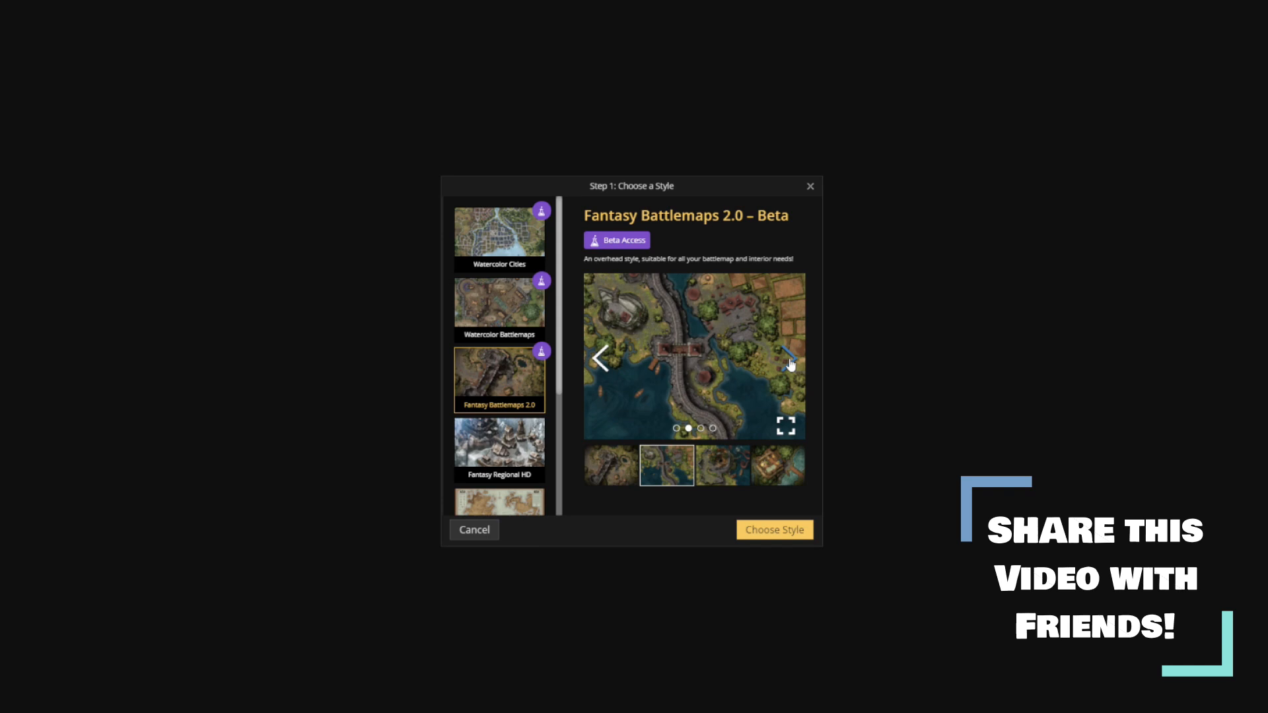
pyautogui.click(777, 534)
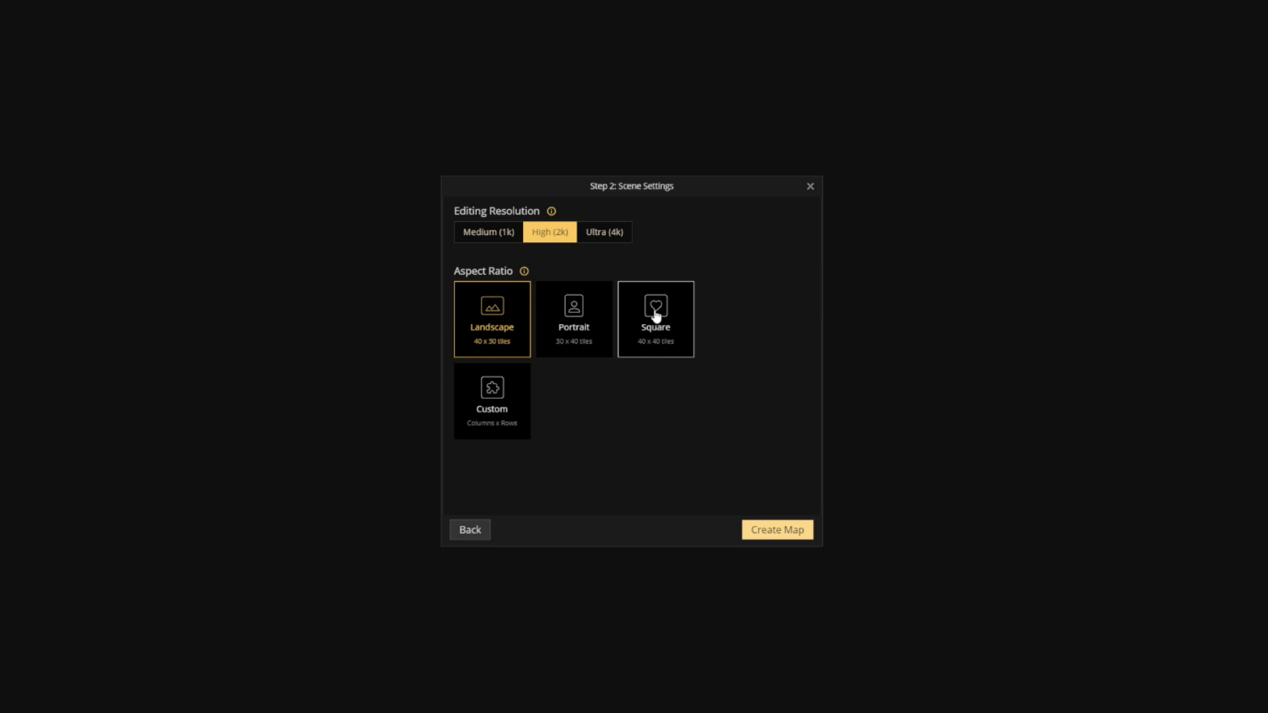
# - Create the map with a Square 40 x 40 tile aspect ratio at High (2k) resolution
pyautogui.click(568, 320)
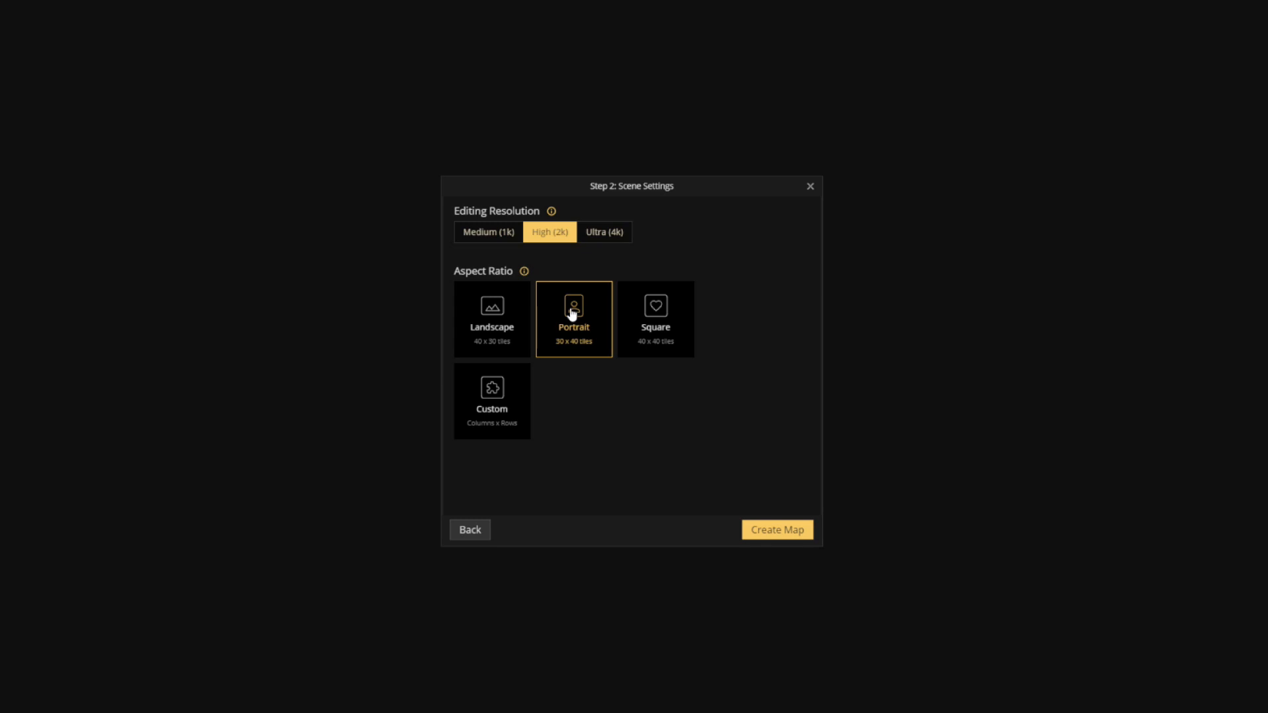
pyautogui.click(654, 309)
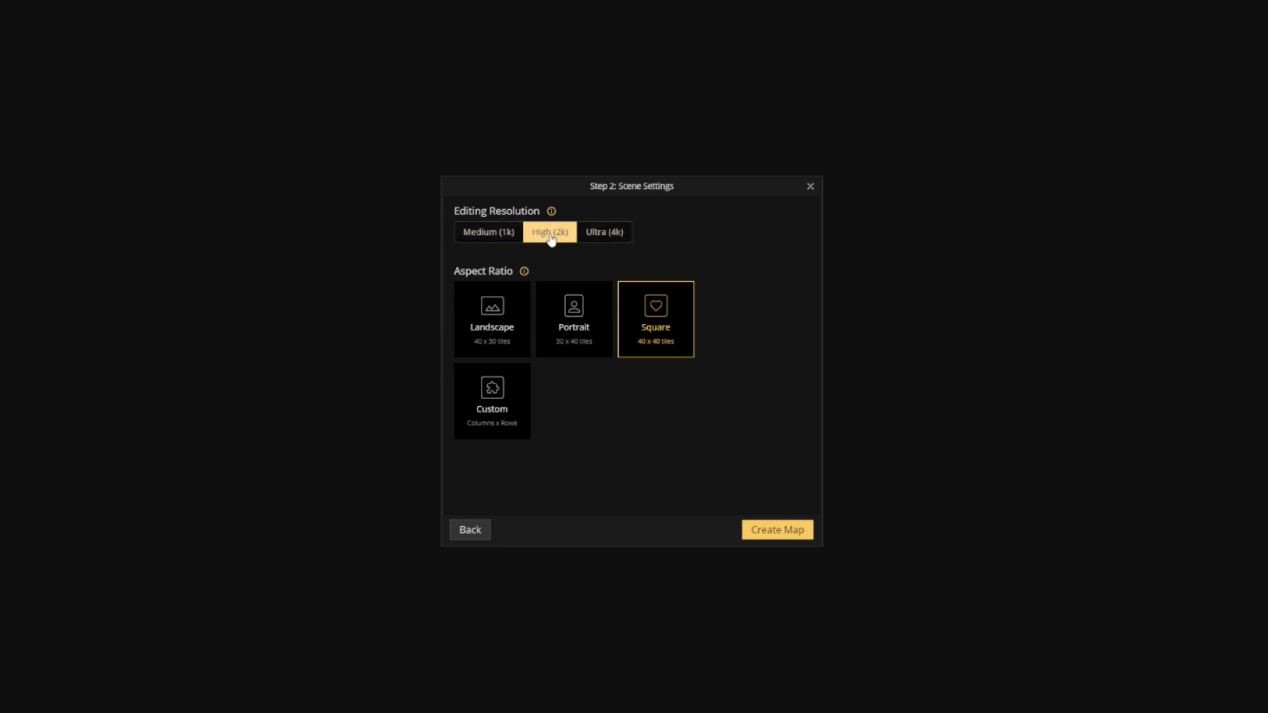
pyautogui.click(779, 535)
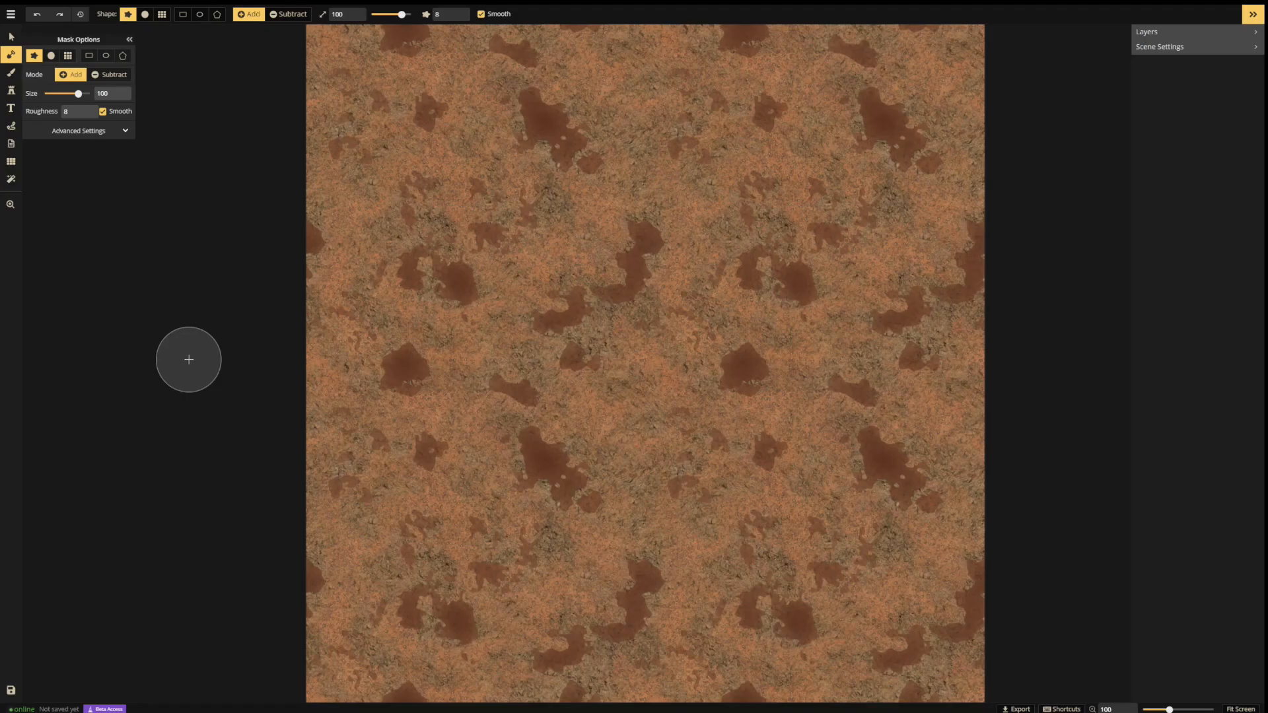
# - Activate the Mask tool and set its size to 200
pyautogui.click(9, 53)
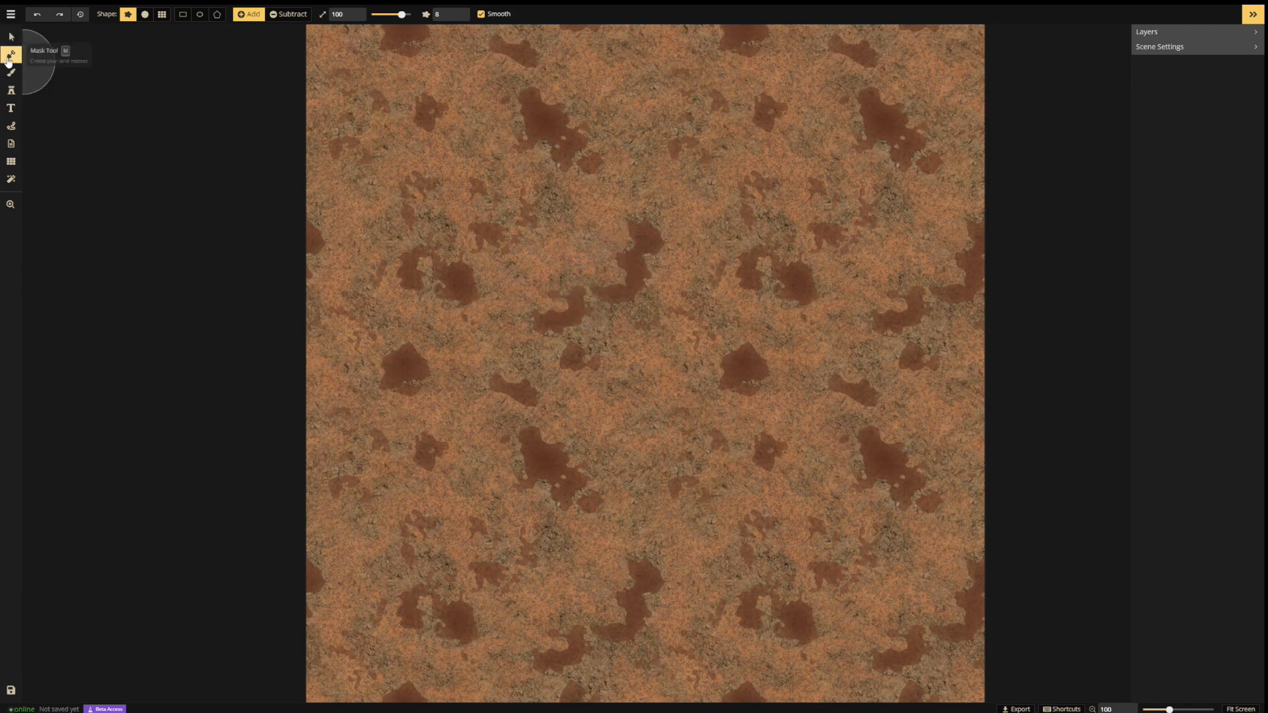
pyautogui.click(14, 59)
pyautogui.moveTo(401, 14); pyautogui.dragTo(413, 14)
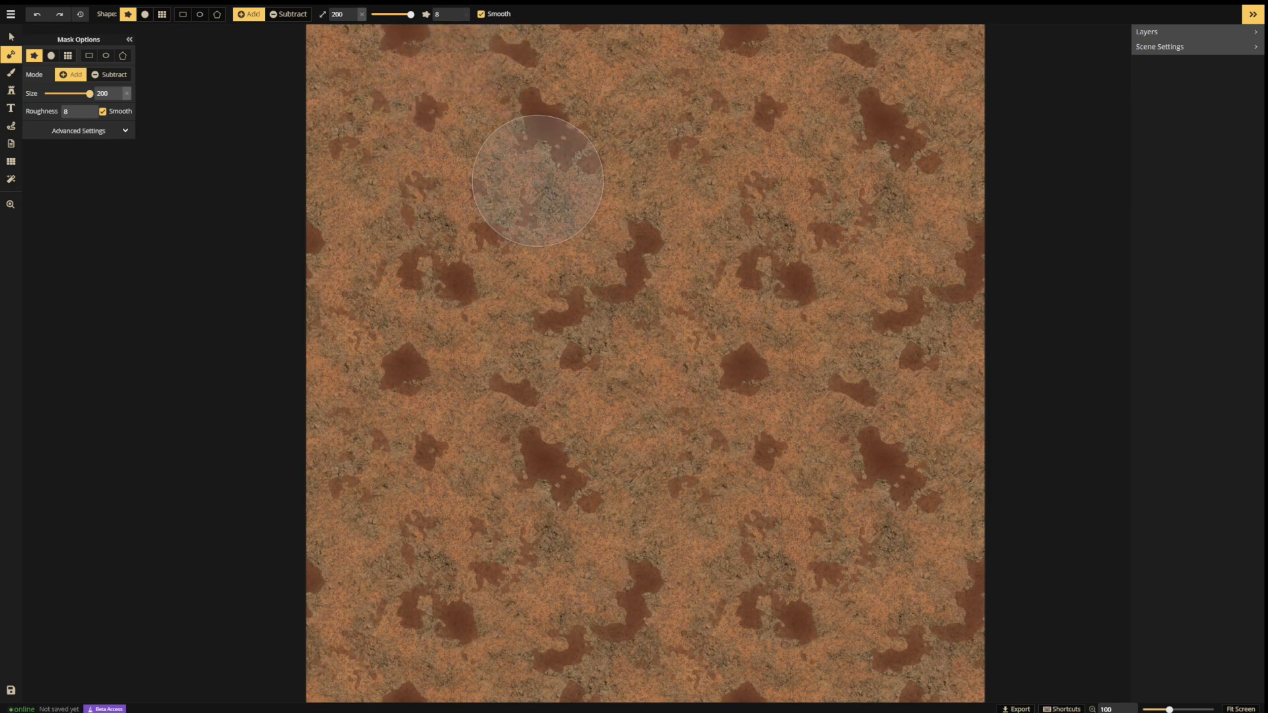
# - Try freehand land strokes at roughness 8 and 18, undoing each one
pyautogui.moveTo(515, 130)
pyautogui.mouseDown()
pyautogui.moveTo(561, 204)
pyautogui.moveTo(604, 368)
pyautogui.mouseUp()
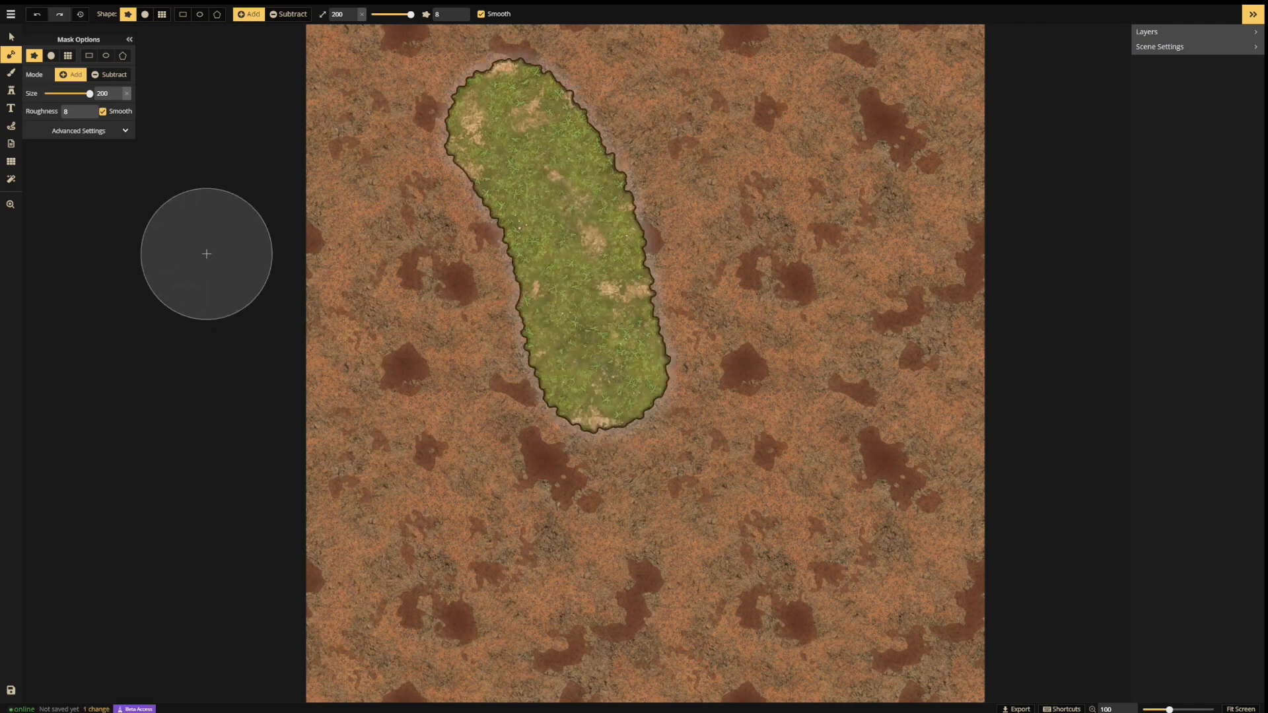
pyautogui.hotkey('ctrl', 'z')
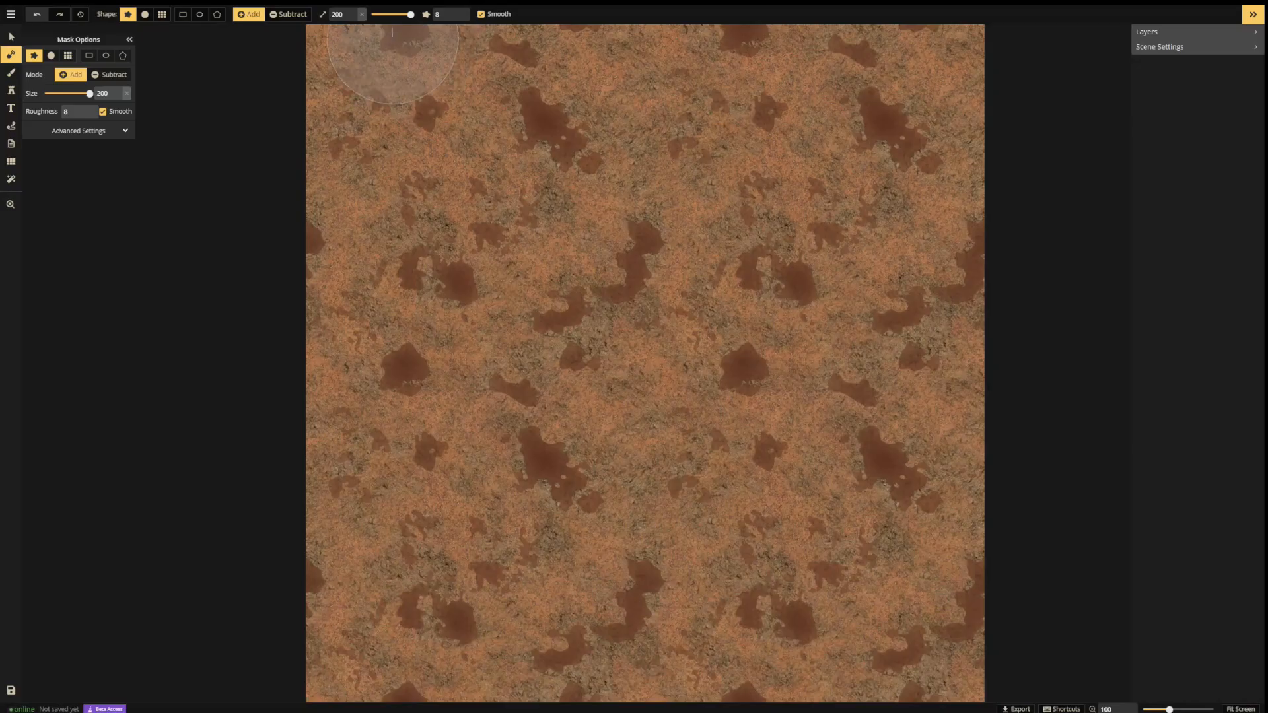
pyautogui.click(456, 11)
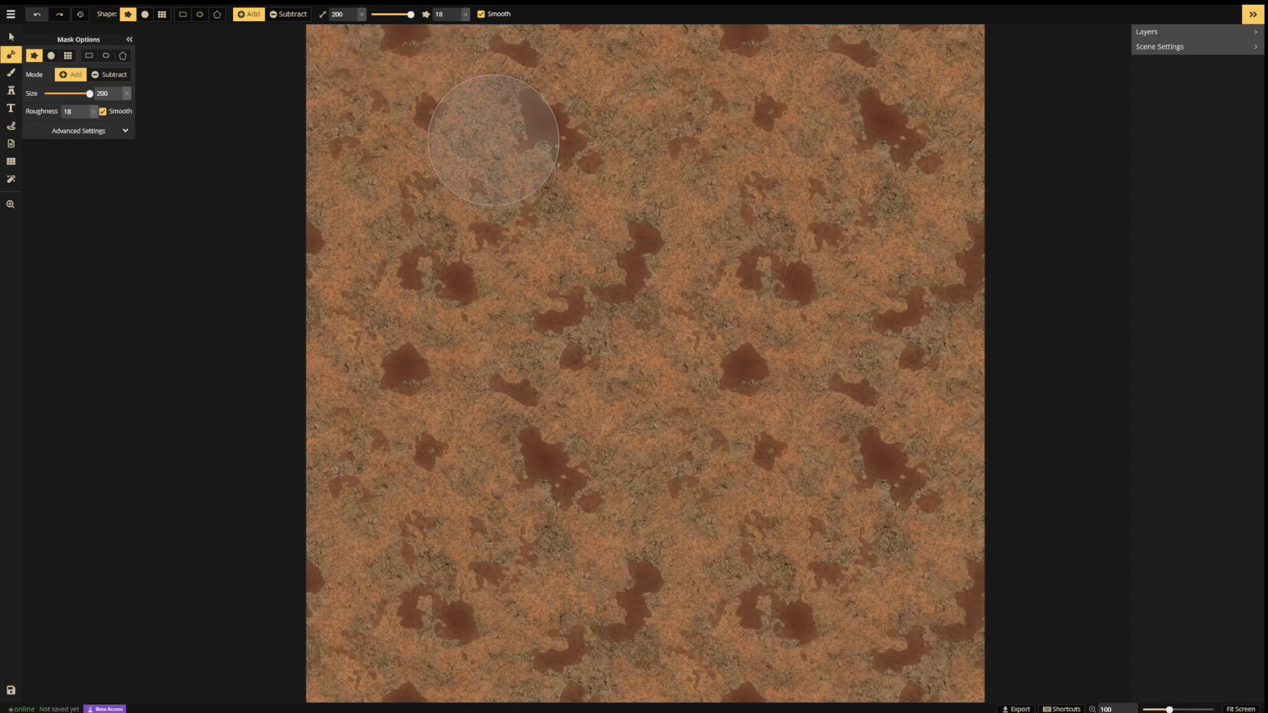
pyautogui.moveTo(496, 144)
pyautogui.mouseDown()
pyautogui.moveTo(607, 259)
pyautogui.moveTo(642, 400)
pyautogui.moveTo(630, 419)
pyautogui.mouseUp()
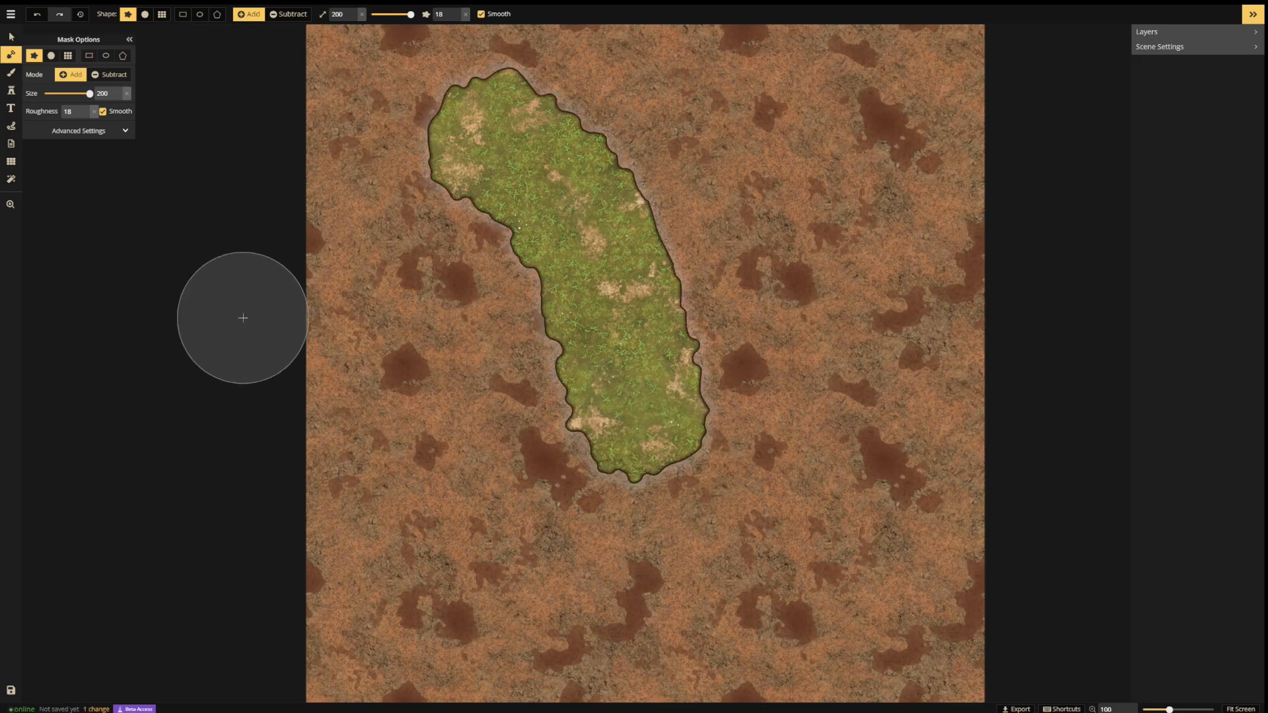
pyautogui.hotkey('ctrl', 'z')
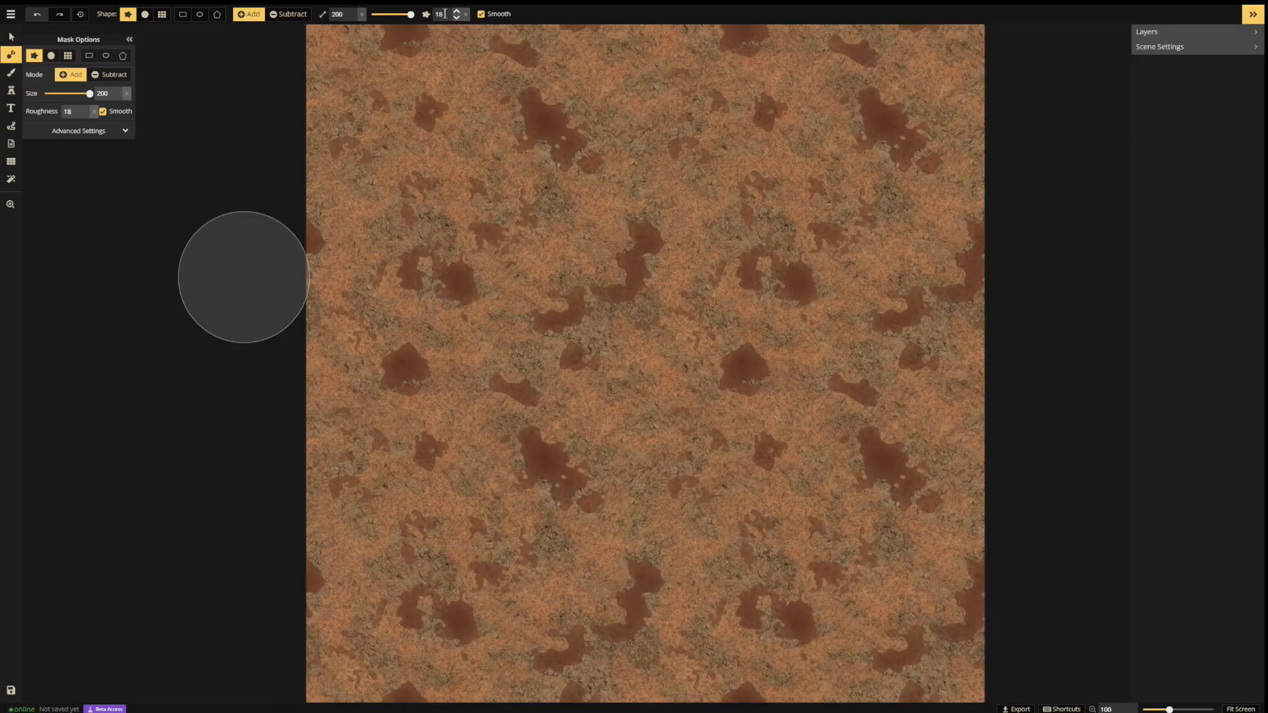
# - Set the mask roughness to 8 and add land across the map, leaving a narrow strip uncovered along its western edge
pyautogui.doubleClick(444, 13)
pyautogui.write('8')
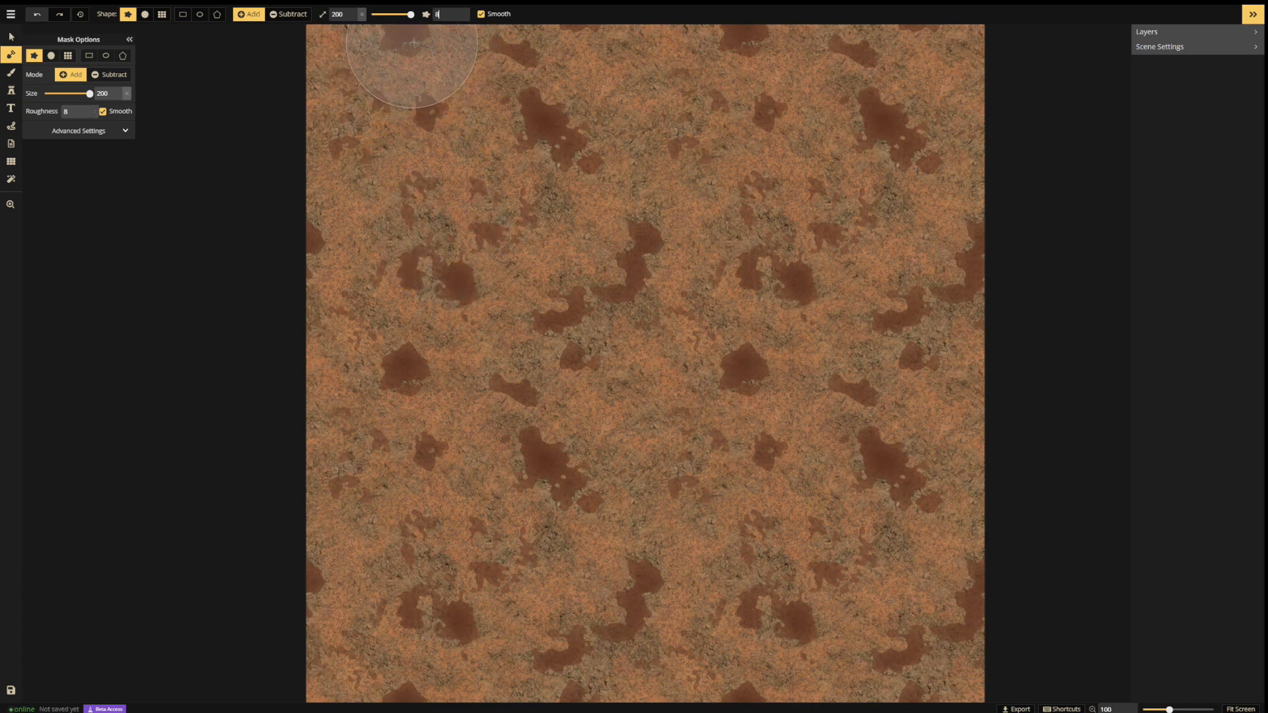
pyautogui.moveTo(429, 43)
pyautogui.mouseDown()
pyautogui.moveTo(420, 233)
pyautogui.moveTo(457, 428)
pyautogui.moveTo(425, 504)
pyautogui.moveTo(426, 692)
pyautogui.moveTo(447, 712)
pyautogui.mouseUp()
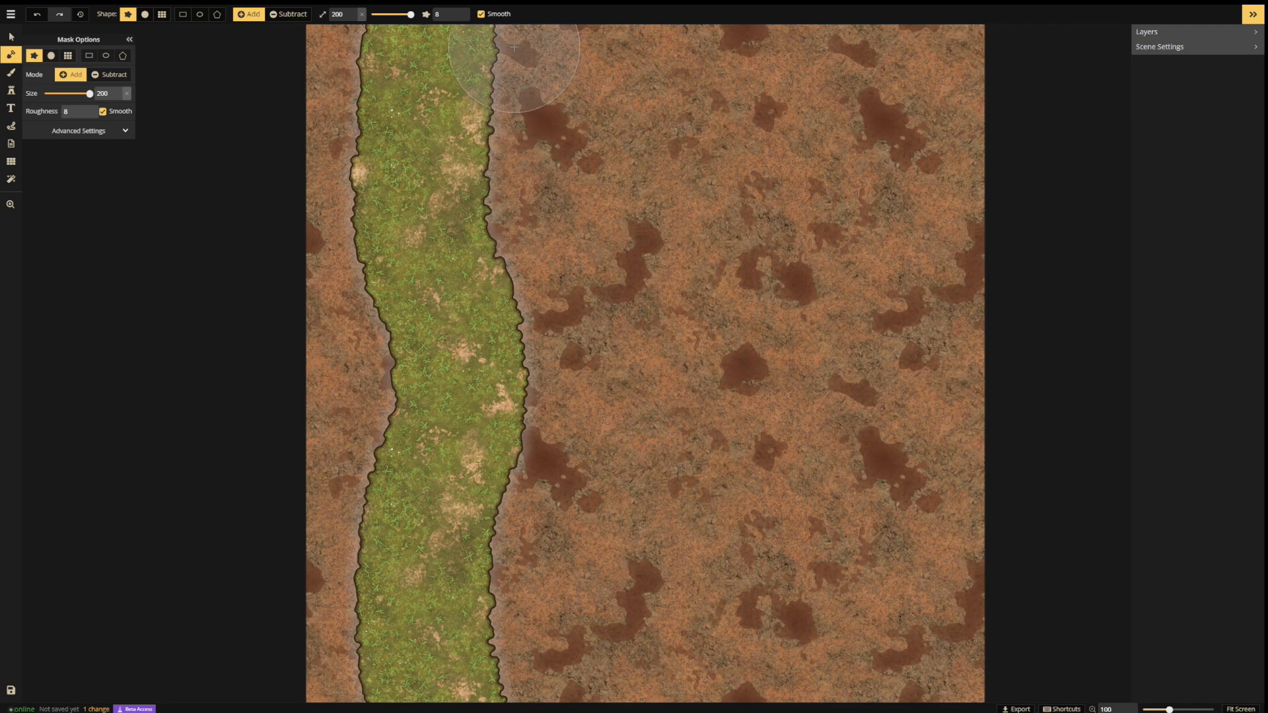
pyautogui.moveTo(513, 43)
pyautogui.mouseDown()
pyautogui.moveTo(504, 177)
pyautogui.moveTo(693, 73)
pyautogui.moveTo(1033, 62)
pyautogui.moveTo(628, 227)
pyautogui.moveTo(542, 415)
pyautogui.moveTo(561, 560)
pyautogui.moveTo(517, 529)
pyautogui.moveTo(755, 674)
pyautogui.moveTo(651, 521)
pyautogui.moveTo(806, 594)
pyautogui.moveTo(841, 156)
pyautogui.moveTo(826, 438)
pyautogui.mouseUp()
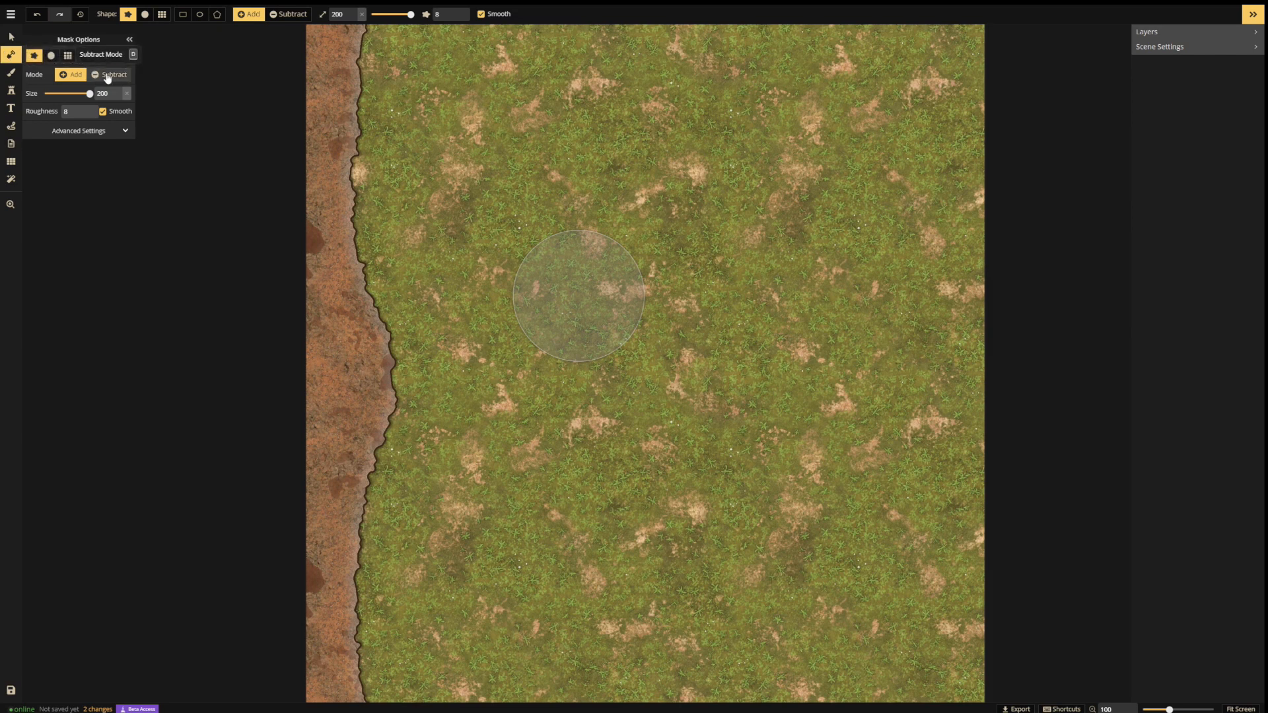
# - Subtract land with a size 30 mask to indent the western coastline and carve a channel around the southwest corner
pyautogui.click(108, 75)
pyautogui.moveTo(359, 103)
pyautogui.mouseDown()
pyautogui.moveTo(360, 136)
pyautogui.moveTo(367, 92)
pyautogui.moveTo(371, 135)
pyautogui.mouseUp()
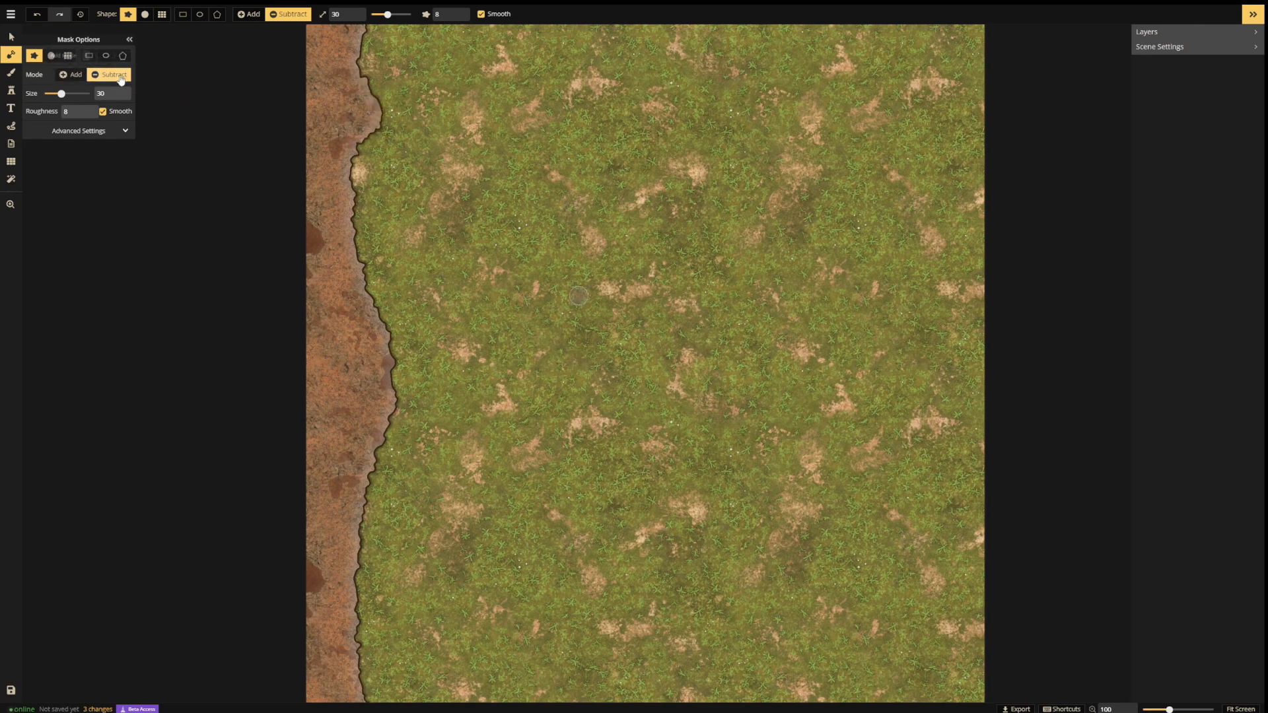
pyautogui.moveTo(378, 98)
pyautogui.mouseDown()
pyautogui.moveTo(374, 131)
pyautogui.moveTo(364, 66)
pyautogui.mouseUp()
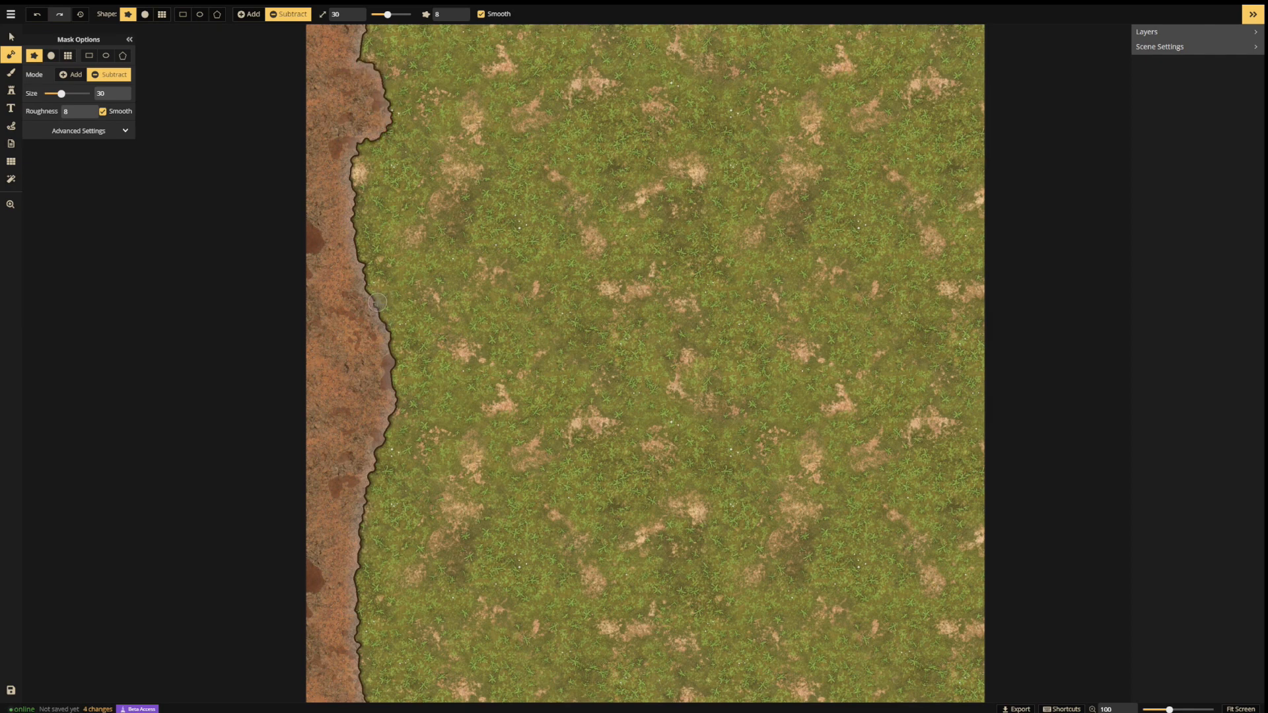
pyautogui.moveTo(377, 302)
pyautogui.mouseDown()
pyautogui.moveTo(397, 398)
pyautogui.moveTo(379, 448)
pyautogui.mouseUp()
pyautogui.moveTo(354, 558)
pyautogui.mouseDown()
pyautogui.moveTo(371, 607)
pyautogui.moveTo(362, 590)
pyautogui.moveTo(348, 613)
pyautogui.moveTo(387, 605)
pyautogui.moveTo(384, 591)
pyautogui.moveTo(435, 596)
pyautogui.moveTo(458, 635)
pyautogui.moveTo(490, 649)
pyautogui.moveTo(451, 641)
pyautogui.moveTo(467, 651)
pyautogui.moveTo(454, 659)
pyautogui.moveTo(508, 673)
pyautogui.moveTo(433, 686)
pyautogui.moveTo(517, 692)
pyautogui.moveTo(431, 703)
pyautogui.moveTo(521, 696)
pyautogui.mouseUp()
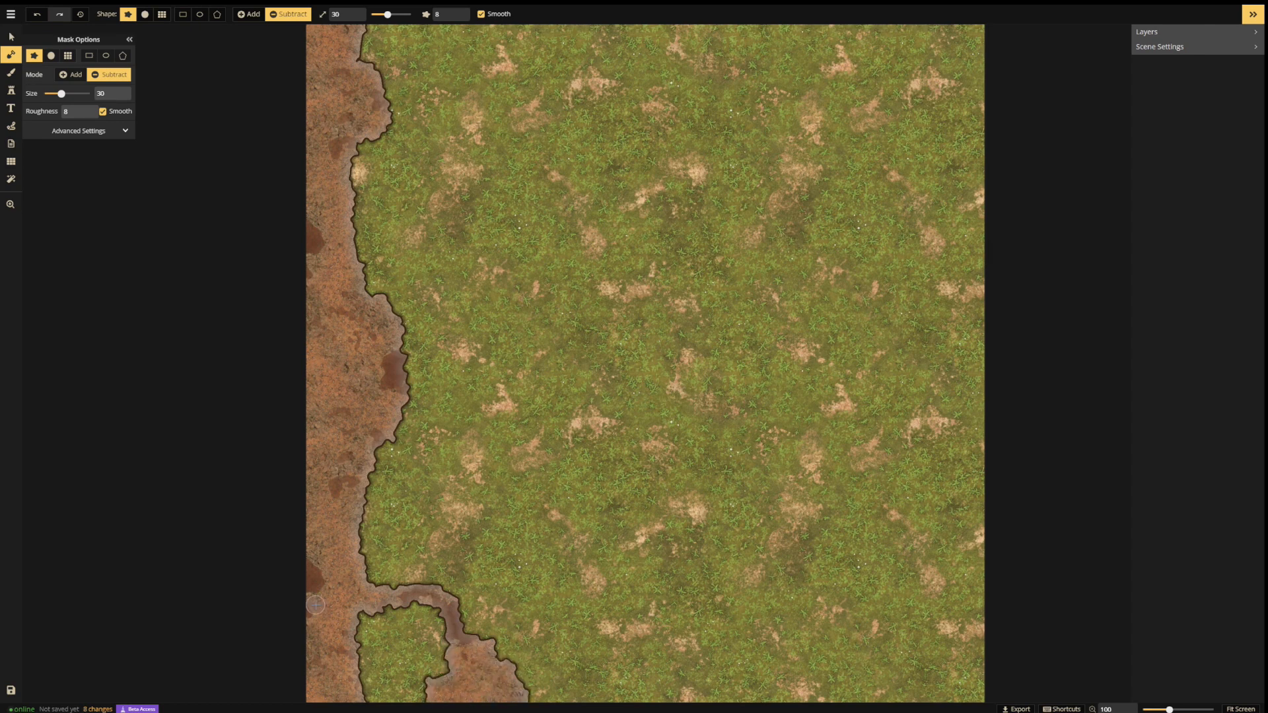
pyautogui.click(10, 57)
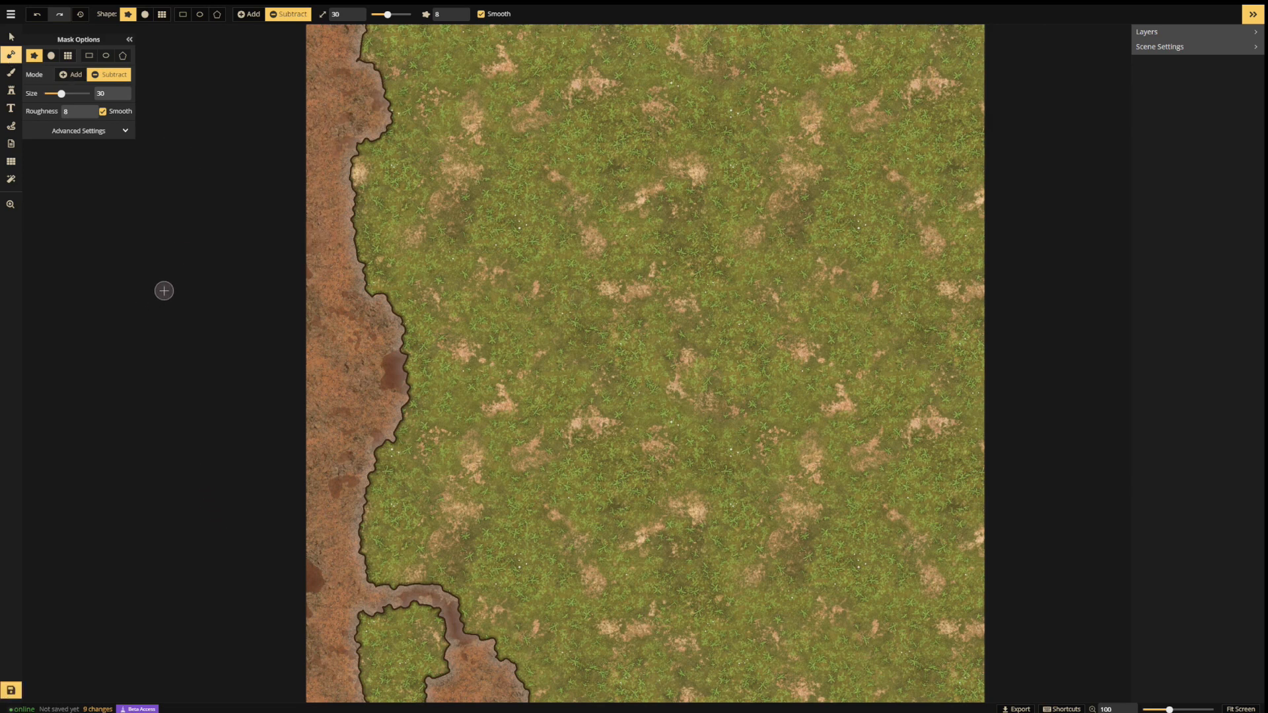
# - Paint the western strip and southwest channel on the background layer with the teal Water texture at size 80
pyautogui.click(11, 74)
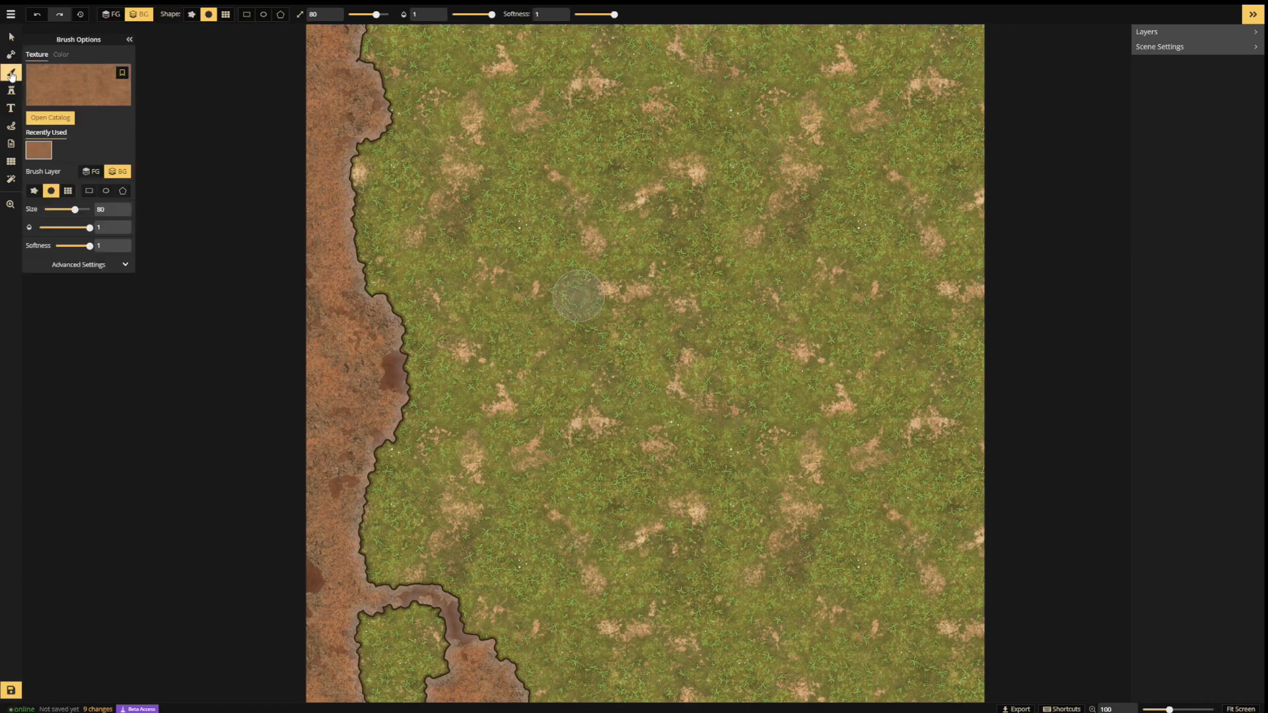
pyautogui.click(51, 118)
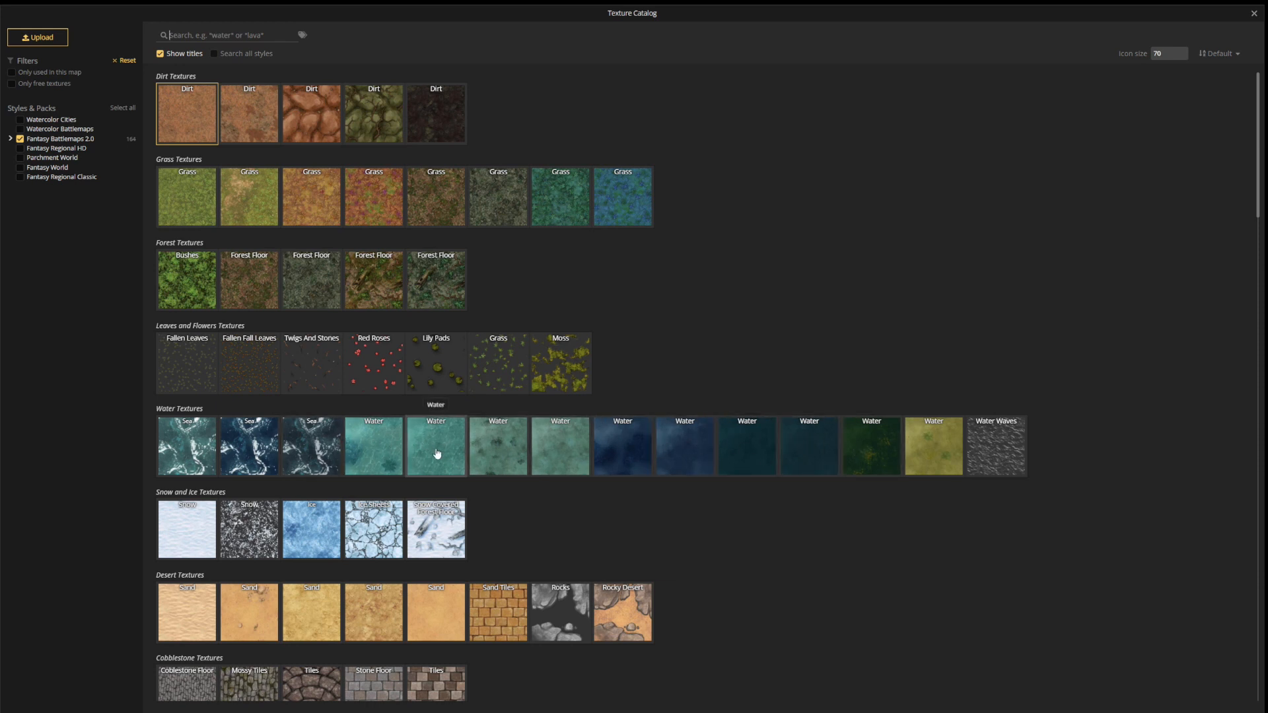
pyautogui.click(436, 453)
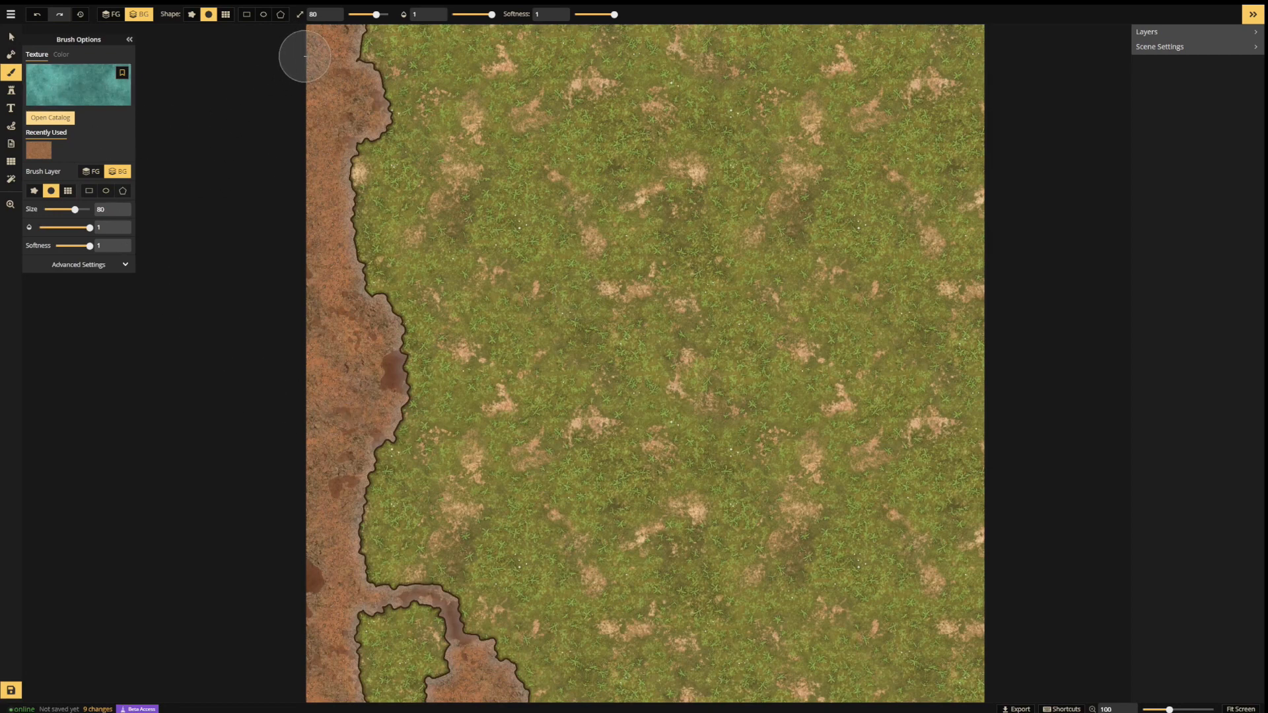
pyautogui.moveTo(327, 73)
pyautogui.mouseDown()
pyautogui.moveTo(439, 166)
pyautogui.moveTo(288, 59)
pyautogui.moveTo(385, 202)
pyautogui.moveTo(318, 132)
pyautogui.moveTo(385, 286)
pyautogui.moveTo(266, 174)
pyautogui.moveTo(368, 255)
pyautogui.moveTo(264, 129)
pyautogui.mouseUp()
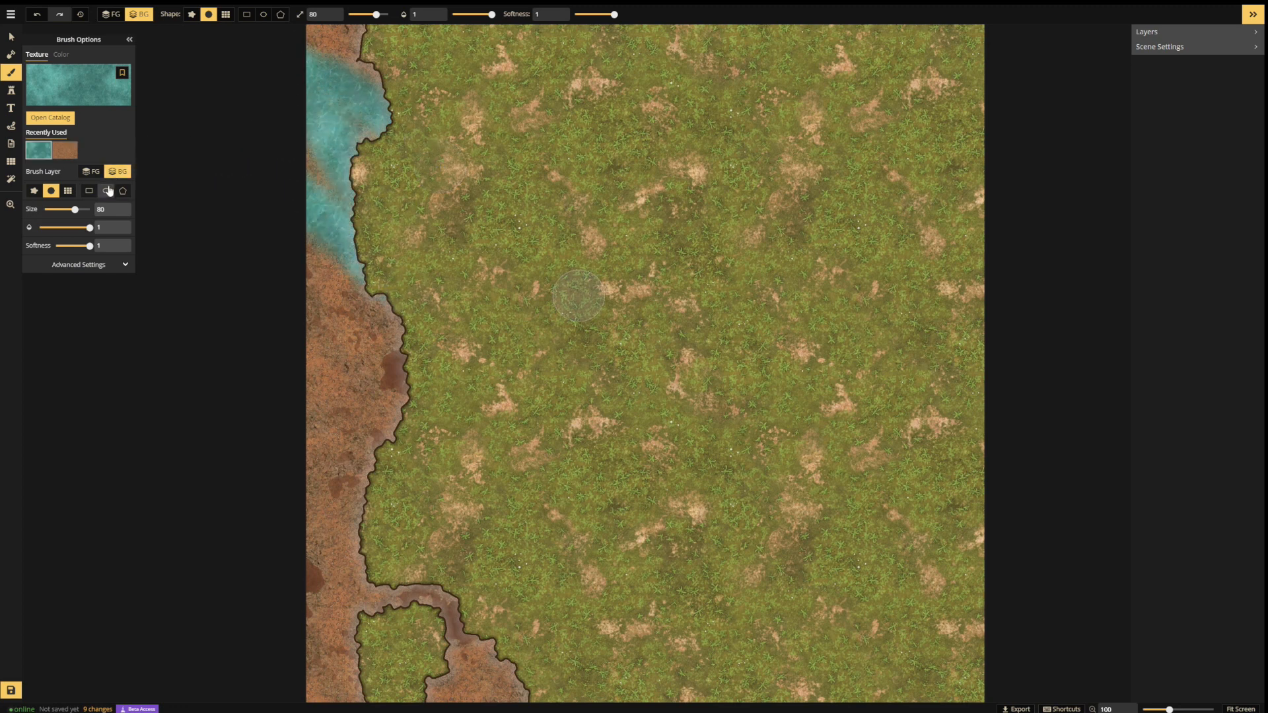
pyautogui.moveTo(393, 110)
pyautogui.mouseDown()
pyautogui.moveTo(305, 21)
pyautogui.moveTo(354, 51)
pyautogui.moveTo(353, 38)
pyautogui.moveTo(311, 21)
pyautogui.moveTo(389, 153)
pyautogui.moveTo(354, 244)
pyautogui.moveTo(394, 368)
pyautogui.moveTo(331, 287)
pyautogui.moveTo(305, 335)
pyautogui.moveTo(368, 439)
pyautogui.moveTo(317, 217)
pyautogui.moveTo(353, 324)
pyautogui.moveTo(322, 316)
pyautogui.moveTo(363, 438)
pyautogui.moveTo(394, 297)
pyautogui.moveTo(403, 466)
pyautogui.moveTo(348, 474)
pyautogui.moveTo(412, 510)
pyautogui.moveTo(424, 562)
pyautogui.moveTo(312, 571)
pyautogui.moveTo(566, 656)
pyautogui.moveTo(579, 697)
pyautogui.moveTo(422, 676)
pyautogui.moveTo(260, 705)
pyautogui.moveTo(275, 624)
pyautogui.moveTo(399, 609)
pyautogui.moveTo(247, 555)
pyautogui.moveTo(321, 553)
pyautogui.moveTo(311, 469)
pyautogui.moveTo(360, 608)
pyautogui.mouseUp()
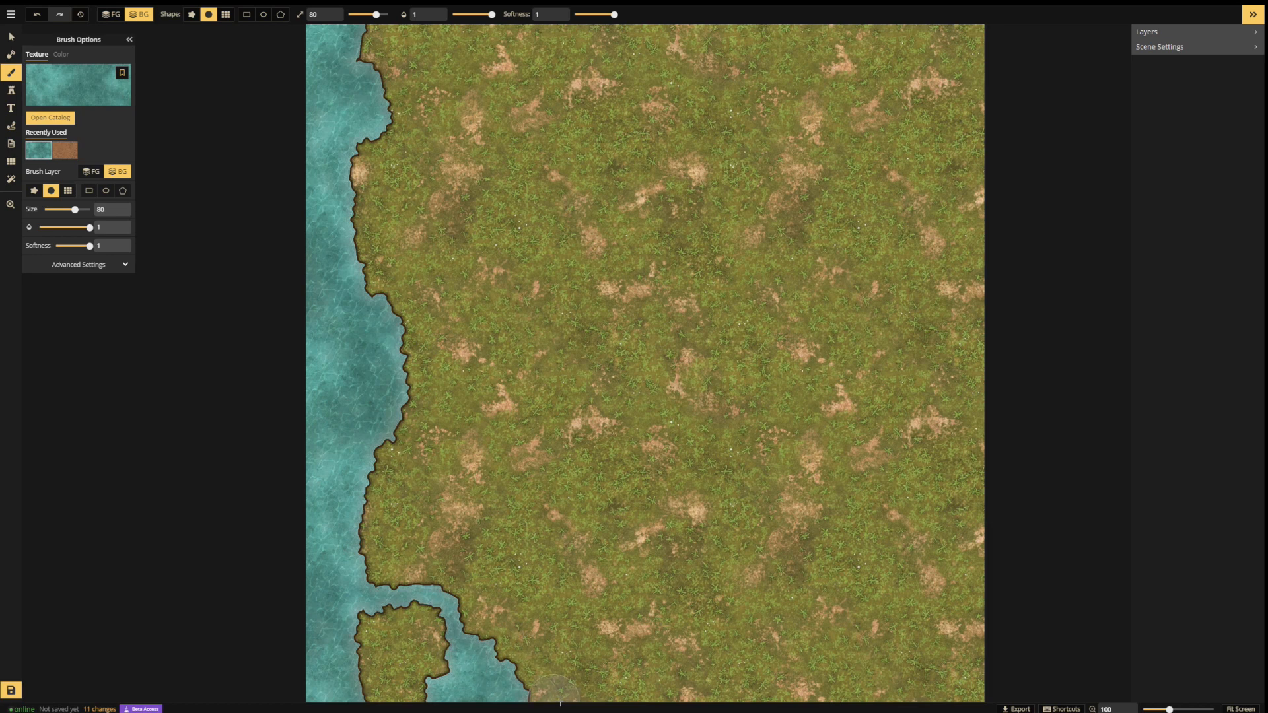
pyautogui.moveTo(353, 271)
pyautogui.mouseDown()
pyautogui.moveTo(336, 118)
pyautogui.moveTo(341, 26)
pyautogui.mouseUp()
# - Load the Mossy Rocks texture and set the brush to size 87, softness 0 and the foreground layer
pyautogui.click(48, 119)
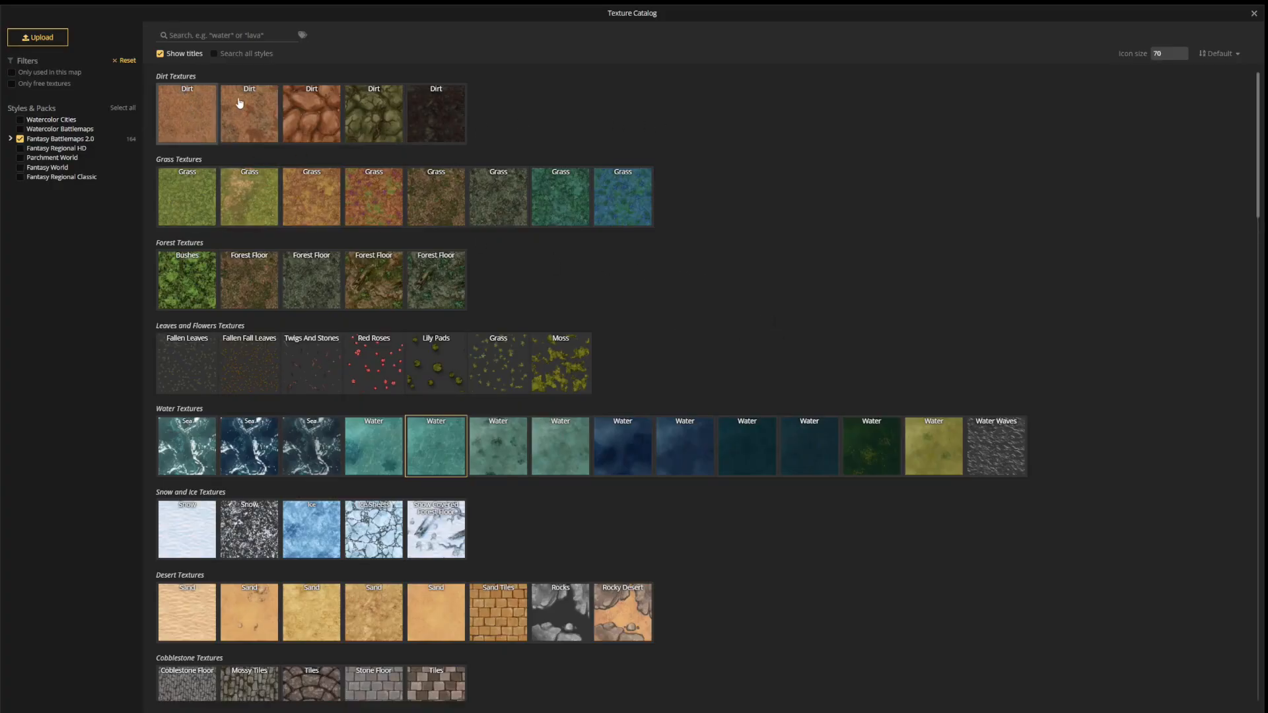
pyautogui.scroll(-3, 746, 305)
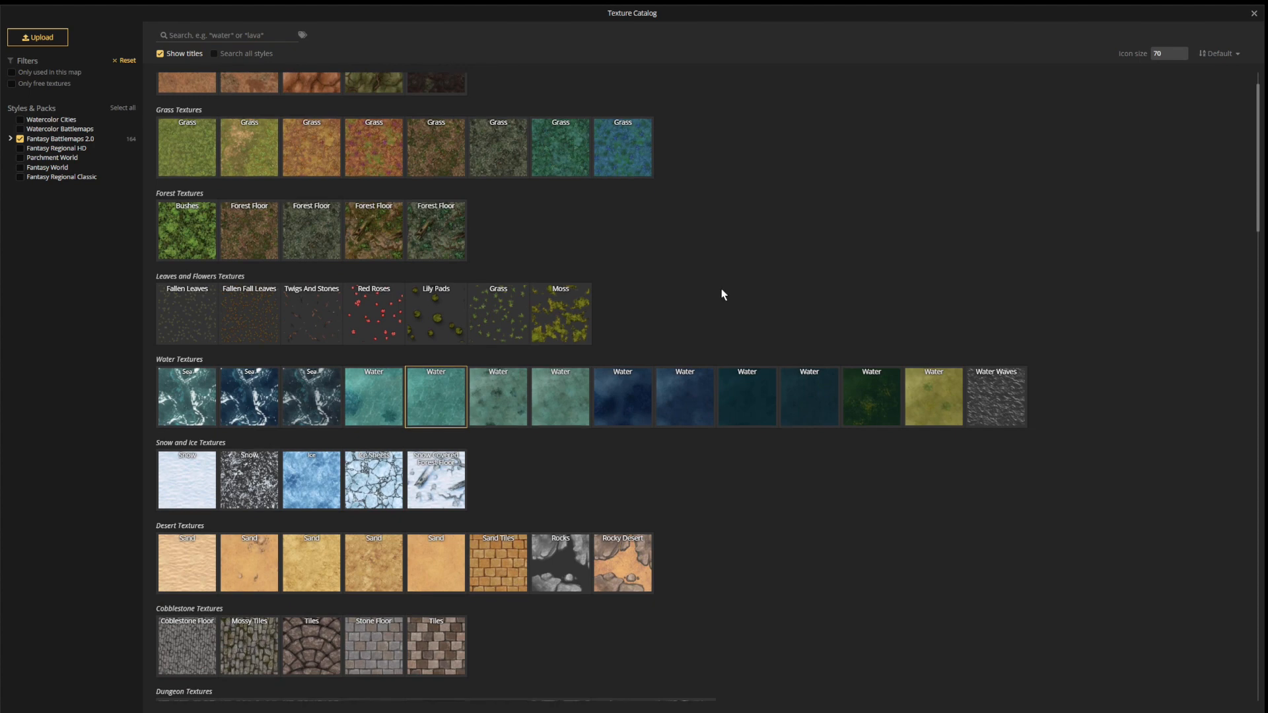
pyautogui.scroll(-2, 764, 430)
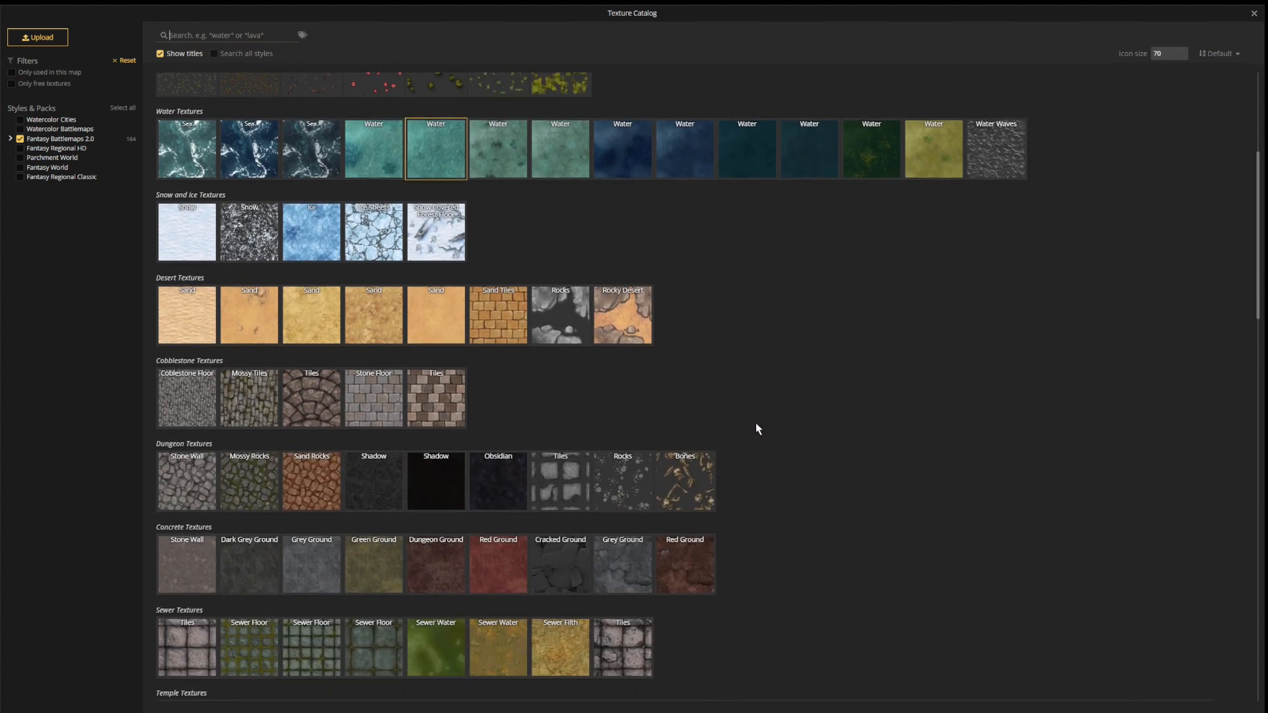
pyautogui.scroll(-2, 758, 428)
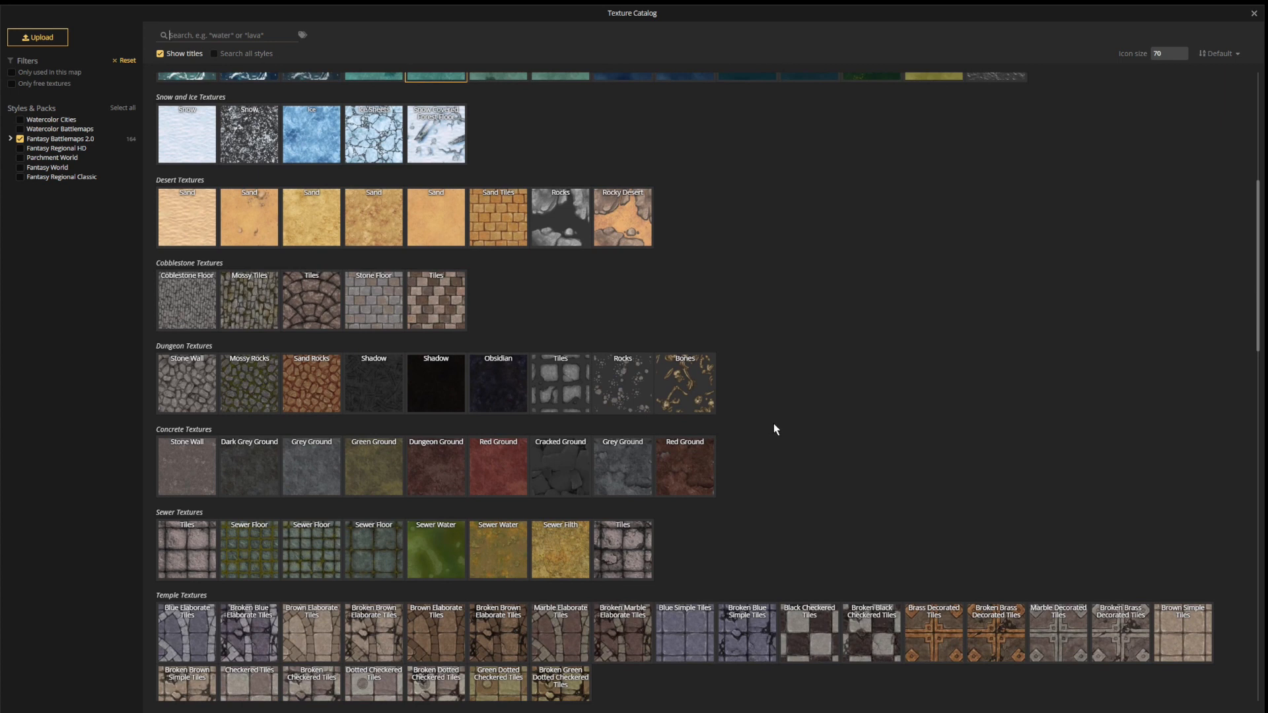
pyautogui.click(257, 395)
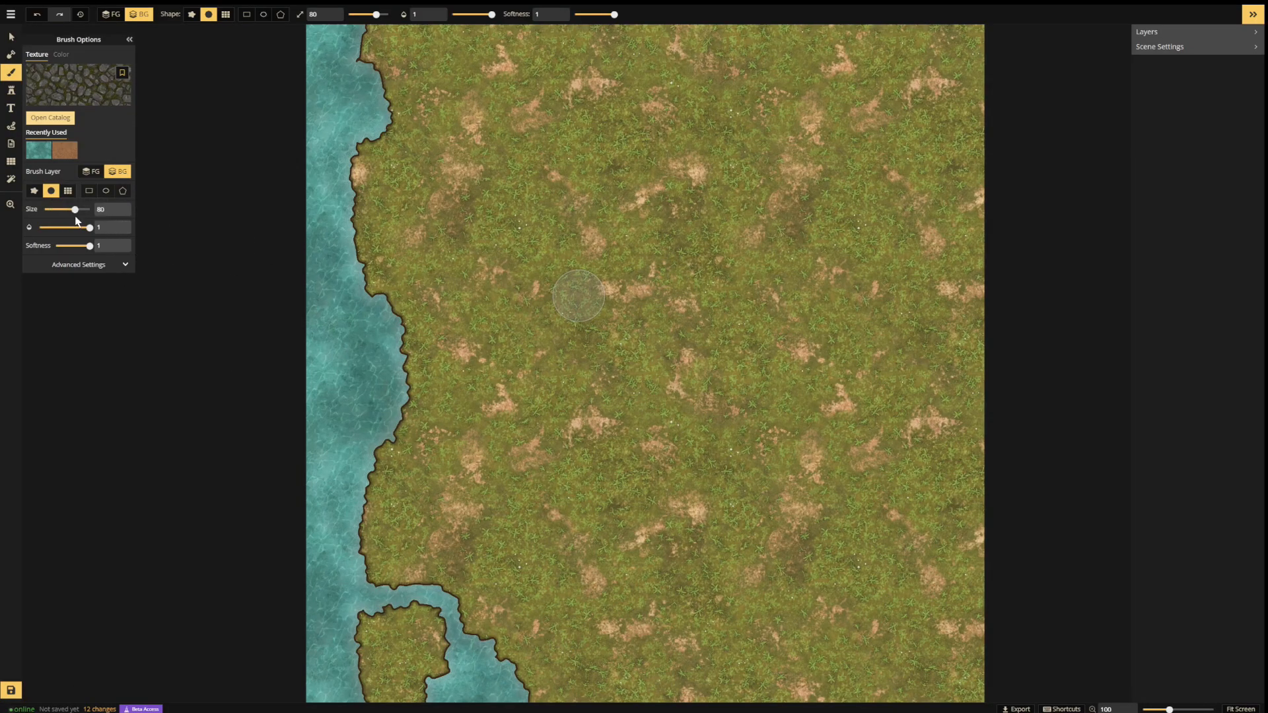
pyautogui.moveTo(75, 210); pyautogui.dragTo(76, 210)
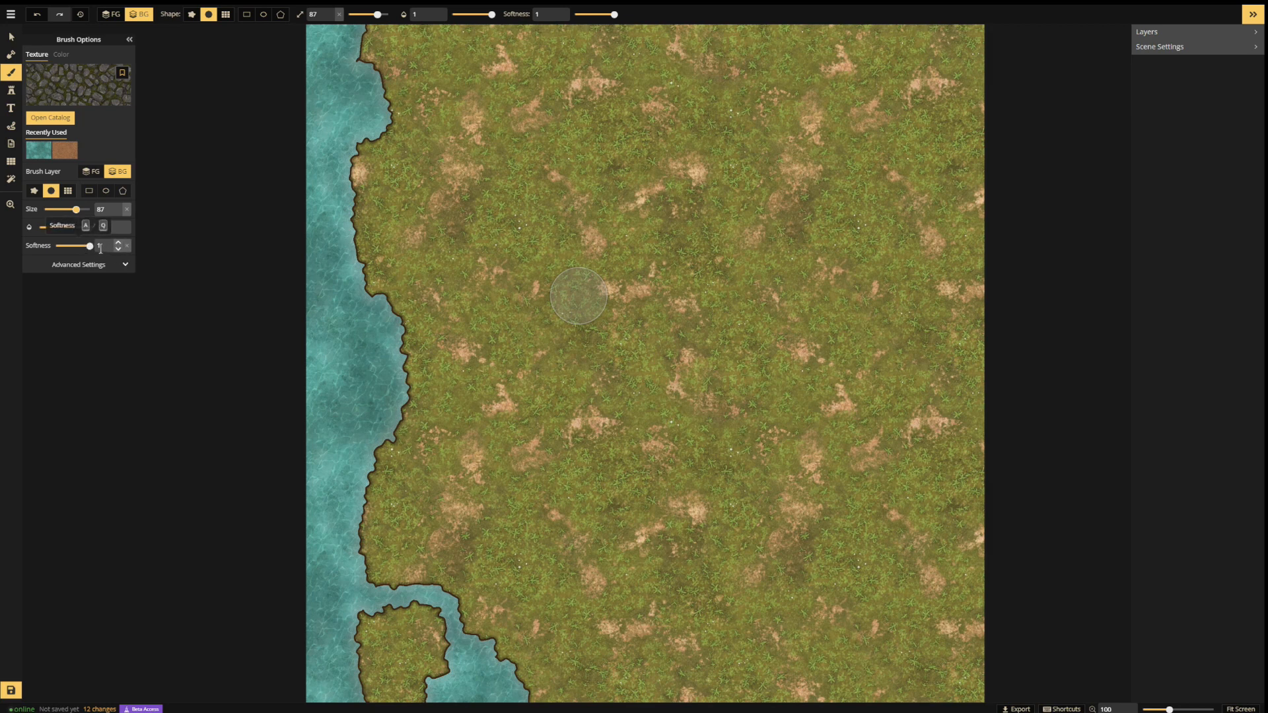
pyautogui.moveTo(89, 246); pyautogui.dragTo(23, 248)
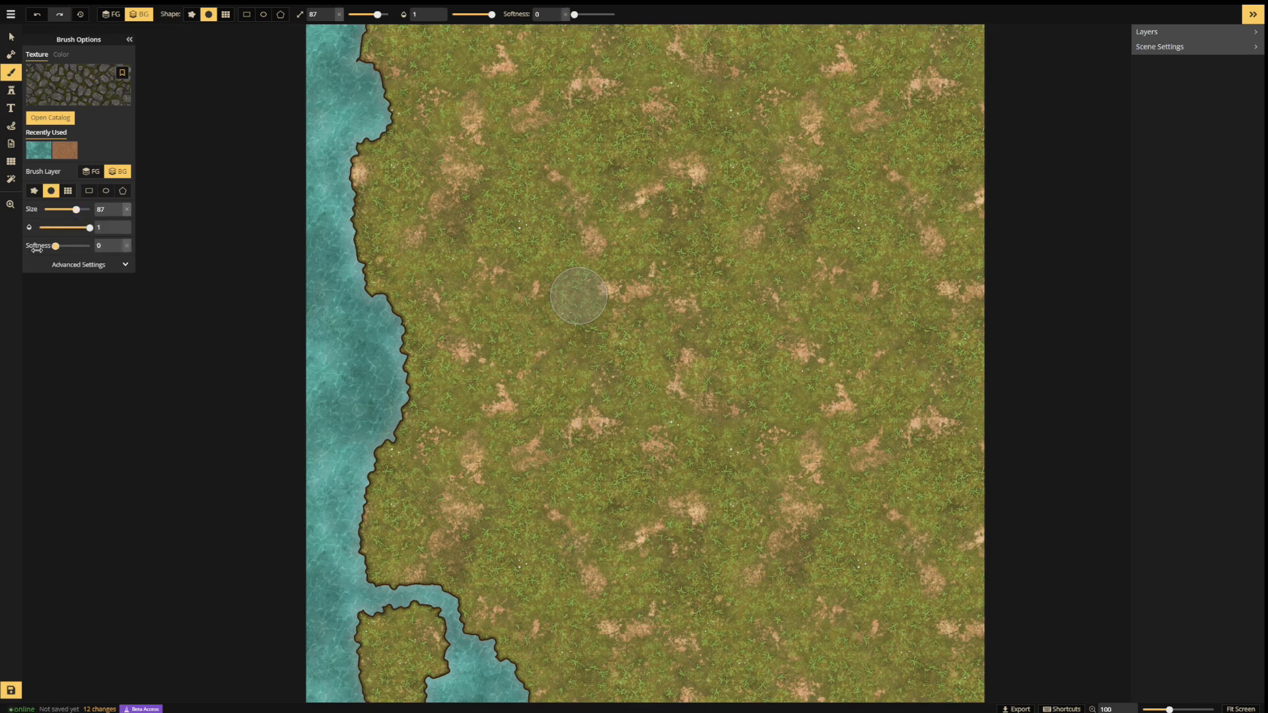
pyautogui.click(592, 215)
pyautogui.click(91, 172)
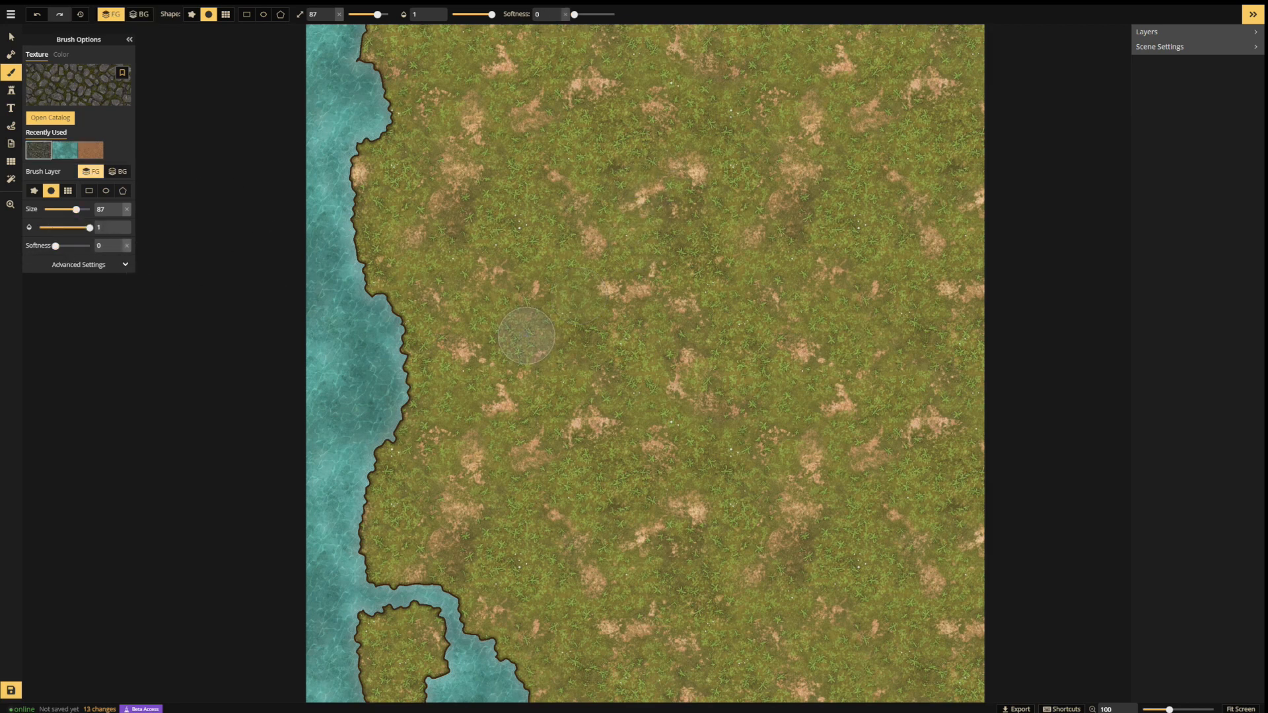
# - Try curved Mossy Rocks strokes on the grass at softness 0 and softness 1, and undo both strokes
pyautogui.moveTo(591, 147)
pyautogui.mouseDown()
pyautogui.moveTo(670, 198)
pyautogui.moveTo(738, 329)
pyautogui.moveTo(734, 386)
pyautogui.mouseUp()
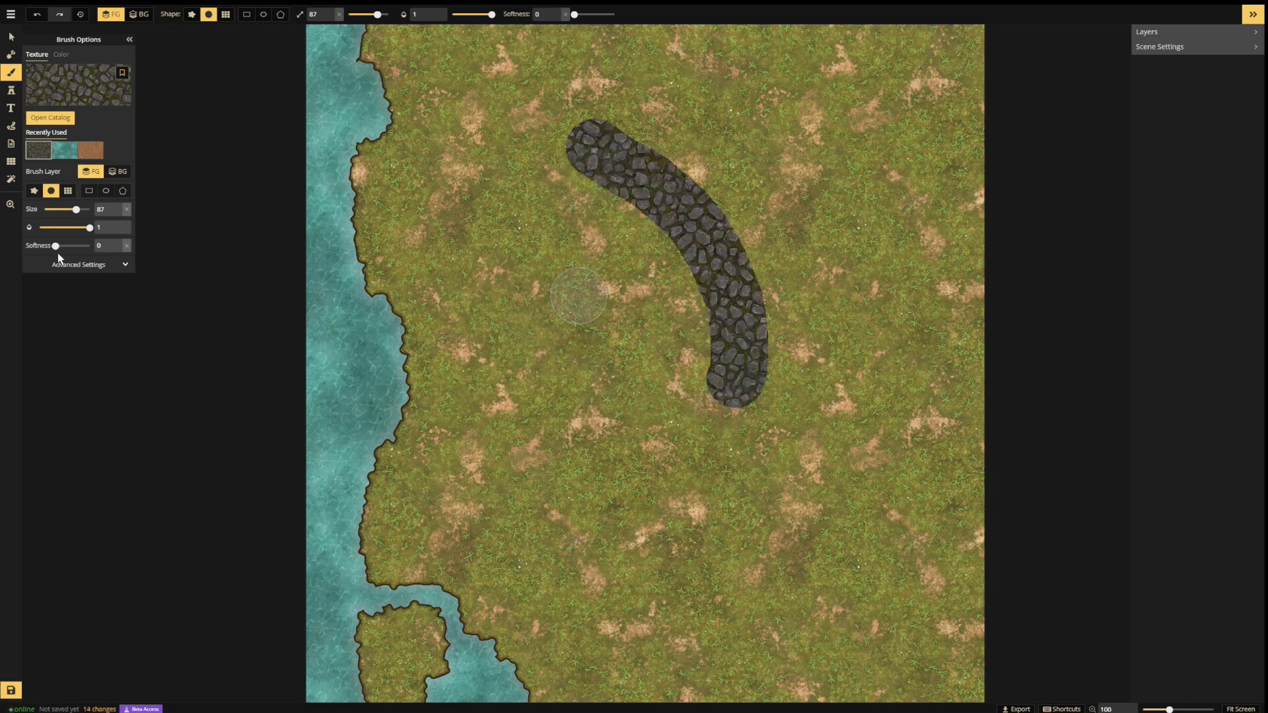
pyautogui.moveTo(57, 246); pyautogui.dragTo(91, 246)
pyautogui.moveTo(759, 109)
pyautogui.mouseDown()
pyautogui.moveTo(840, 178)
pyautogui.moveTo(890, 280)
pyautogui.moveTo(890, 384)
pyautogui.mouseUp()
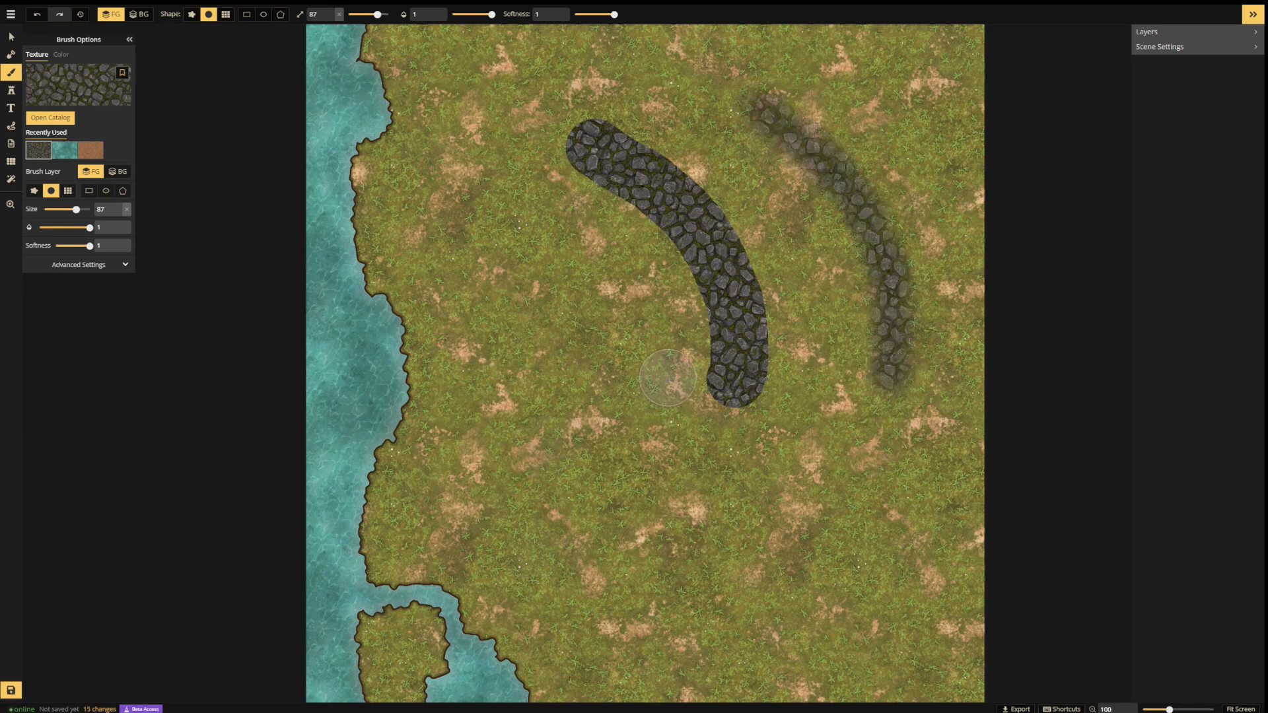
pyautogui.hotkey('ctrl', 'z')
pyautogui.hotkey('ctrl', 'z')
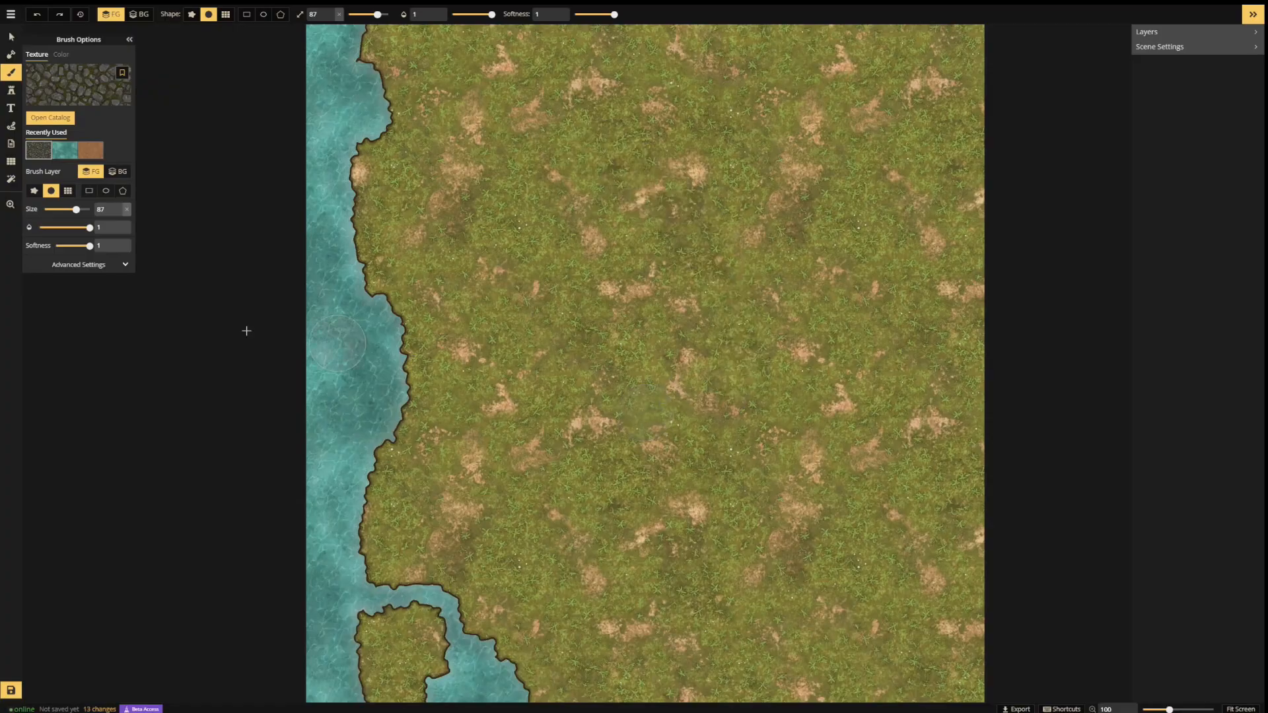
# - Paint a winding Mossy Rocks road from the southern to the northern map edge at softness 0.46, and widen it with brush size 115
pyautogui.moveTo(90, 246); pyautogui.dragTo(73, 247)
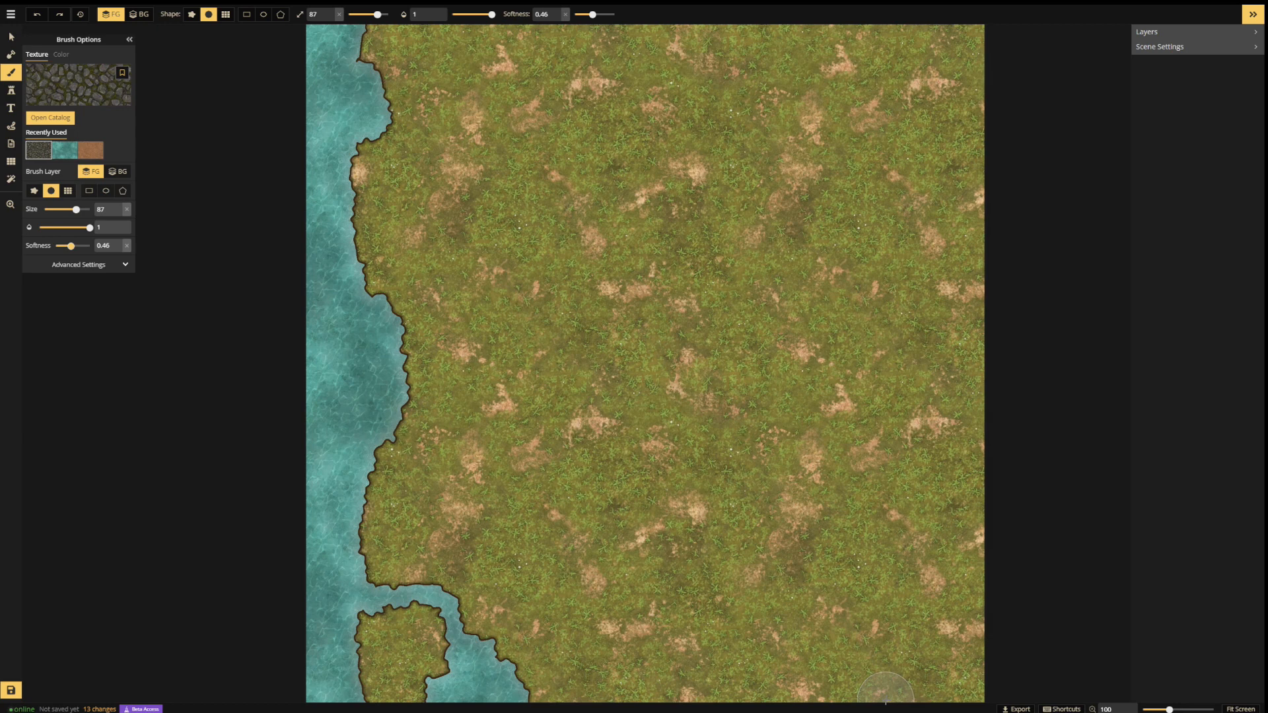
pyautogui.moveTo(885, 695)
pyautogui.mouseDown()
pyautogui.moveTo(886, 628)
pyautogui.moveTo(852, 573)
pyautogui.moveTo(618, 483)
pyautogui.moveTo(563, 400)
pyautogui.moveTo(552, 308)
pyautogui.moveTo(567, 222)
pyautogui.moveTo(617, 158)
pyautogui.moveTo(759, 26)
pyautogui.mouseUp()
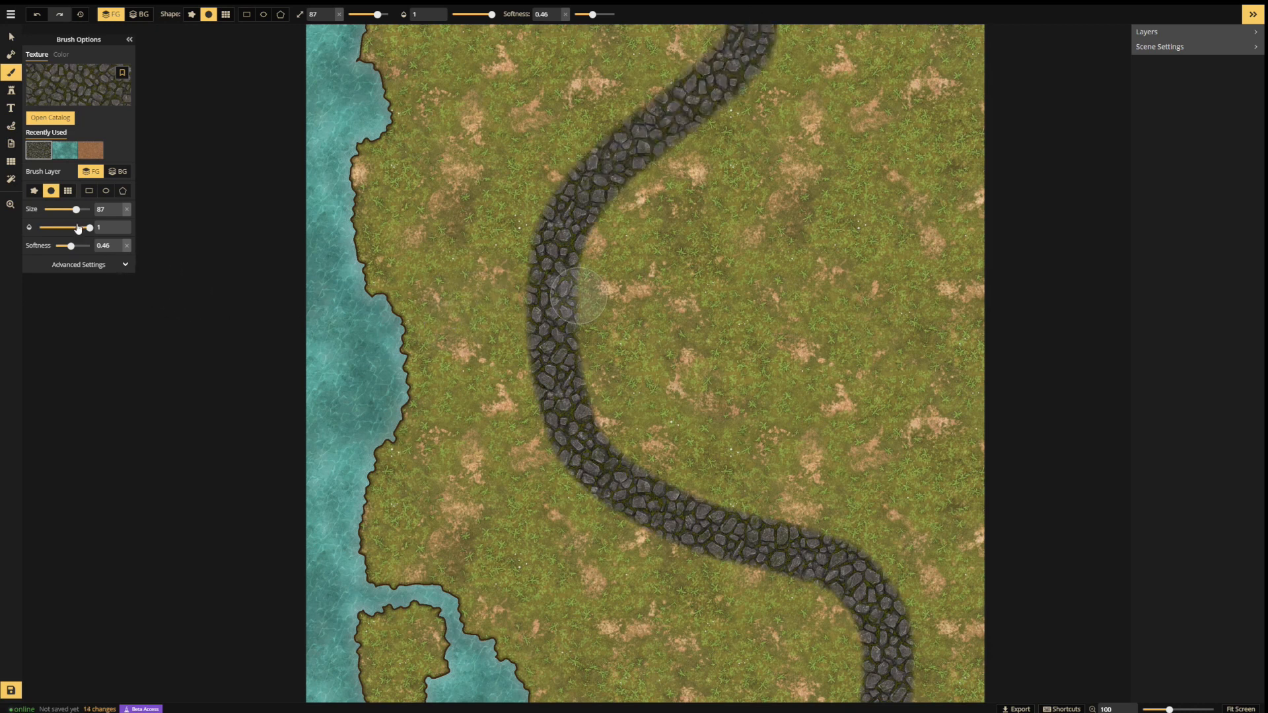
pyautogui.moveTo(76, 210); pyautogui.dragTo(80, 209)
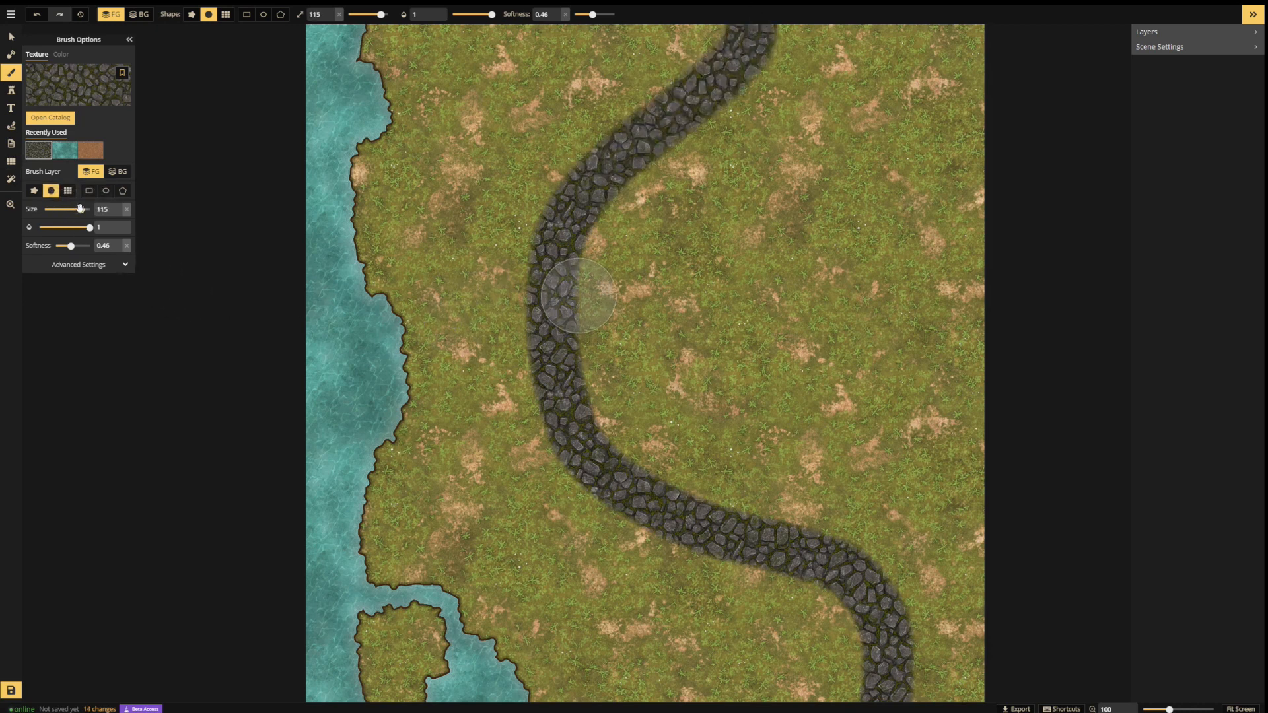
pyautogui.moveTo(836, 534)
pyautogui.mouseDown()
pyautogui.moveTo(890, 586)
pyautogui.moveTo(931, 690)
pyautogui.mouseUp()
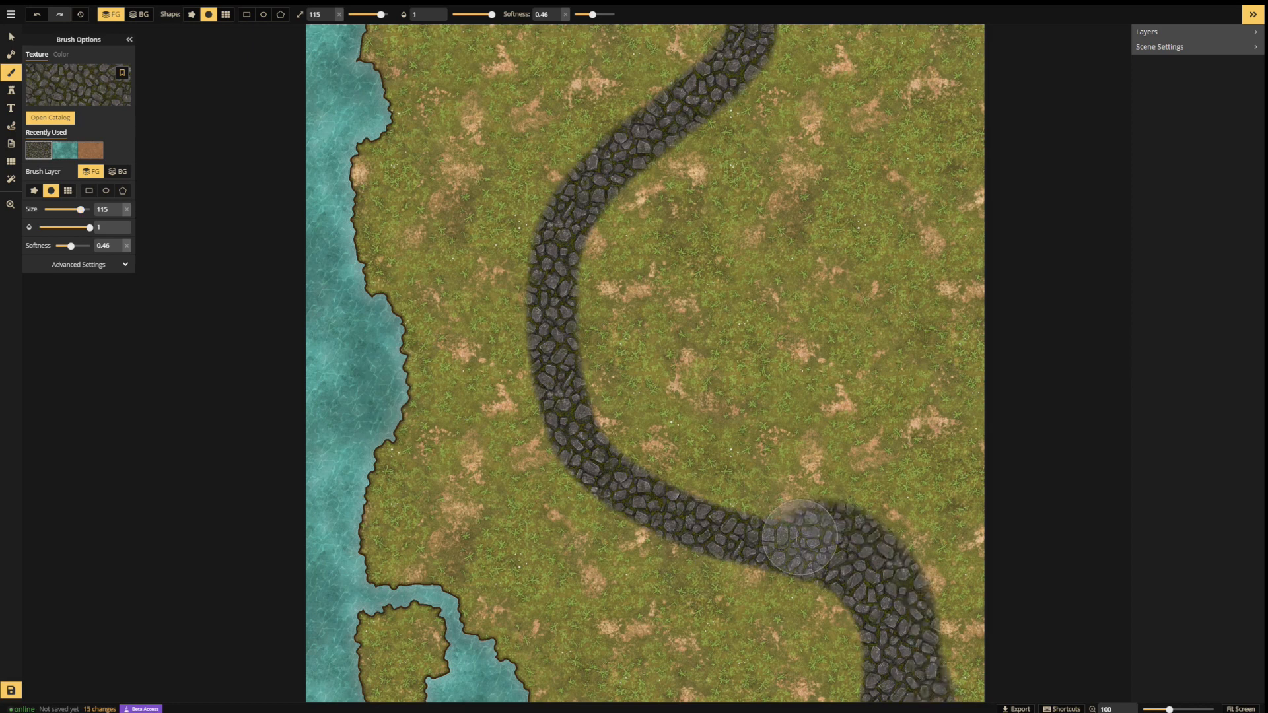
pyautogui.moveTo(801, 539)
pyautogui.mouseDown()
pyautogui.moveTo(659, 494)
pyautogui.moveTo(560, 363)
pyautogui.mouseUp()
pyautogui.moveTo(549, 208)
pyautogui.mouseDown()
pyautogui.moveTo(719, 8)
pyautogui.moveTo(540, 208)
pyautogui.moveTo(544, 334)
pyautogui.moveTo(567, 437)
pyautogui.moveTo(850, 593)
pyautogui.moveTo(872, 622)
pyautogui.moveTo(875, 658)
pyautogui.moveTo(858, 680)
pyautogui.mouseUp()
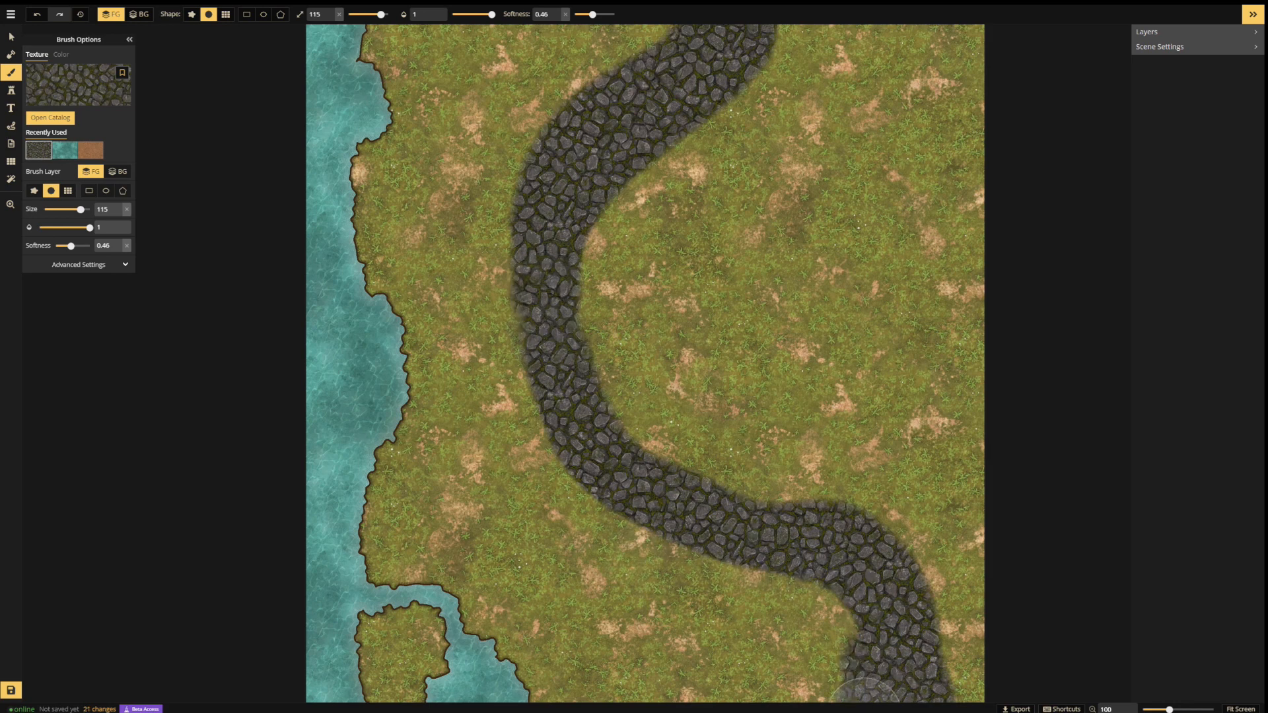
pyautogui.moveTo(669, 220)
pyautogui.mouseDown()
pyautogui.moveTo(658, 154)
pyautogui.moveTo(594, 176)
pyautogui.moveTo(580, 205)
pyautogui.mouseUp()
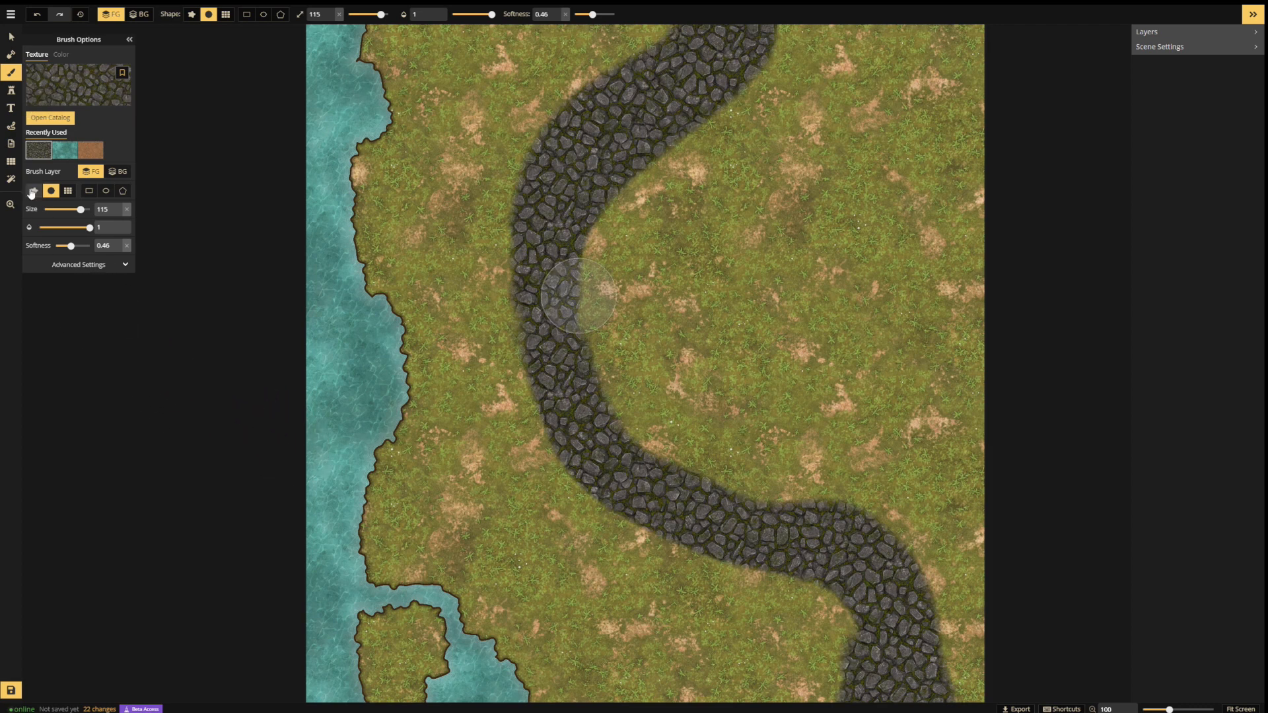
# - Load the Boulders stamp set from the Terrain category of the stamp catalog
pyautogui.click(12, 93)
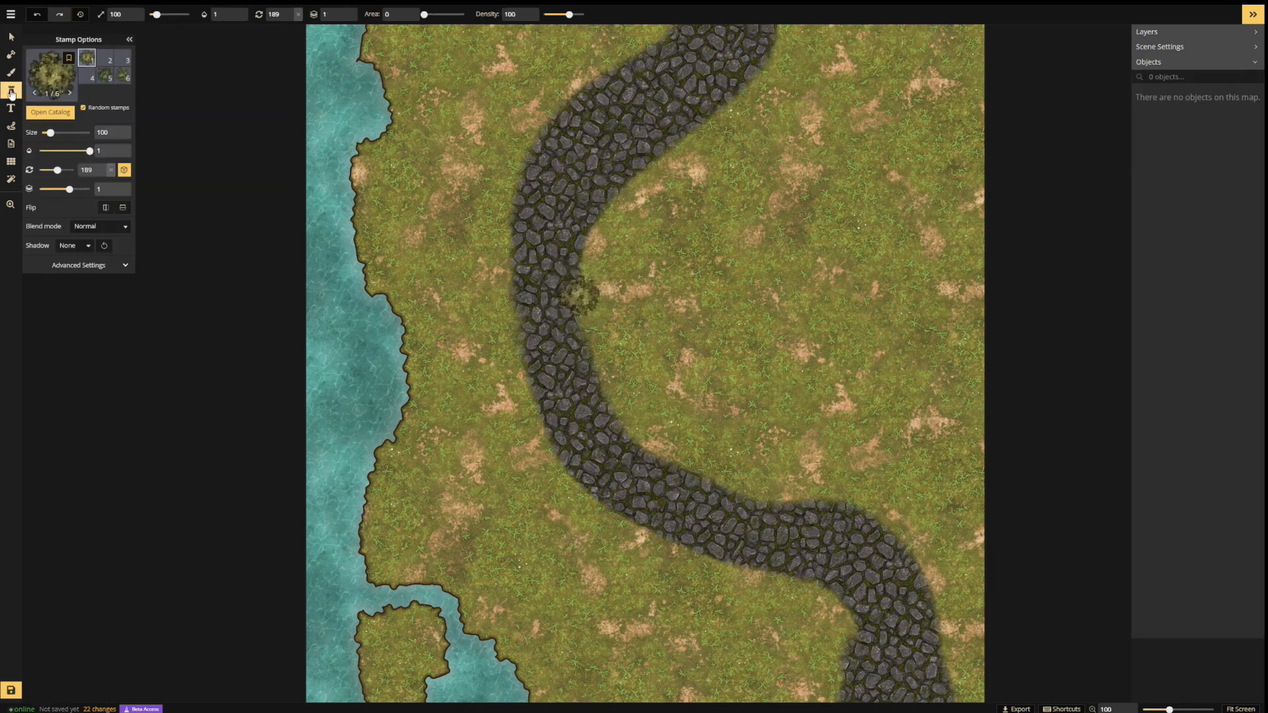
pyautogui.click(49, 114)
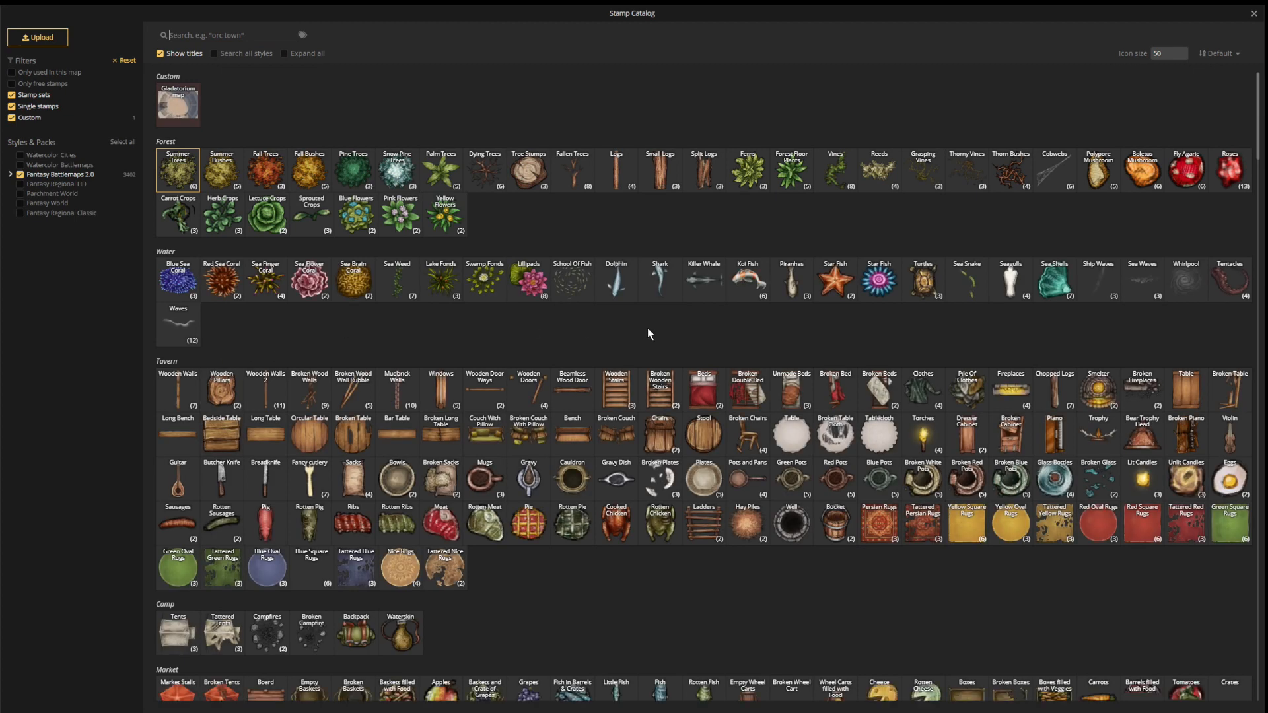
pyautogui.scroll(-3, 674, 343)
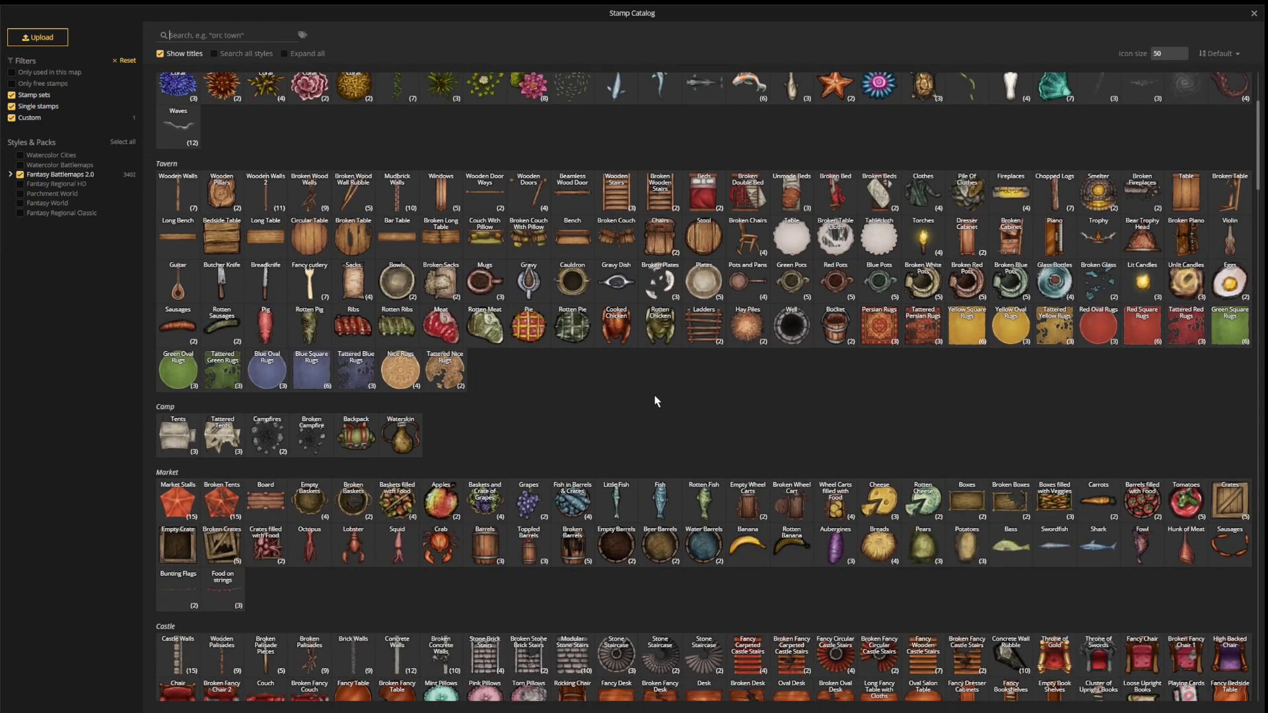
pyautogui.scroll(-7, 679, 409)
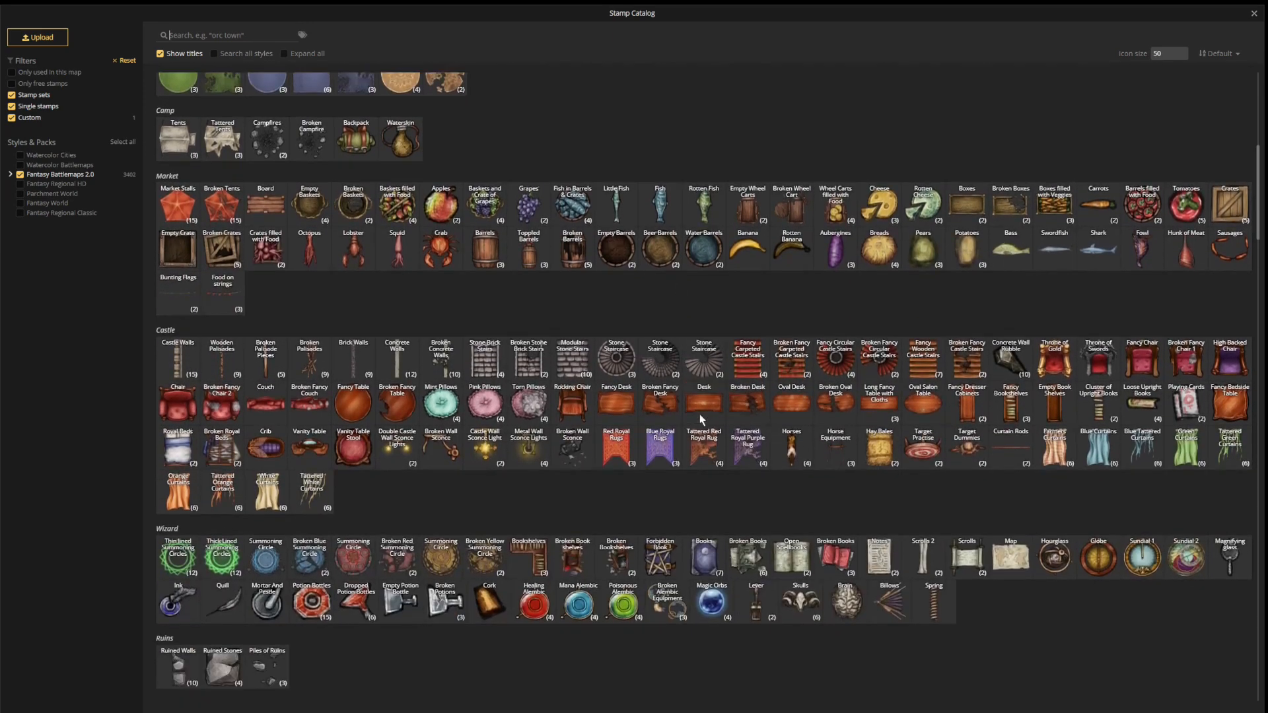
pyautogui.scroll(-2, 639, 529)
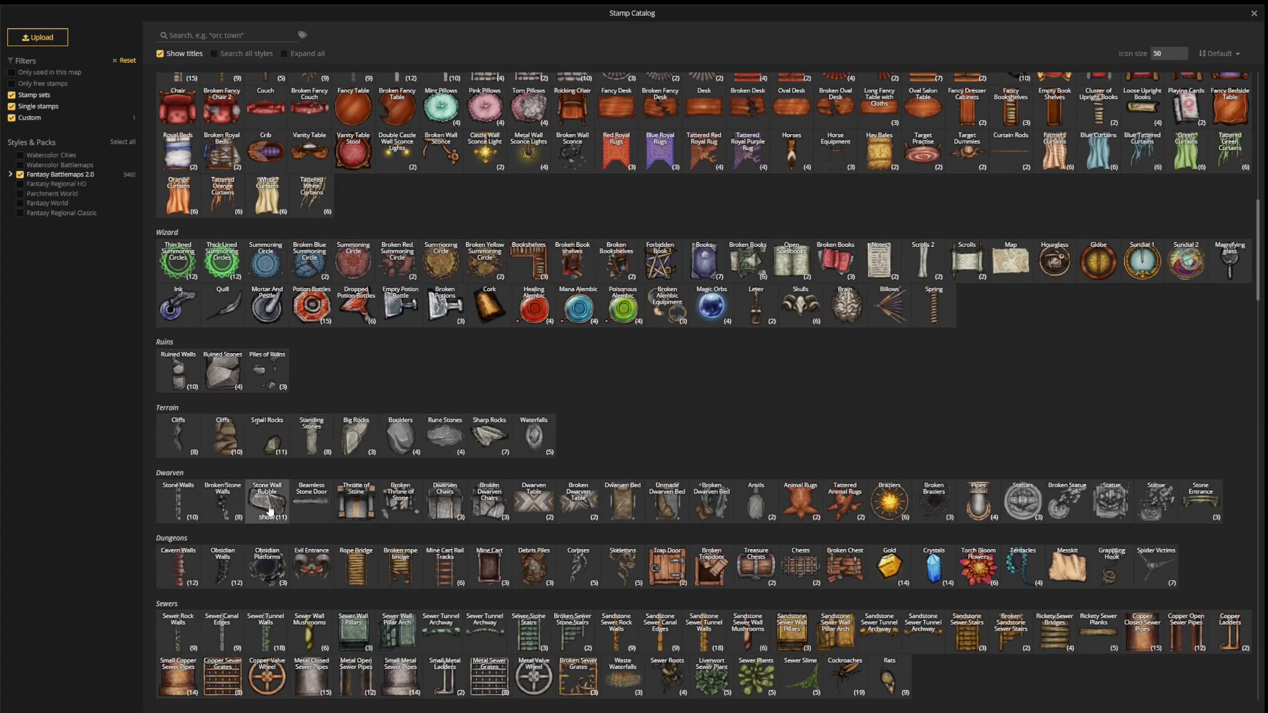
pyautogui.moveTo(266, 507)
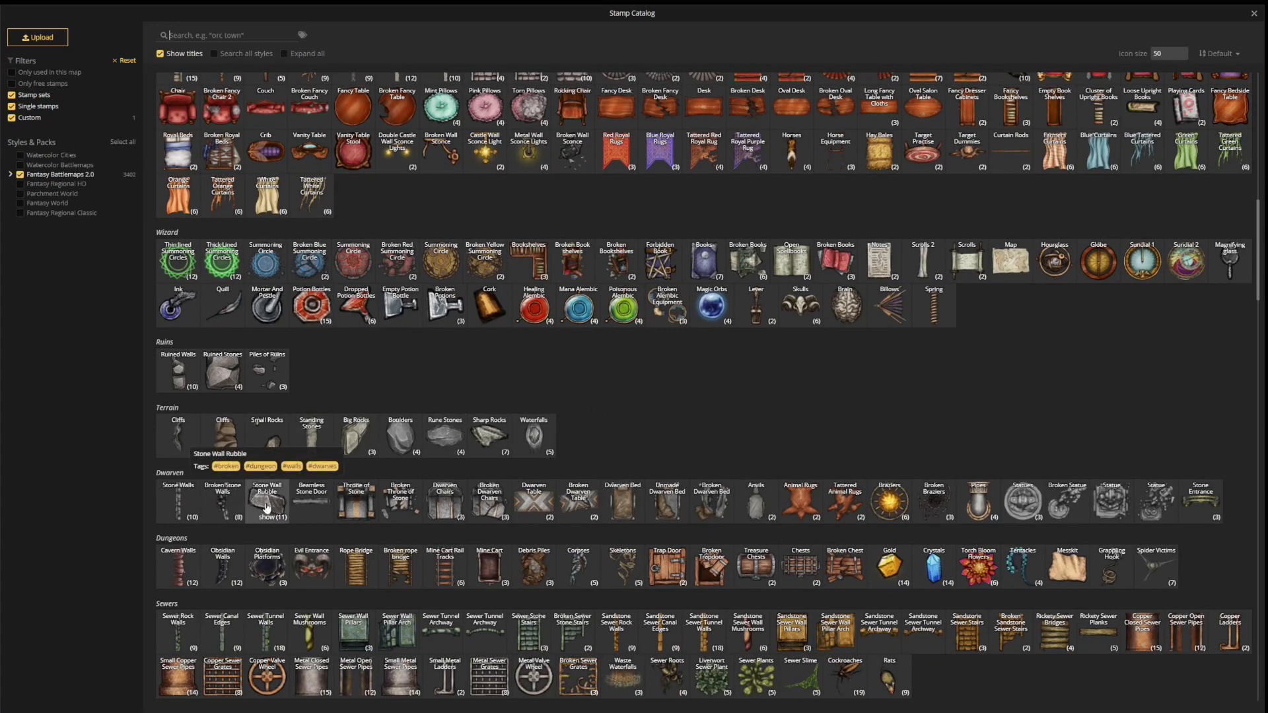
pyautogui.click(401, 445)
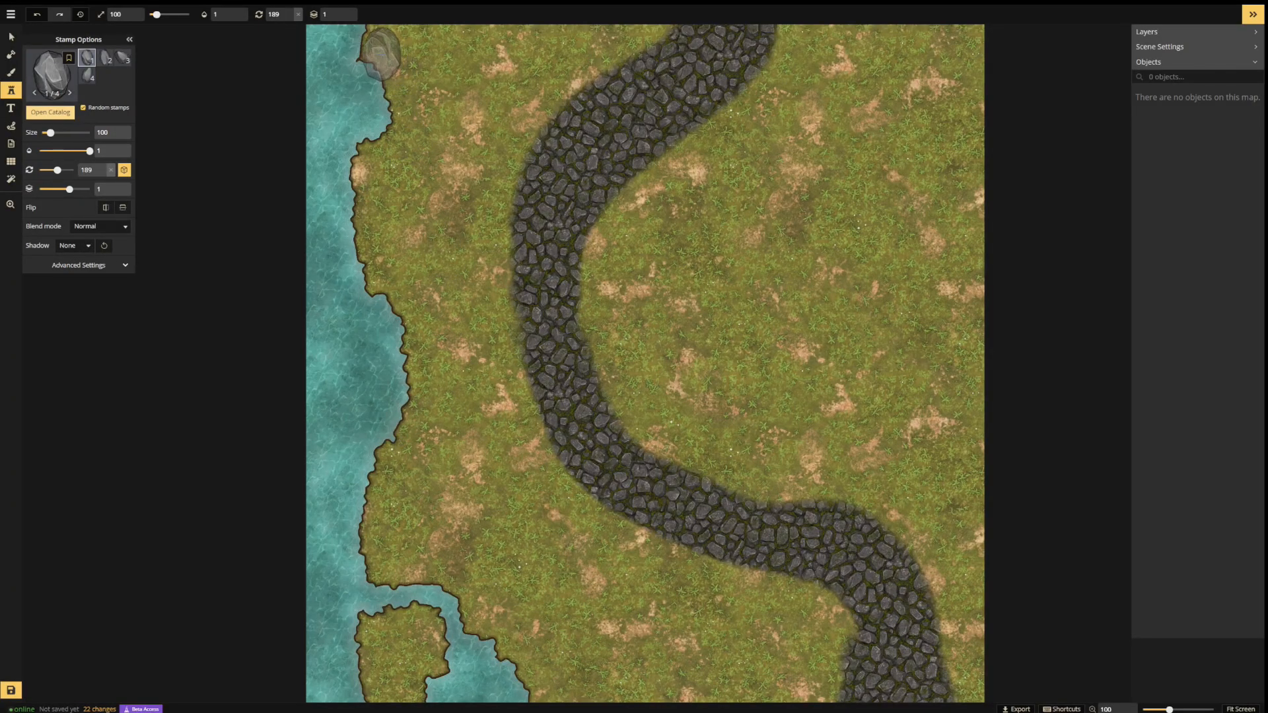
# - Place five size 100 boulders along the western coastline, from the northern map edge down to the channel mouth
pyautogui.click(381, 56)
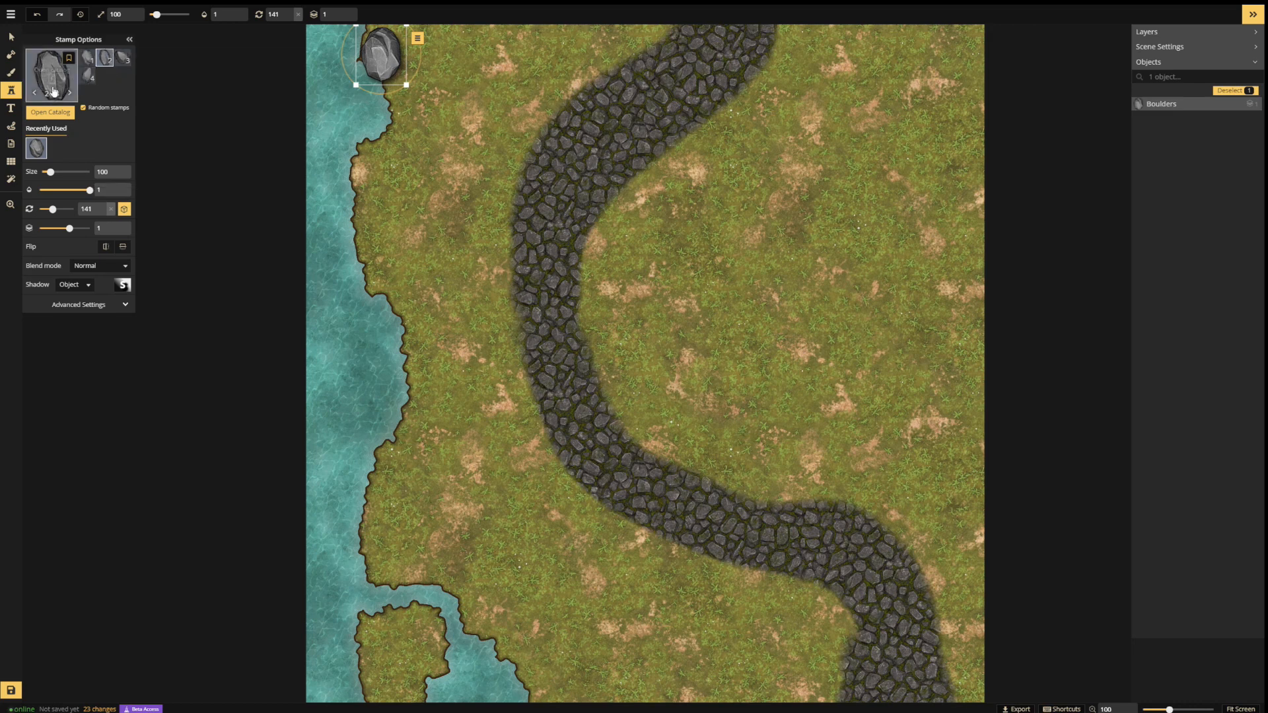
pyautogui.click(374, 284)
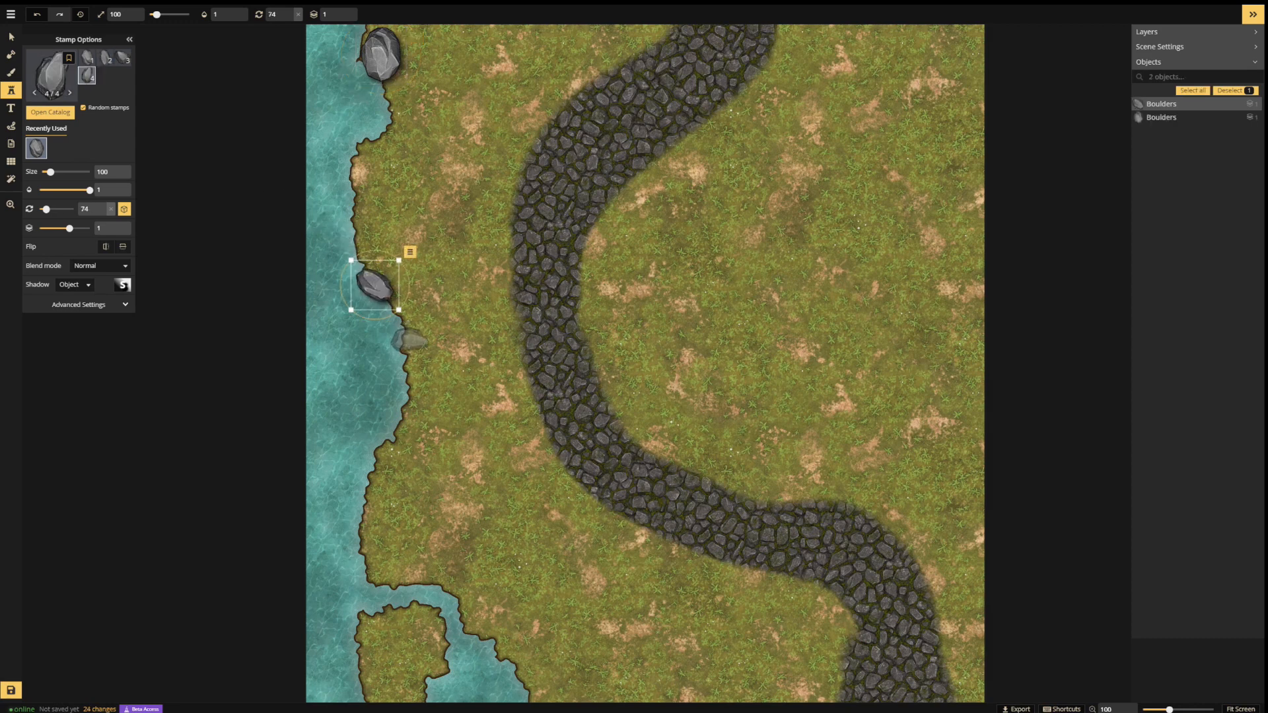
pyautogui.click(414, 387)
pyautogui.click(376, 495)
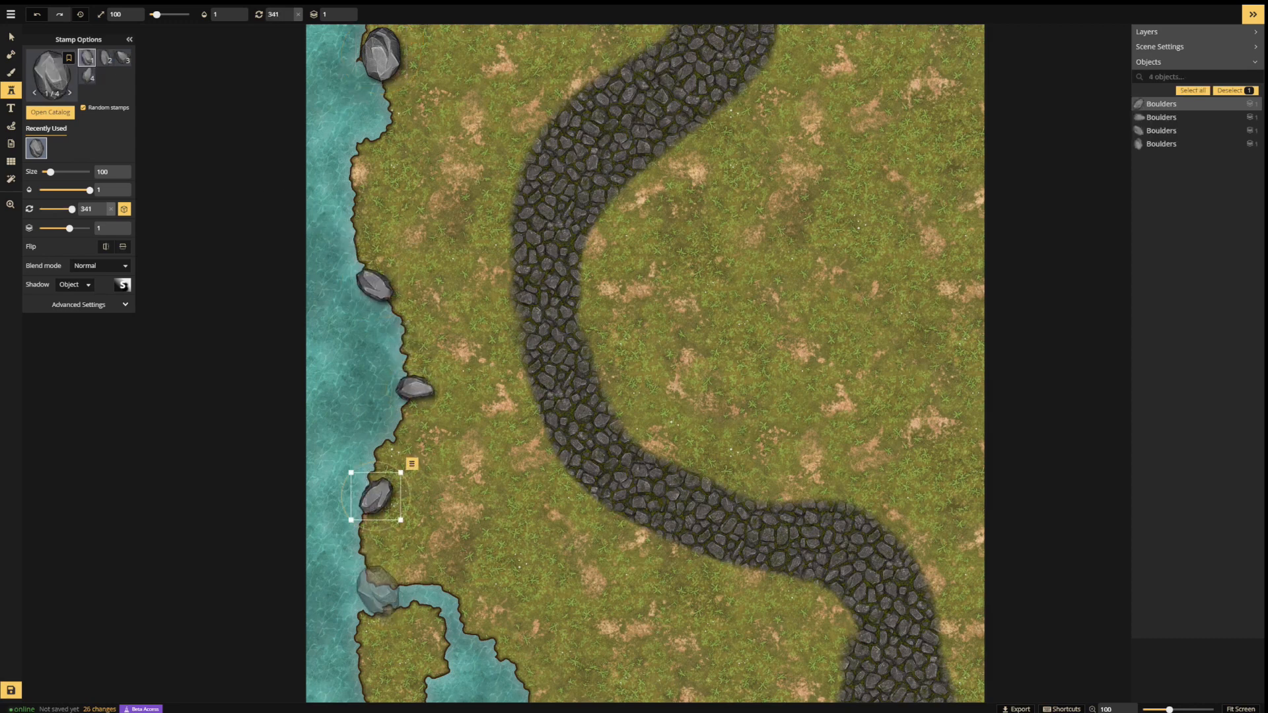
pyautogui.click(374, 572)
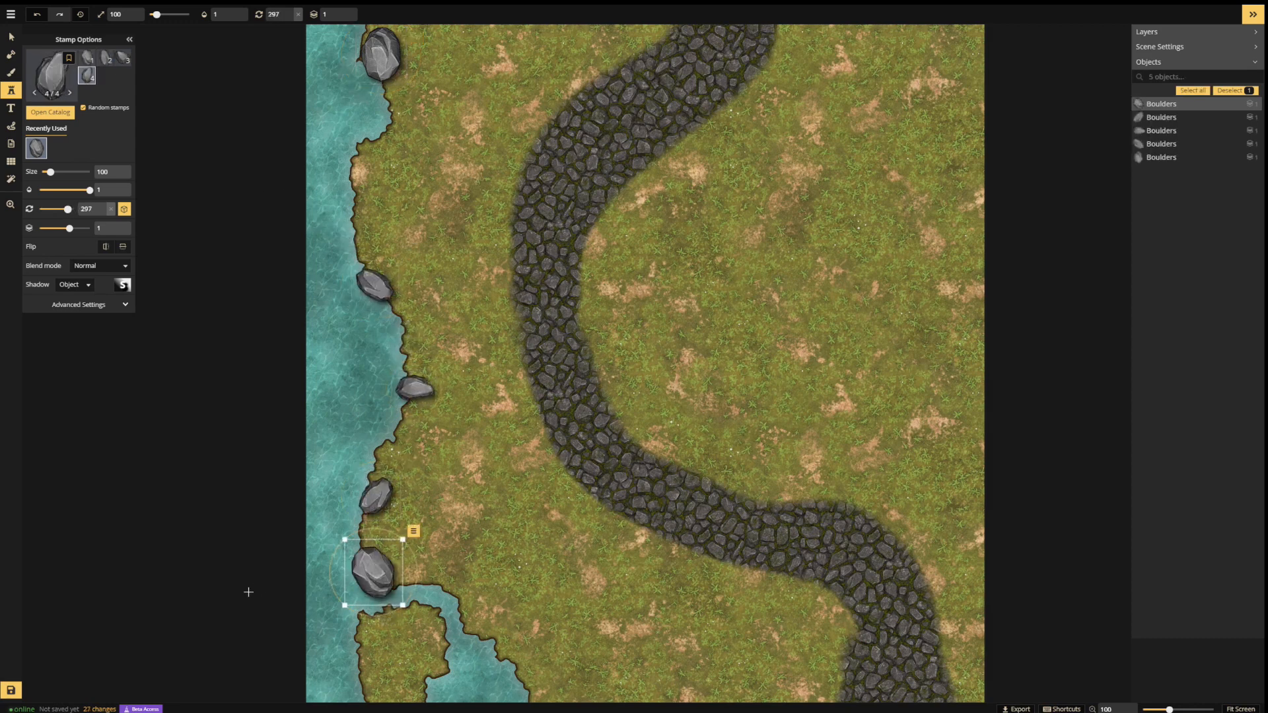
# - Enlarge the channel-mouth boulder to size 148 with both flips enabled, and place another boulder where the channel's eastern bank meets the southern edge
pyautogui.moveTo(401, 542); pyautogui.dragTo(429, 508)
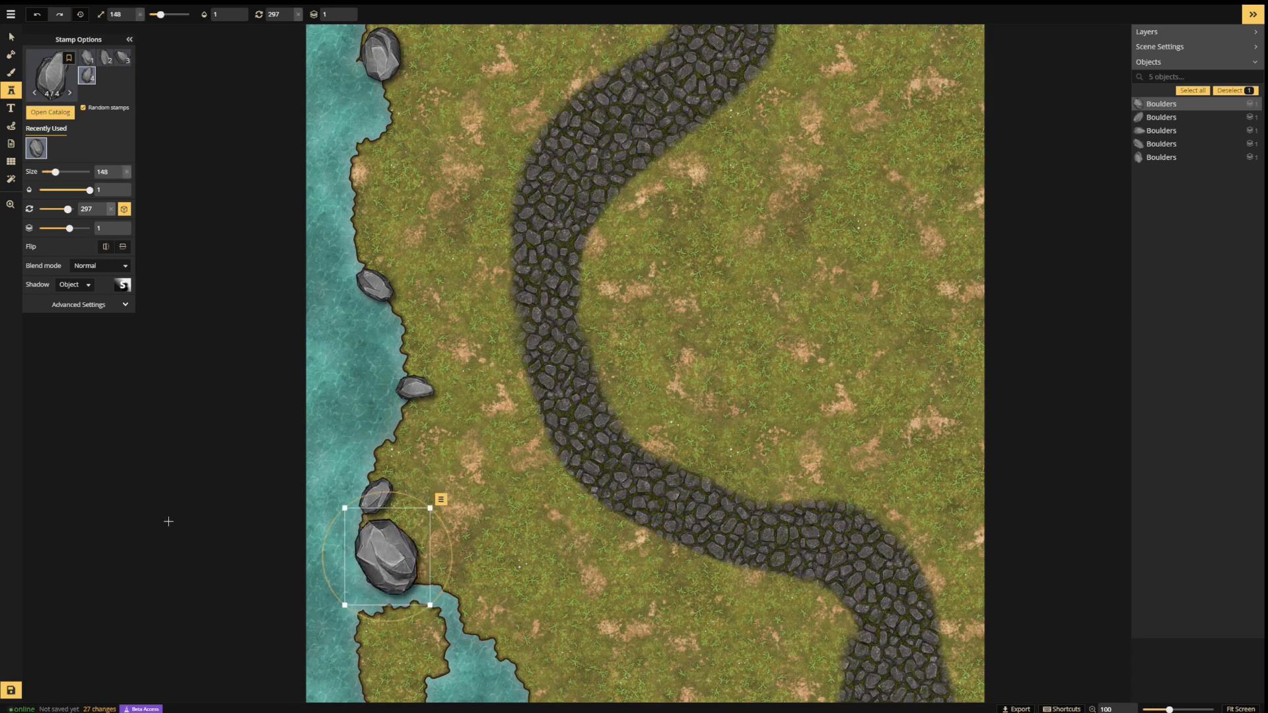
pyautogui.click(123, 248)
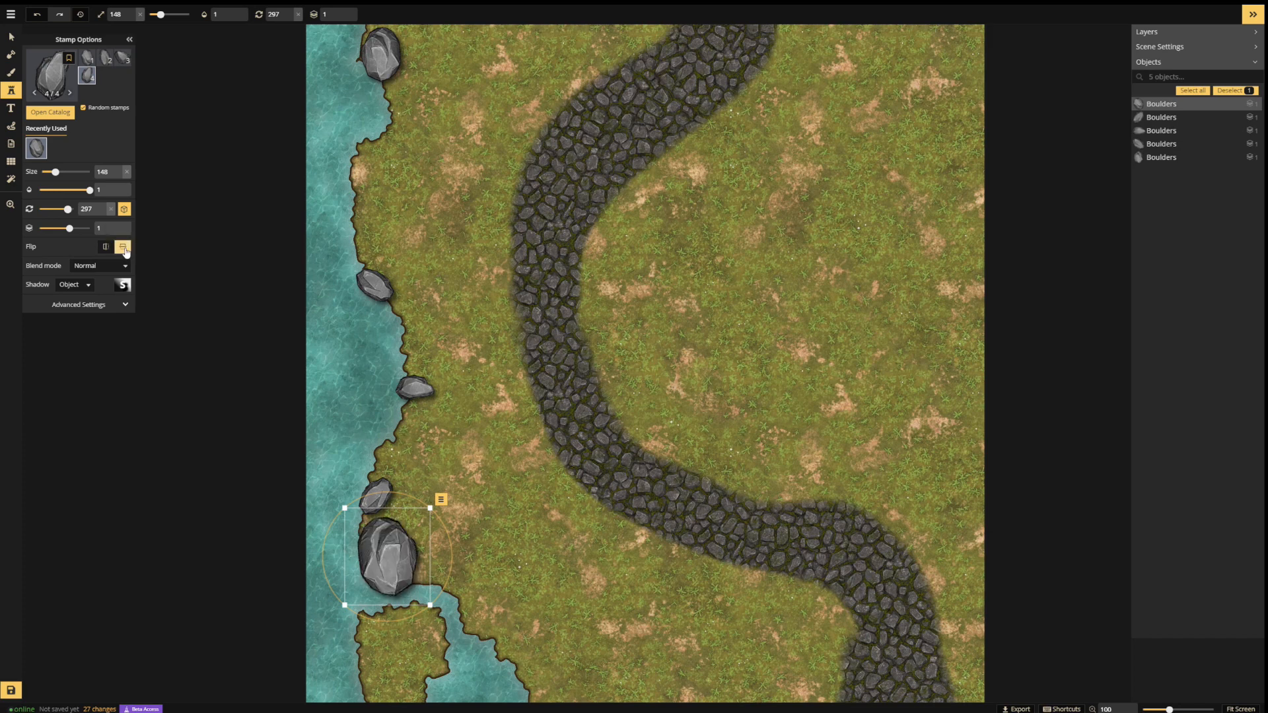
pyautogui.click(106, 248)
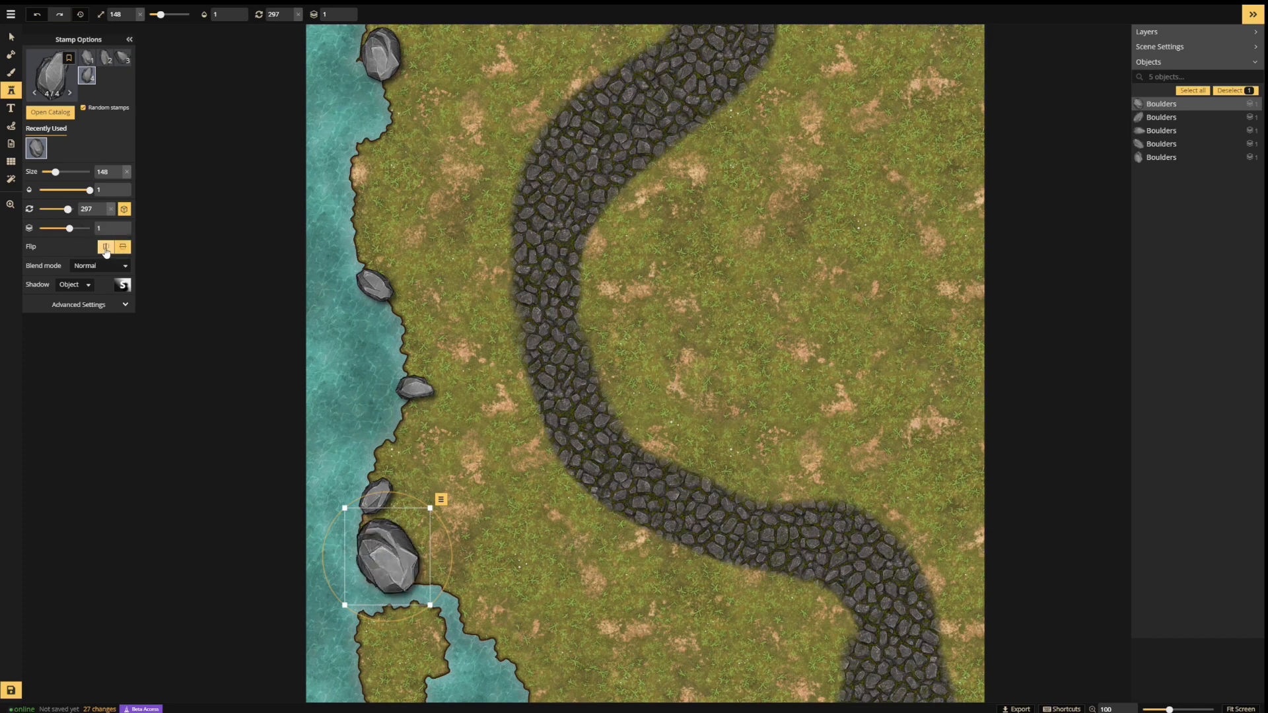
pyautogui.click(106, 249)
pyautogui.click(105, 251)
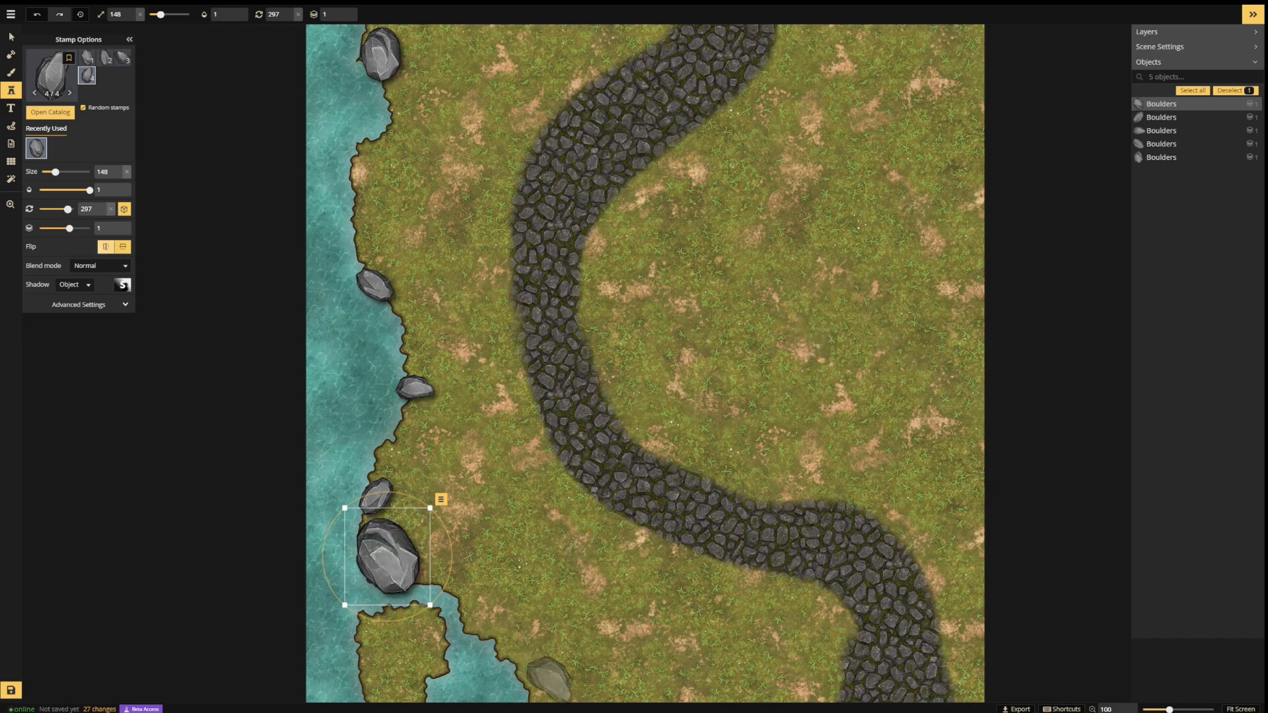
pyautogui.click(530, 683)
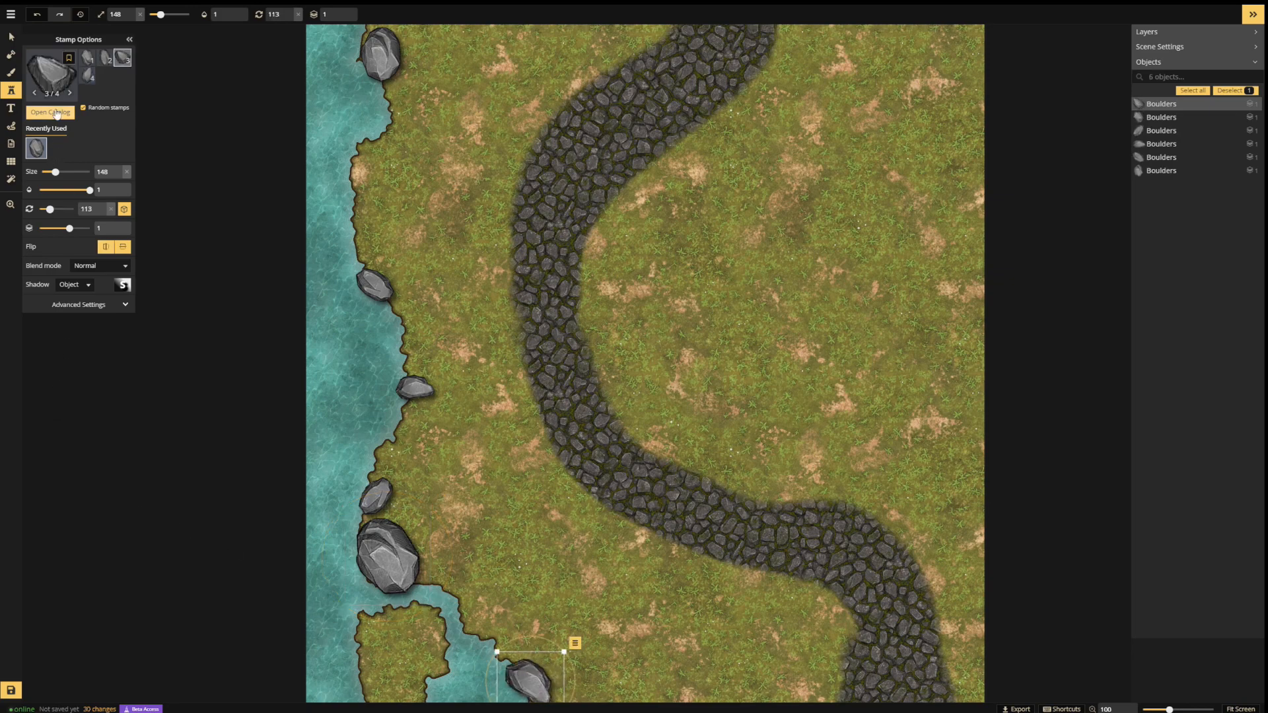
# - Browse the stamp catalog's categories down to Effects and back up to Forest
pyautogui.click(54, 113)
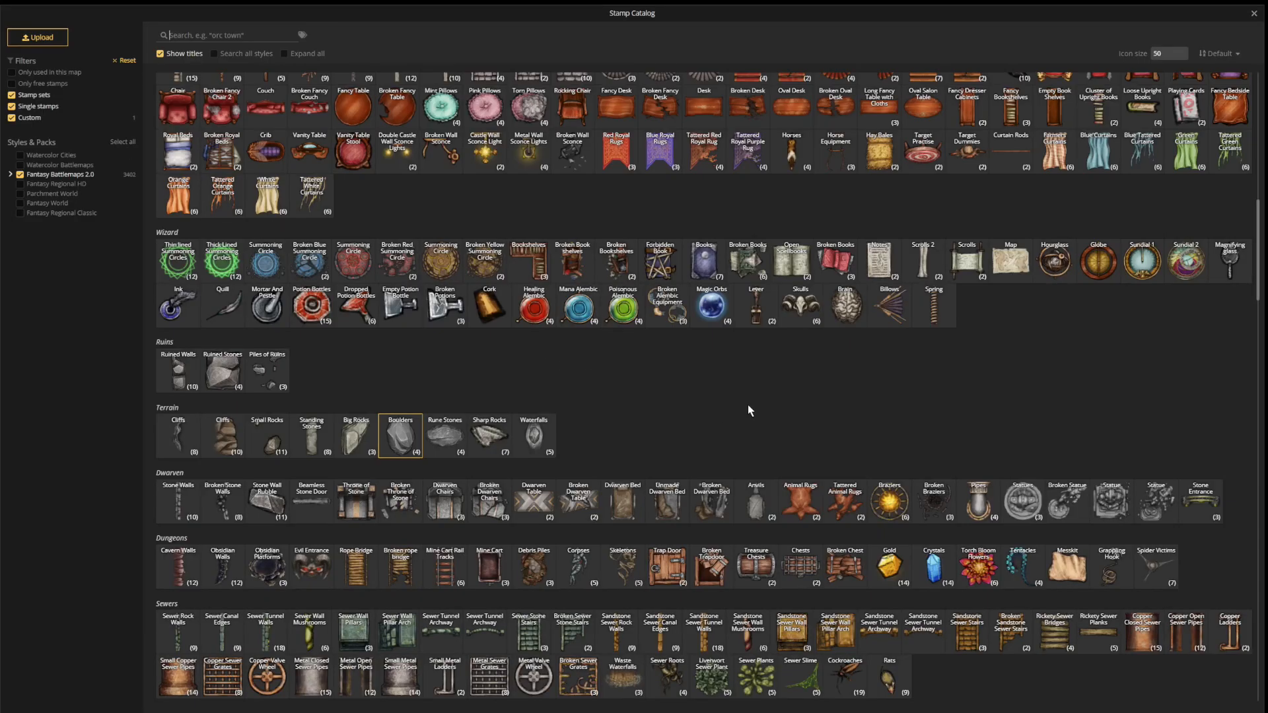
pyautogui.scroll(-9, 748, 404)
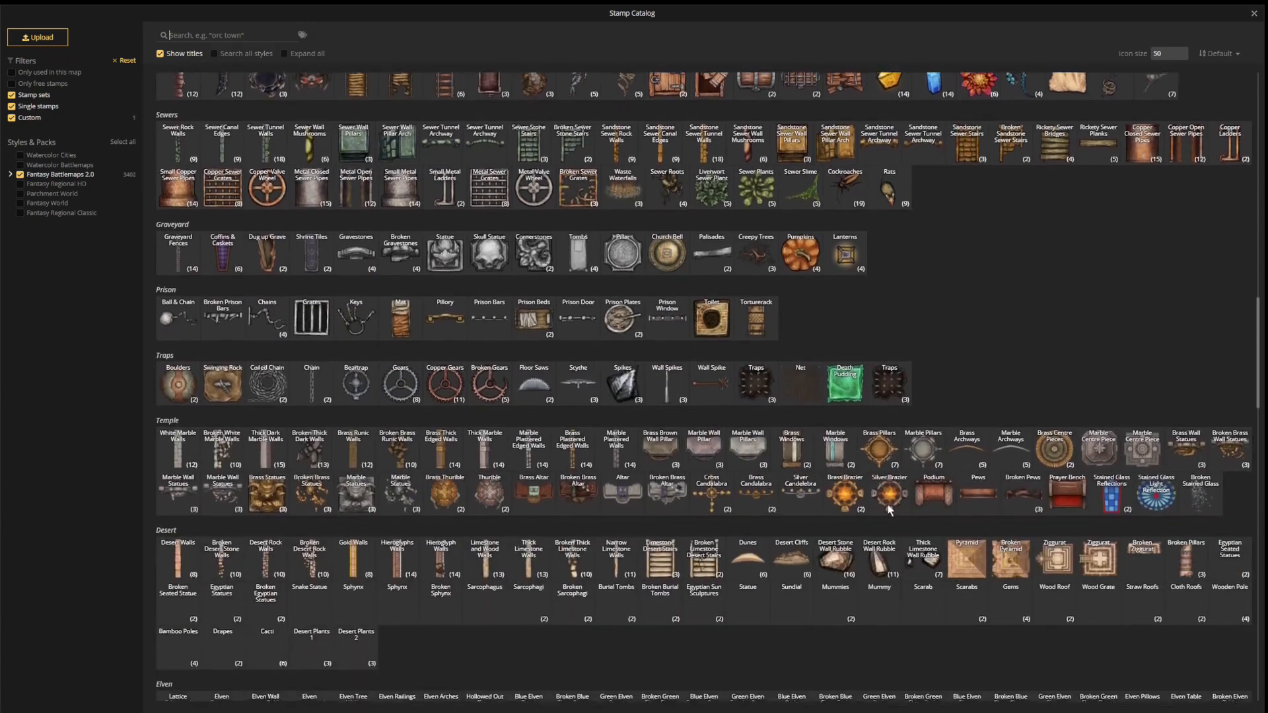
pyautogui.scroll(-6, 889, 509)
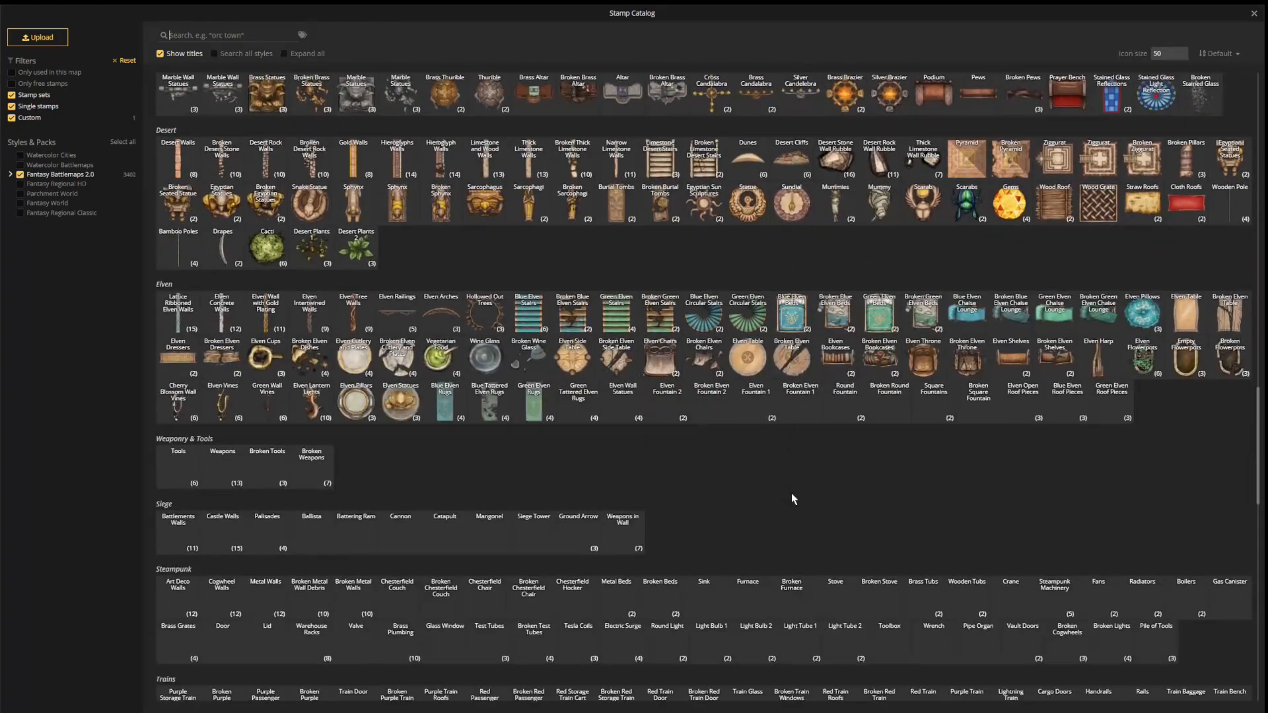
pyautogui.scroll(-6, 793, 498)
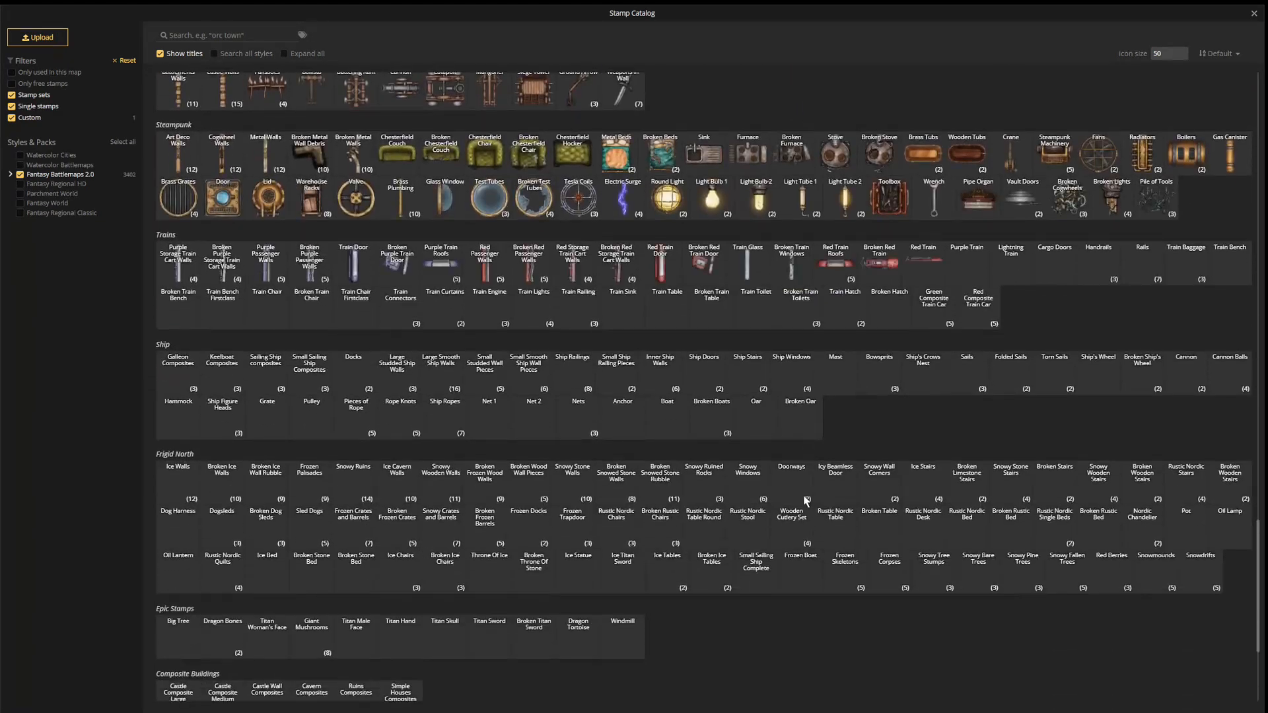
pyautogui.scroll(-3, 806, 500)
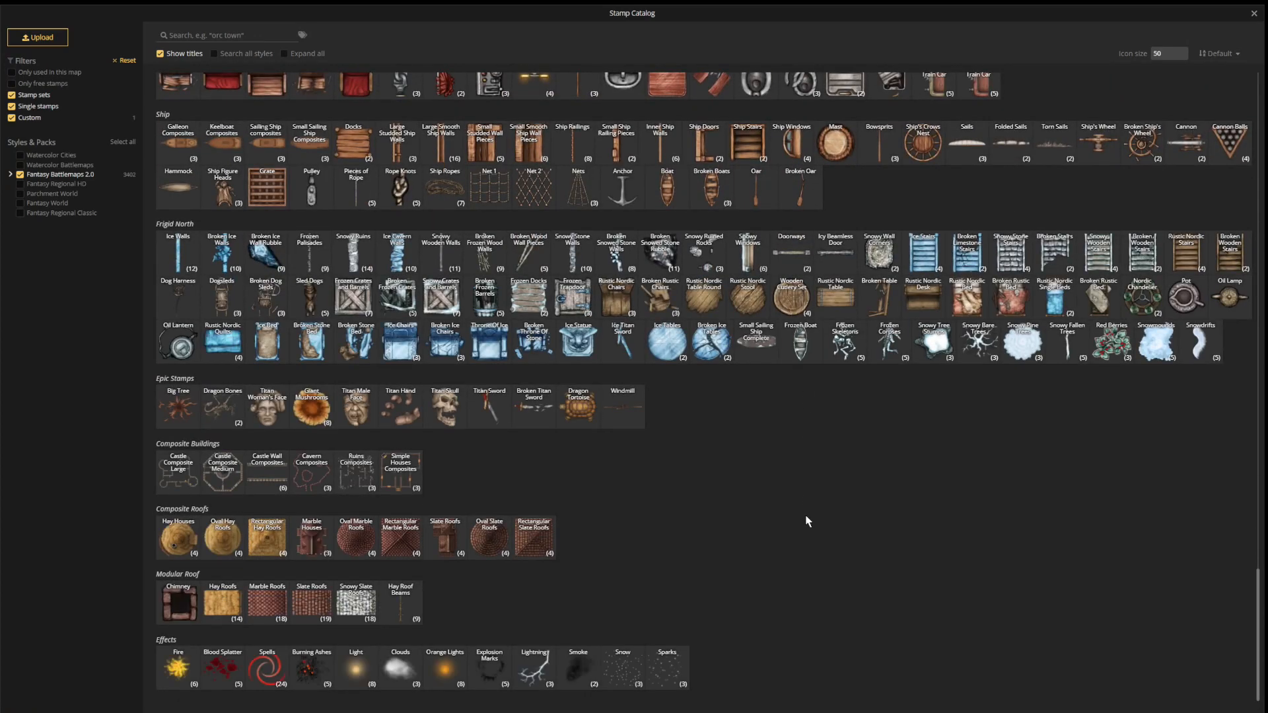
pyautogui.scroll(15, 807, 522)
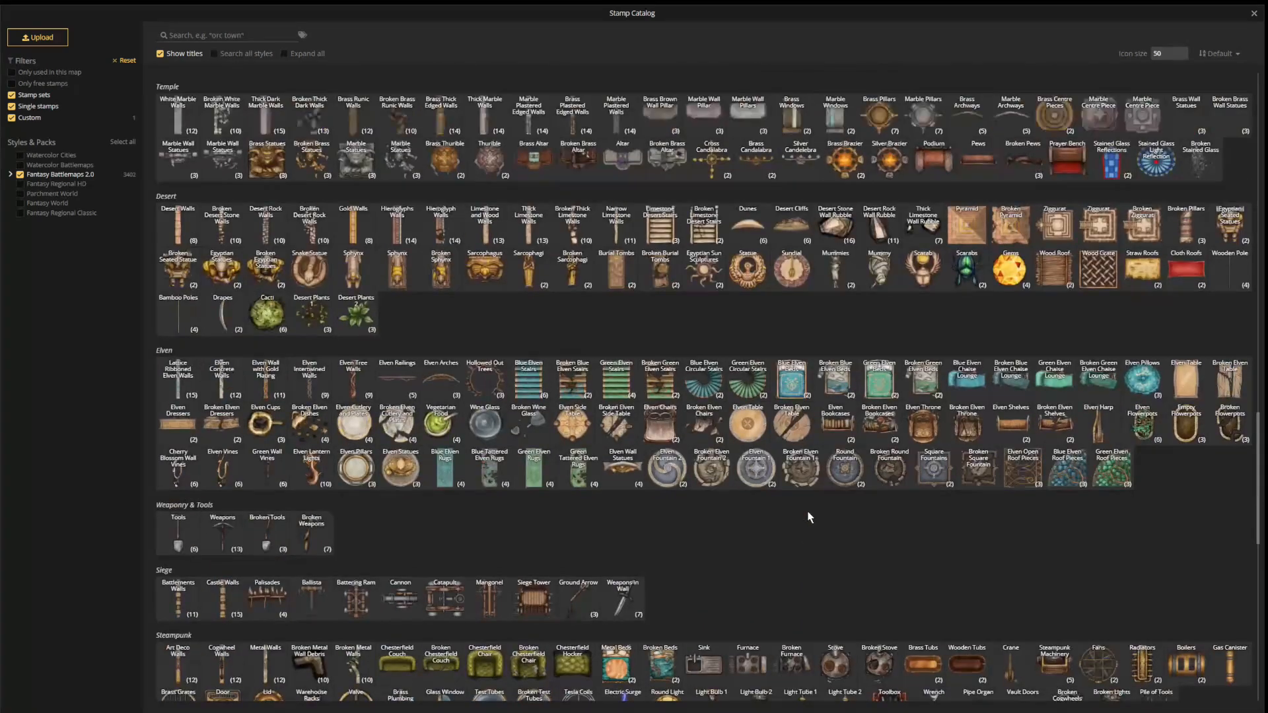
pyautogui.scroll(8, 800, 499)
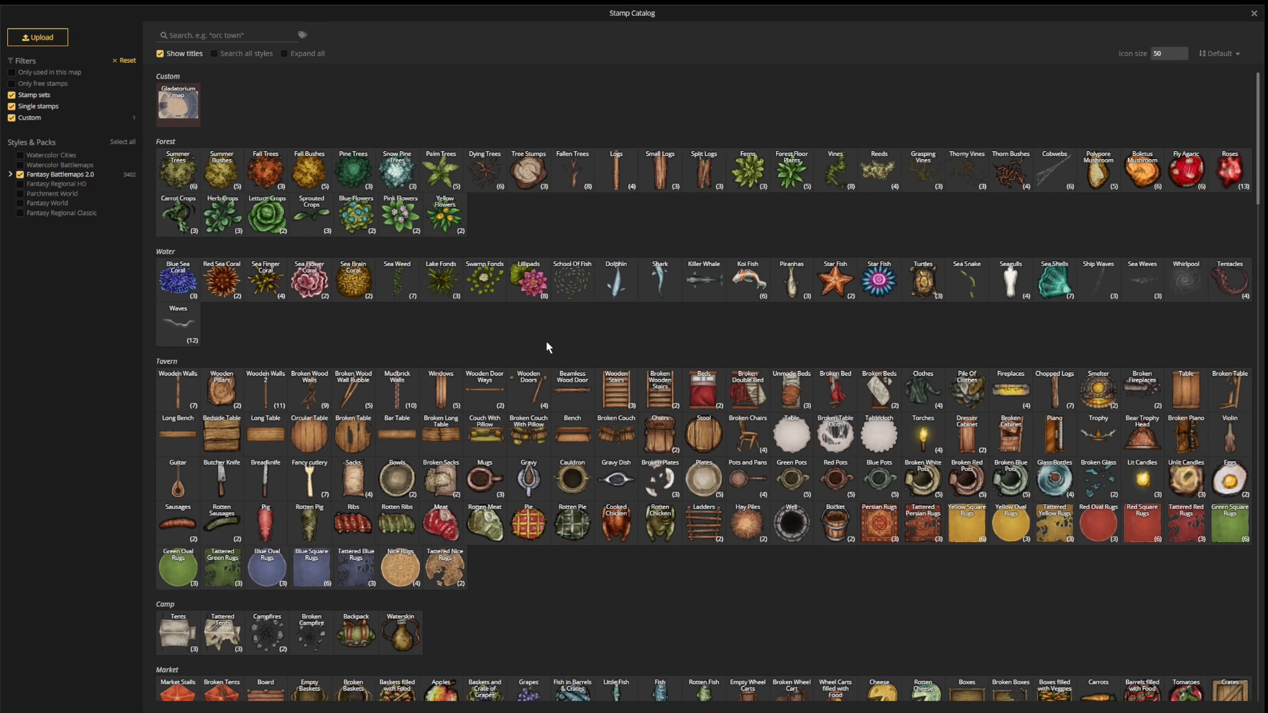
# - Load the Summer Trees stamp set, set its size to 268 and place a tree beside the northernmost coastal boulder
pyautogui.click(187, 184)
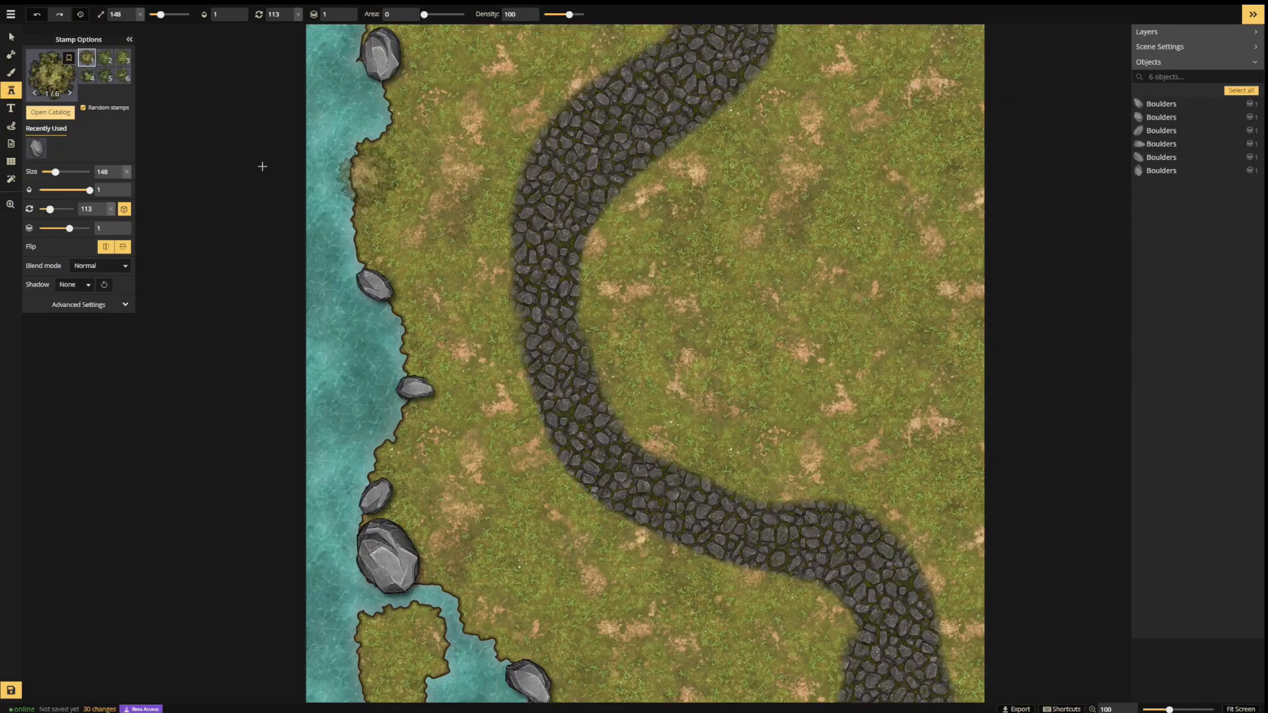
pyautogui.moveTo(54, 172); pyautogui.dragTo(66, 173)
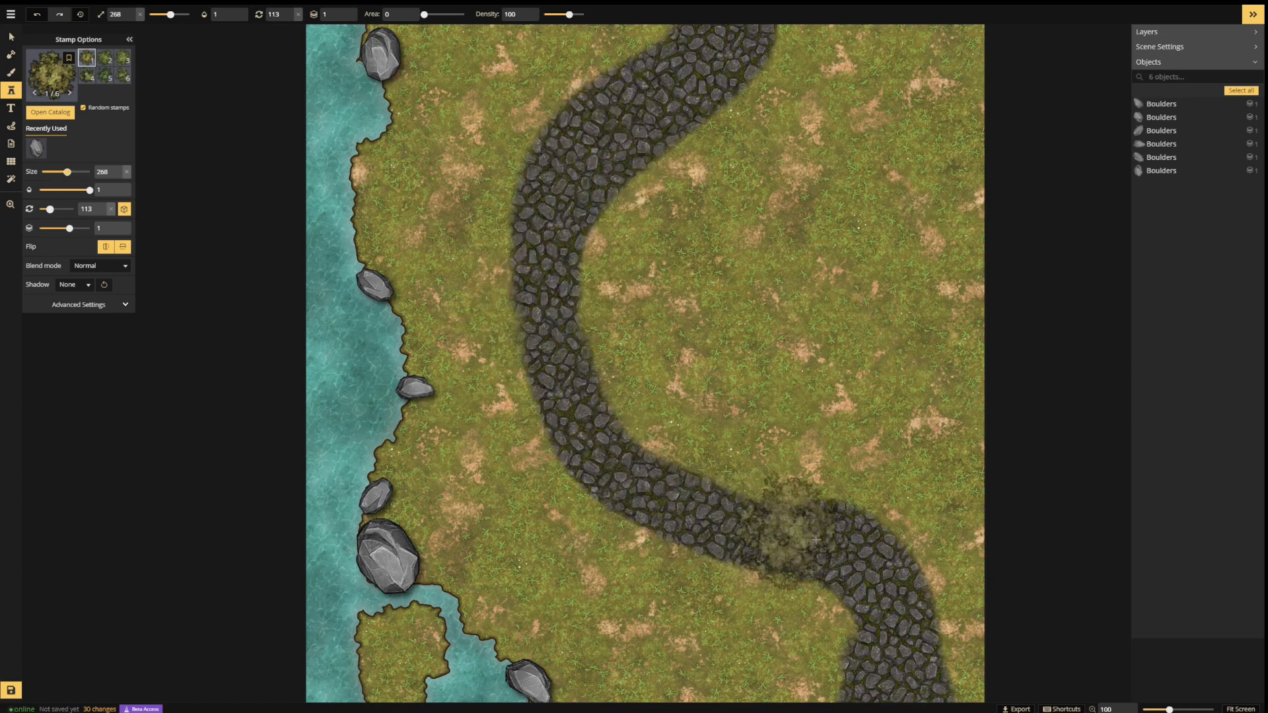
pyautogui.click(446, 74)
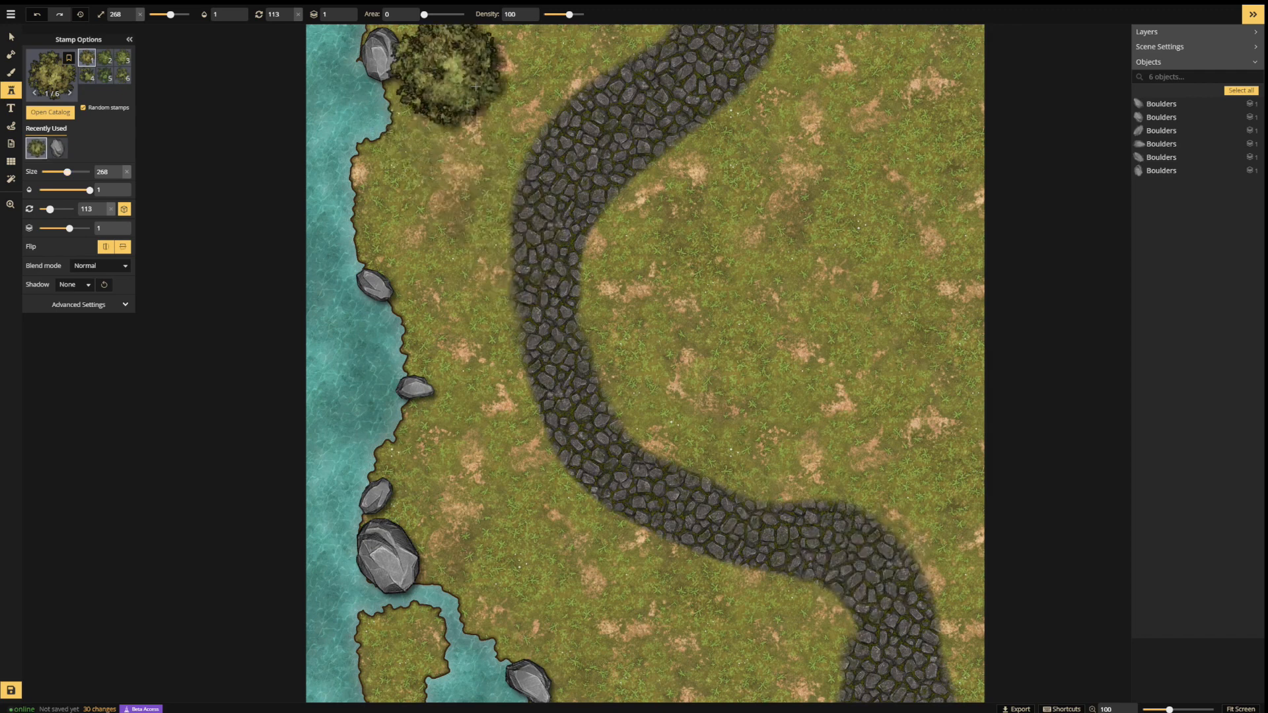
# - Place two more Summer Trees between the coast and the road, and scatter trees along the map's eastern side with area 8 and density 61
pyautogui.click(528, 63)
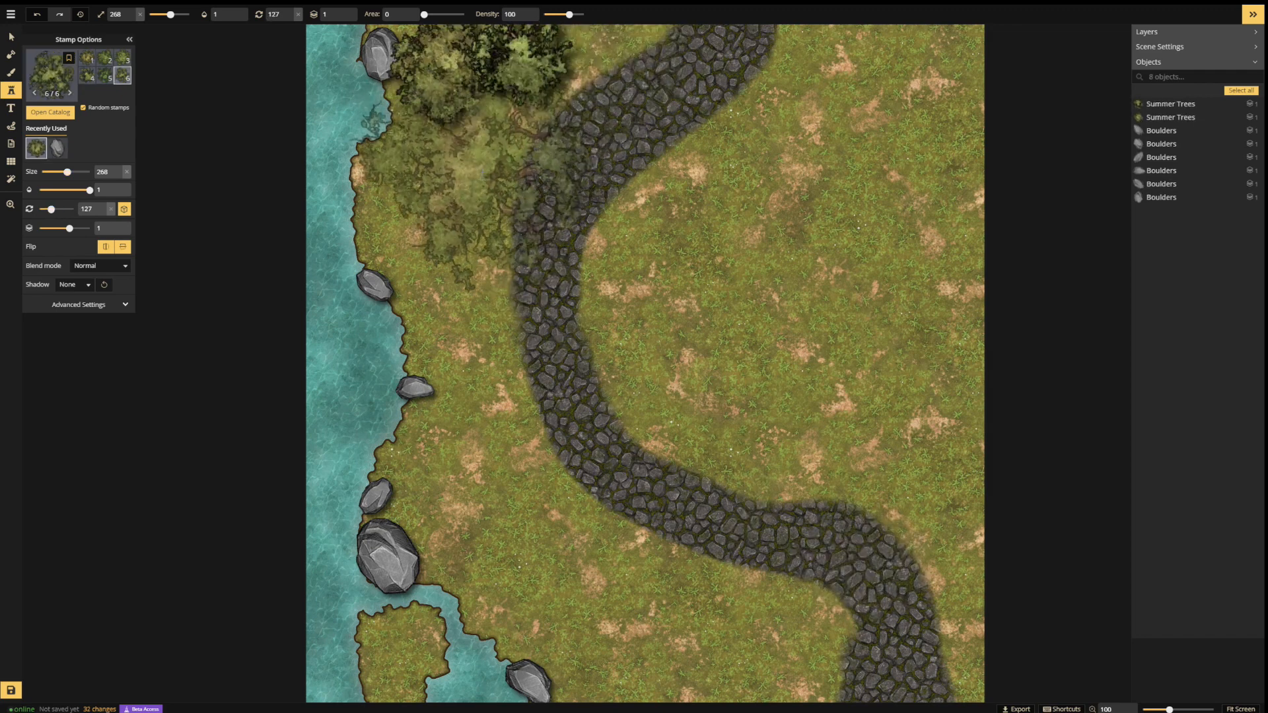
pyautogui.click(452, 243)
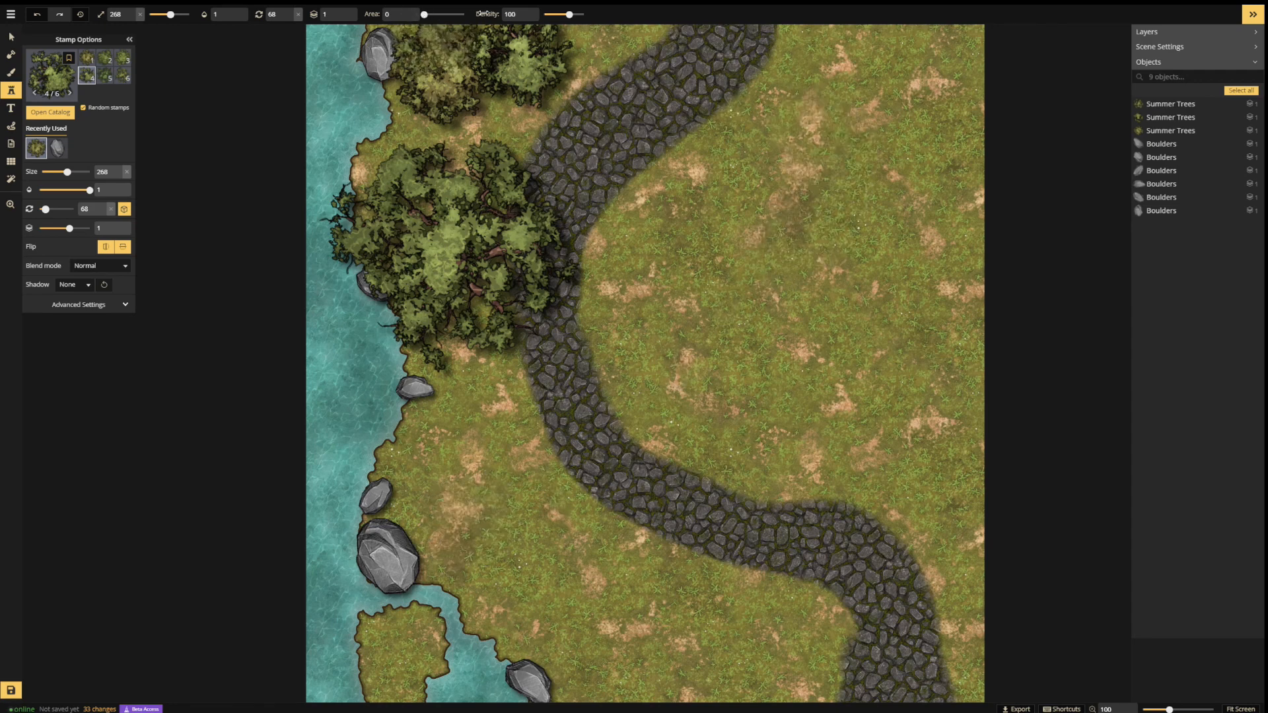
pyautogui.moveTo(571, 15); pyautogui.dragTo(567, 15)
pyautogui.moveTo(424, 14); pyautogui.dragTo(426, 14)
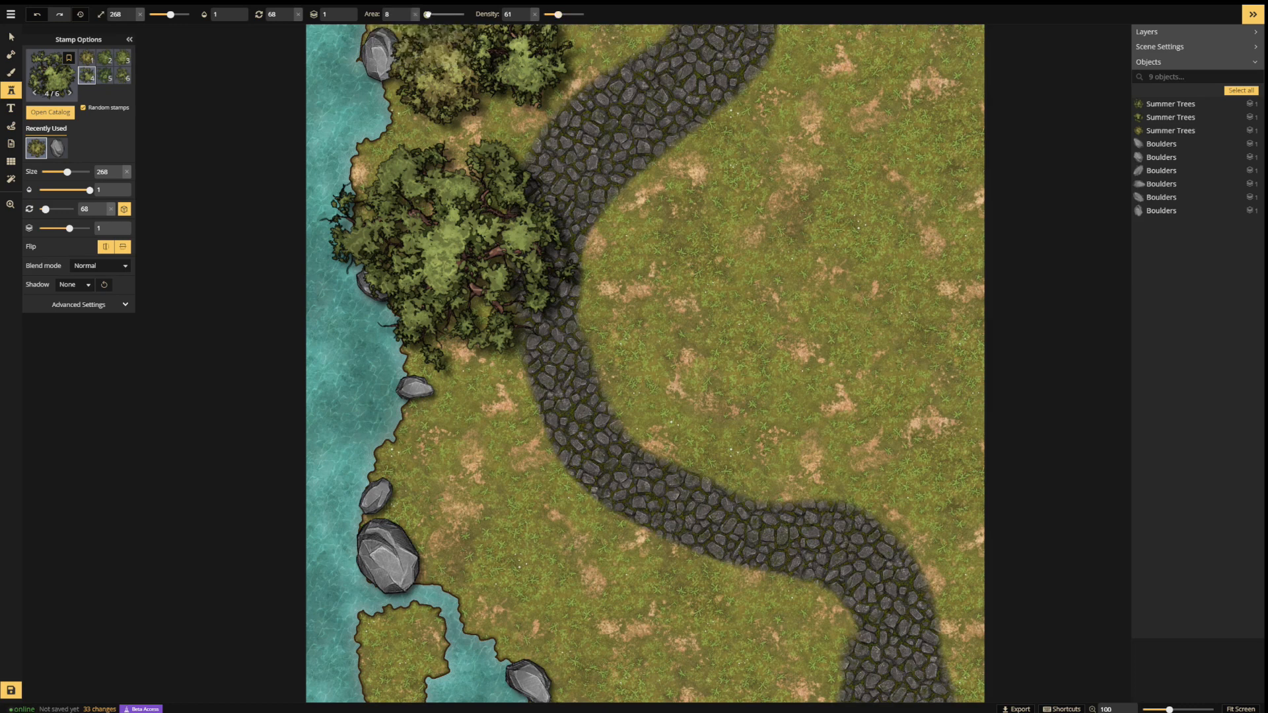
pyautogui.click(802, 88)
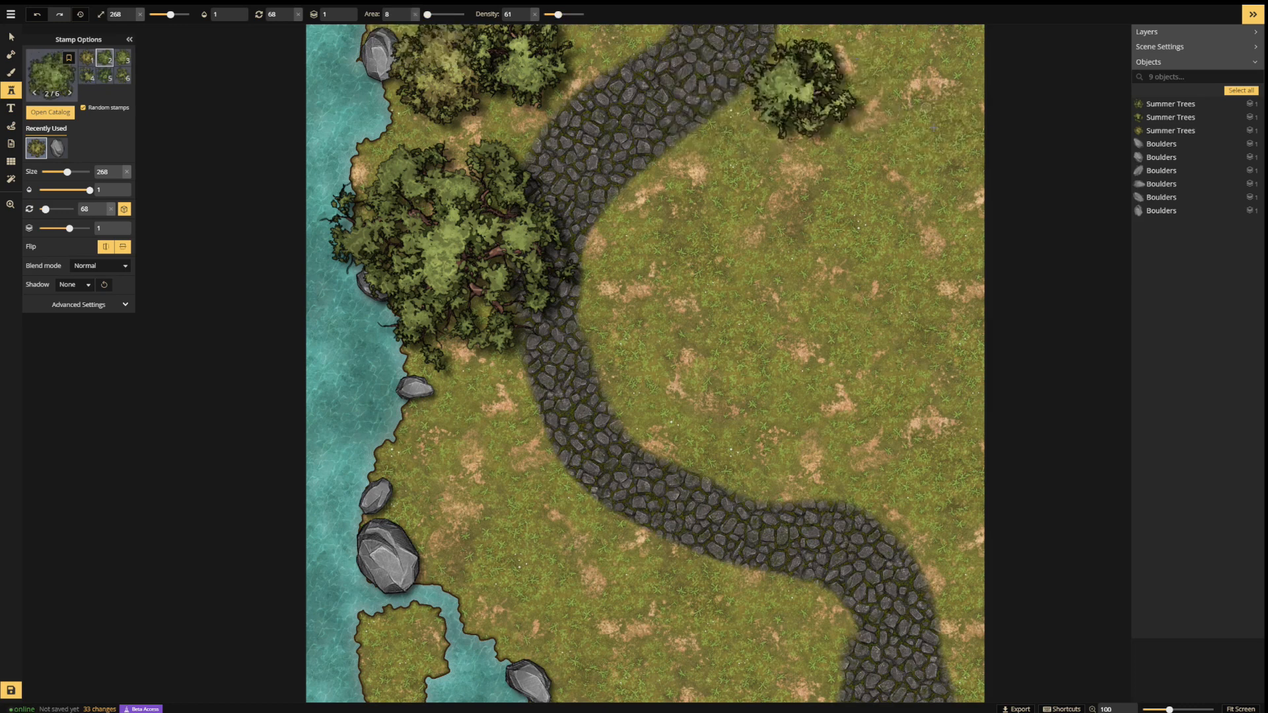
pyautogui.moveTo(933, 128)
pyautogui.mouseDown()
pyautogui.moveTo(901, 389)
pyautogui.moveTo(941, 542)
pyautogui.mouseUp()
pyautogui.click(941, 138)
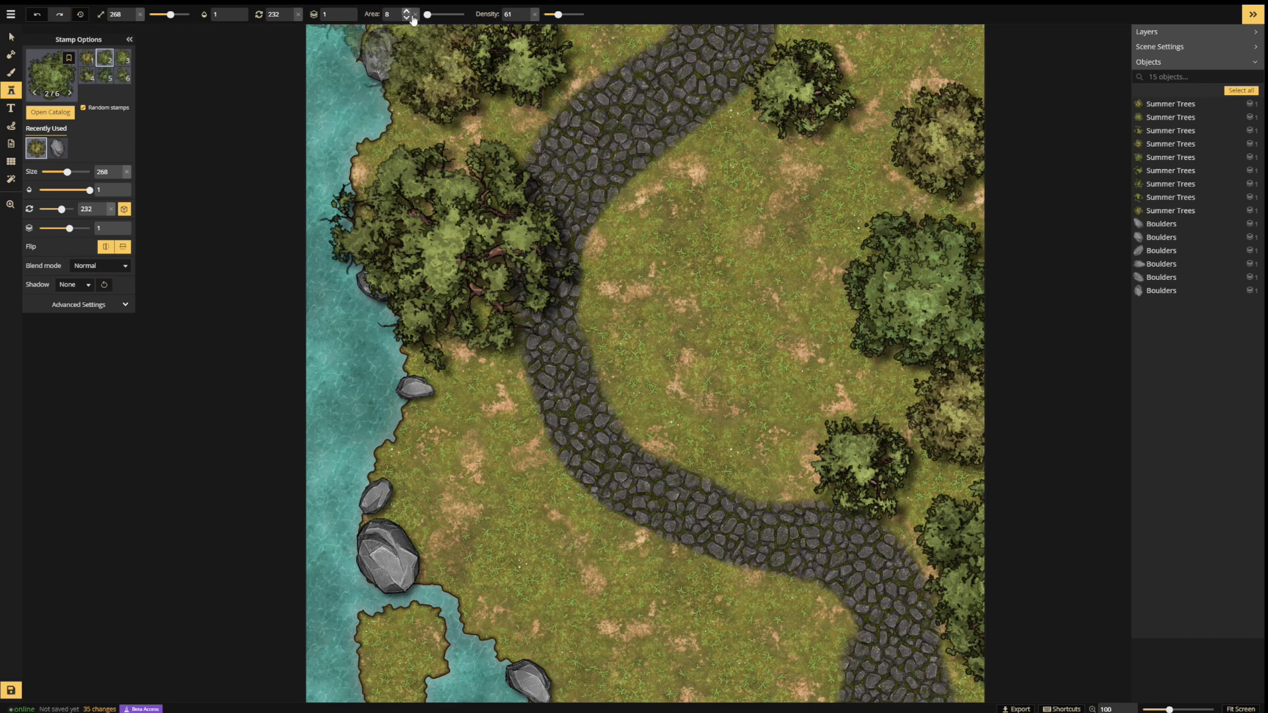
# - Set the placement area to 0 and place three single trees: two in the gap west of the eastern trees and one near the northeastern corner
pyautogui.moveTo(428, 14); pyautogui.dragTo(424, 14)
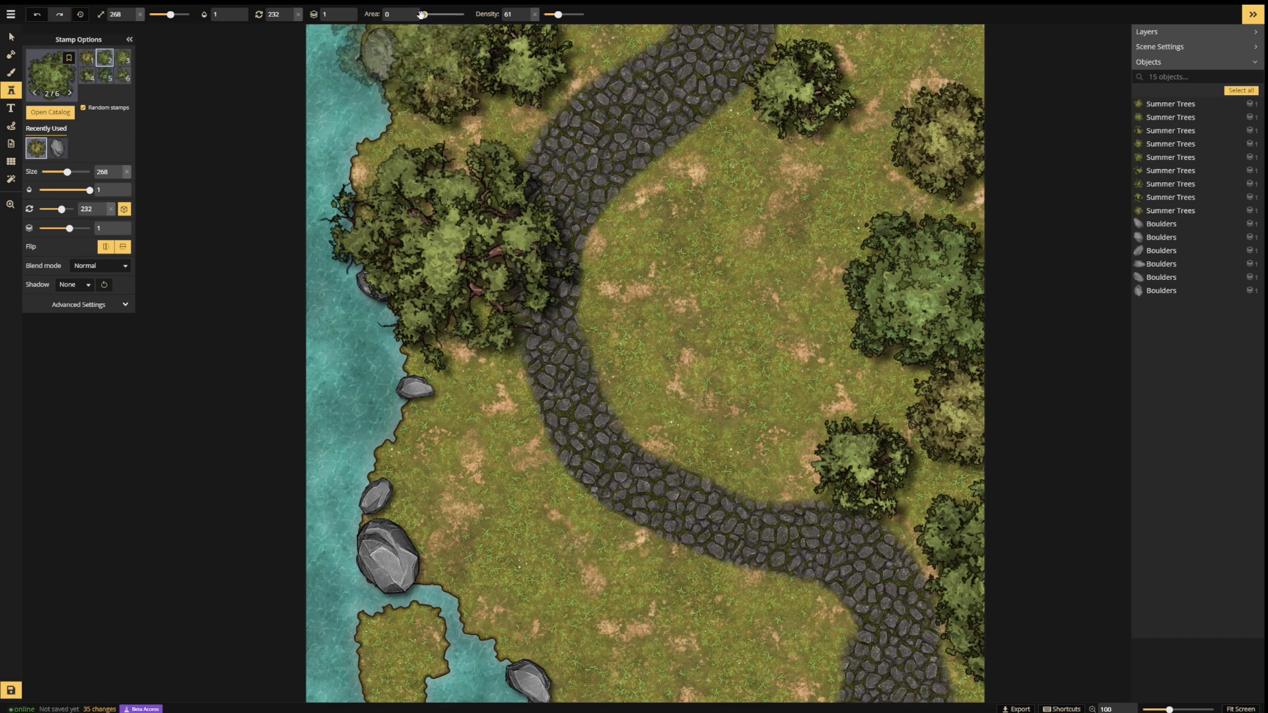
pyautogui.click(778, 185)
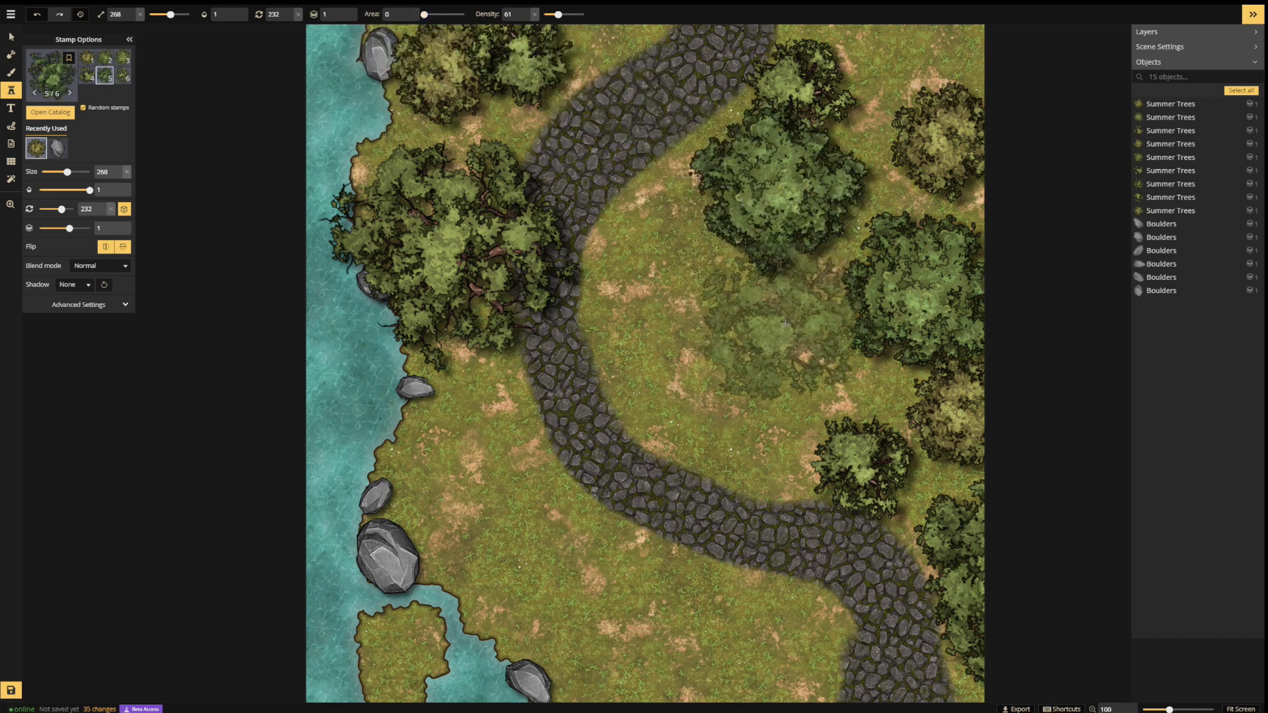
pyautogui.click(812, 359)
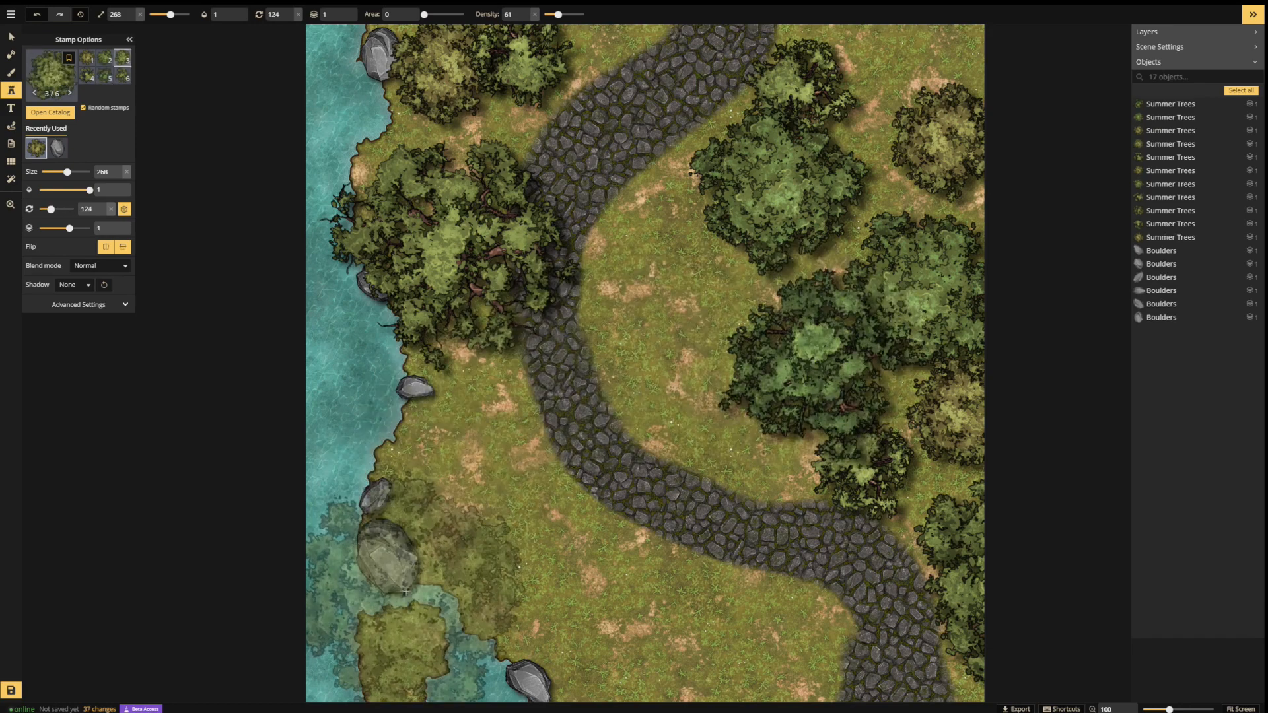
pyautogui.click(910, 61)
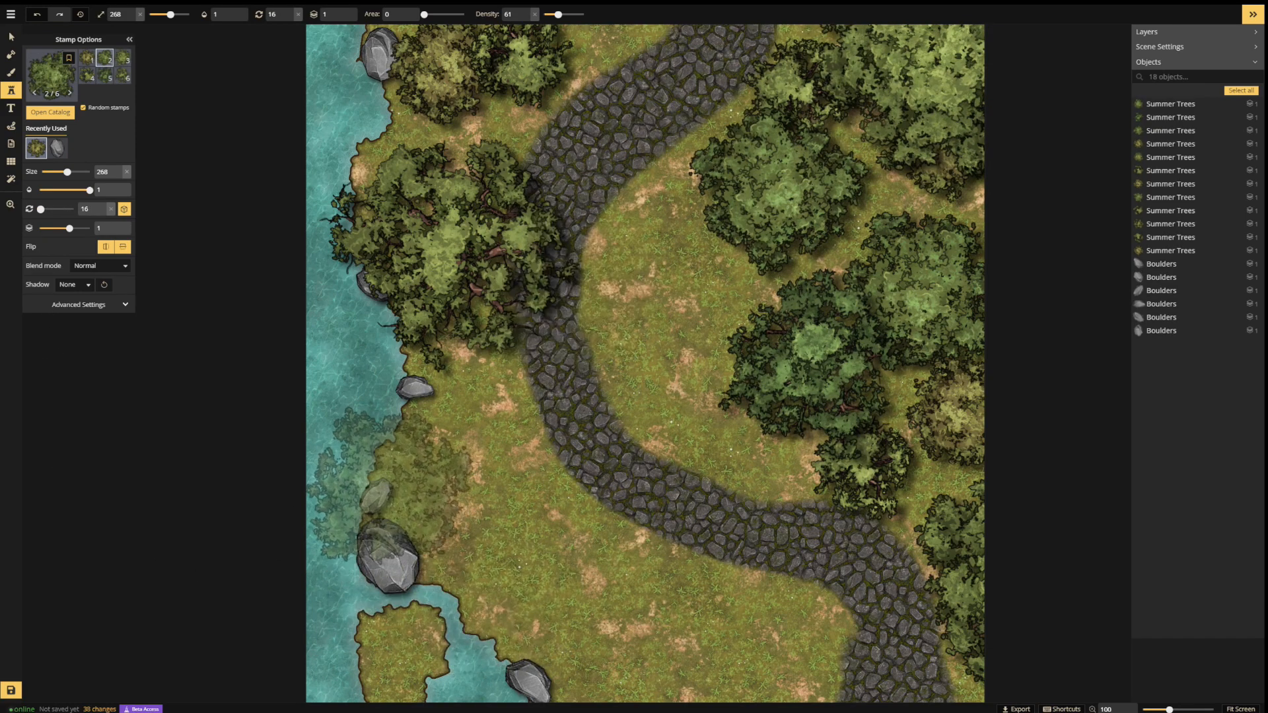
# - Load the Ferns stamp set, set its size to 196 and place five ferns among the southwestern coastal boulders and on both sides of the channel
pyautogui.click(52, 113)
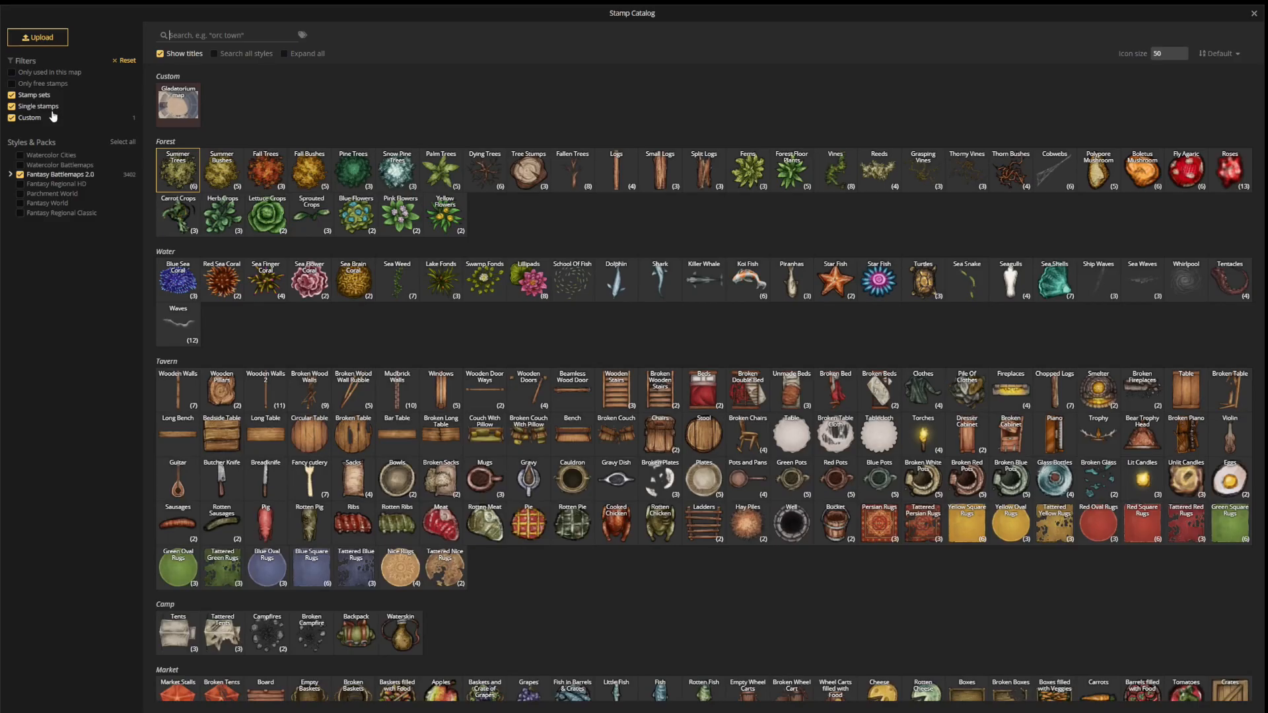
pyautogui.click(755, 170)
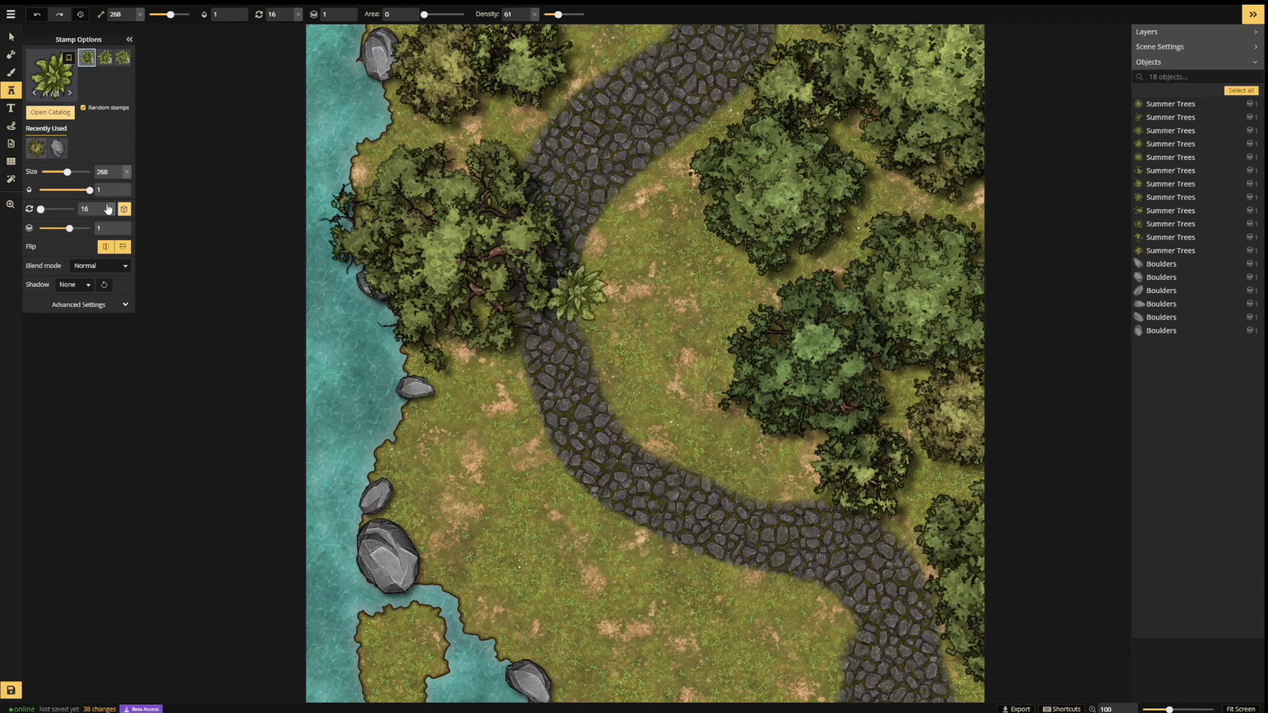
pyautogui.moveTo(74, 173); pyautogui.dragTo(67, 173)
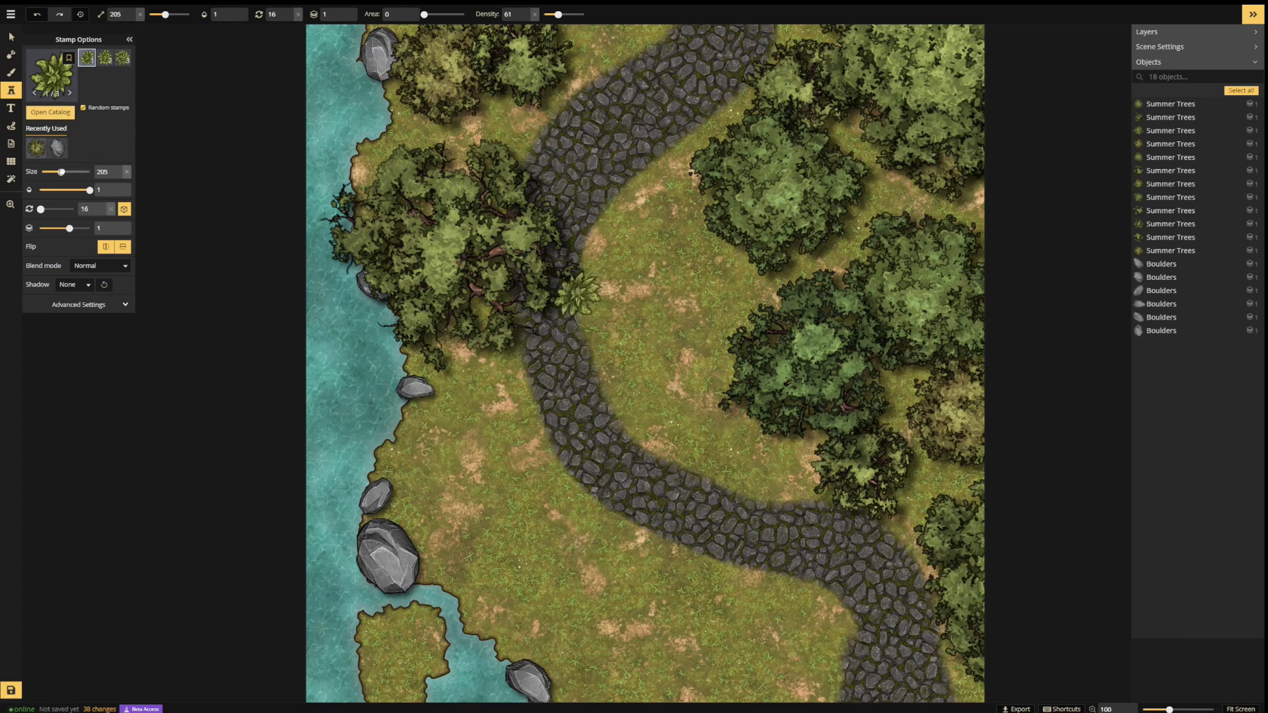
pyautogui.click(414, 414)
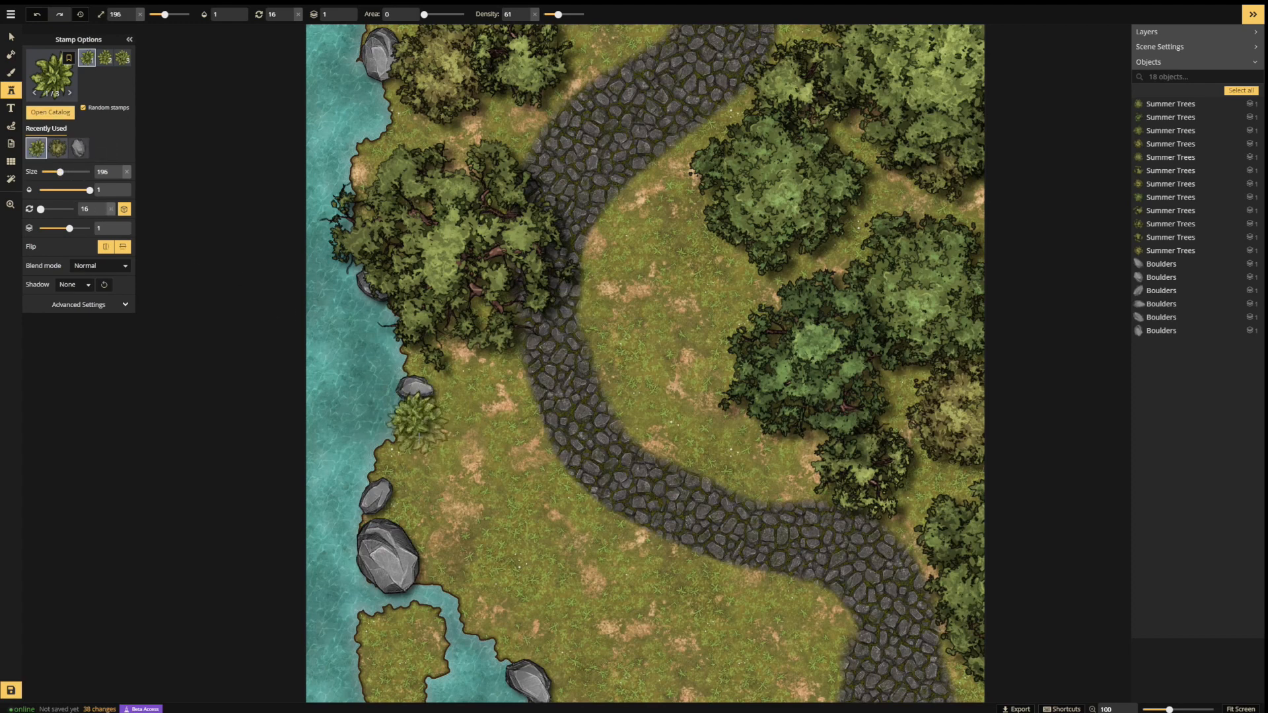
pyautogui.click(400, 459)
pyautogui.click(437, 578)
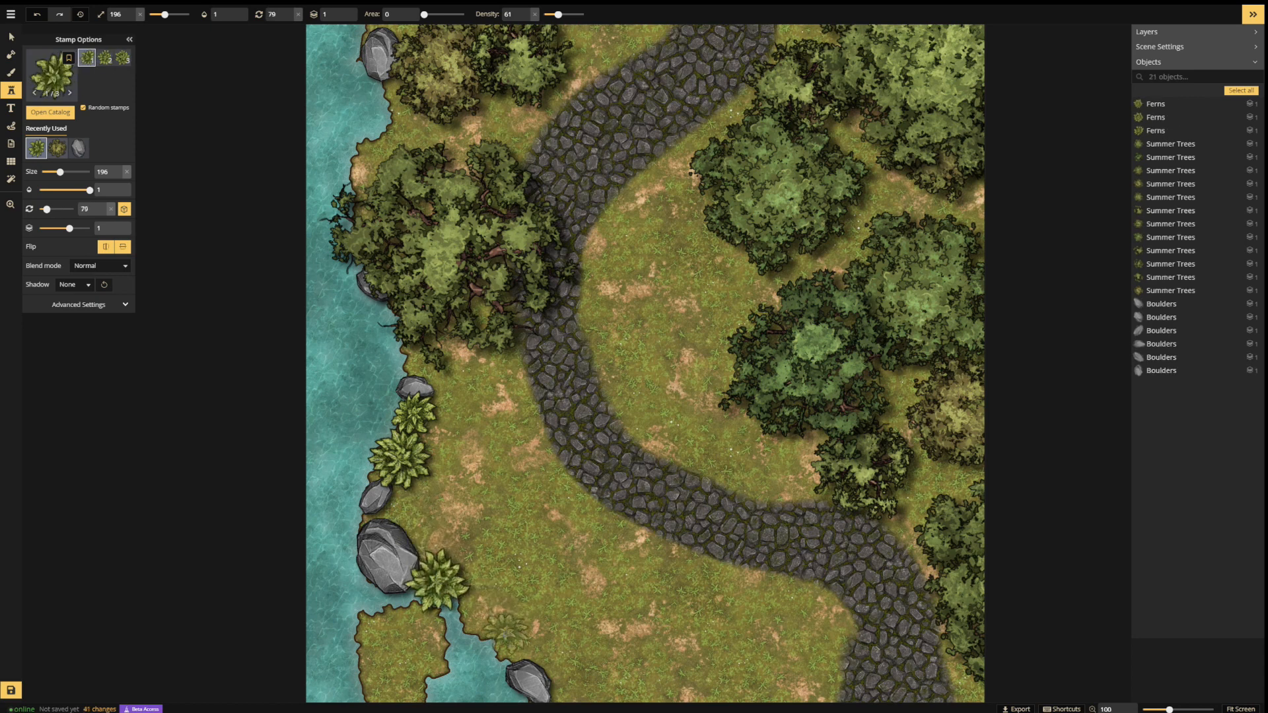
pyautogui.click(495, 636)
pyautogui.click(378, 628)
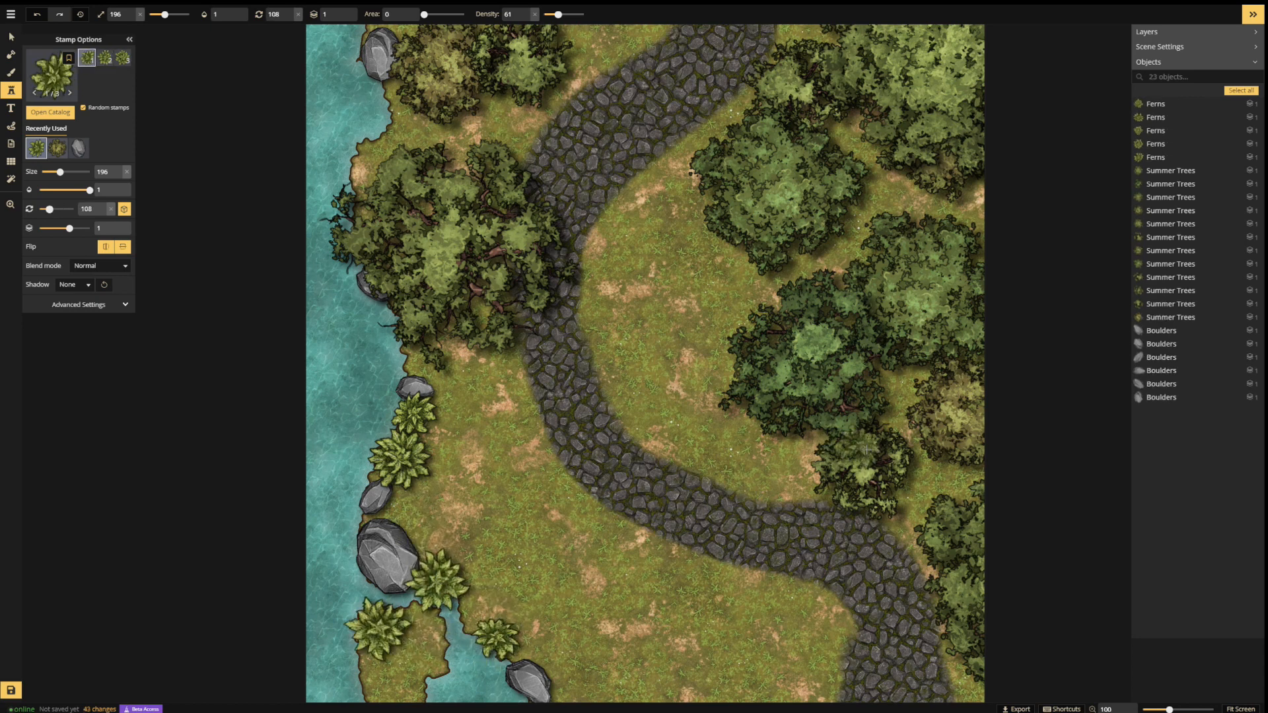
# - Place two ferns at the edges of the eastern tree cluster and set the layer of both to 0
pyautogui.click(809, 444)
pyautogui.click(916, 381)
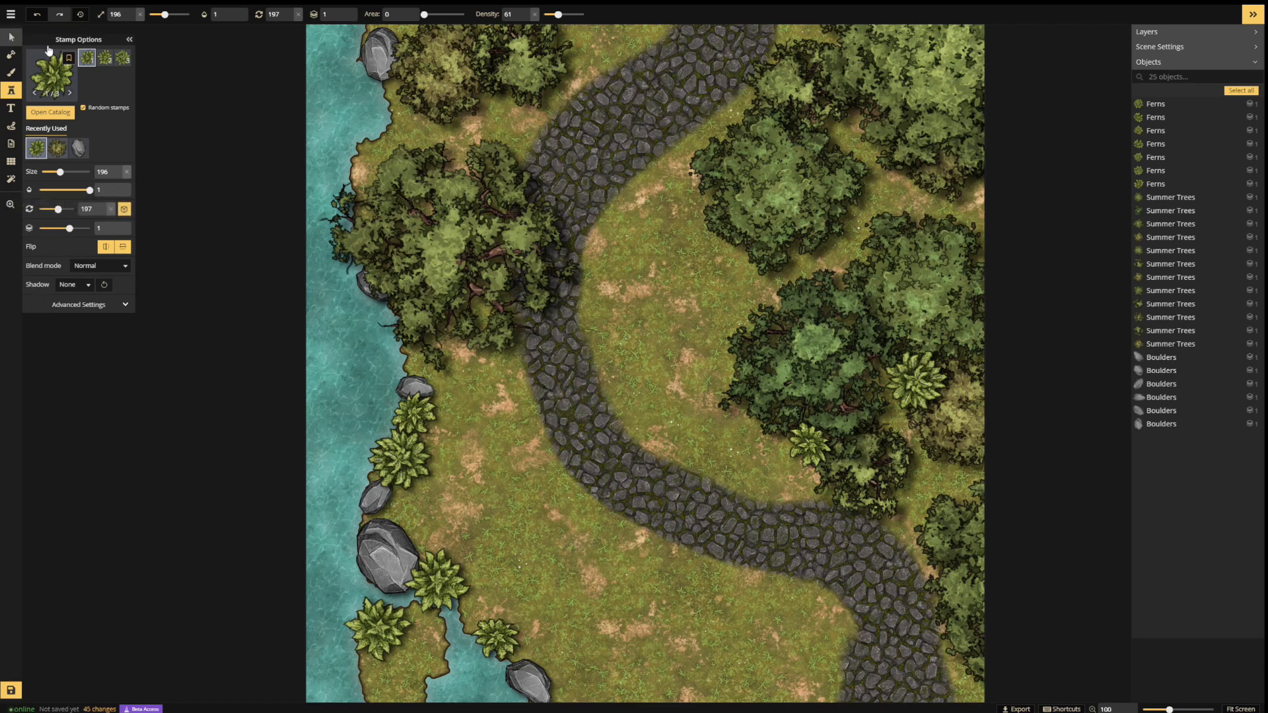
pyautogui.click(11, 37)
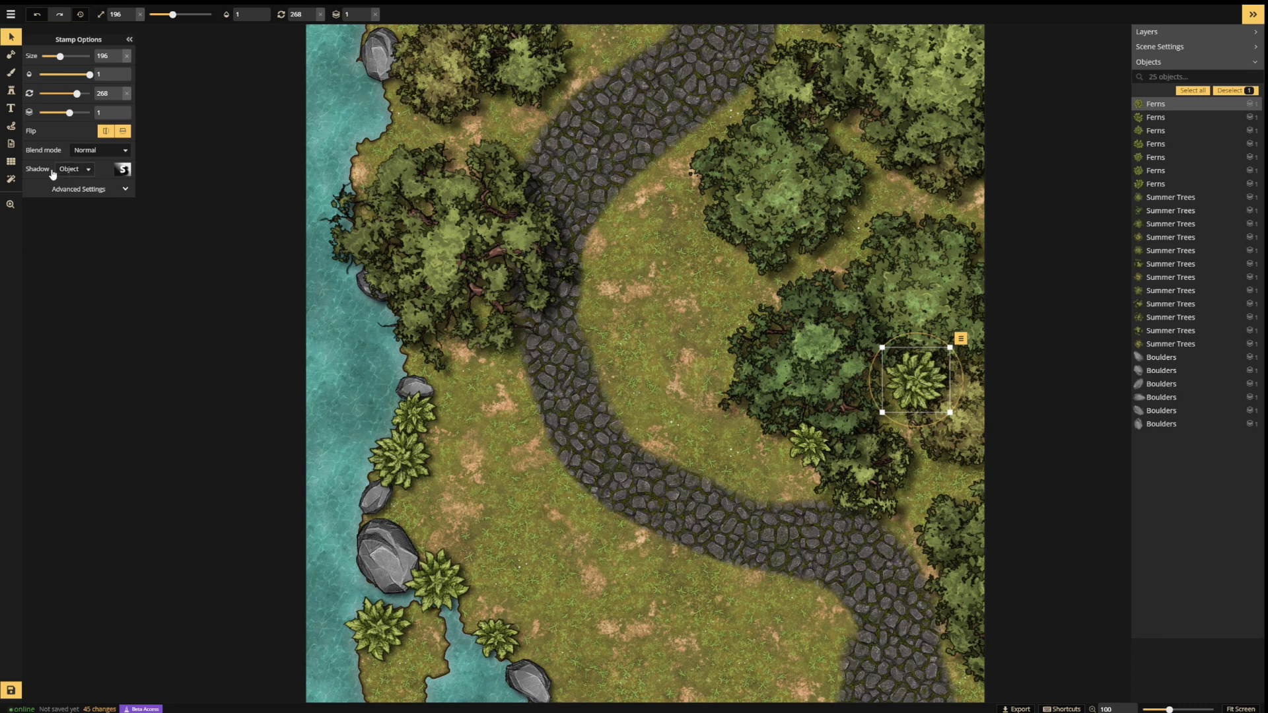
pyautogui.click(68, 115)
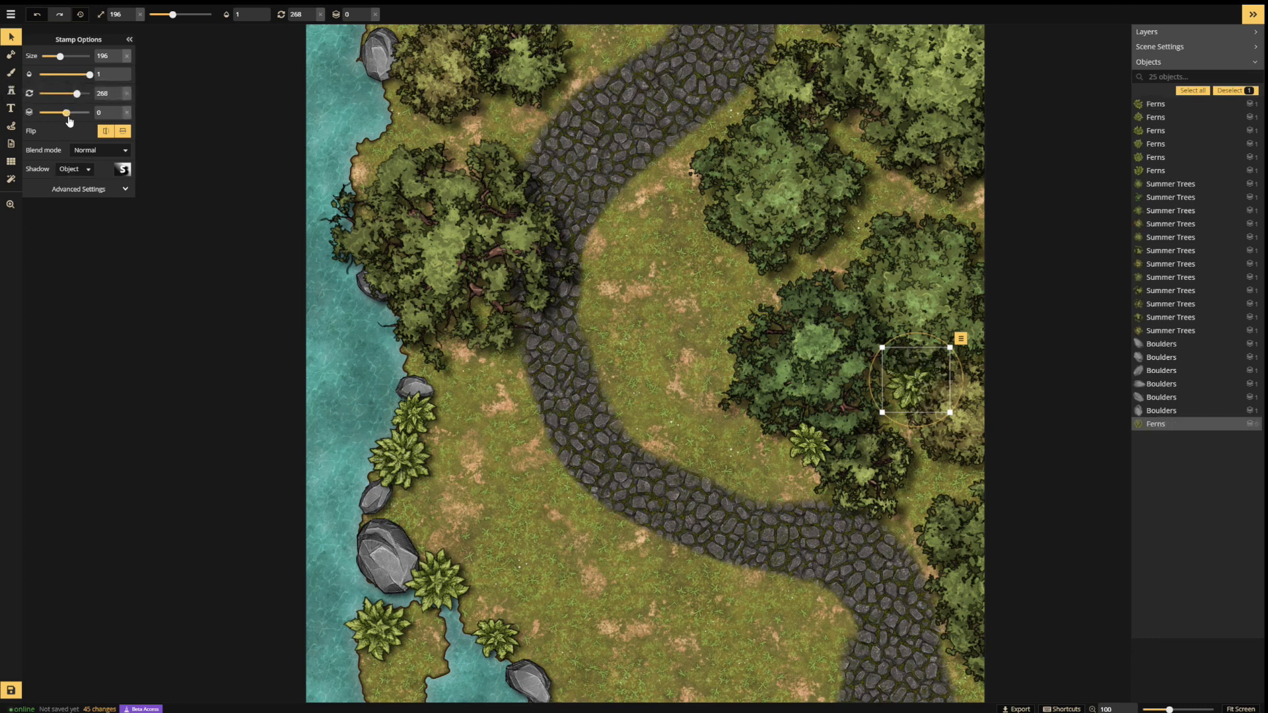
pyautogui.click(809, 446)
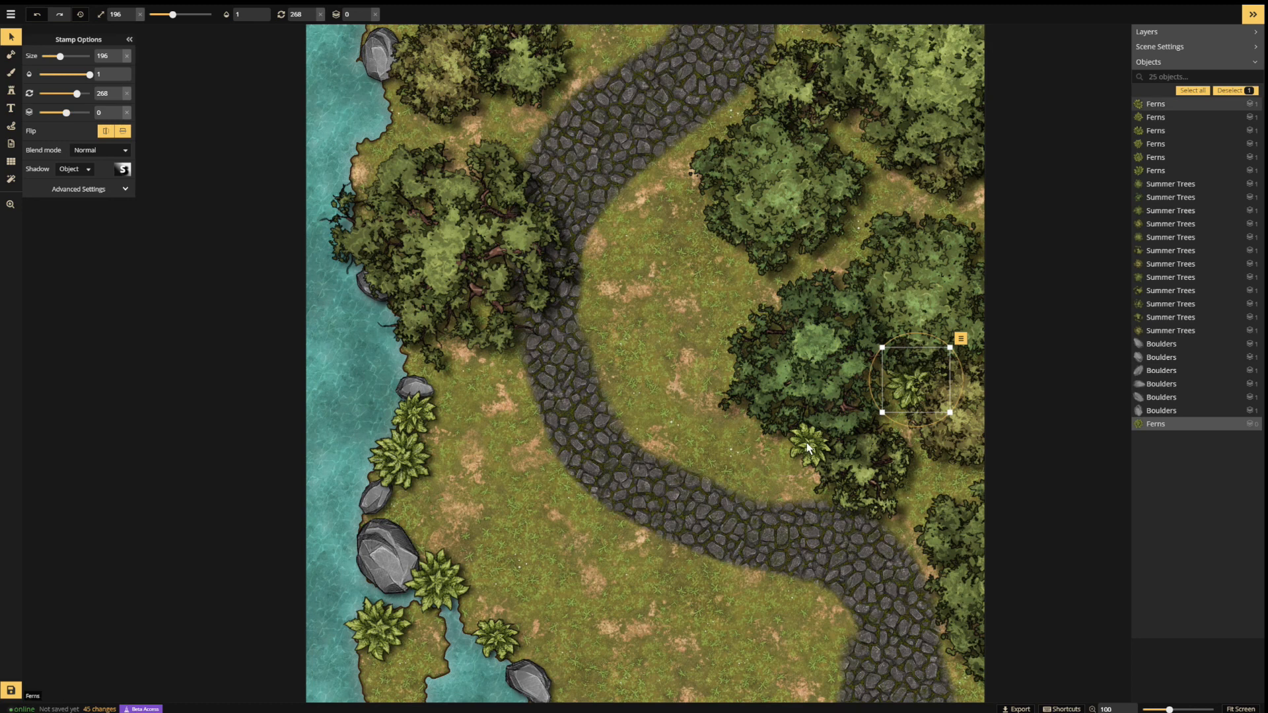
pyautogui.click(65, 112)
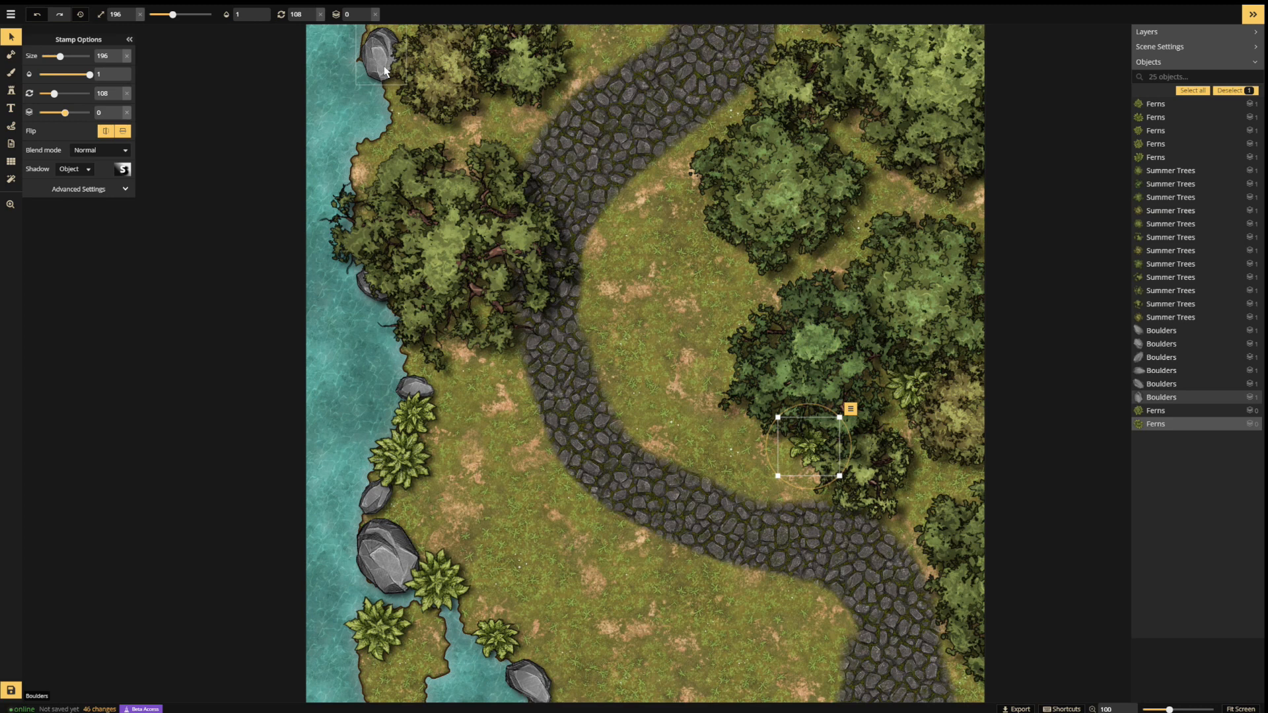
# - Place more size 196 ferns on layer 0 around the edges of the northwestern and eastern trees
pyautogui.click(11, 91)
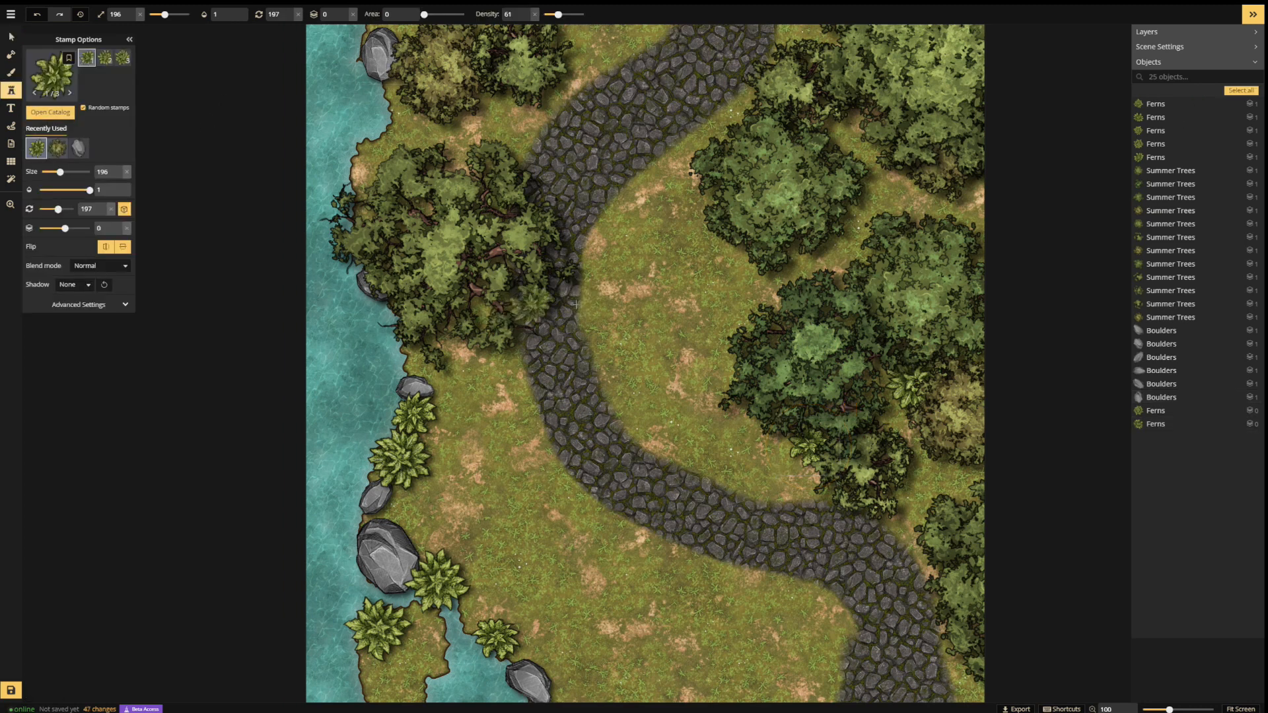
pyautogui.click(845, 129)
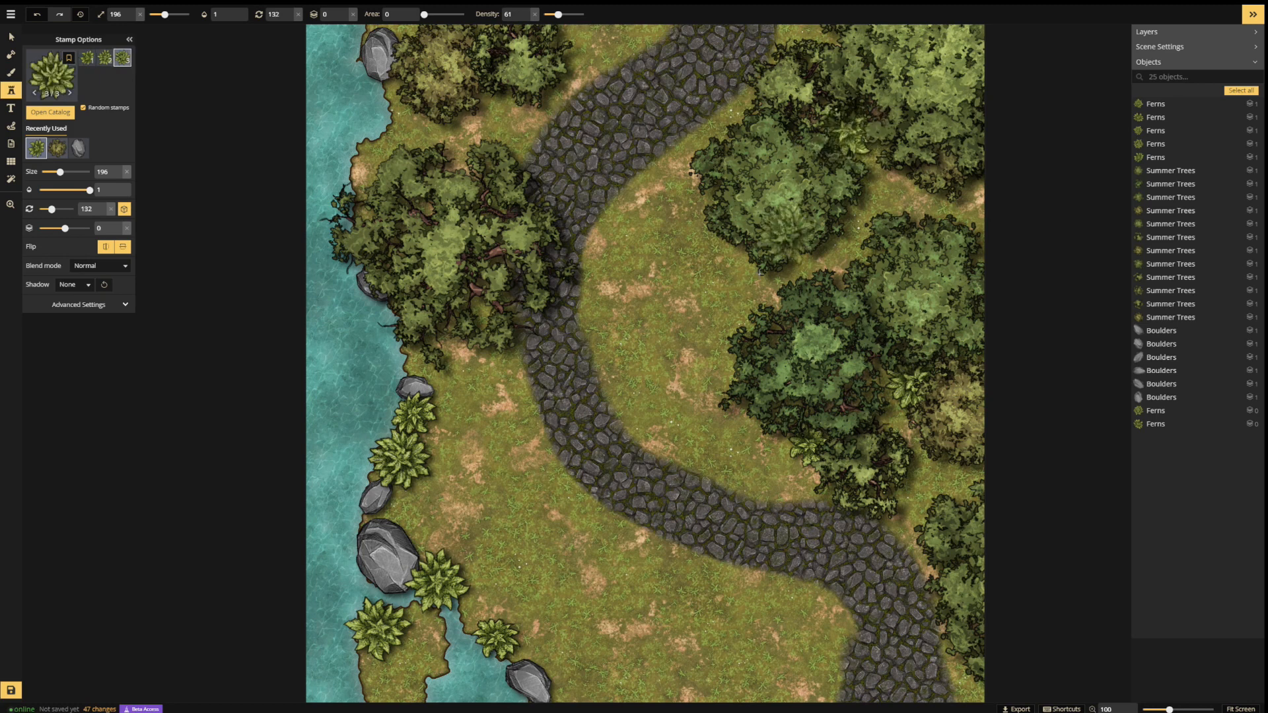
pyautogui.click(498, 111)
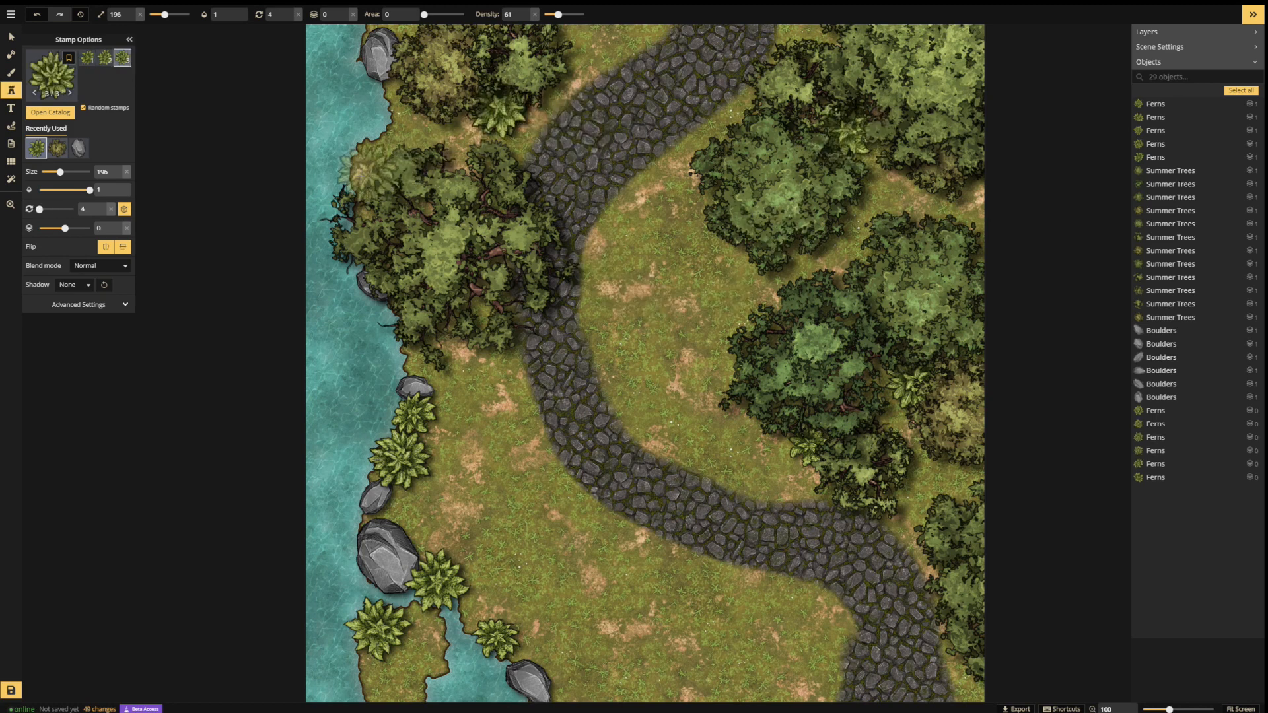
pyautogui.click(399, 109)
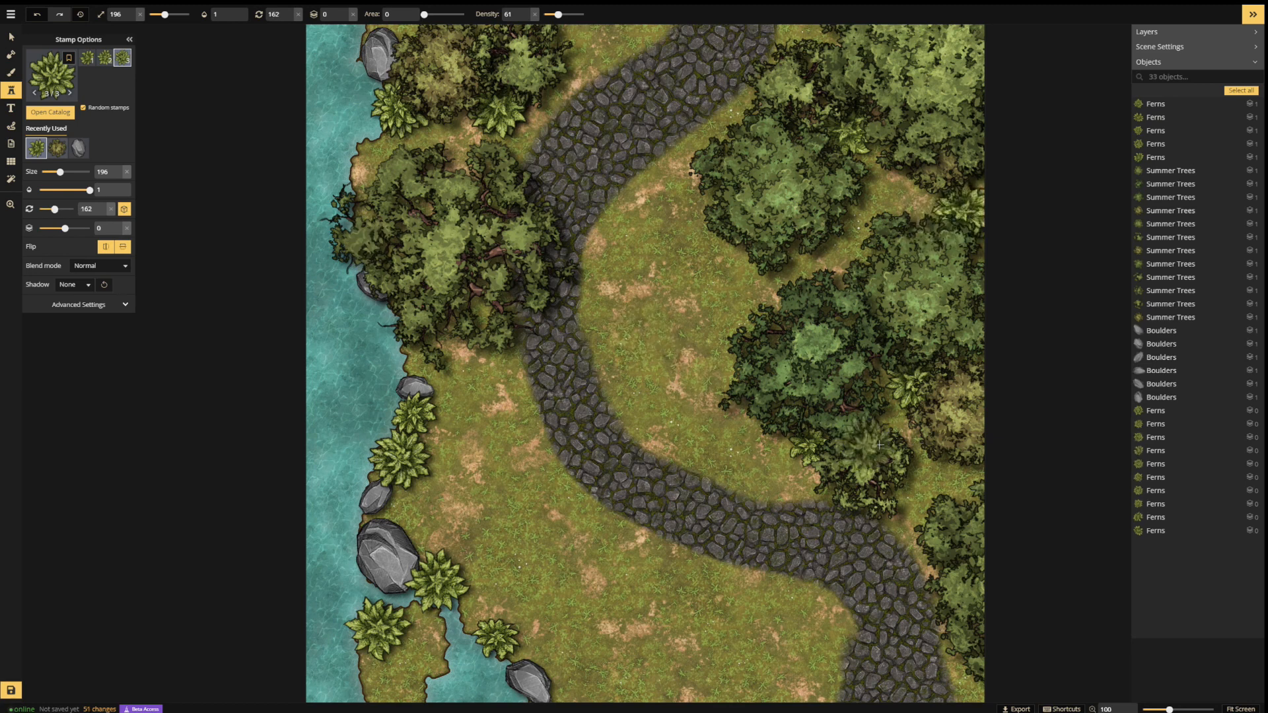
pyautogui.click(913, 506)
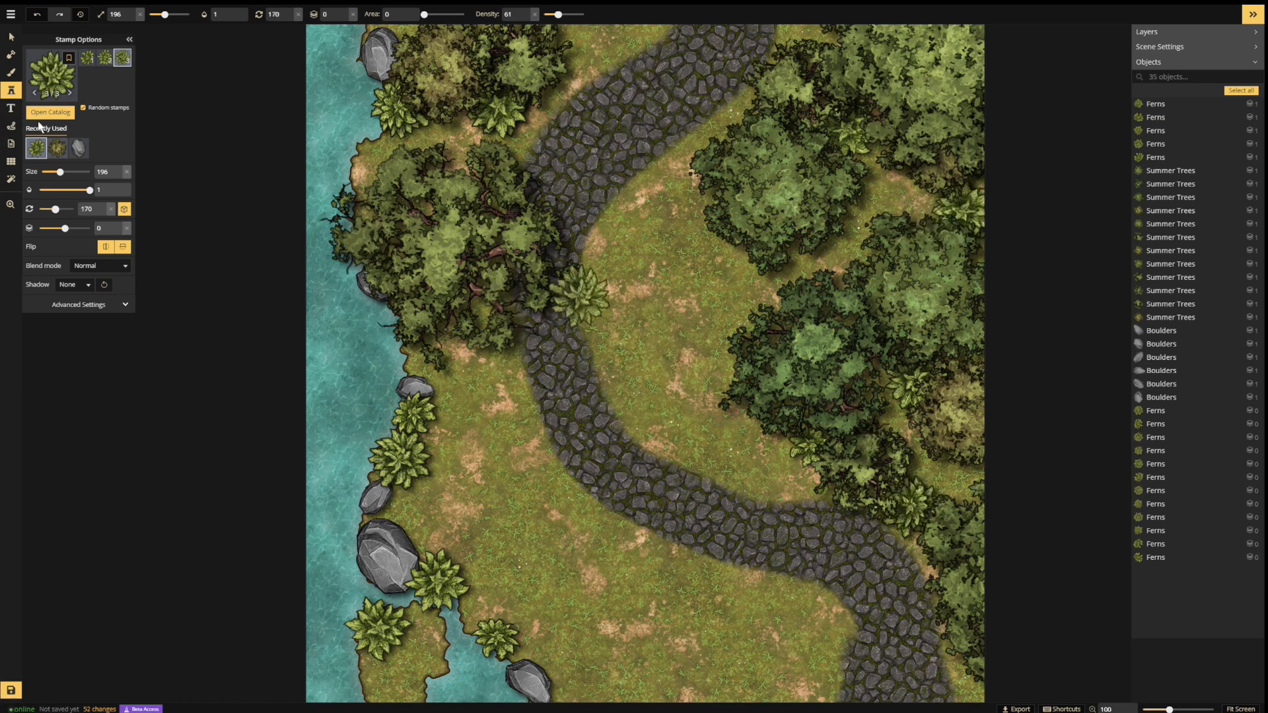
# - Load the Stone Wall Rubble stamp set from the catalog's Dwarven category
pyautogui.click(48, 113)
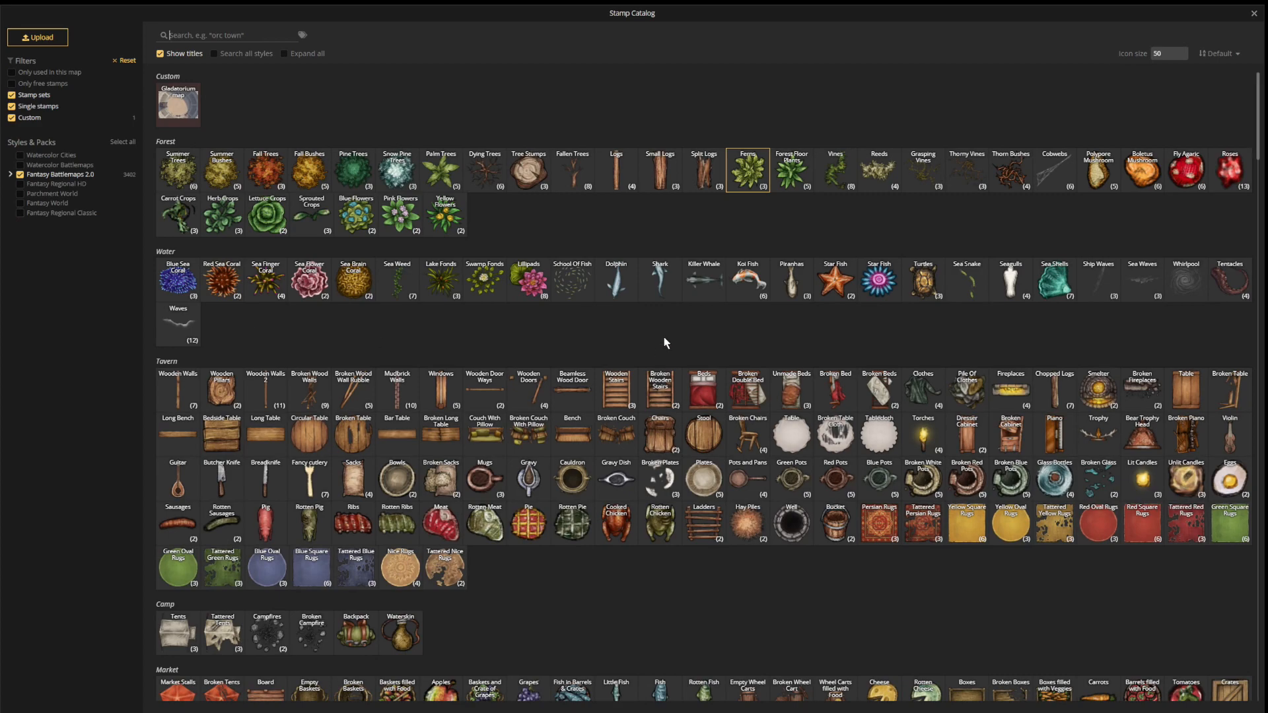
pyautogui.scroll(-4, 664, 347)
pyautogui.scroll(-3, 647, 357)
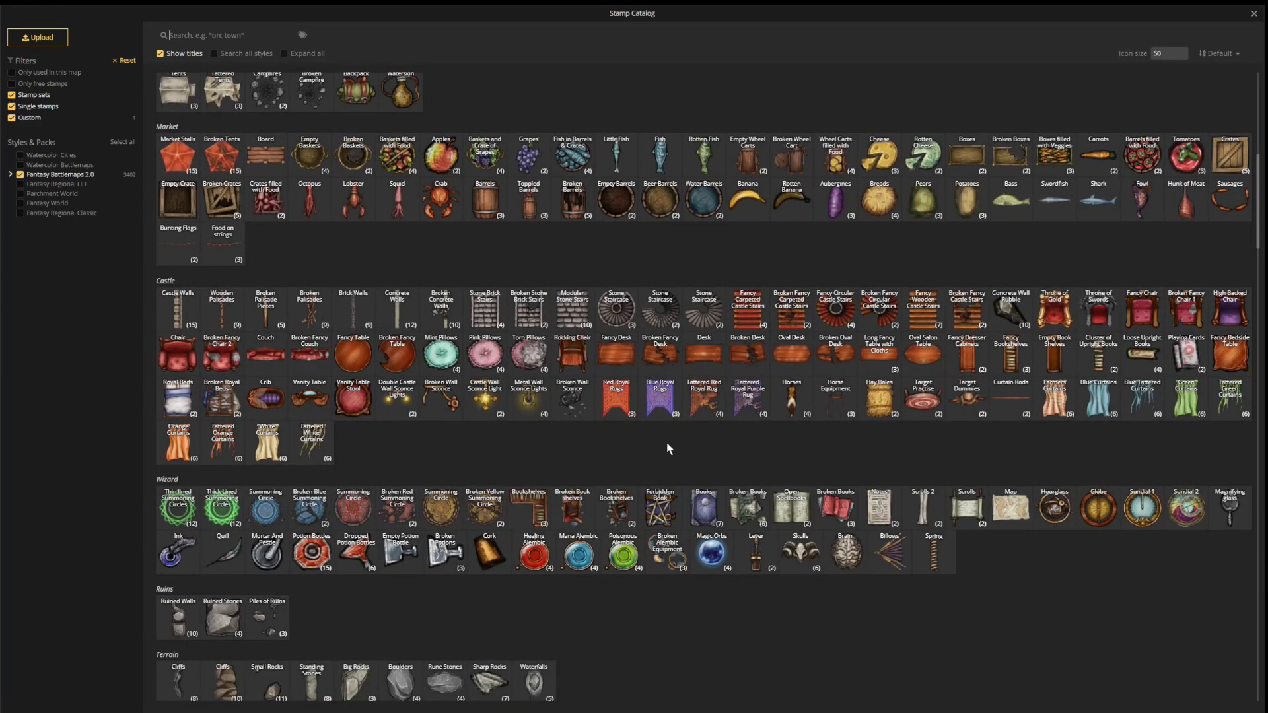
pyautogui.scroll(-3, 668, 449)
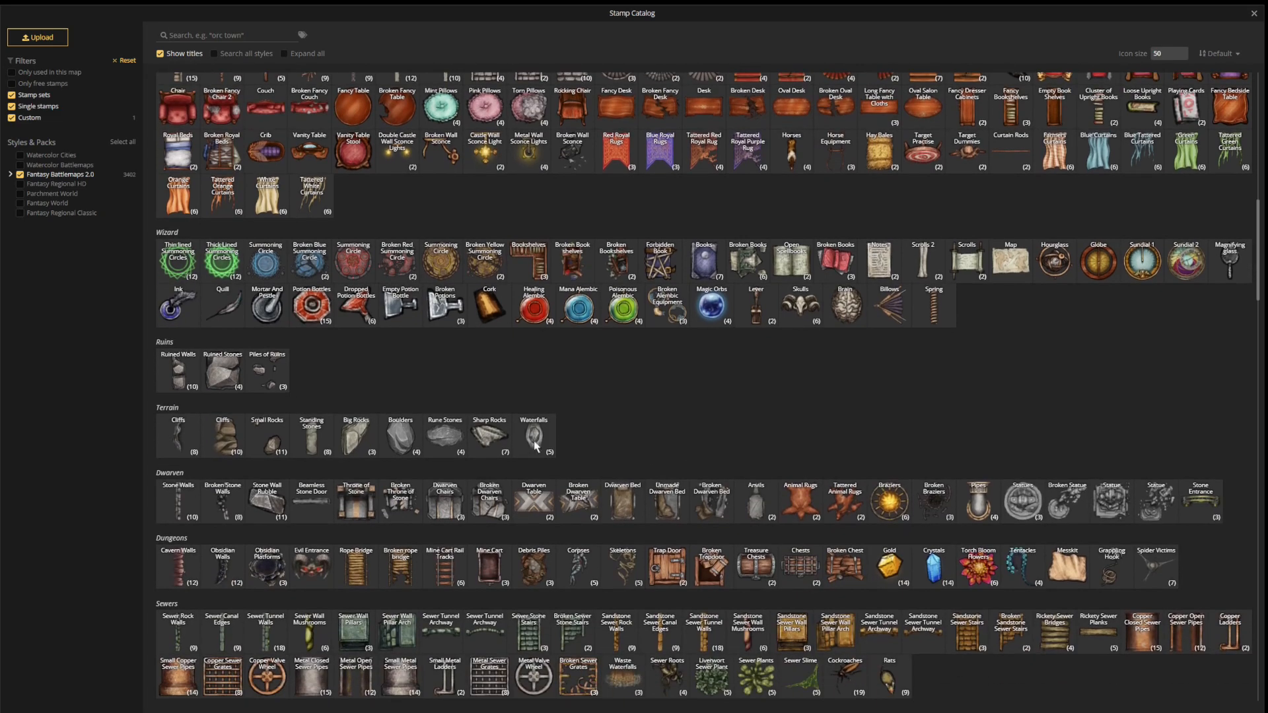
pyautogui.click(266, 509)
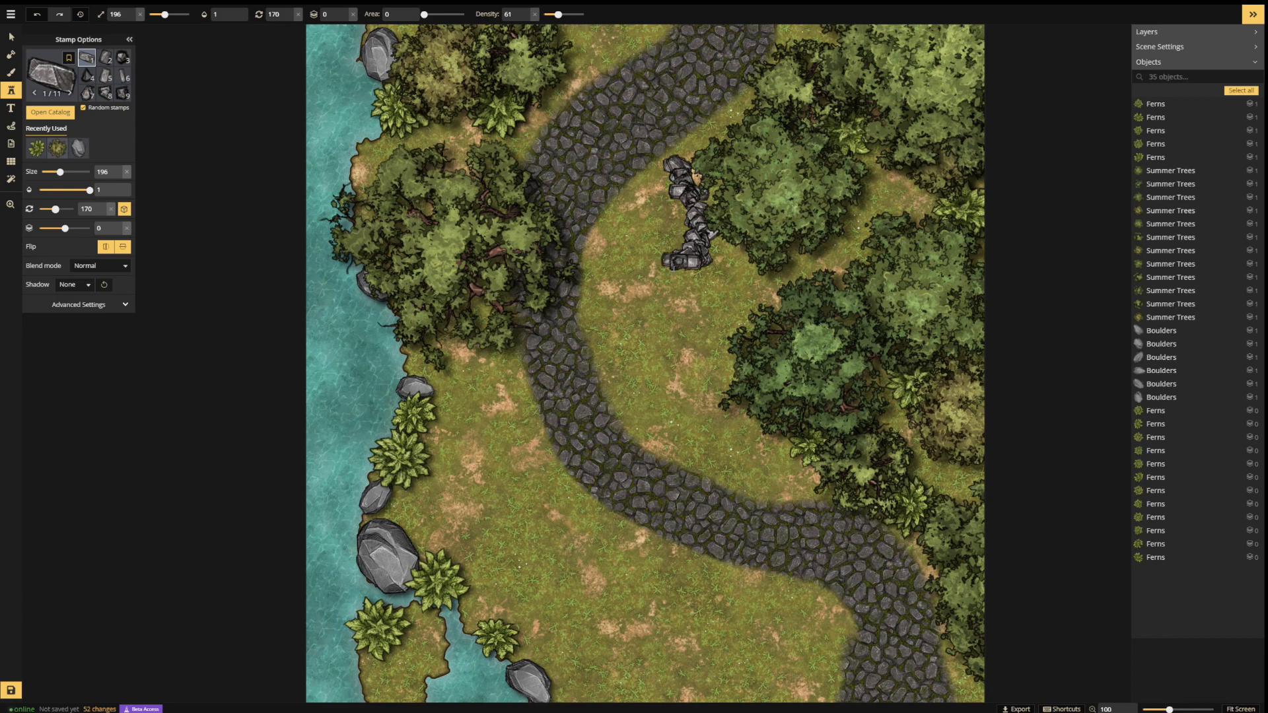
# - Try laying a line of stone wall rubble in the clearing east of the road, first at density 61 and again at density 27
pyautogui.click(673, 268)
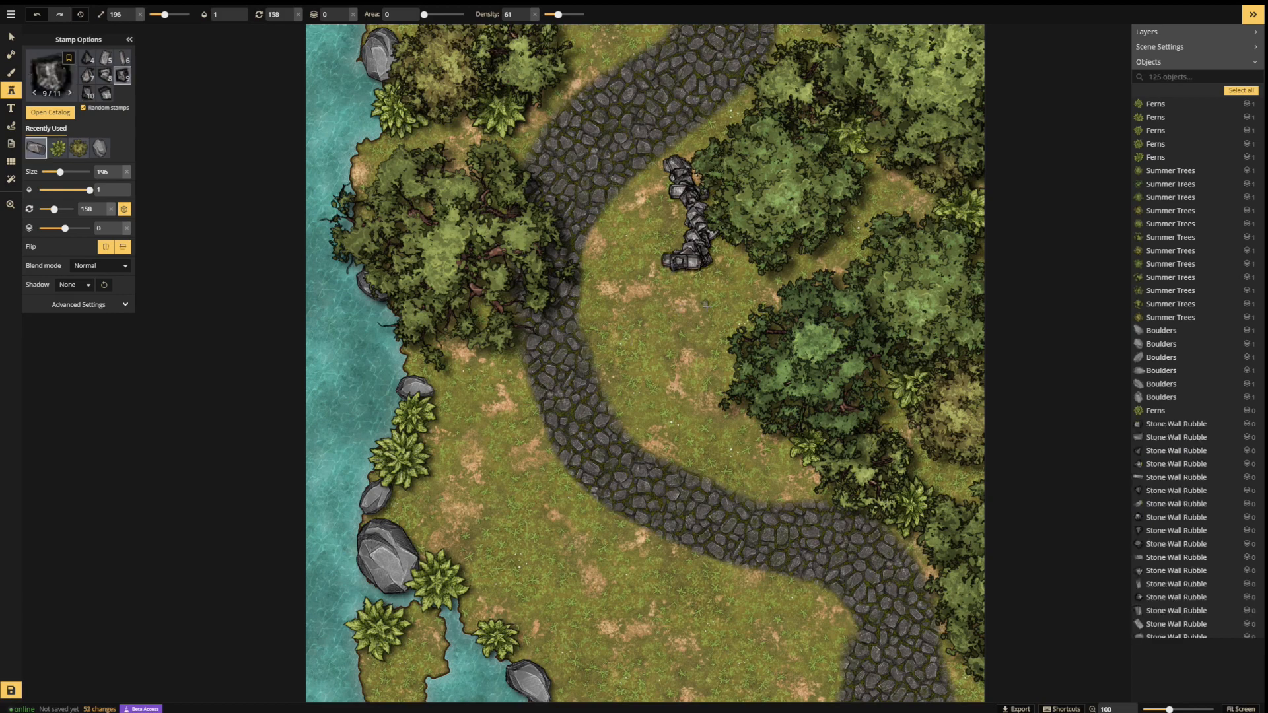
pyautogui.hotkey('ctrl', 'z')
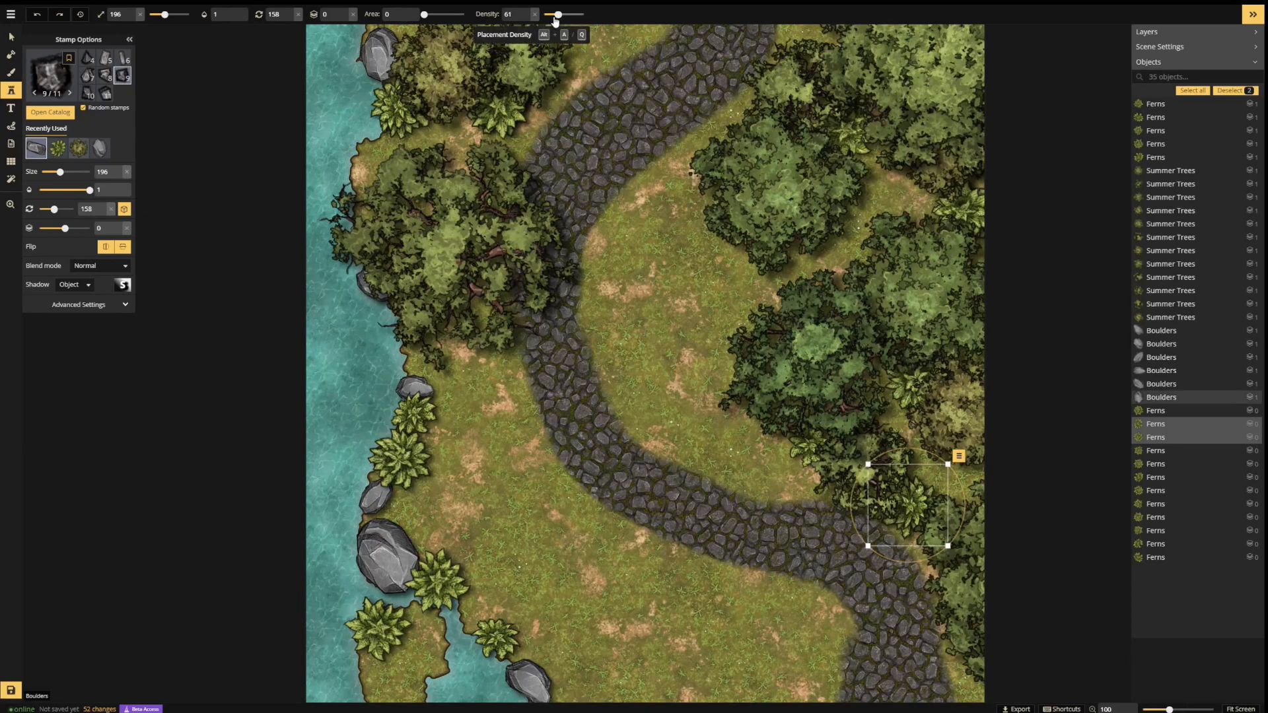
pyautogui.moveTo(560, 14); pyautogui.dragTo(557, 15)
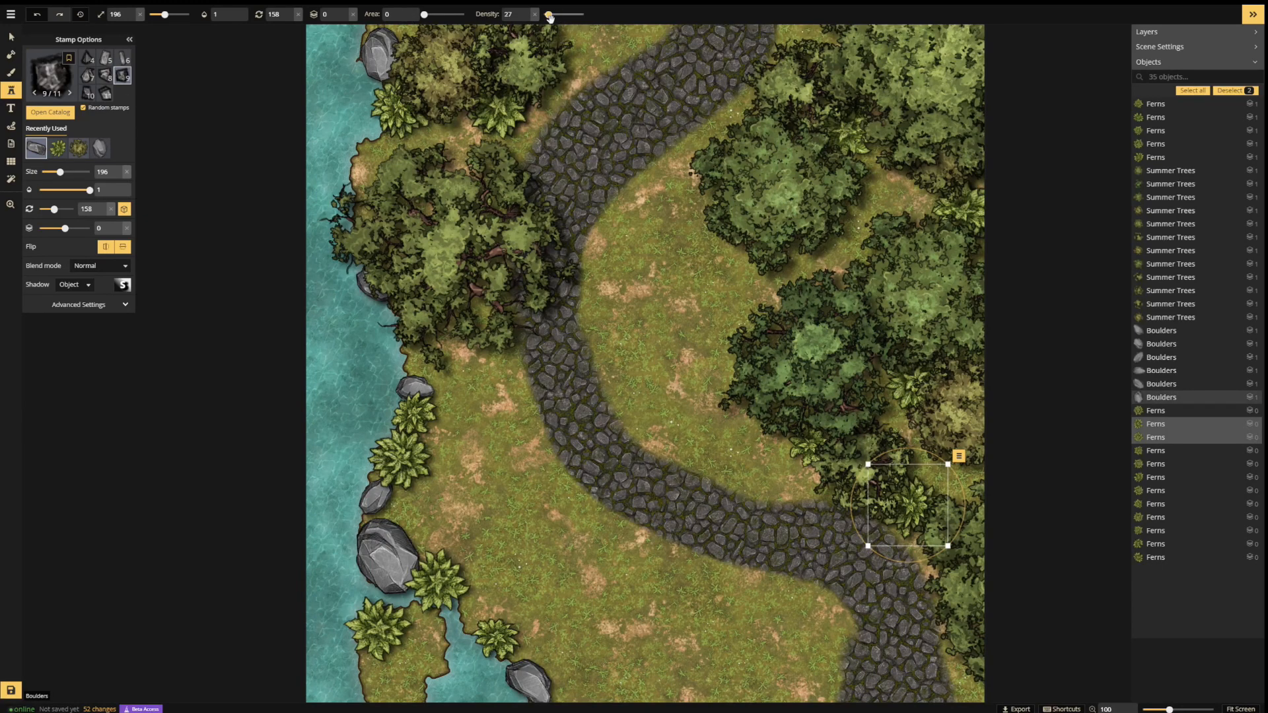
pyautogui.moveTo(672, 165); pyautogui.dragTo(705, 243)
pyautogui.hotkey('ctrl', 'z')
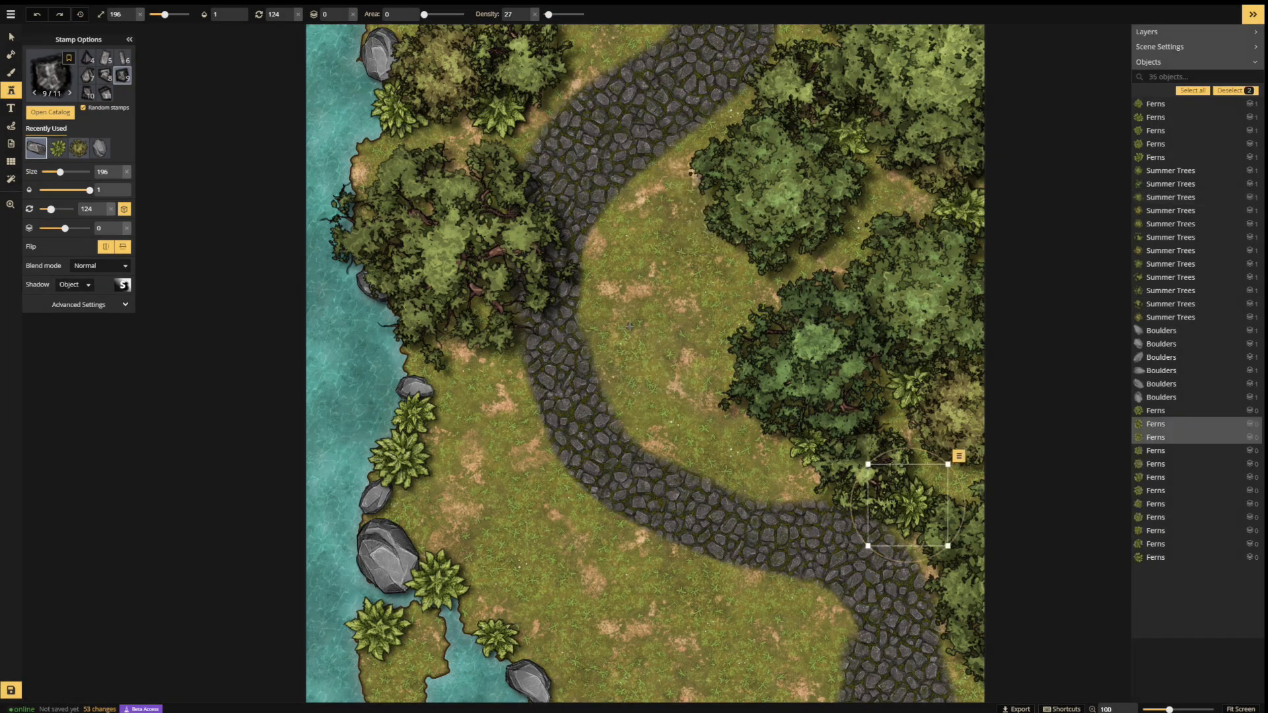
# - Load the Broken Stone Walls stamp set from the catalog's Dwarven category
pyautogui.click(51, 113)
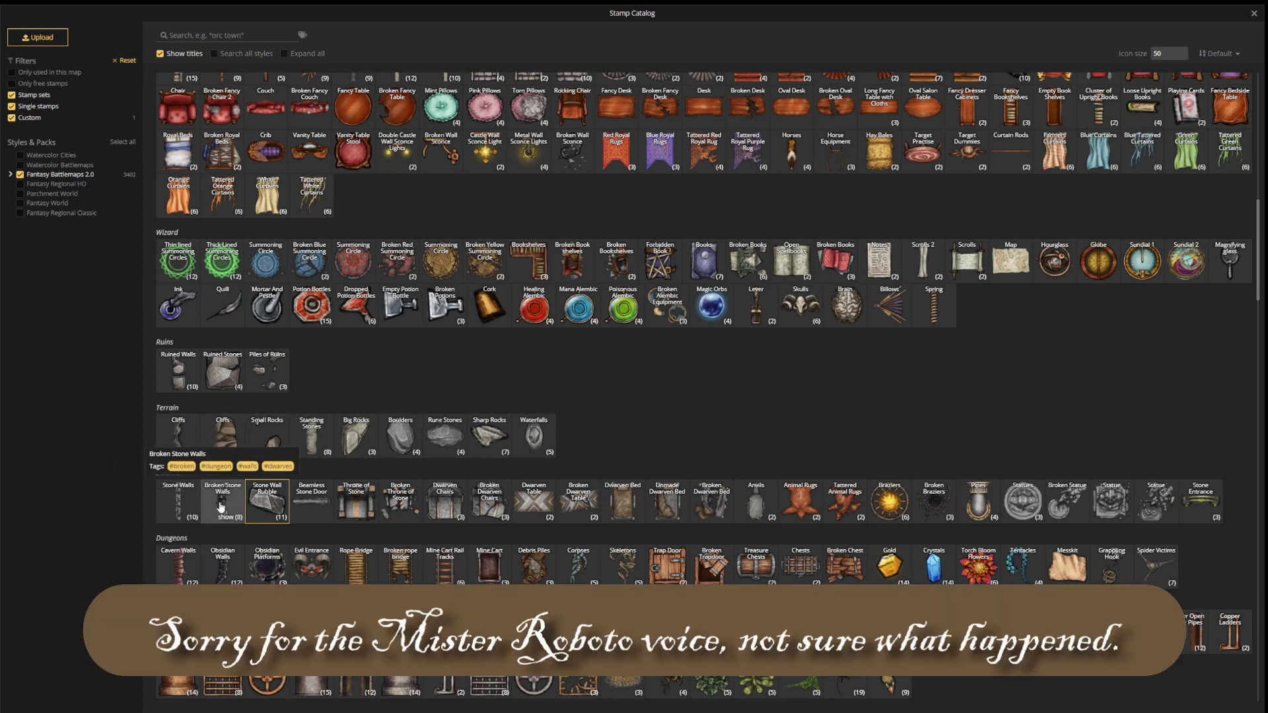
pyautogui.click(221, 506)
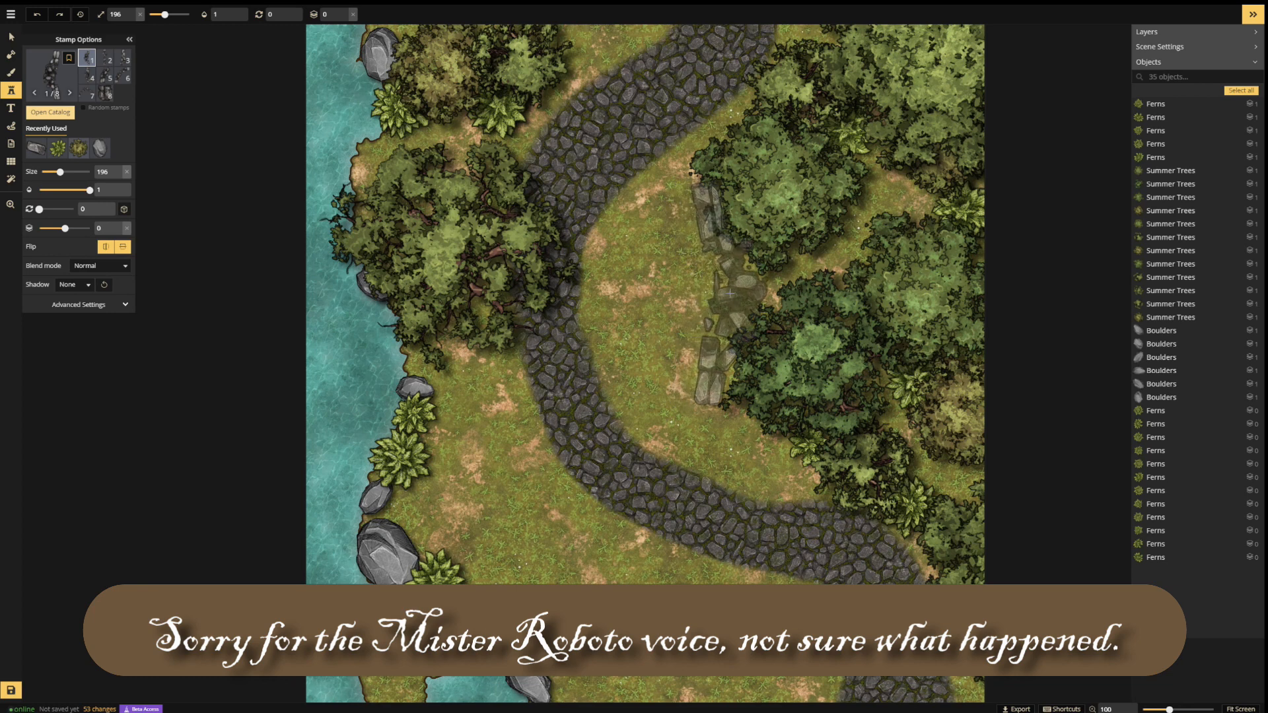
# - Place the first Broken Stone Walls stamp at size 196 in the clearing east of the road, rotate it to 172 and shift it southward
pyautogui.click(730, 292)
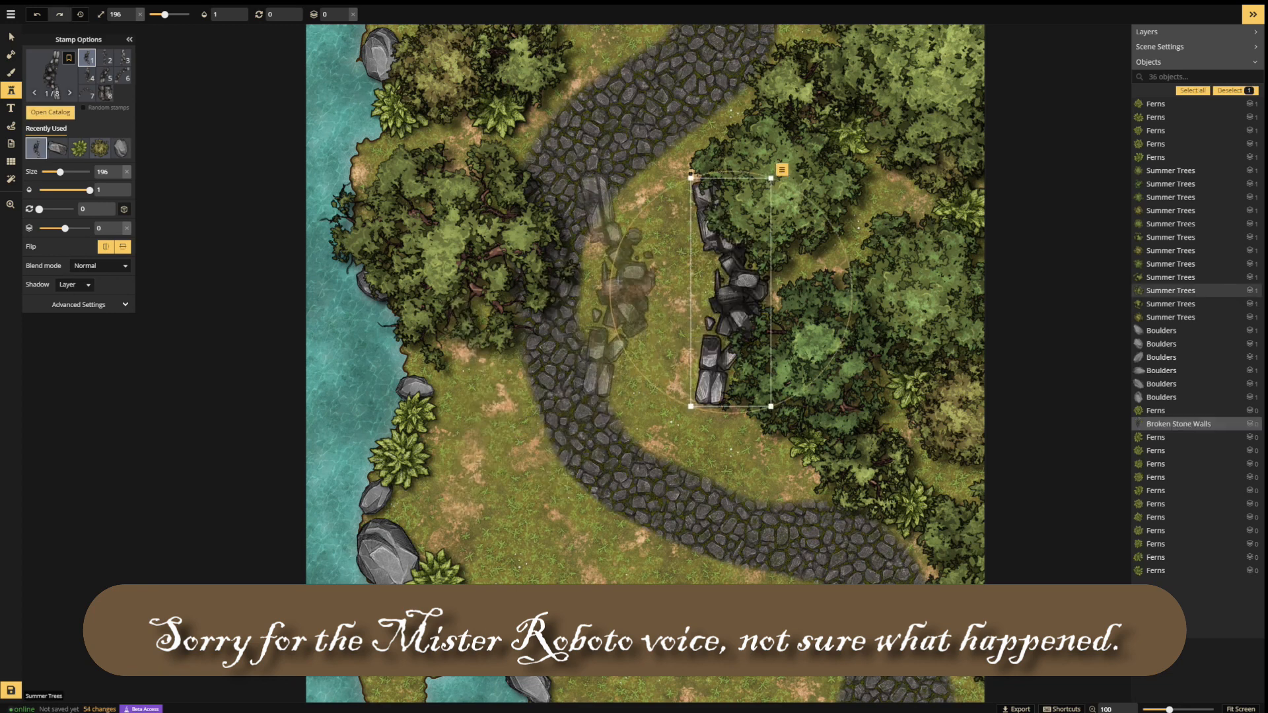
pyautogui.click(11, 38)
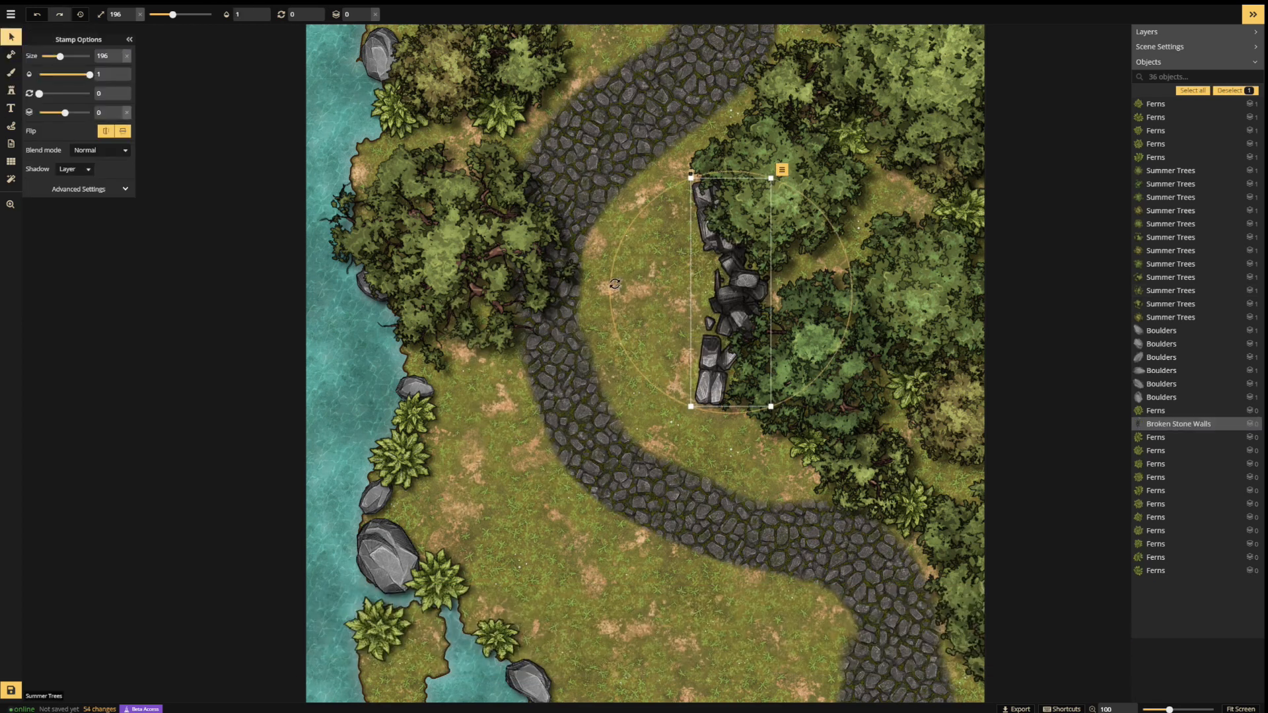
pyautogui.moveTo(614, 283); pyautogui.dragTo(888, 292)
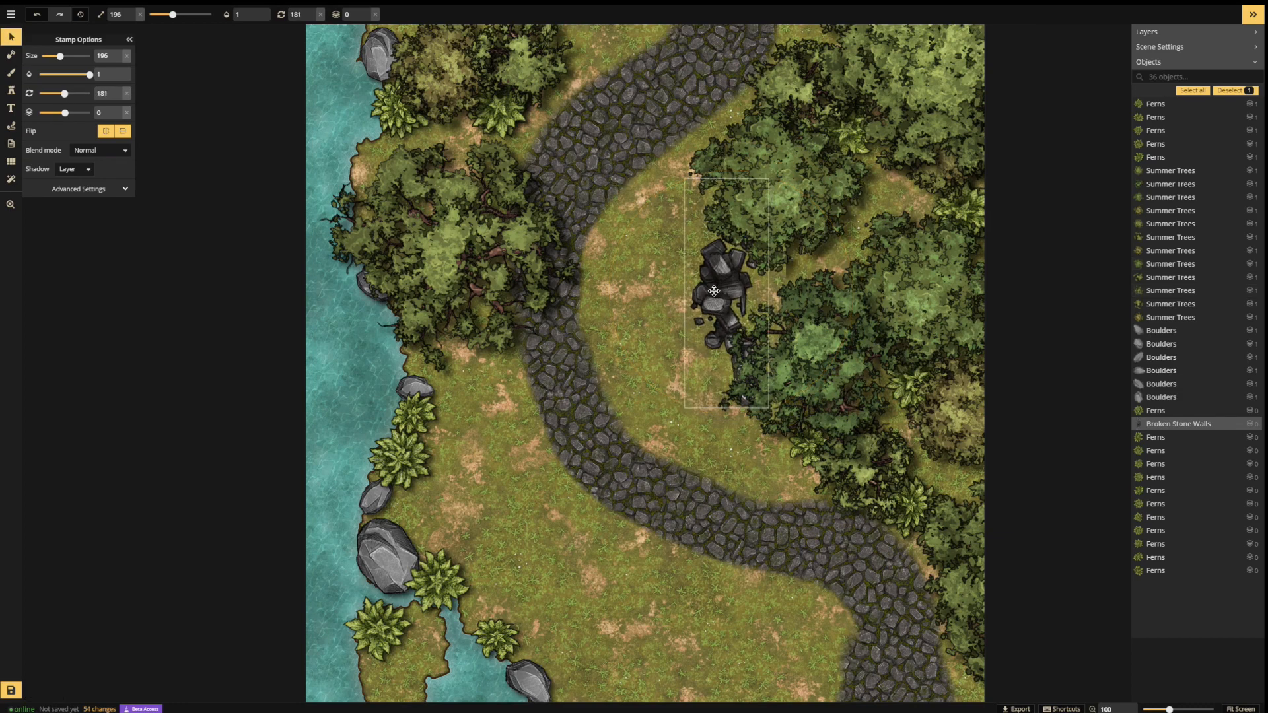
pyautogui.moveTo(714, 290); pyautogui.dragTo(679, 296)
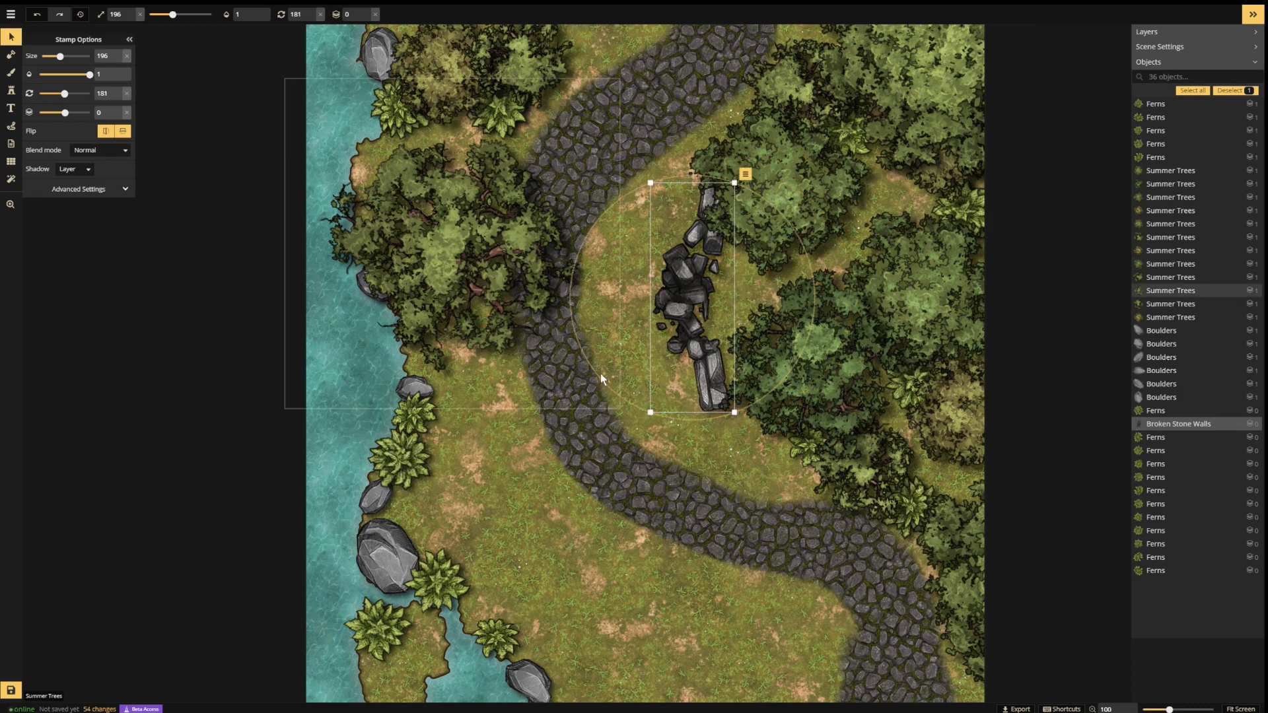
pyautogui.moveTo(602, 379); pyautogui.dragTo(617, 388)
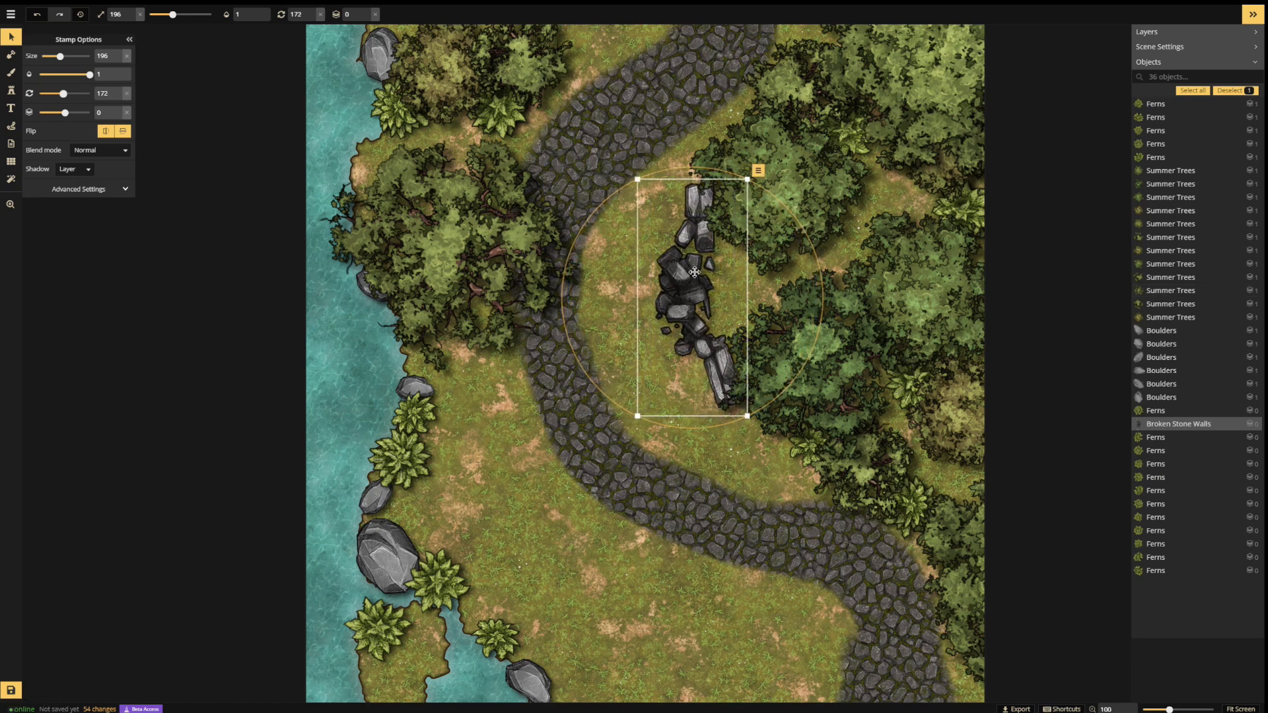
pyautogui.moveTo(694, 271); pyautogui.dragTo(714, 337)
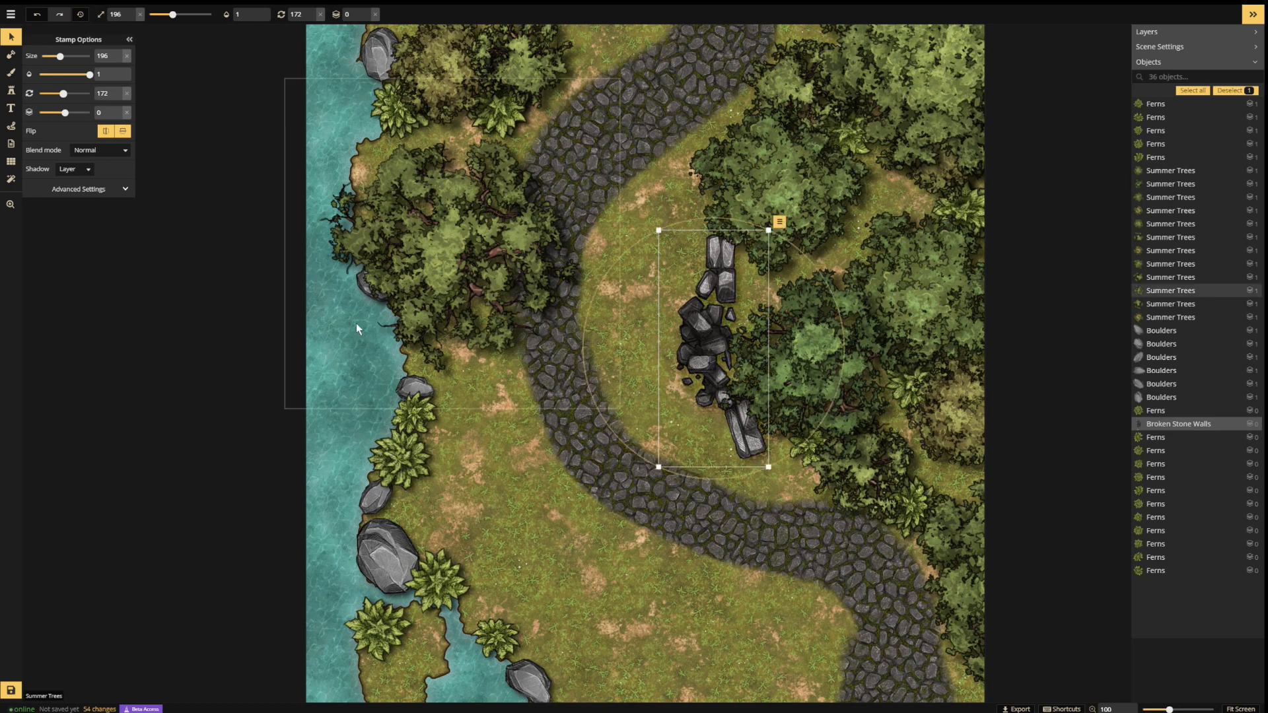
# - Place Broken Stone Walls stamp 2 on the grass west of the road and stamp 8 just north of the clearing's wall
pyautogui.click(11, 90)
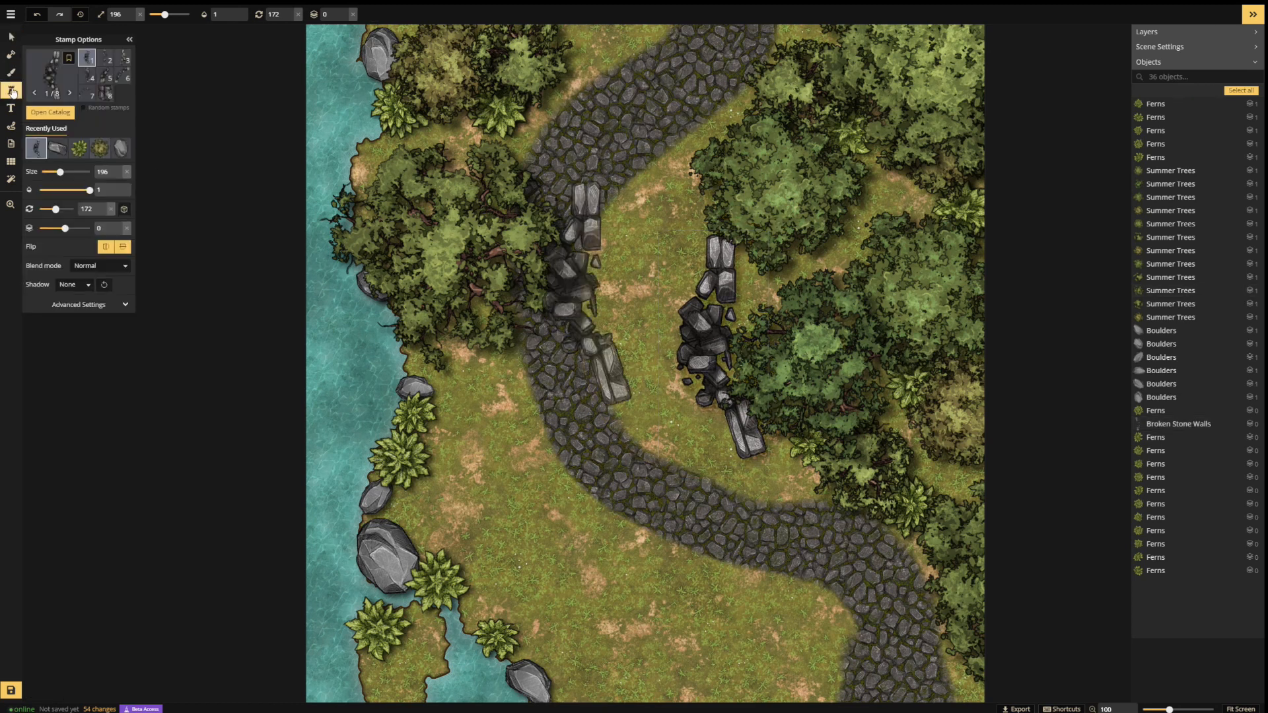
pyautogui.click(107, 61)
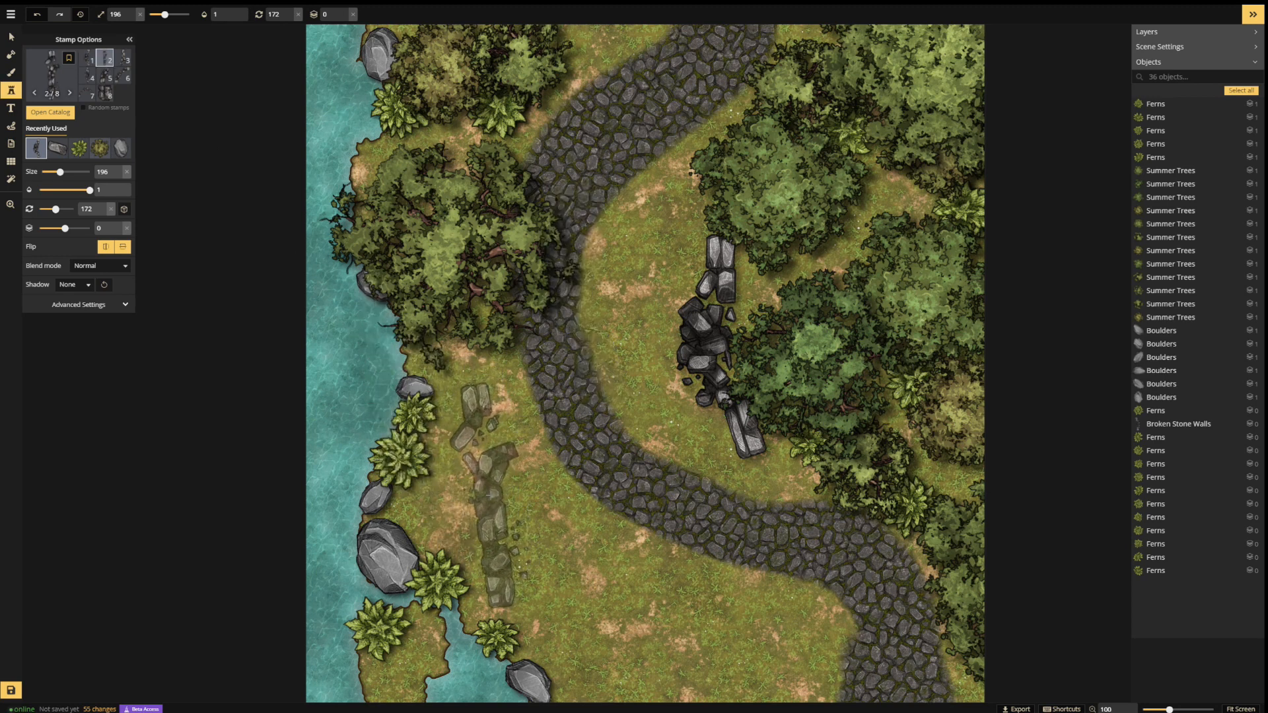
pyautogui.click(492, 476)
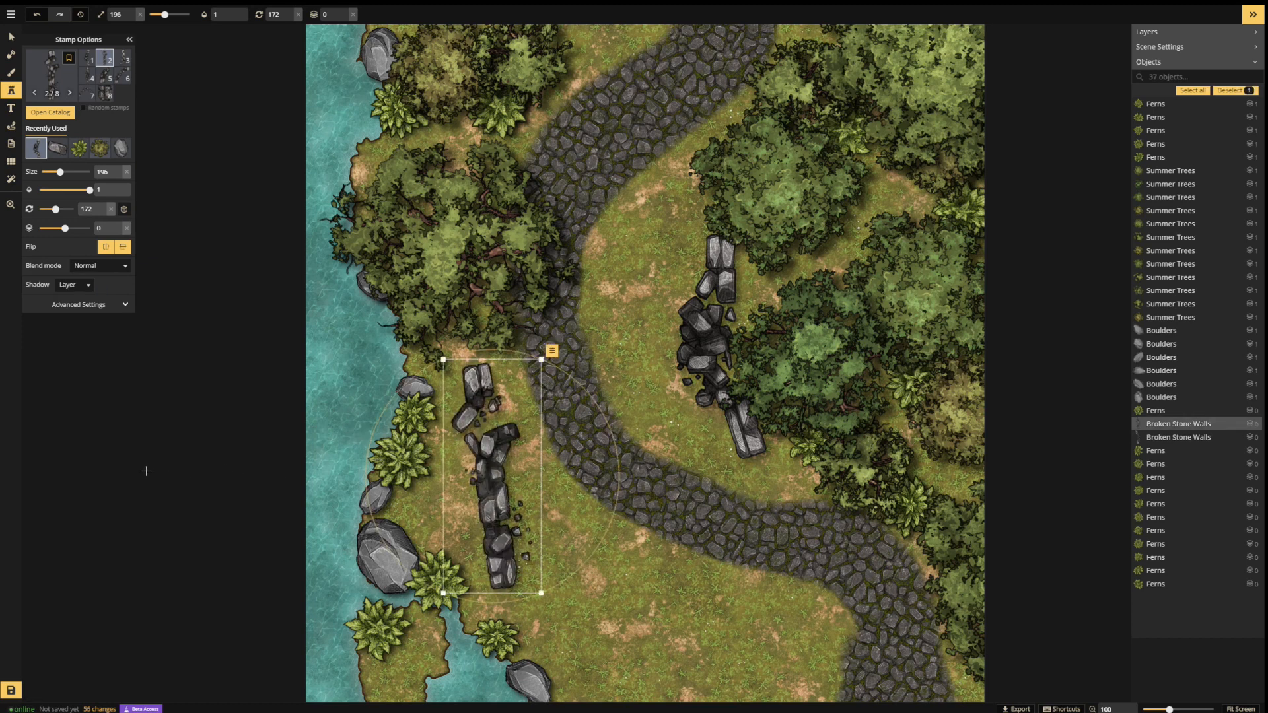
pyautogui.click(105, 94)
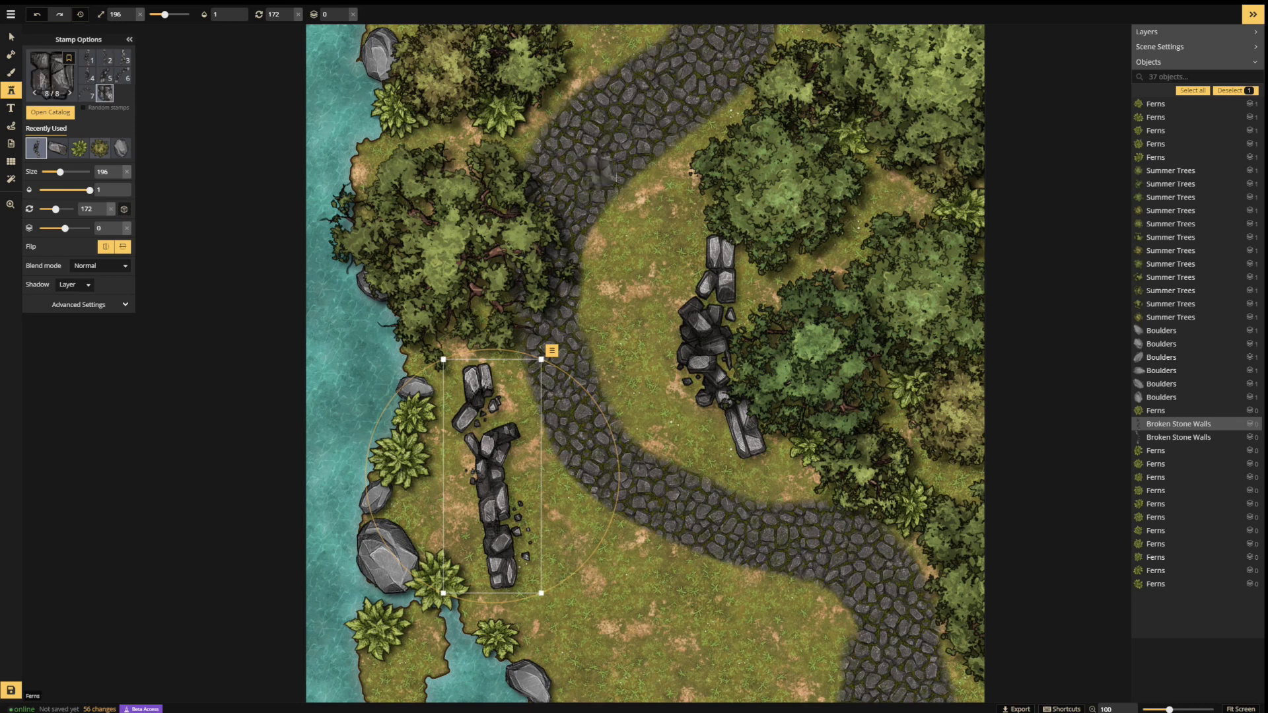
pyautogui.click(681, 215)
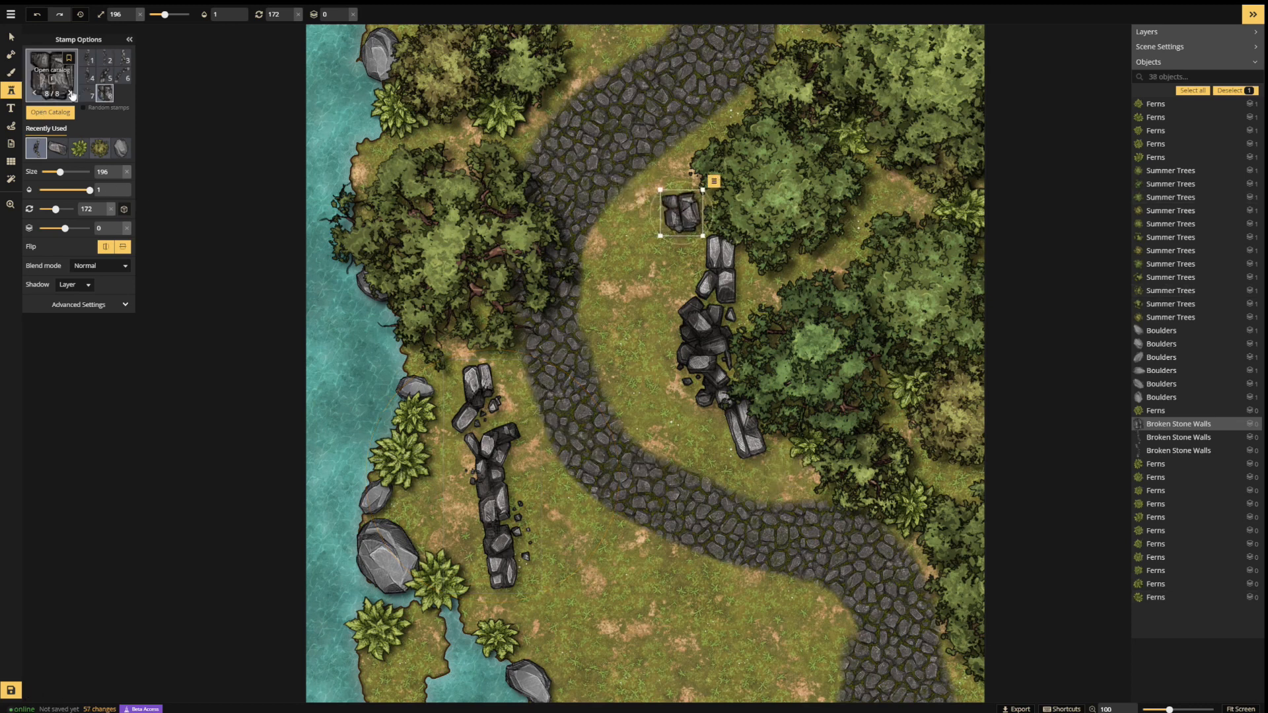
# - Place Broken Stone Walls stamp 6 among the northeastern trees and stamp 5 at the north edge of the large western tree
pyautogui.click(104, 58)
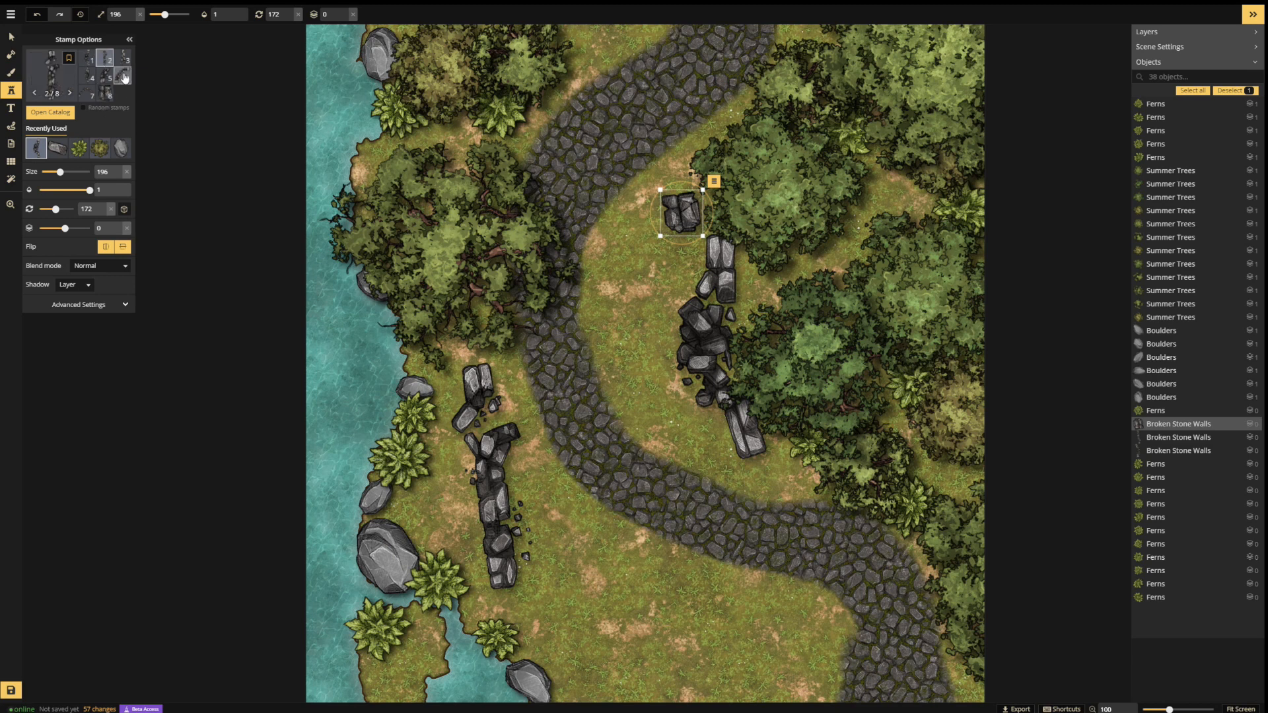
pyautogui.click(123, 75)
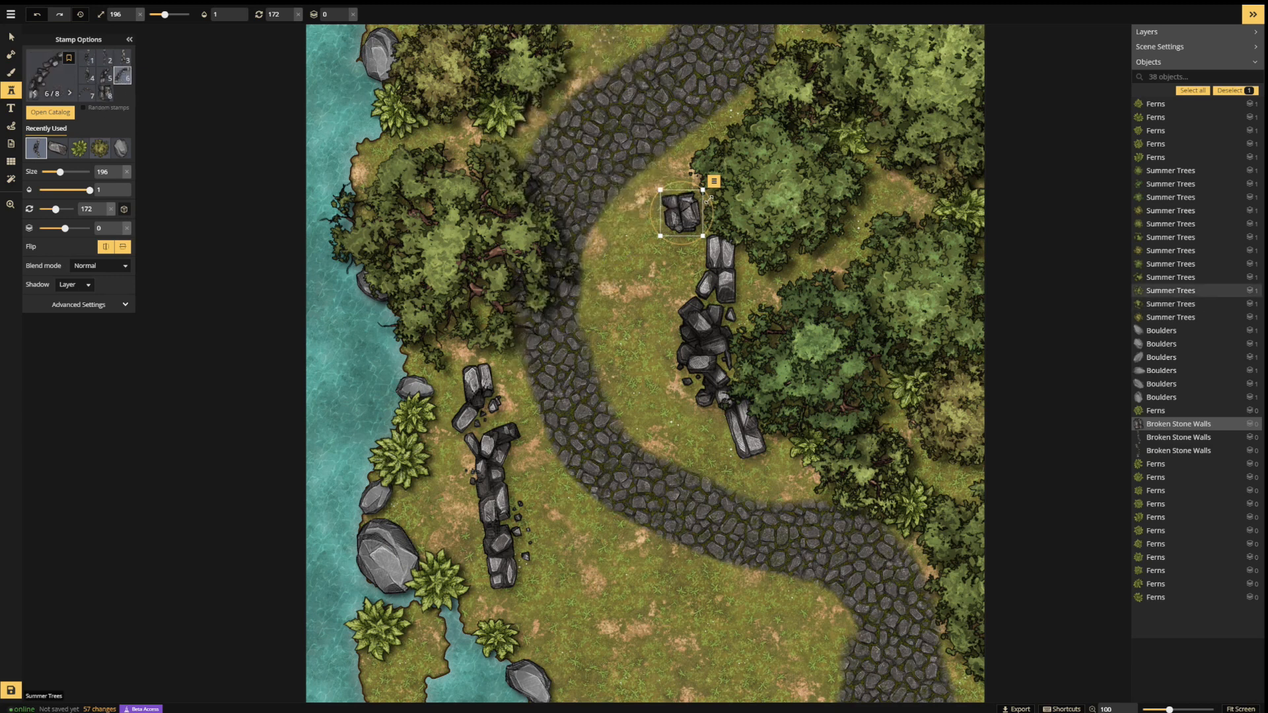
pyautogui.click(874, 229)
pyautogui.click(105, 75)
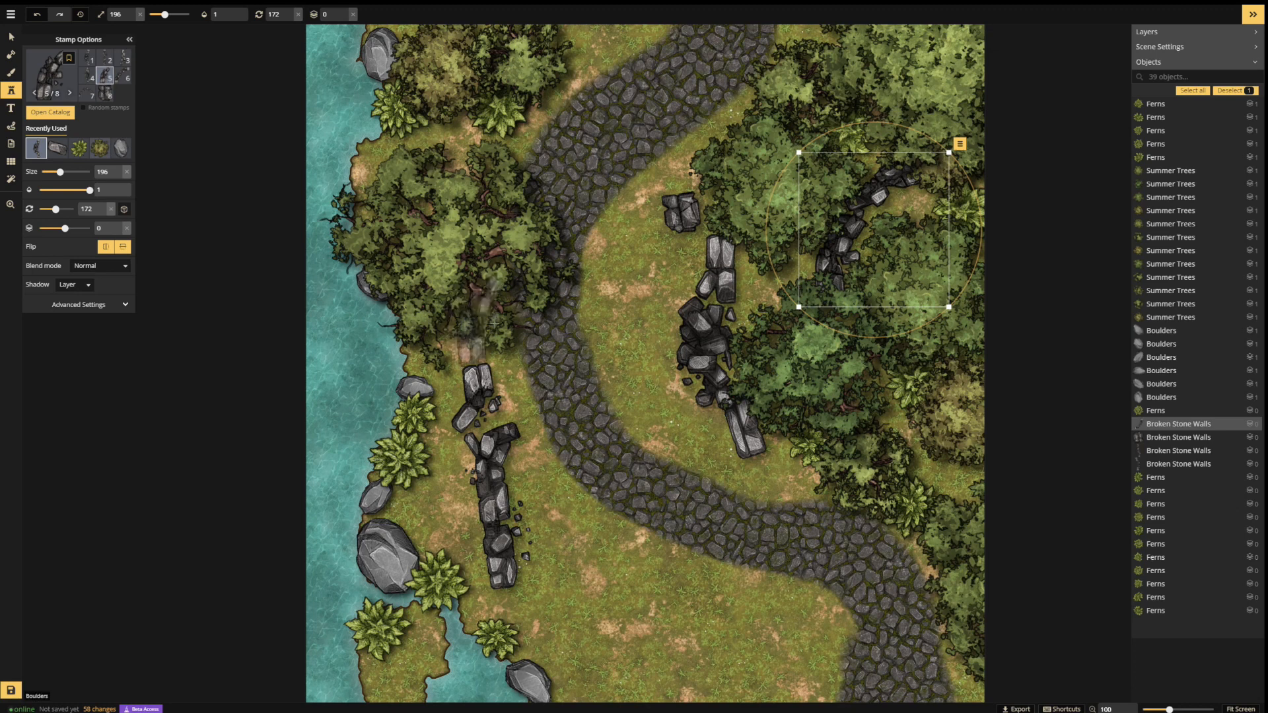
pyautogui.click(455, 159)
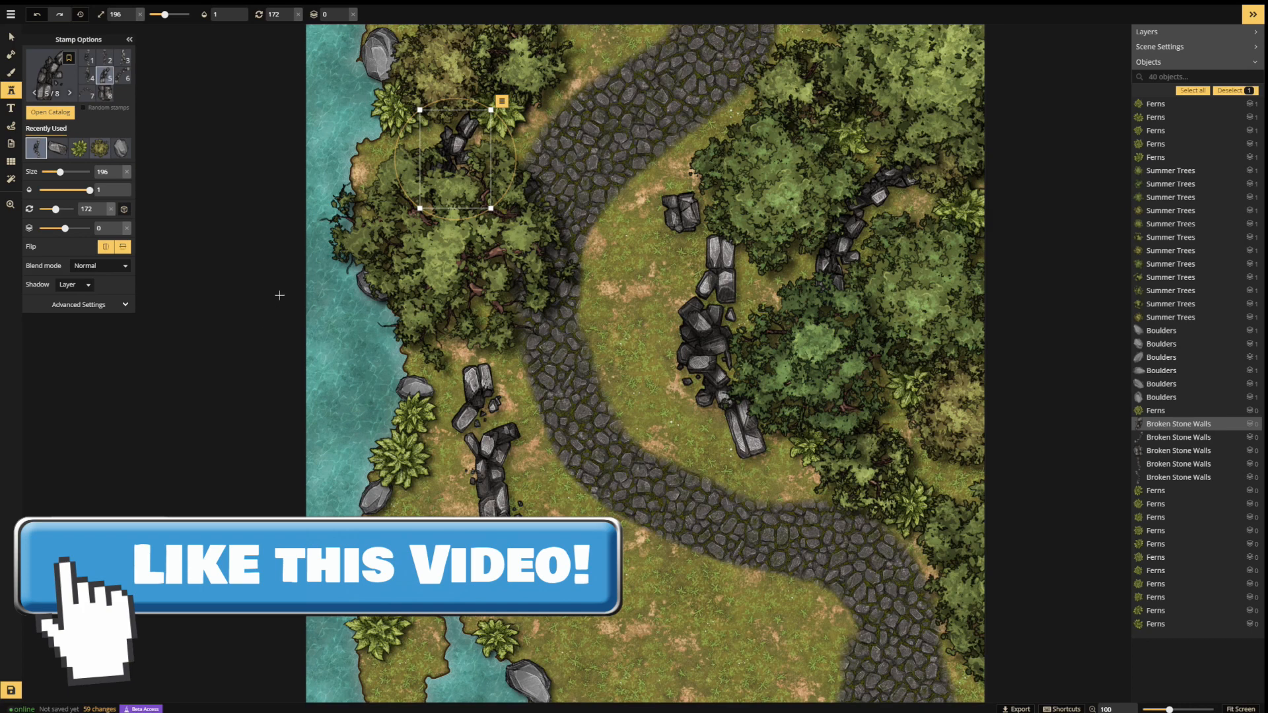
# - Load the Fallen Trees set from the catalog's Forest category and place stamp 3, rotated to 157, across the road beside the large western tree
pyautogui.click(63, 114)
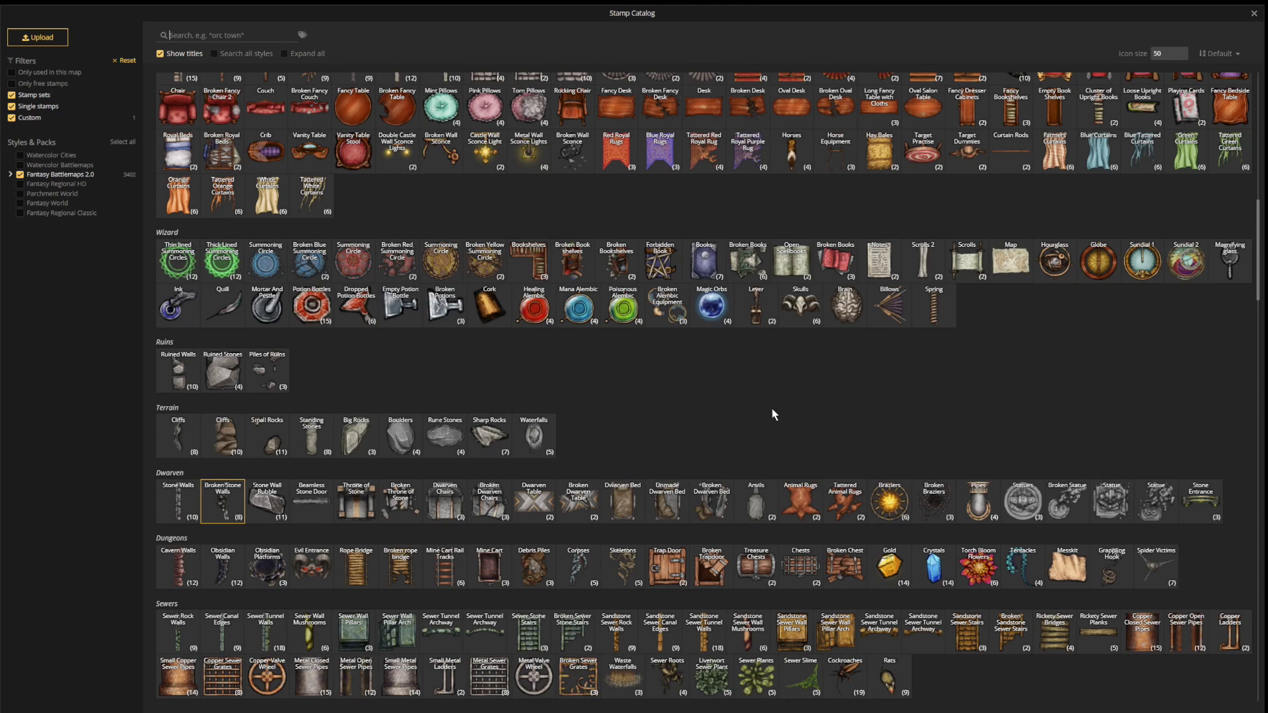
pyautogui.scroll(10, 774, 414)
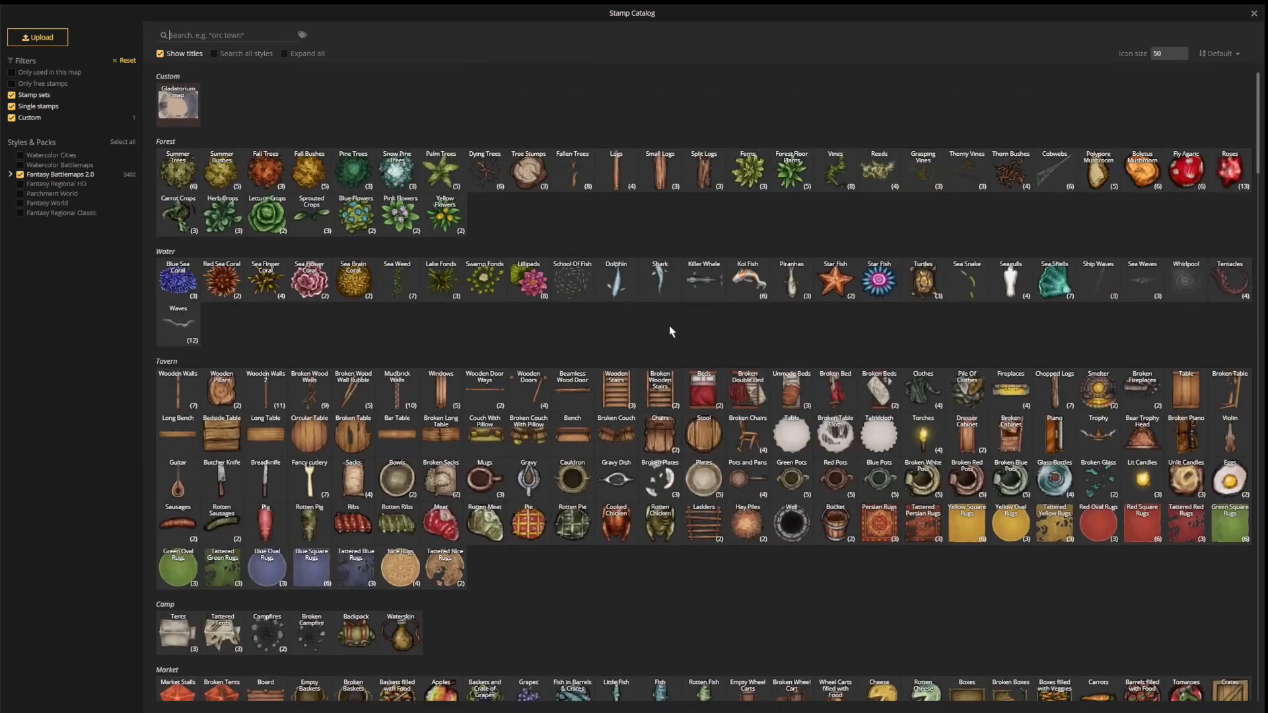
pyautogui.click(570, 174)
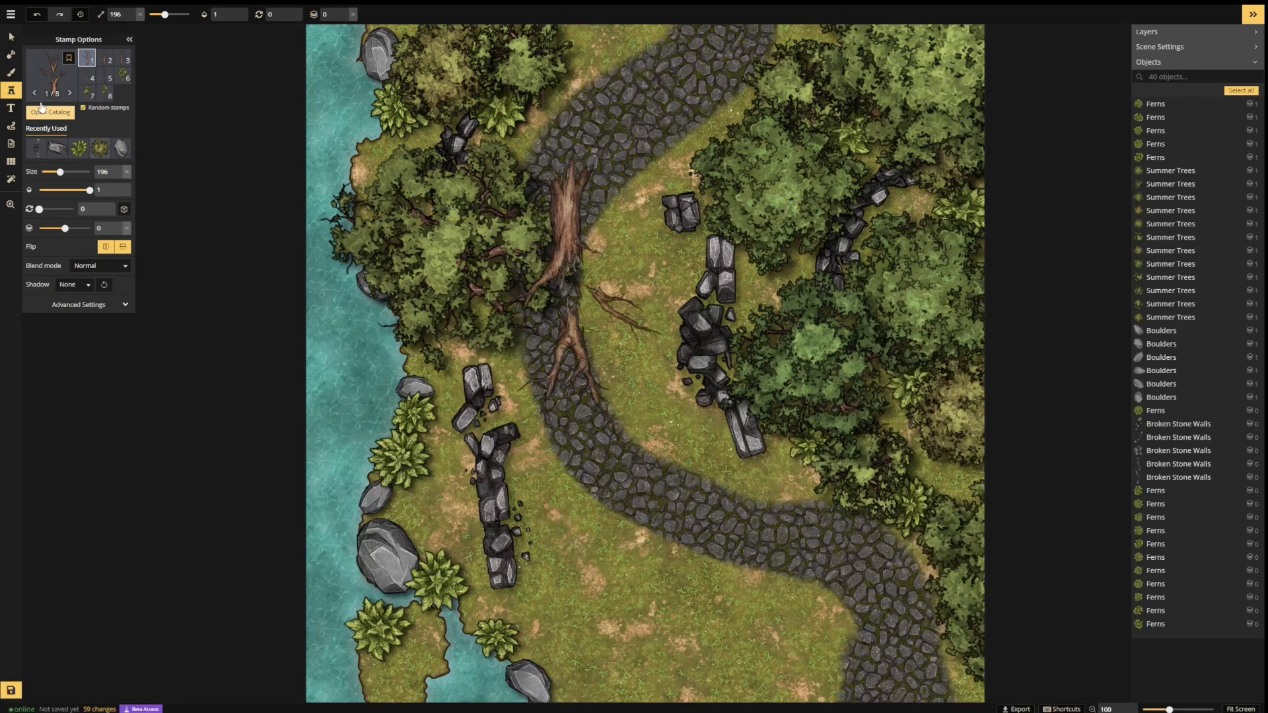
pyautogui.click(111, 59)
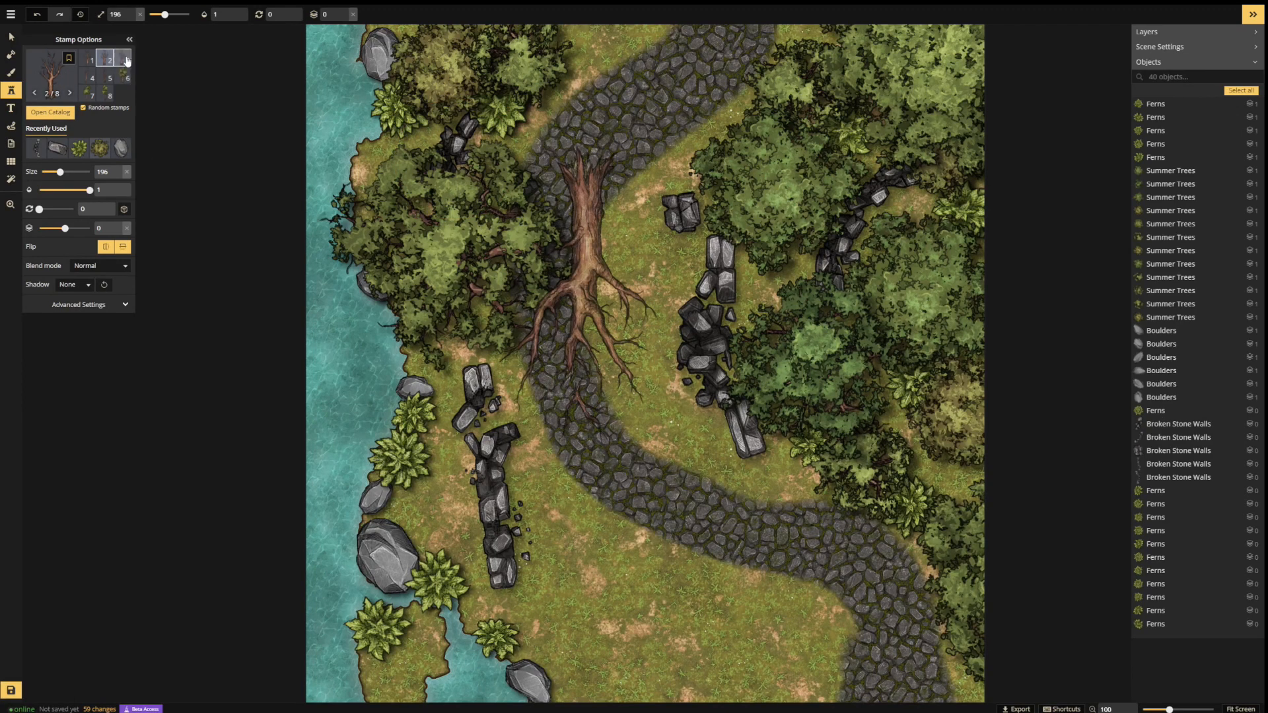
pyautogui.click(126, 59)
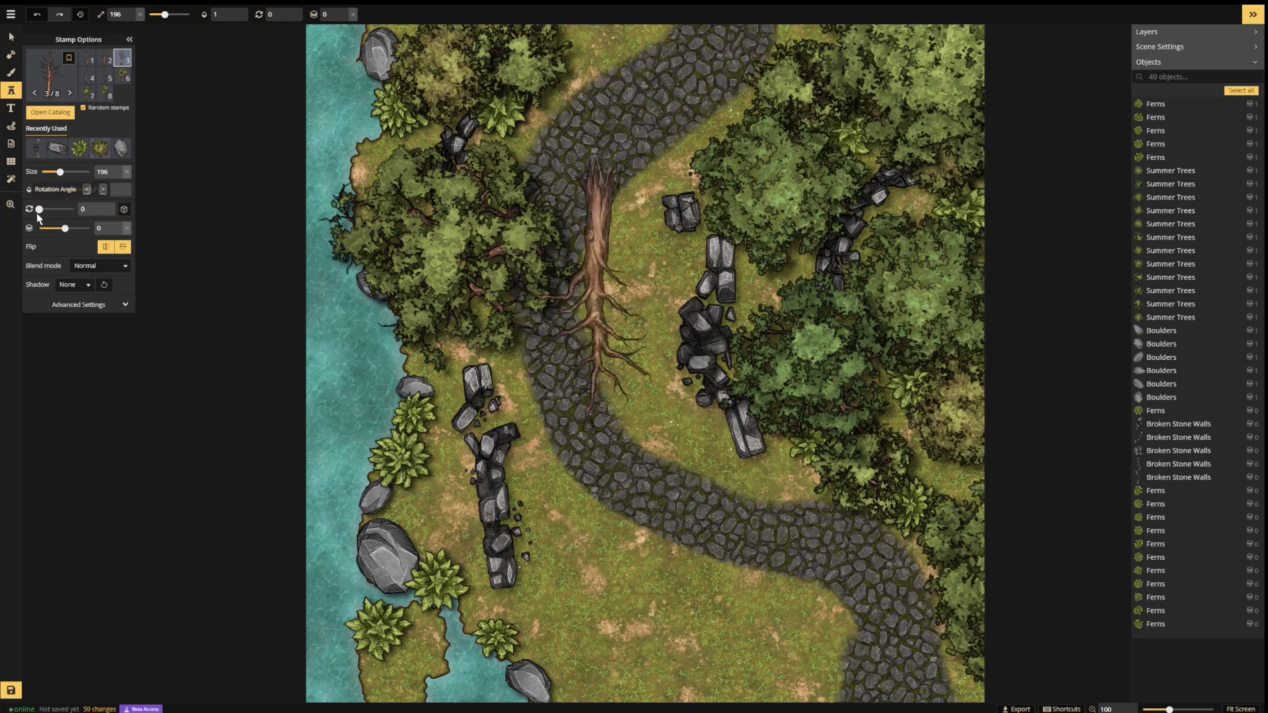
pyautogui.moveTo(40, 209); pyautogui.dragTo(54, 221)
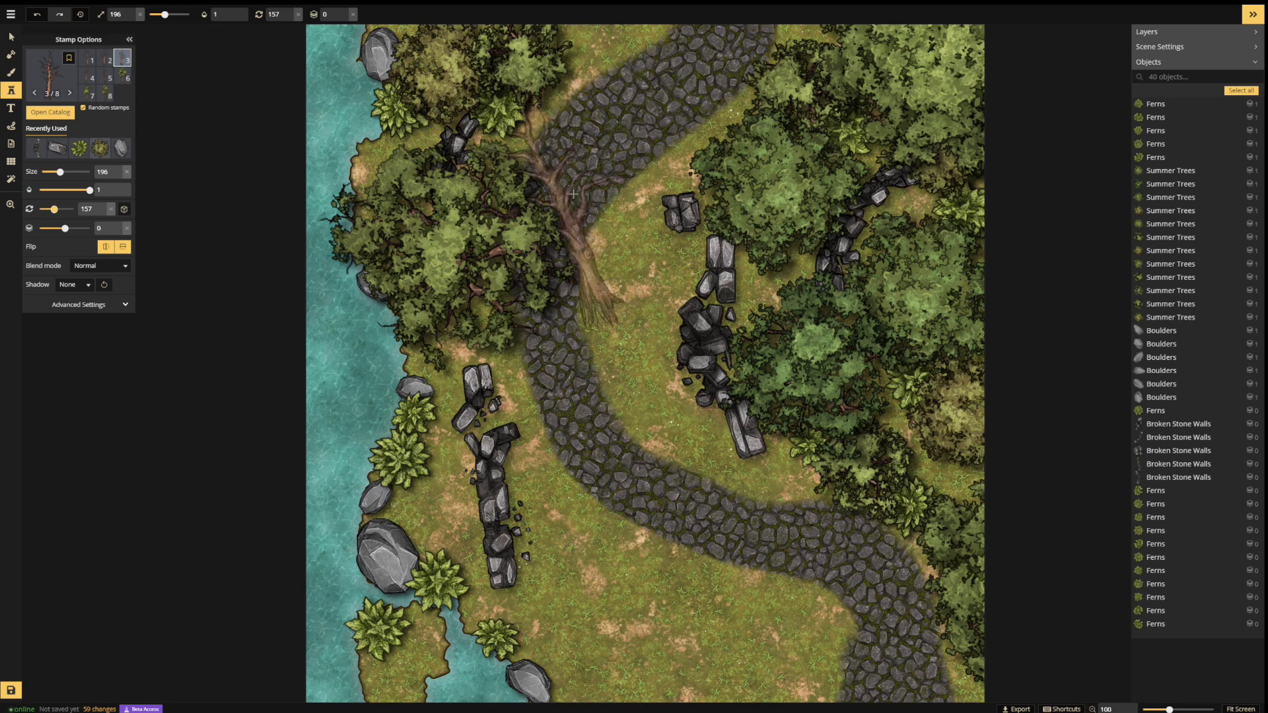
pyautogui.click(572, 198)
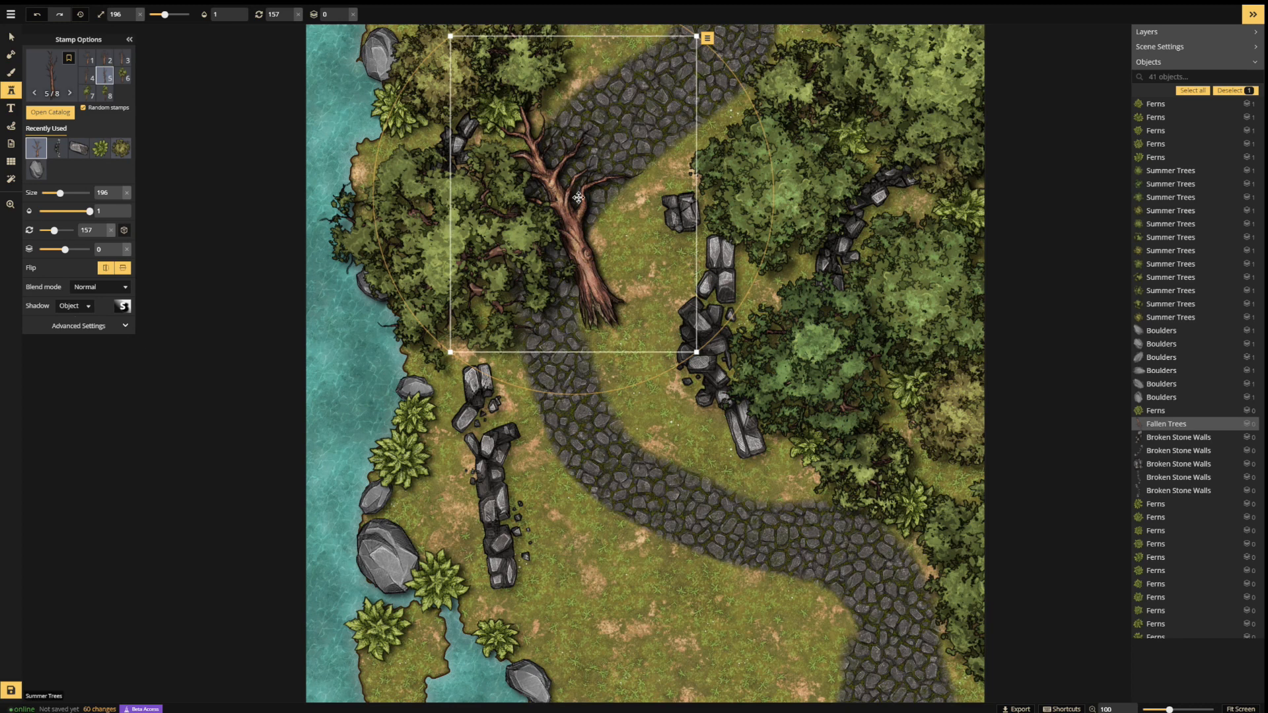
# - Compare the Layer and None shadow types on the fallen tree, finishing with its shadow set to Layer
pyautogui.click(89, 308)
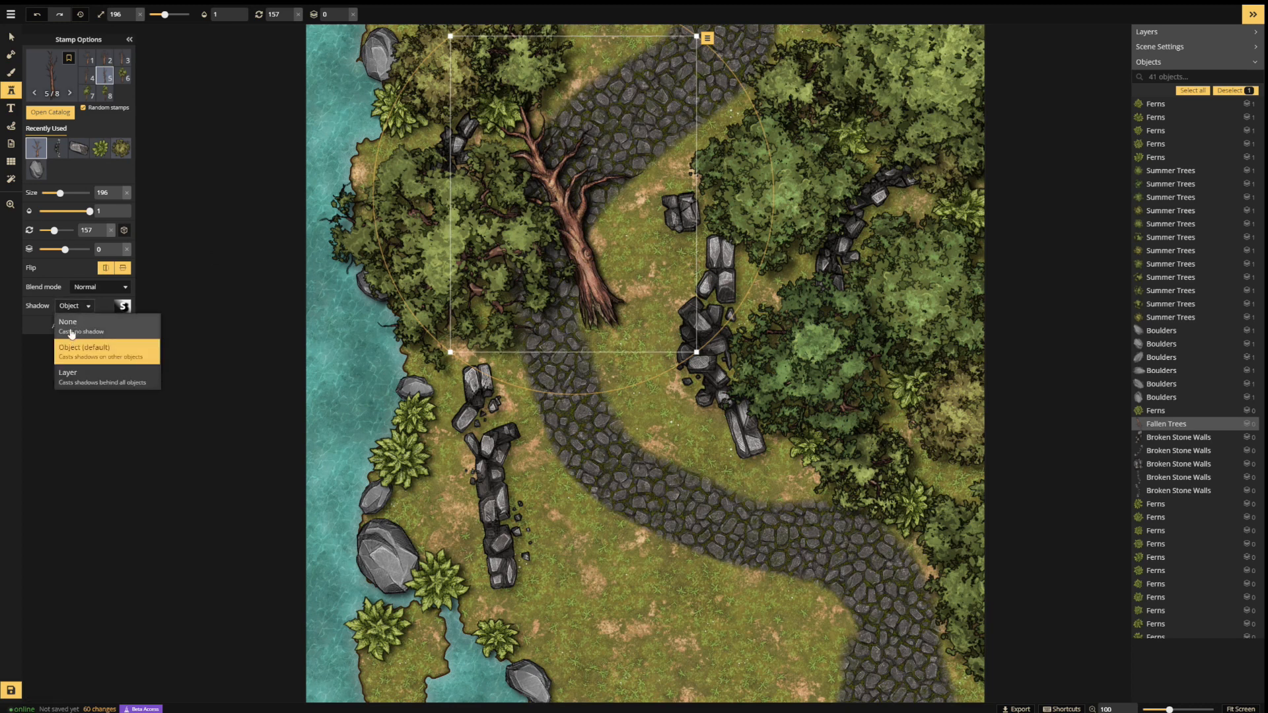
pyautogui.click(70, 382)
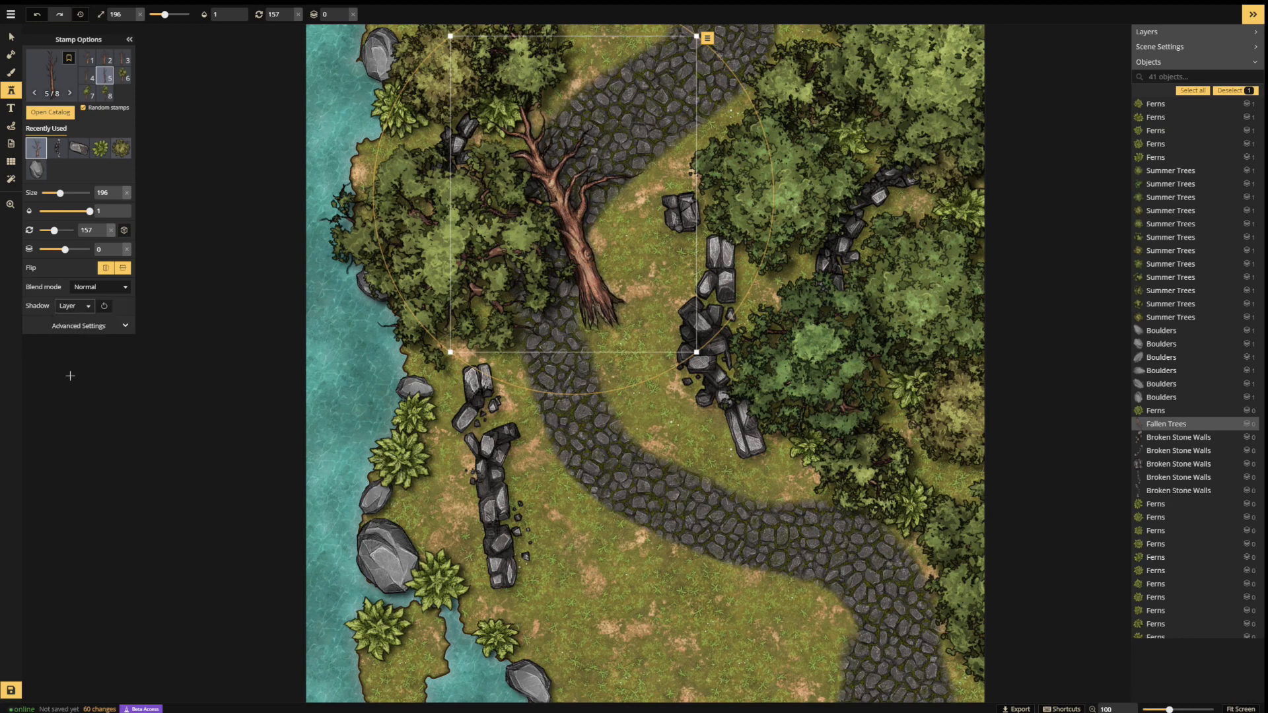
pyautogui.click(85, 307)
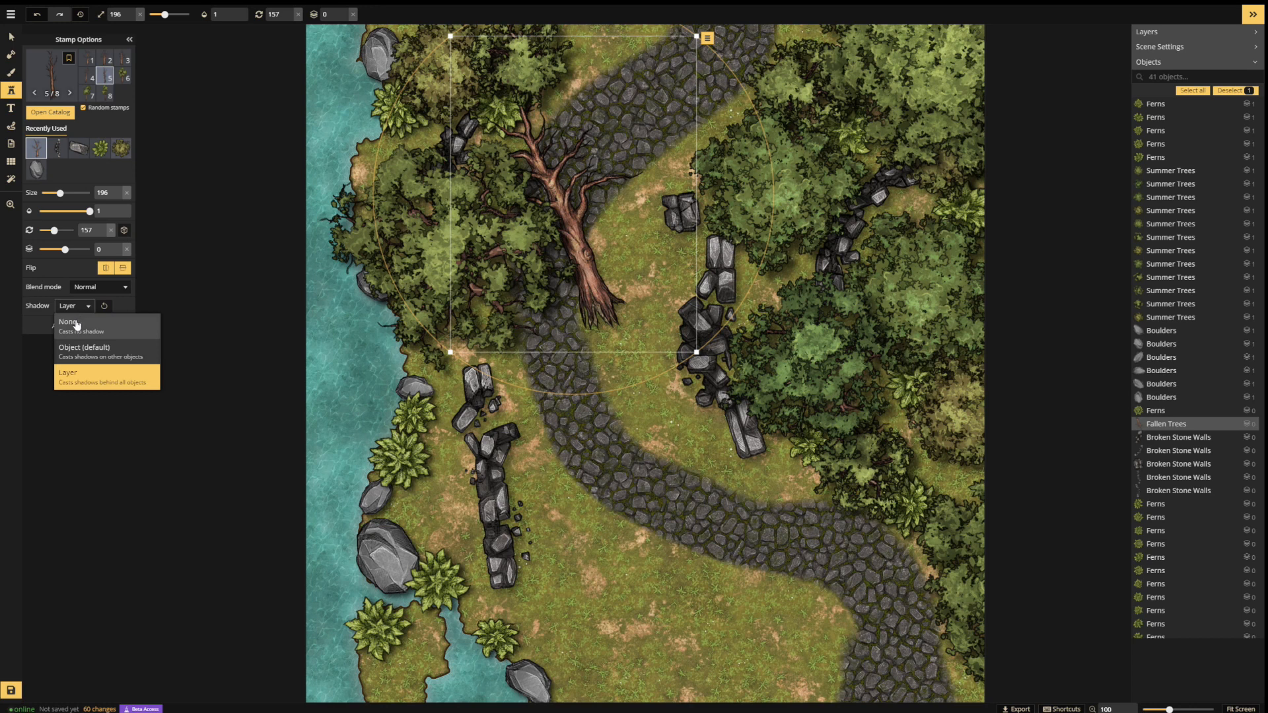
pyautogui.click(77, 324)
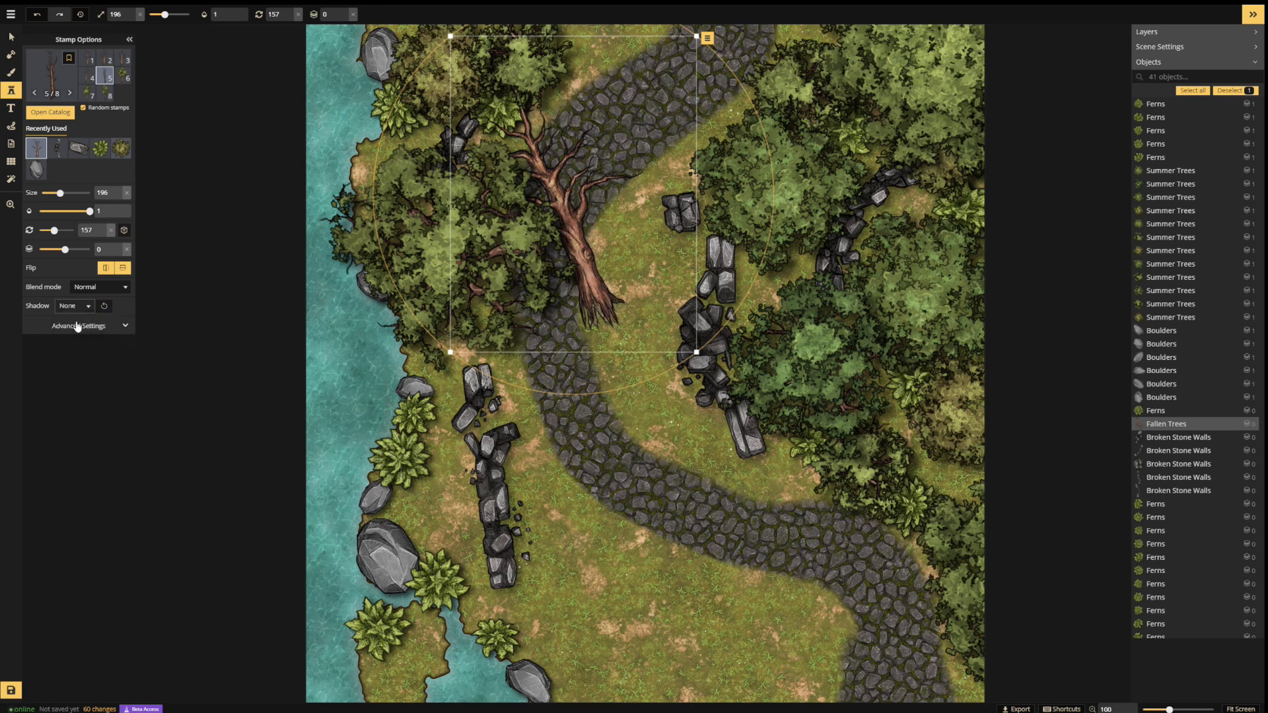
pyautogui.click(85, 309)
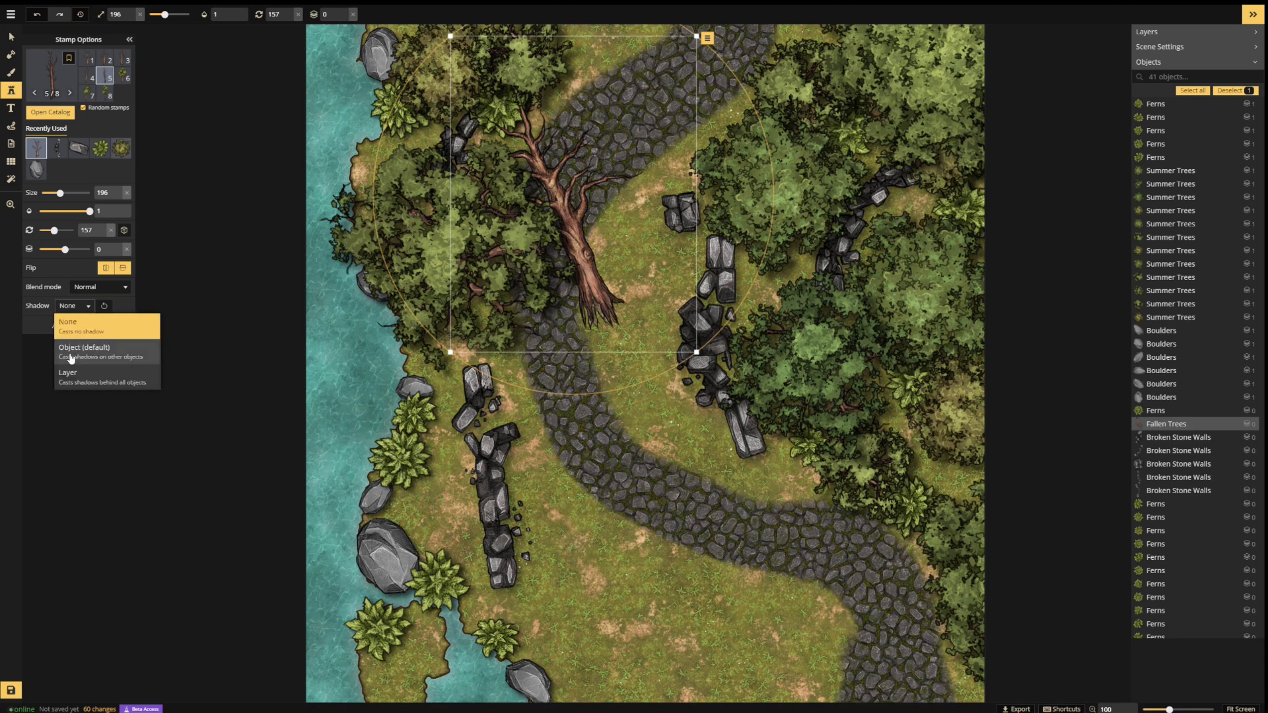
pyautogui.click(69, 380)
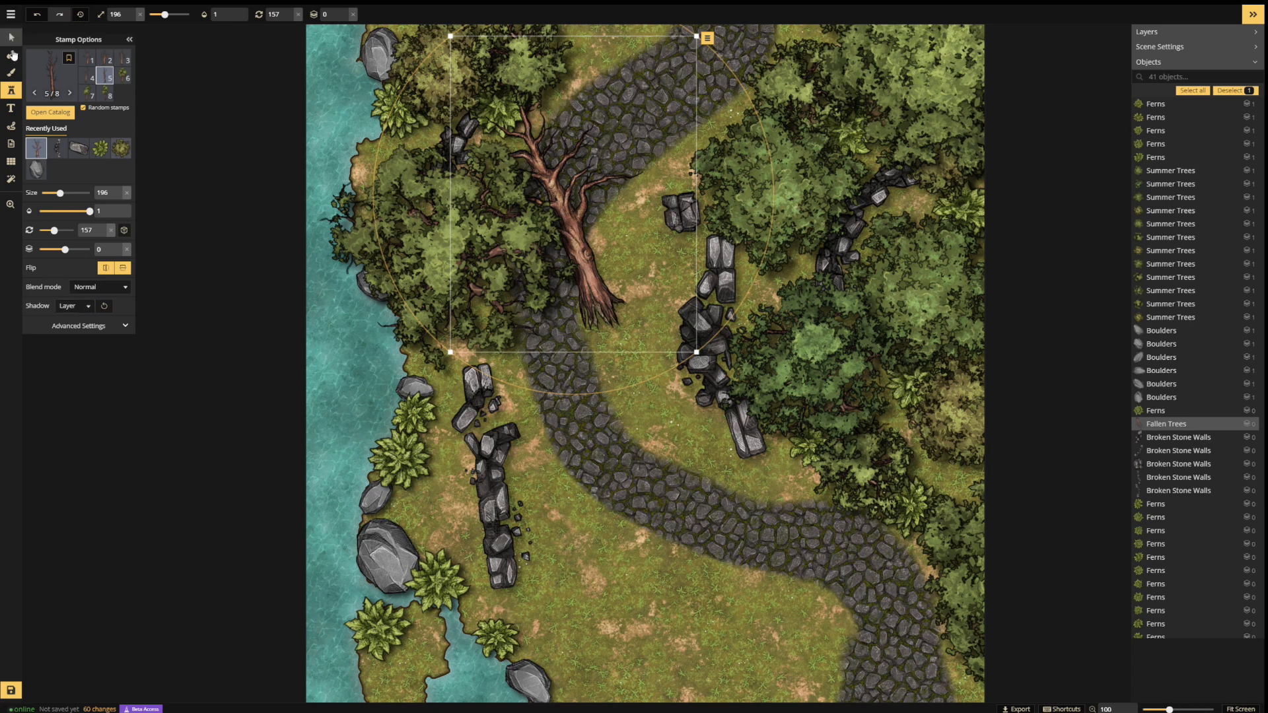
# - Select the broken stone wall west of the road and set its shadow to Object
pyautogui.press('v')
pyautogui.click(474, 486)
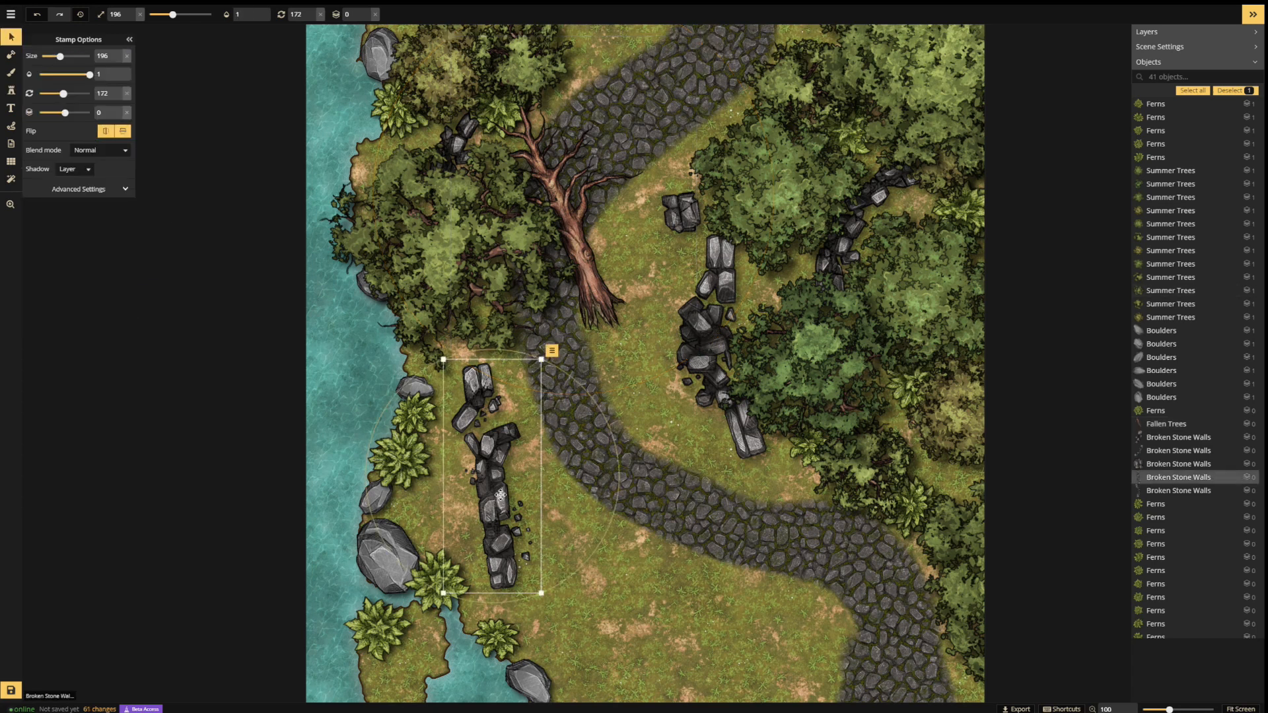
pyautogui.click(90, 178)
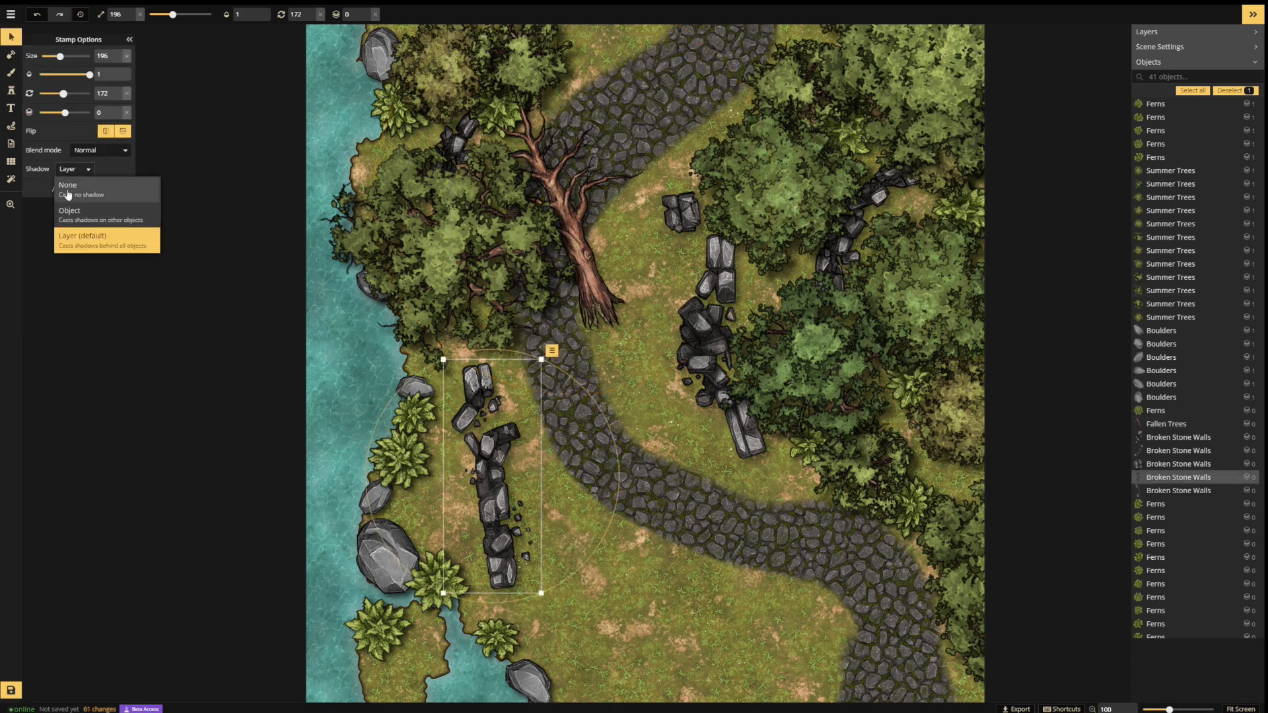
pyautogui.click(70, 218)
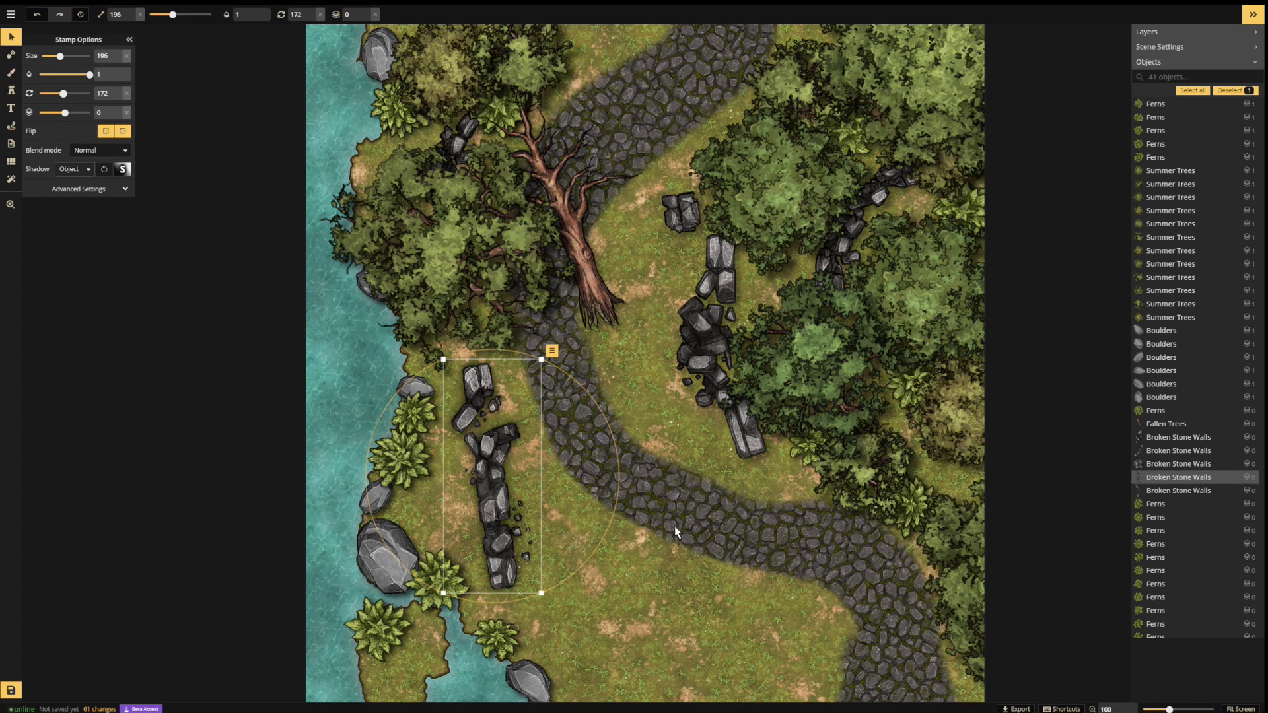
# - Try the Layer shadow on the size 268 summer tree northeast of the clearing and set it back to Object
pyautogui.click(774, 195)
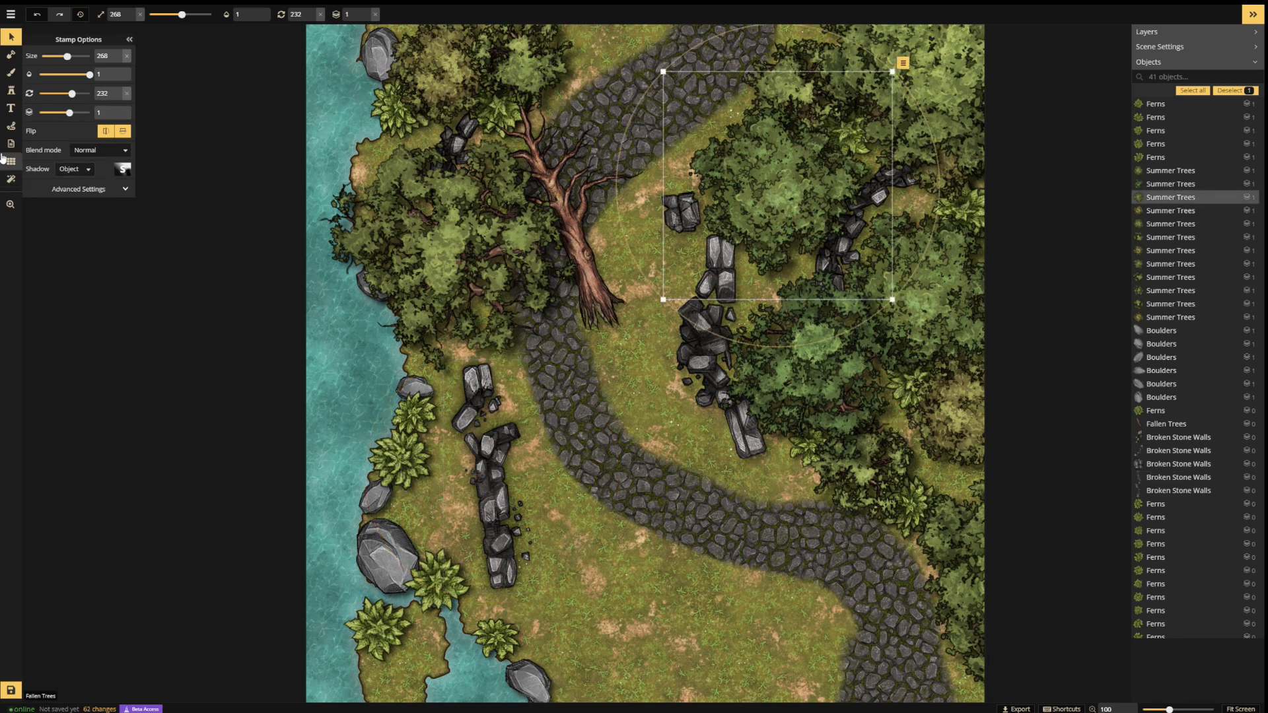
pyautogui.click(88, 170)
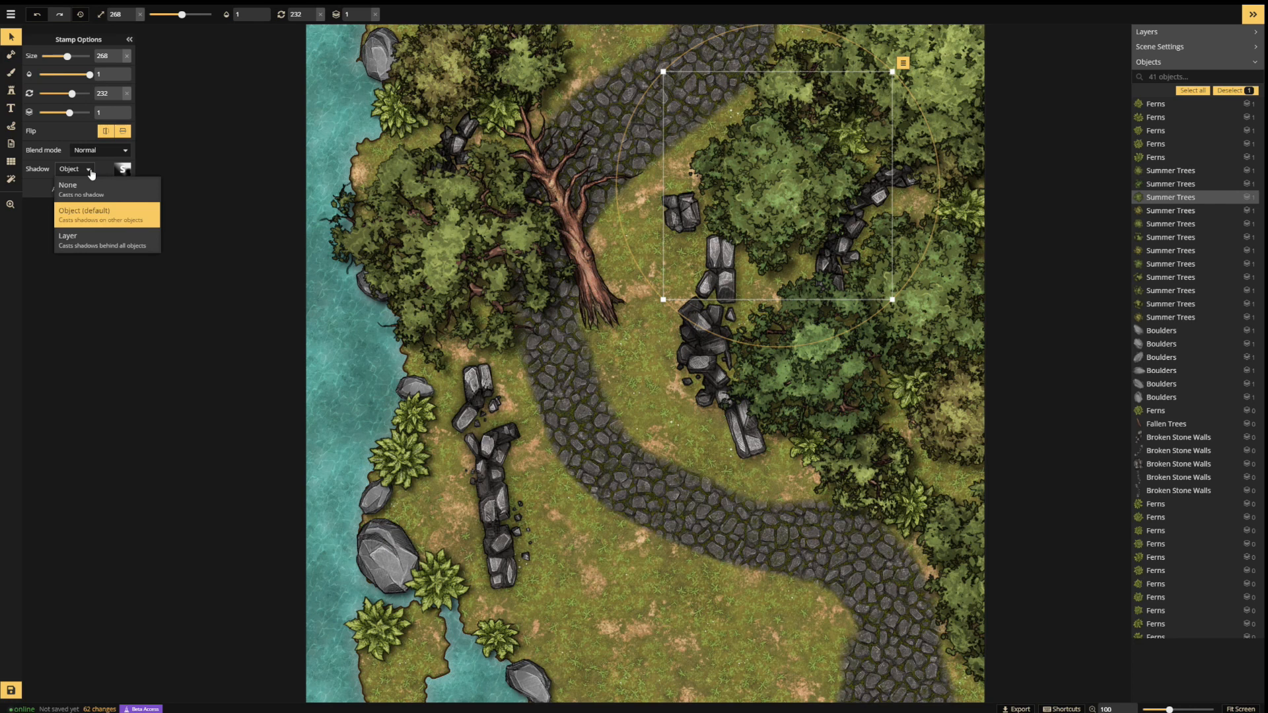
pyautogui.click(78, 243)
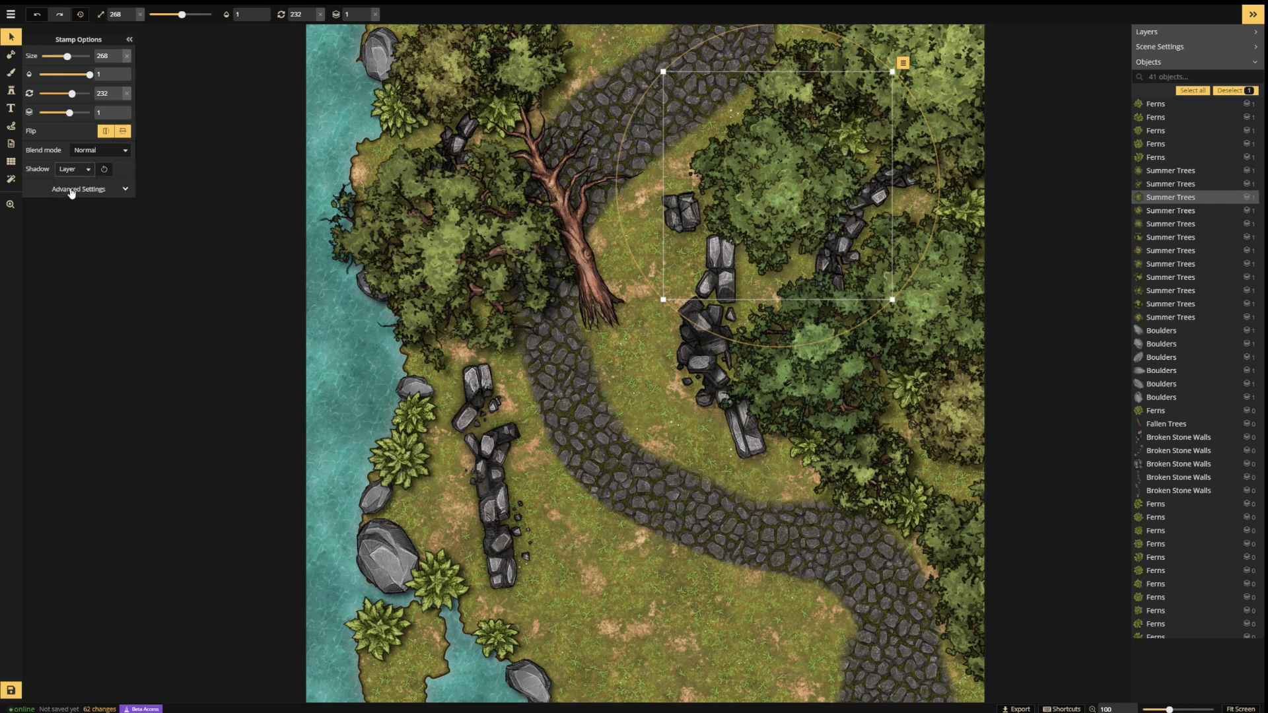
pyautogui.click(87, 174)
pyautogui.click(68, 214)
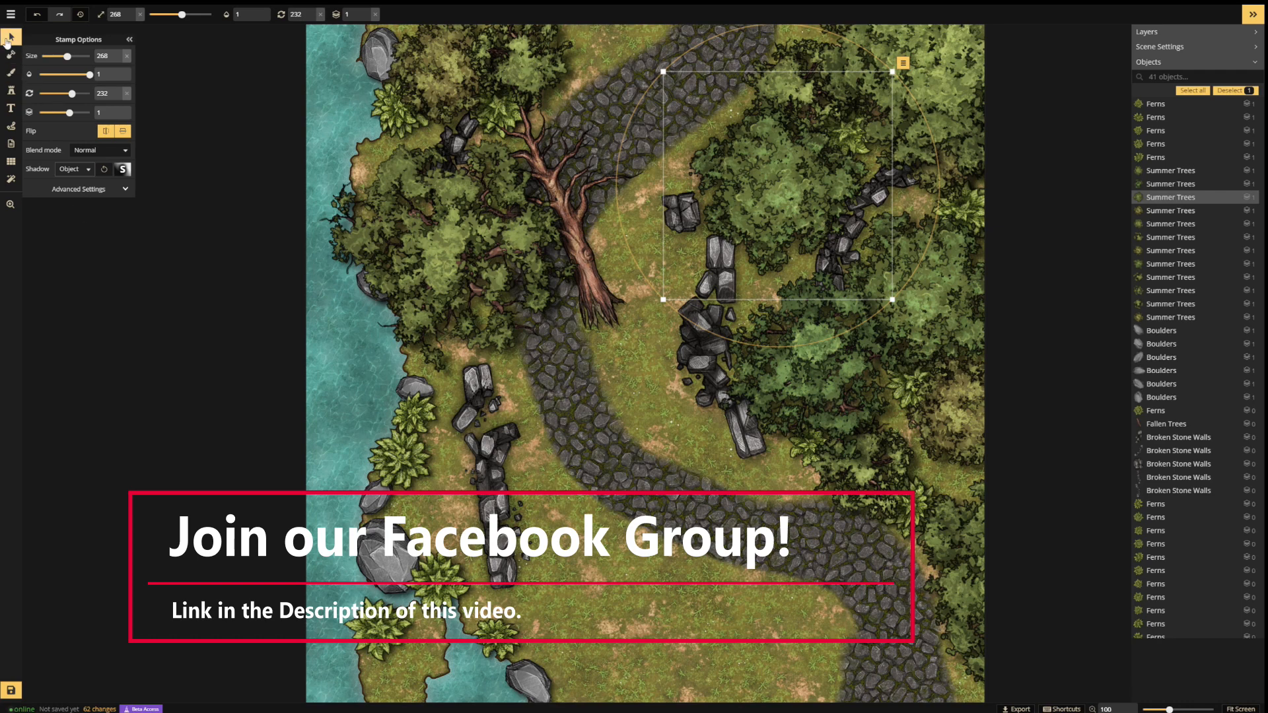
# - Load the Turtles set from the catalog's Water category and place one turtle at size 268 in the western water, rotated to 213
pyautogui.click(10, 91)
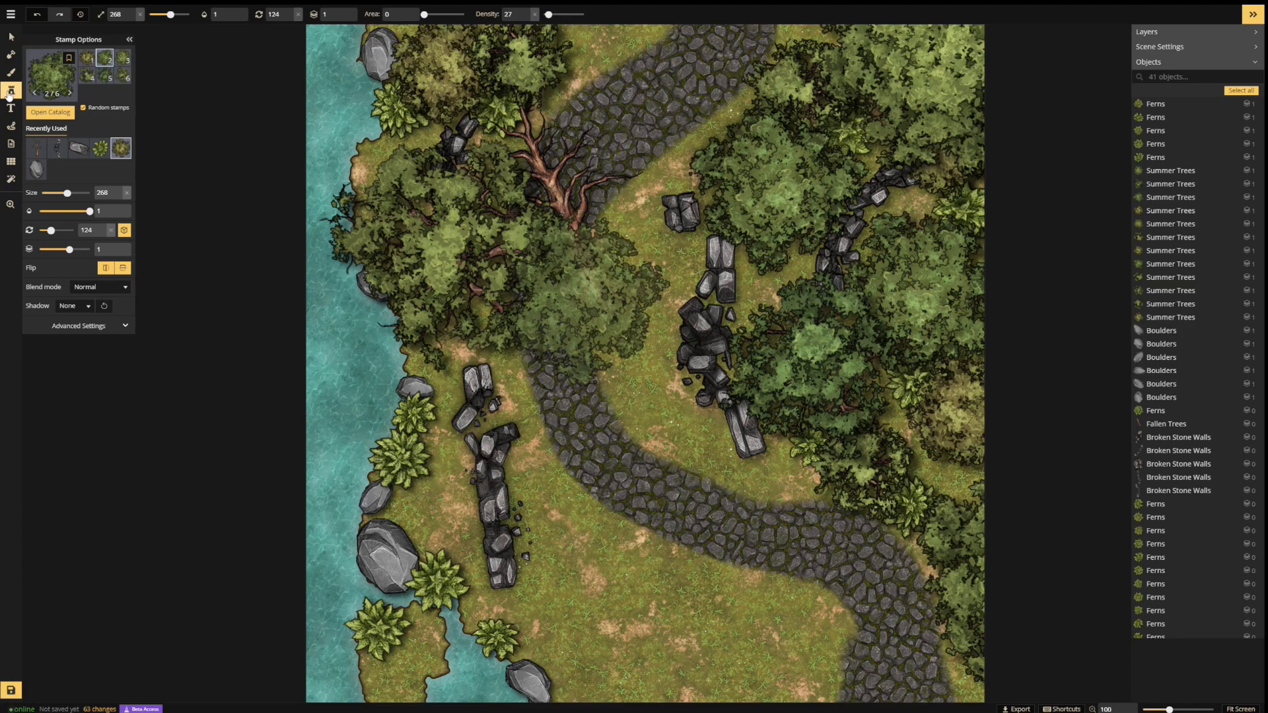
pyautogui.click(53, 114)
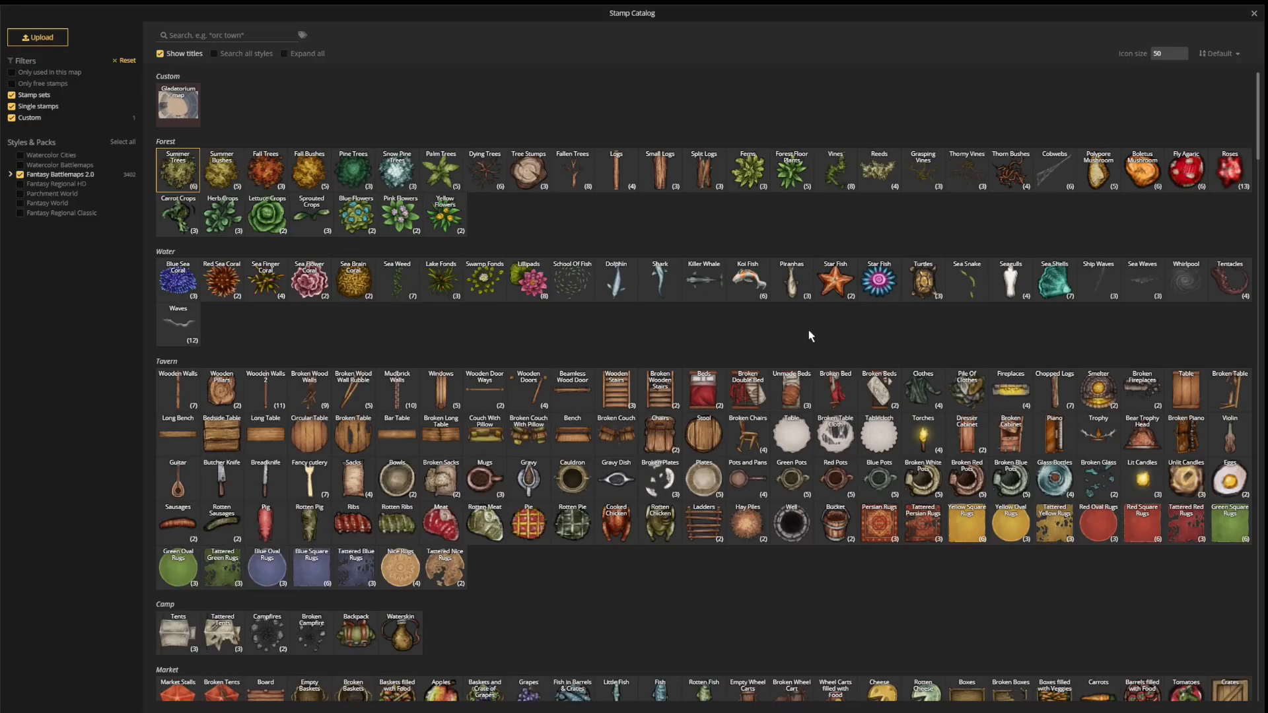
pyautogui.click(922, 283)
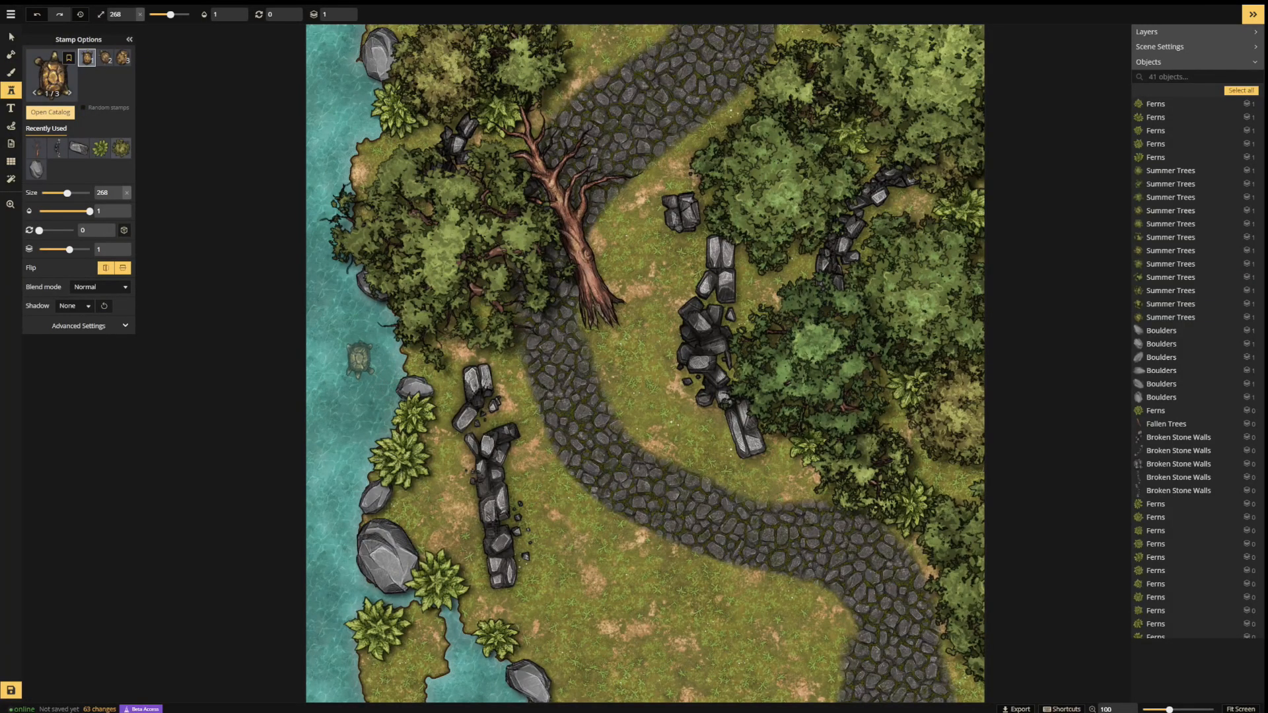
pyautogui.click(360, 361)
pyautogui.moveTo(333, 355); pyautogui.dragTo(388, 391)
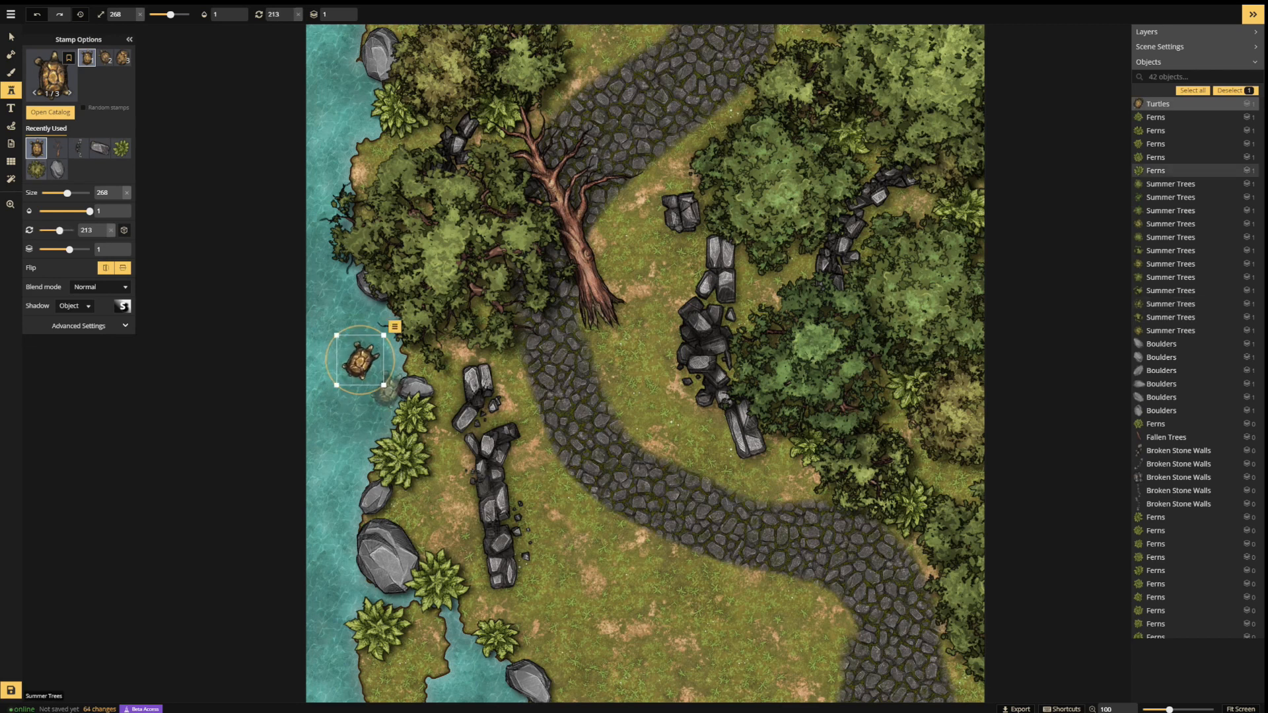
# - Load the Split Logs set from the Forest category and place a stamp at size 147 beside the southern inlet's boulder
pyautogui.click(38, 114)
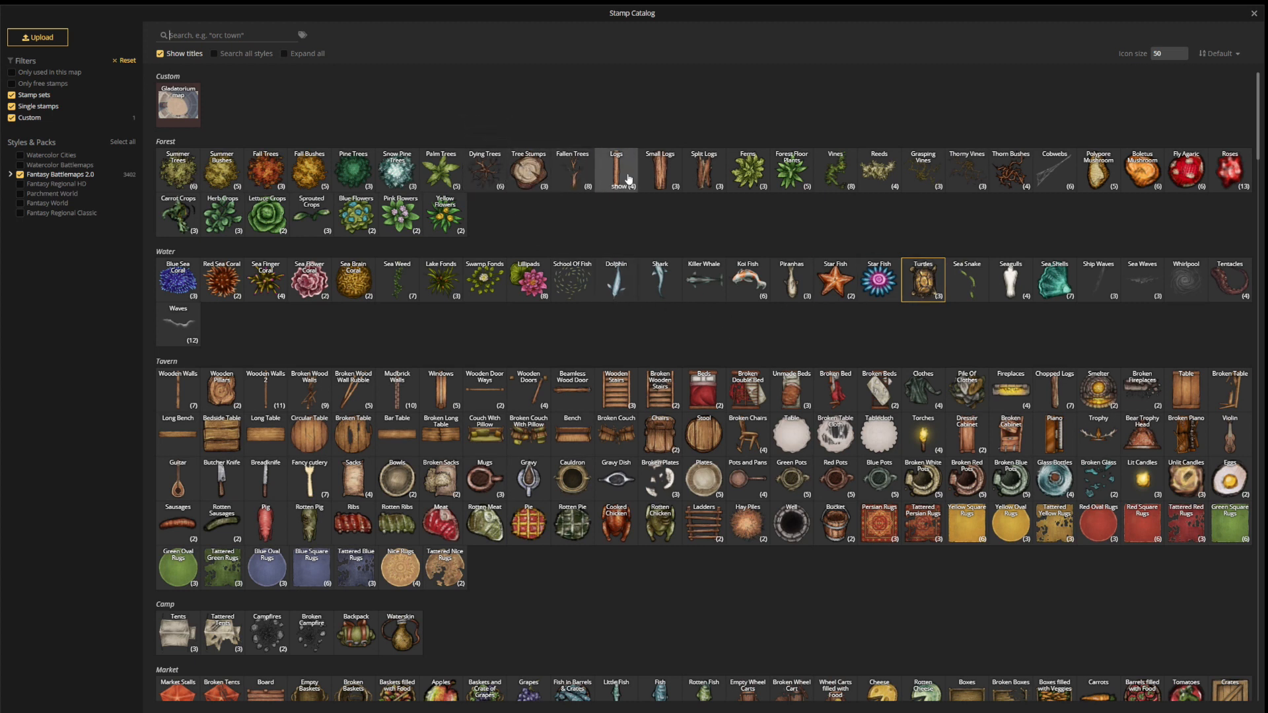
pyautogui.click(708, 169)
pyautogui.click(559, 463)
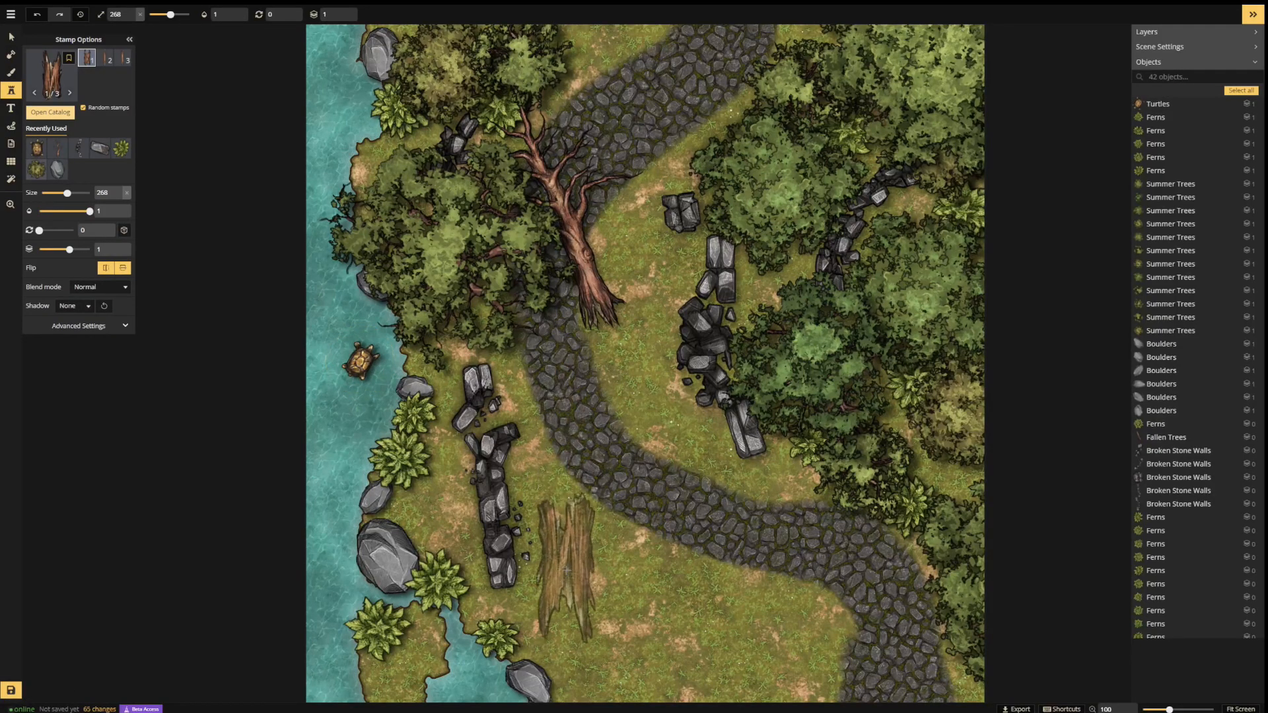
pyautogui.moveTo(66, 192); pyautogui.dragTo(55, 192)
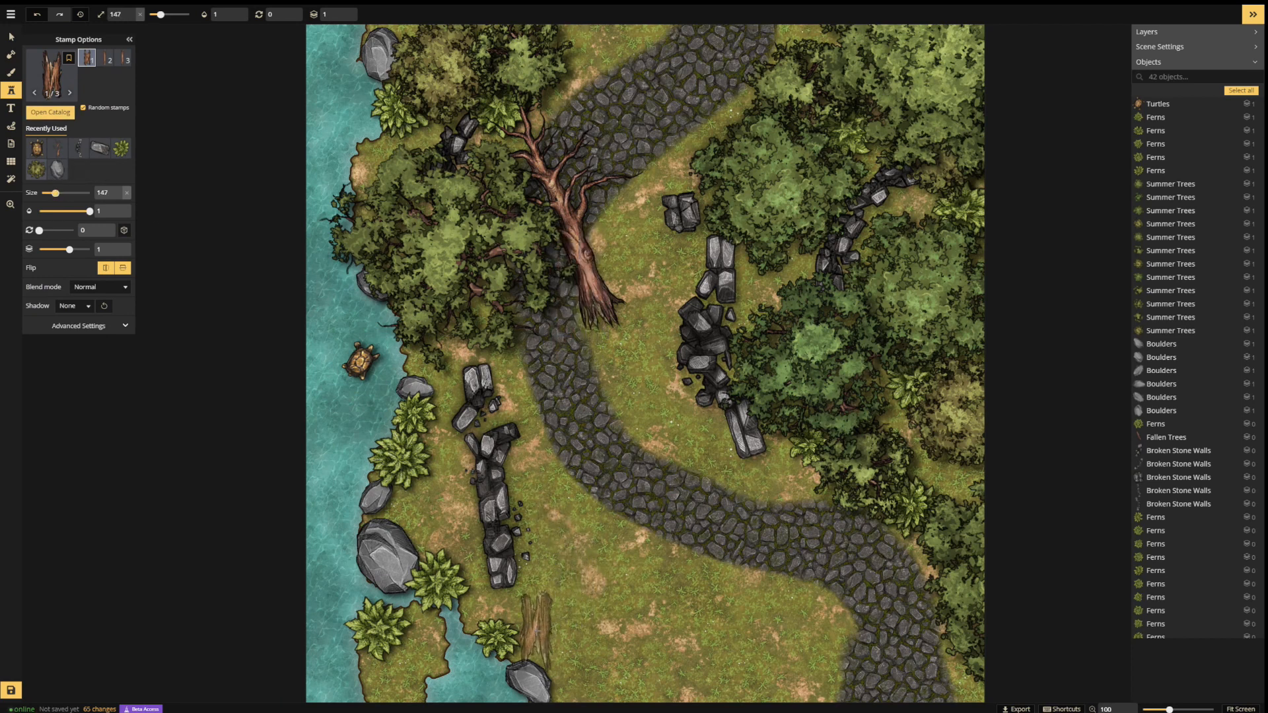
pyautogui.click(541, 632)
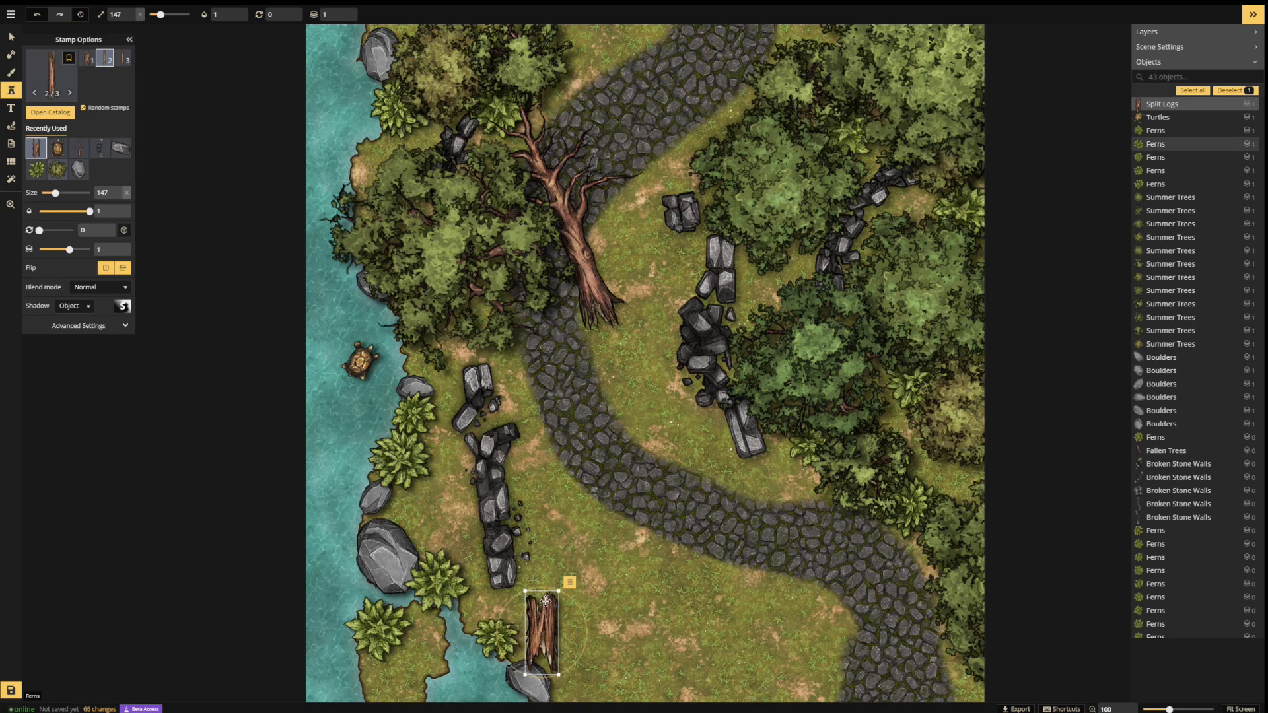
# - Move the split logs between the coastal ferns and the western broken stone wall, and rotate them to 7
pyautogui.click(11, 38)
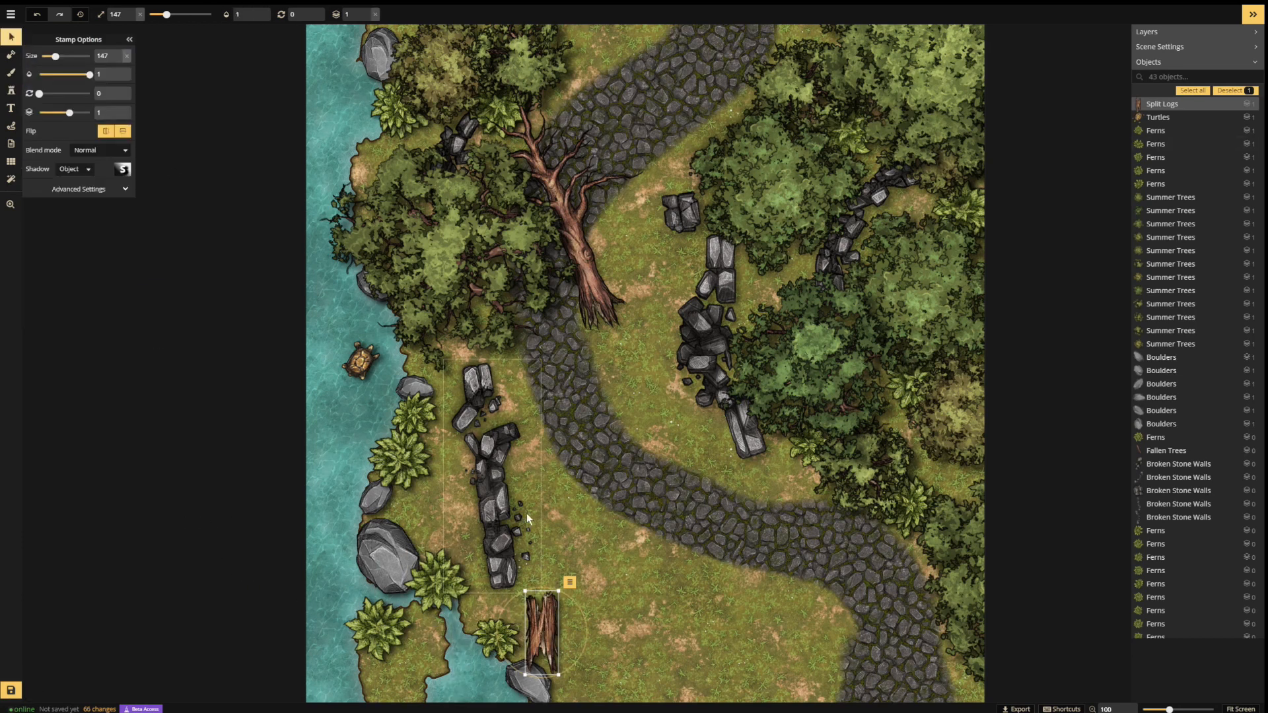
pyautogui.moveTo(542, 634); pyautogui.dragTo(449, 510)
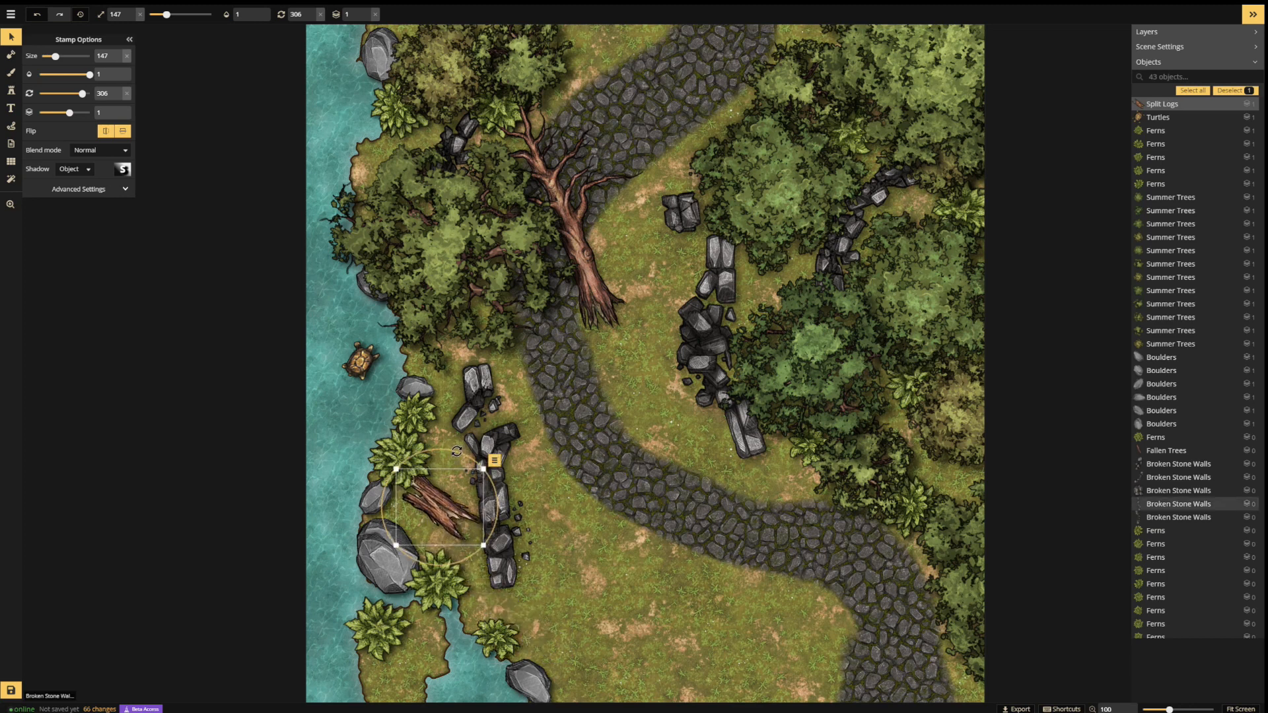
pyautogui.moveTo(449, 451); pyautogui.dragTo(446, 501)
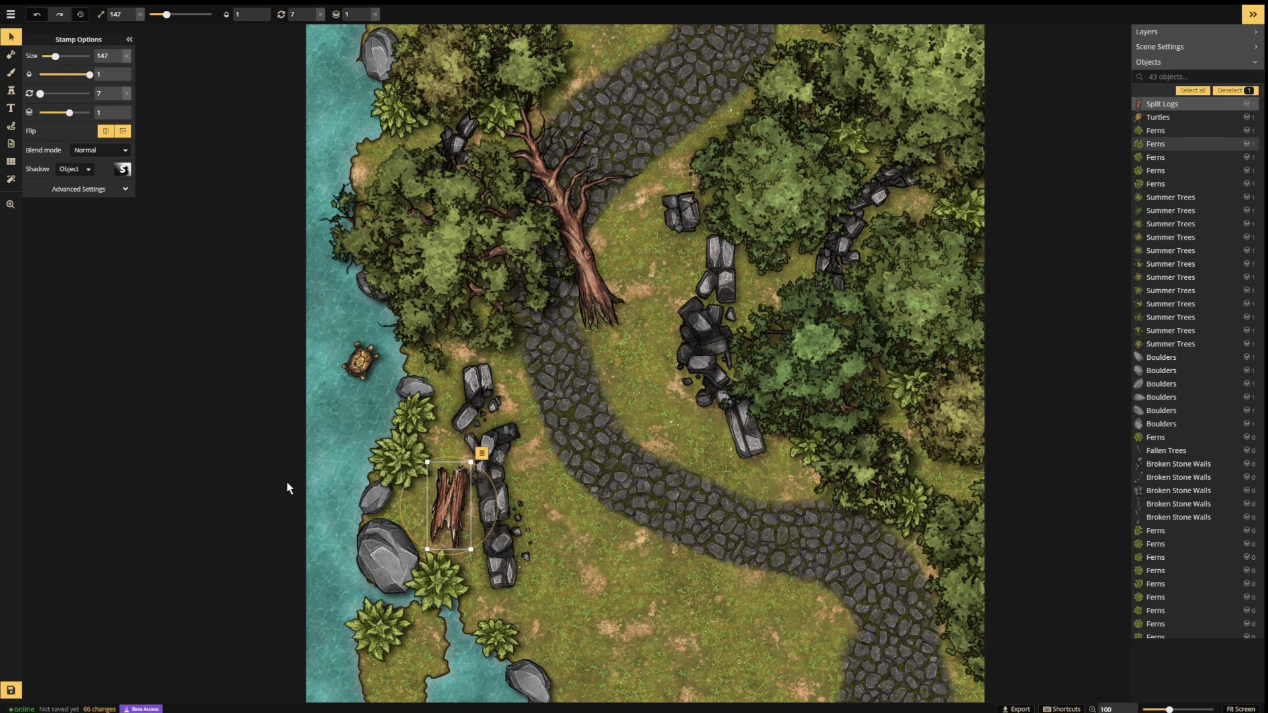
# - Load the Ladders set from the Tavern category and place ladder stamp 1 at size 147 over the northeastern broken wall, rotated to 297
pyautogui.click(11, 90)
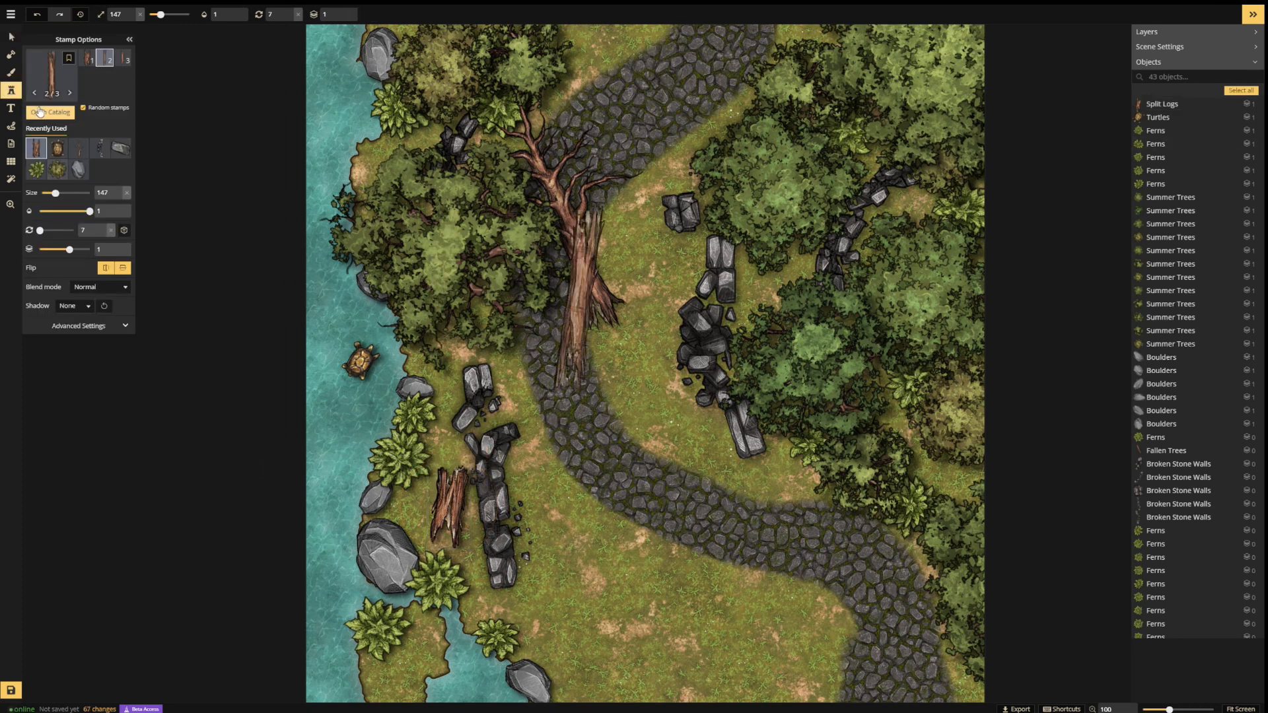
pyautogui.click(45, 114)
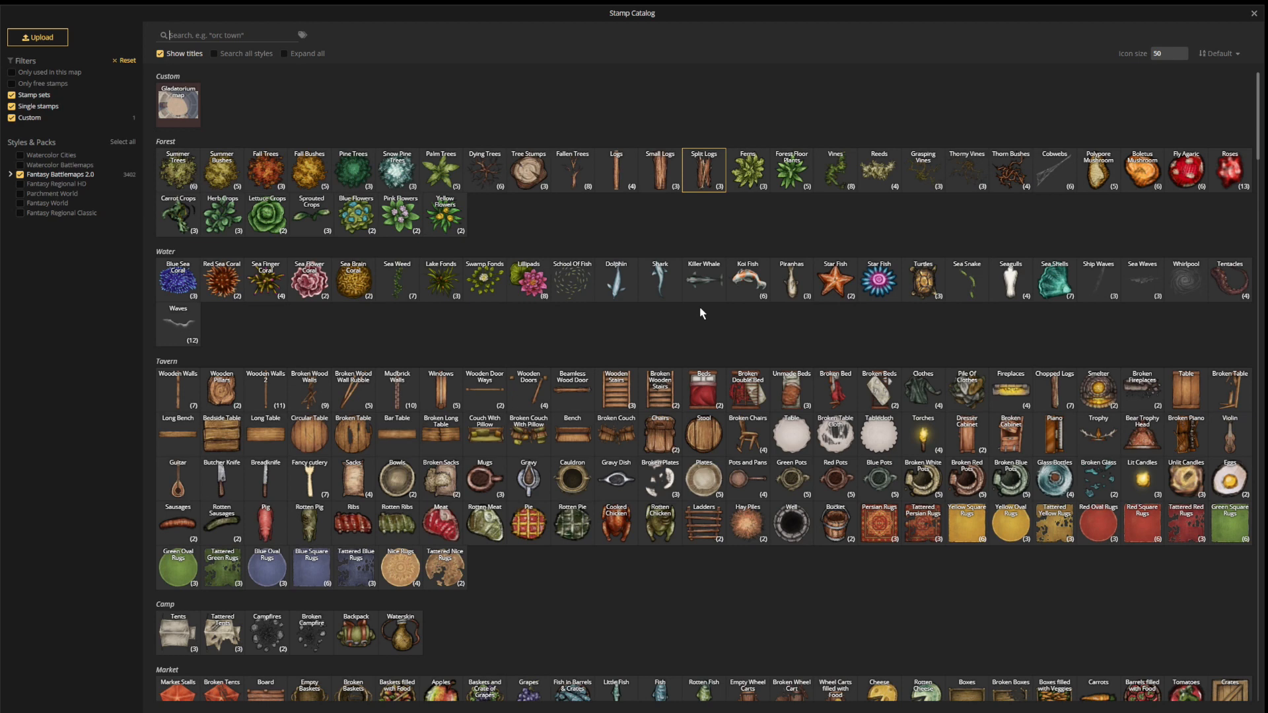
pyautogui.scroll(-1, 698, 311)
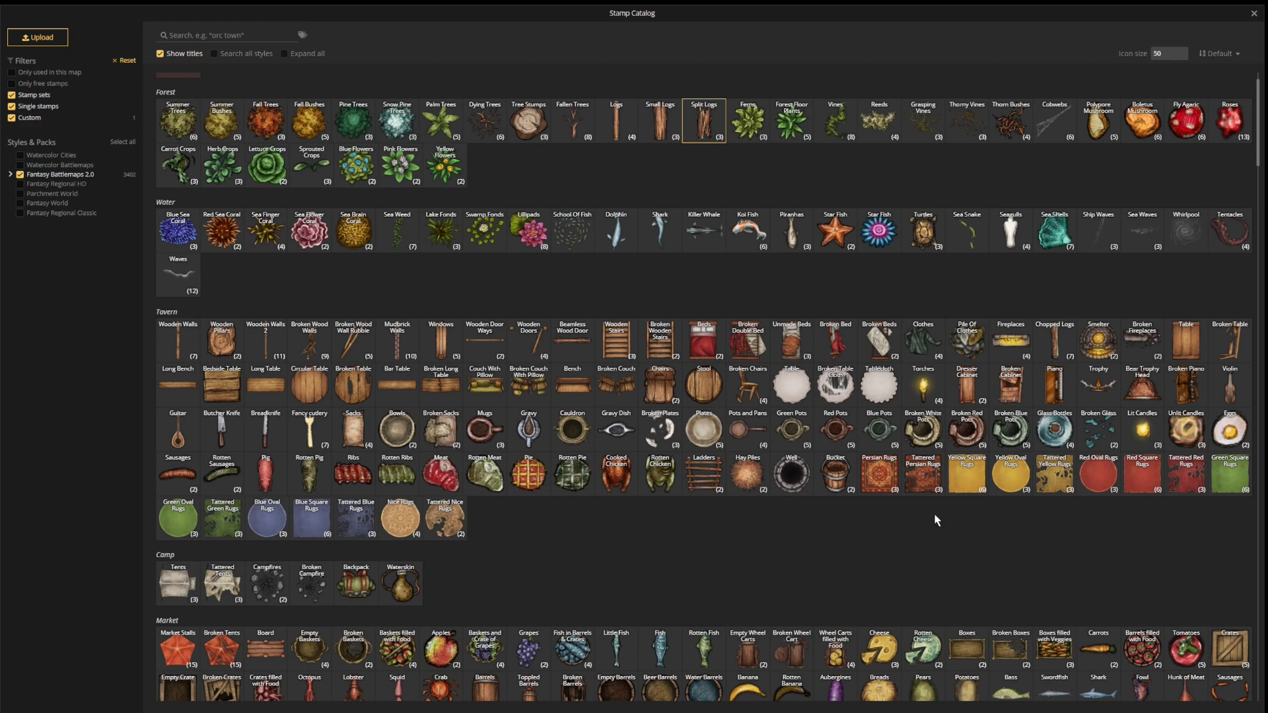
pyautogui.click(702, 478)
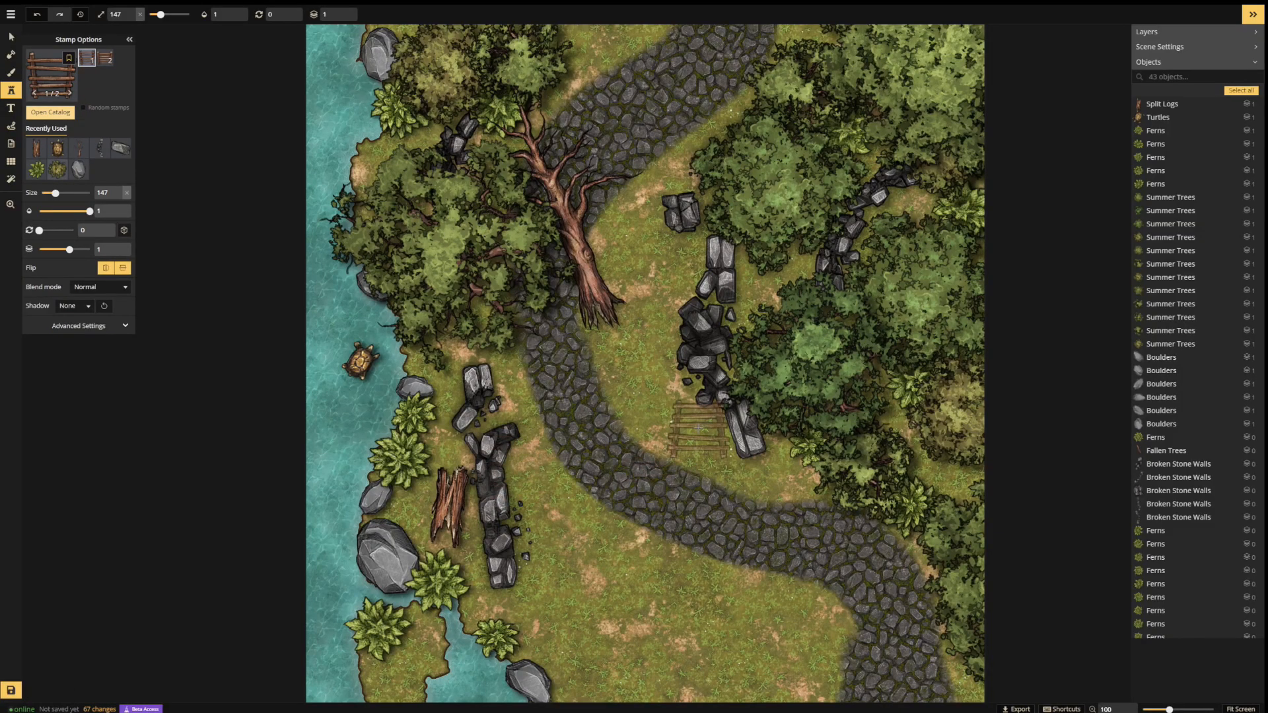
pyautogui.click(867, 228)
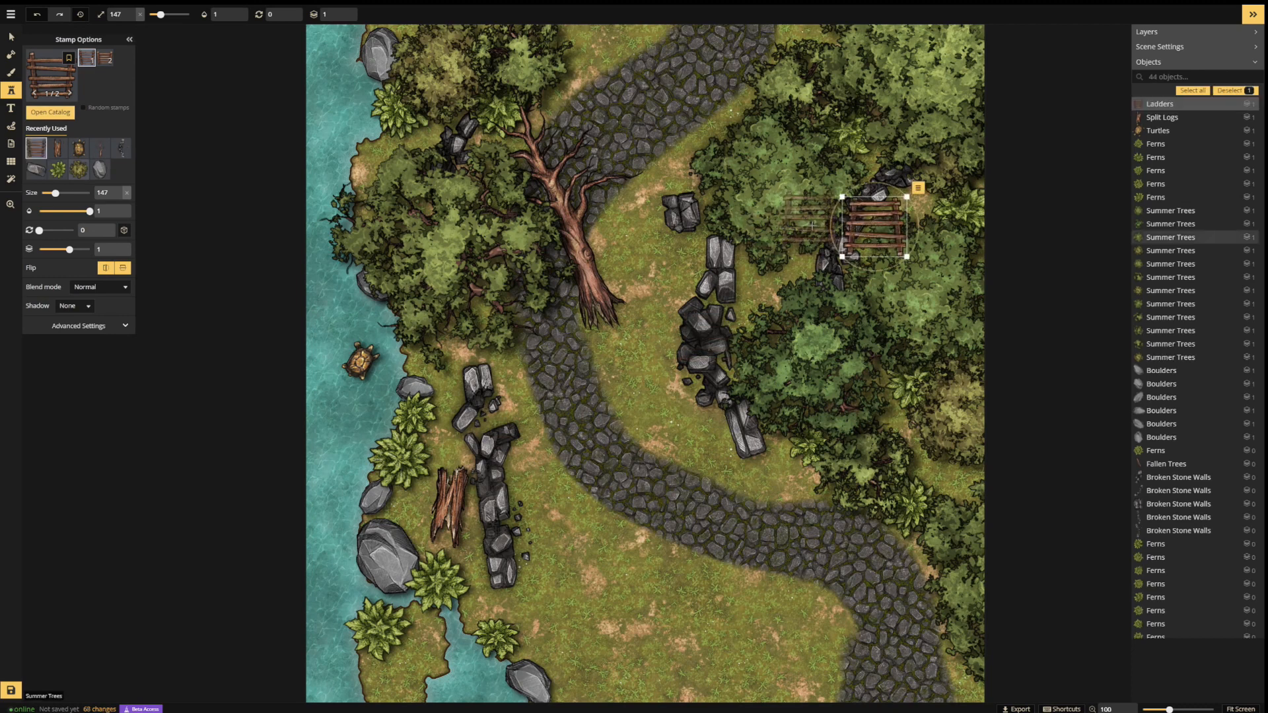
pyautogui.moveTo(833, 214); pyautogui.dragTo(886, 223)
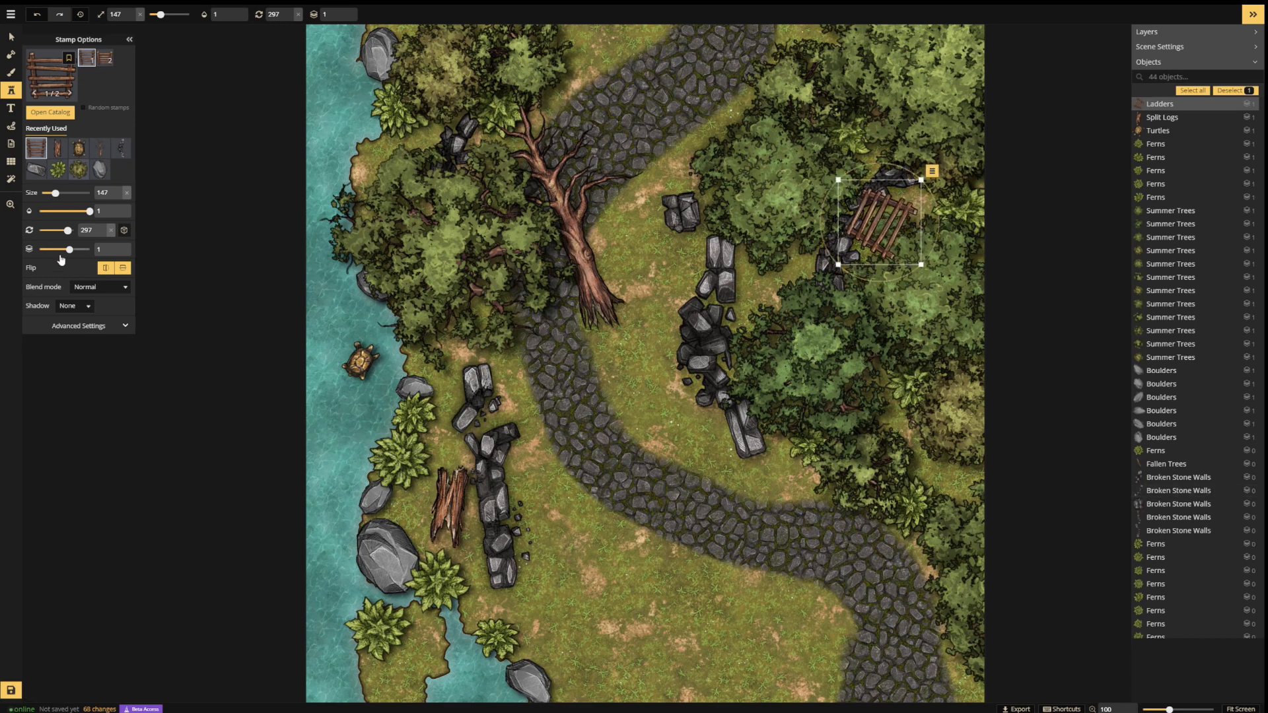
# - Lower the ladder to layer 0 and order it beneath the northeastern broken stone wall and surrounding trees
pyautogui.moveTo(69, 248); pyautogui.dragTo(63, 249)
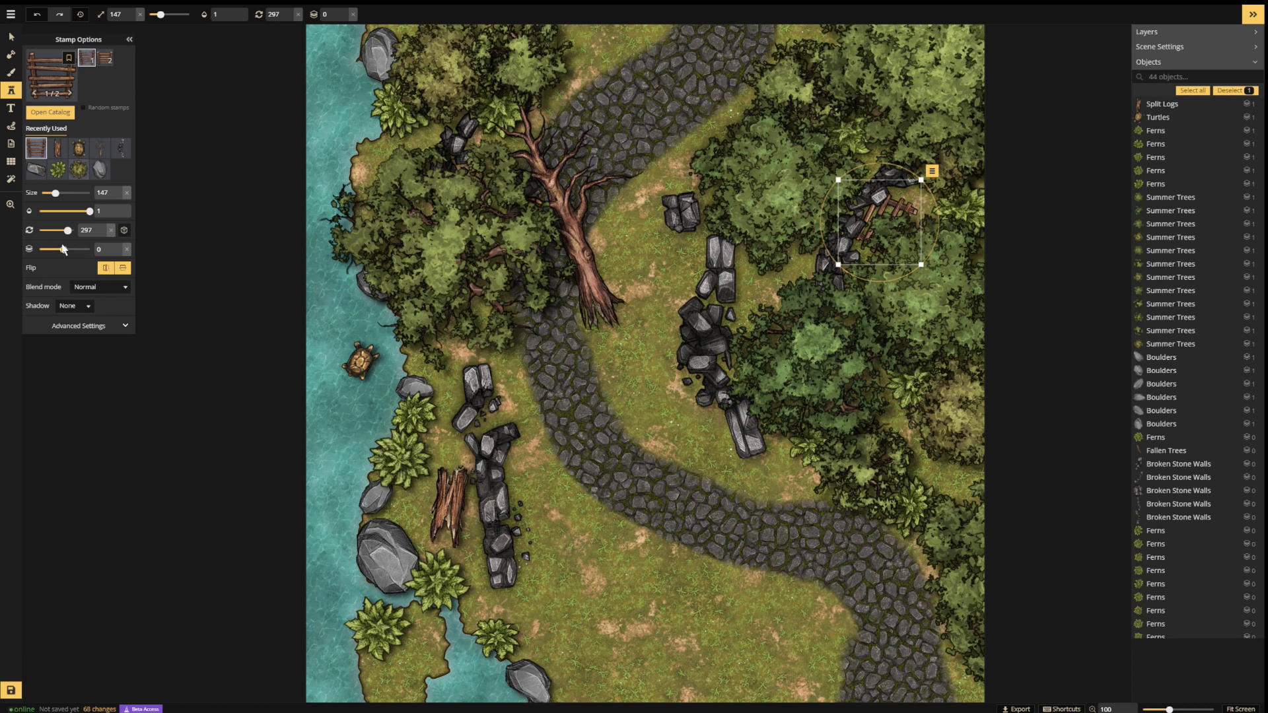
pyautogui.moveTo(65, 250); pyautogui.dragTo(66, 250)
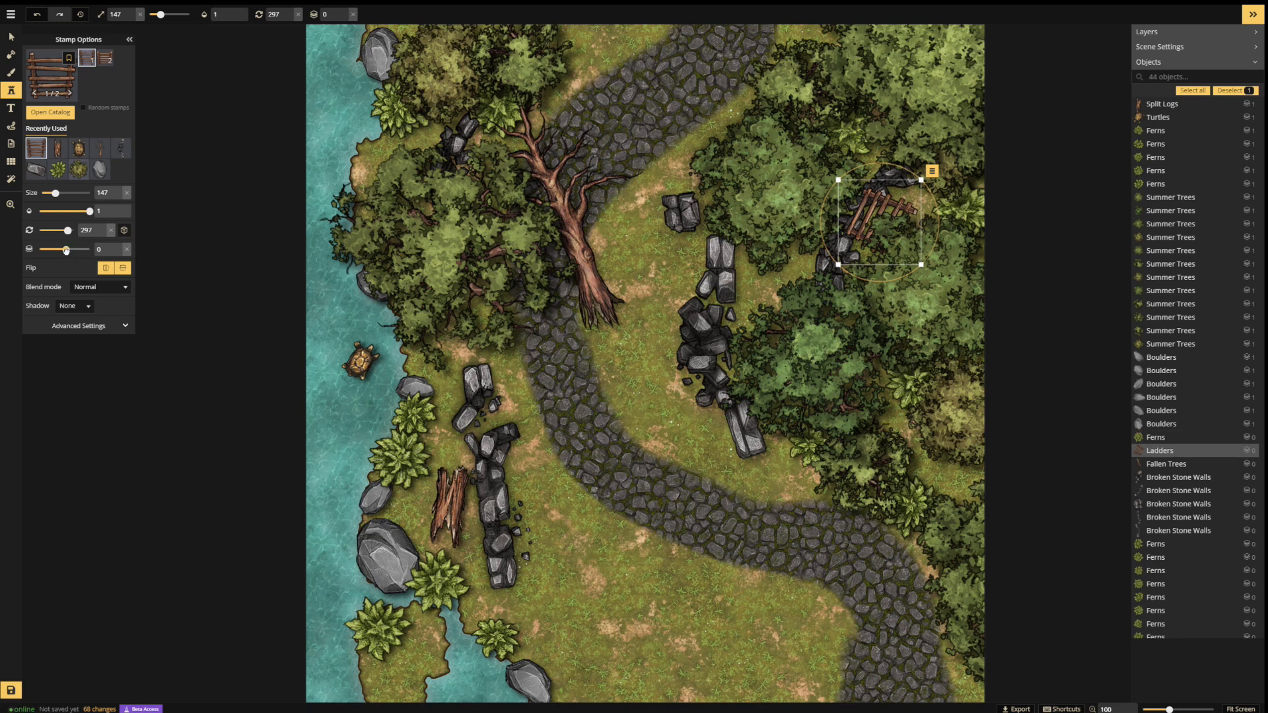
pyautogui.moveTo(65, 250); pyautogui.dragTo(62, 250)
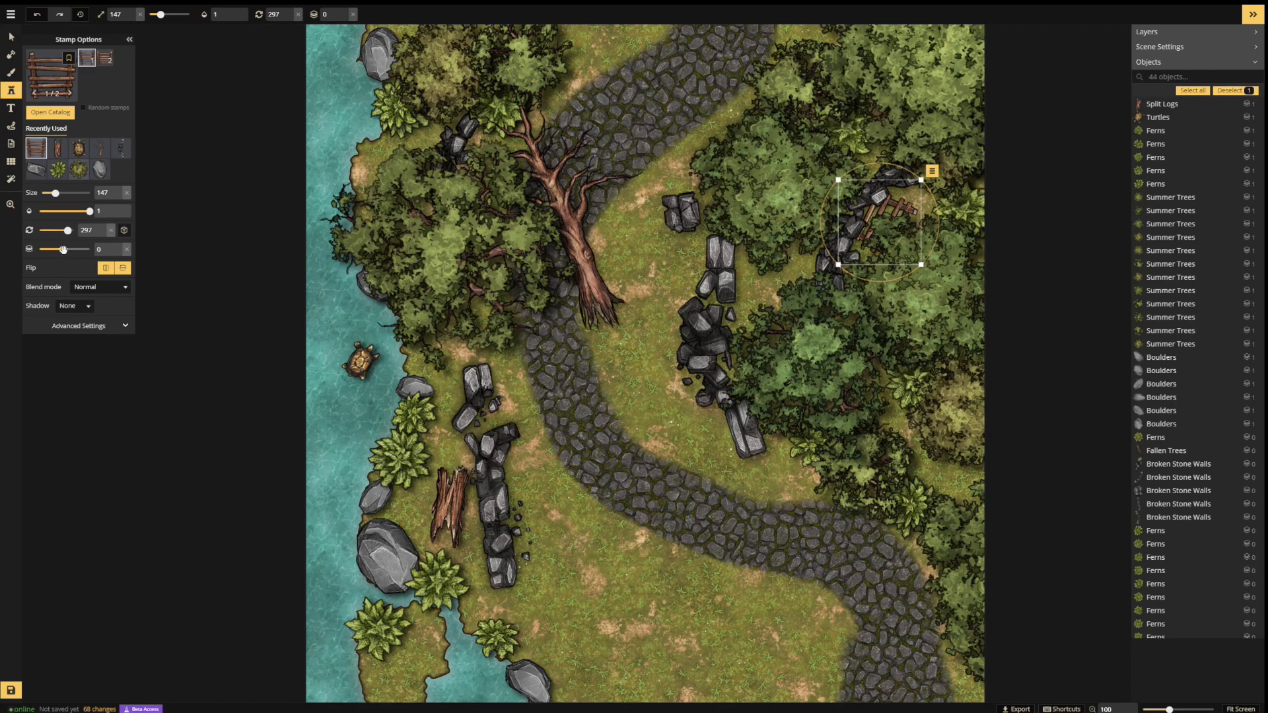
# - Load the Pink Flowers set from the Forest category, set its size to 43 and place three flowers along the northwestern shoreline
pyautogui.click(52, 113)
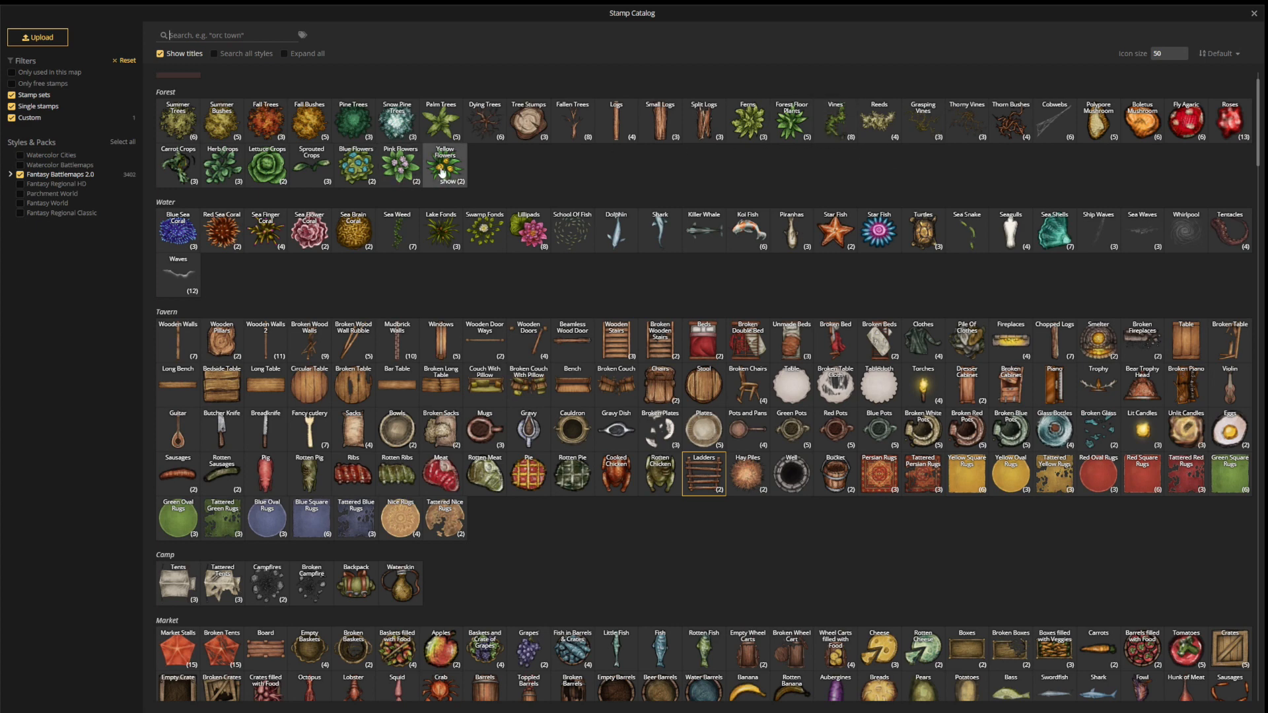
pyautogui.click(399, 166)
pyautogui.click(580, 297)
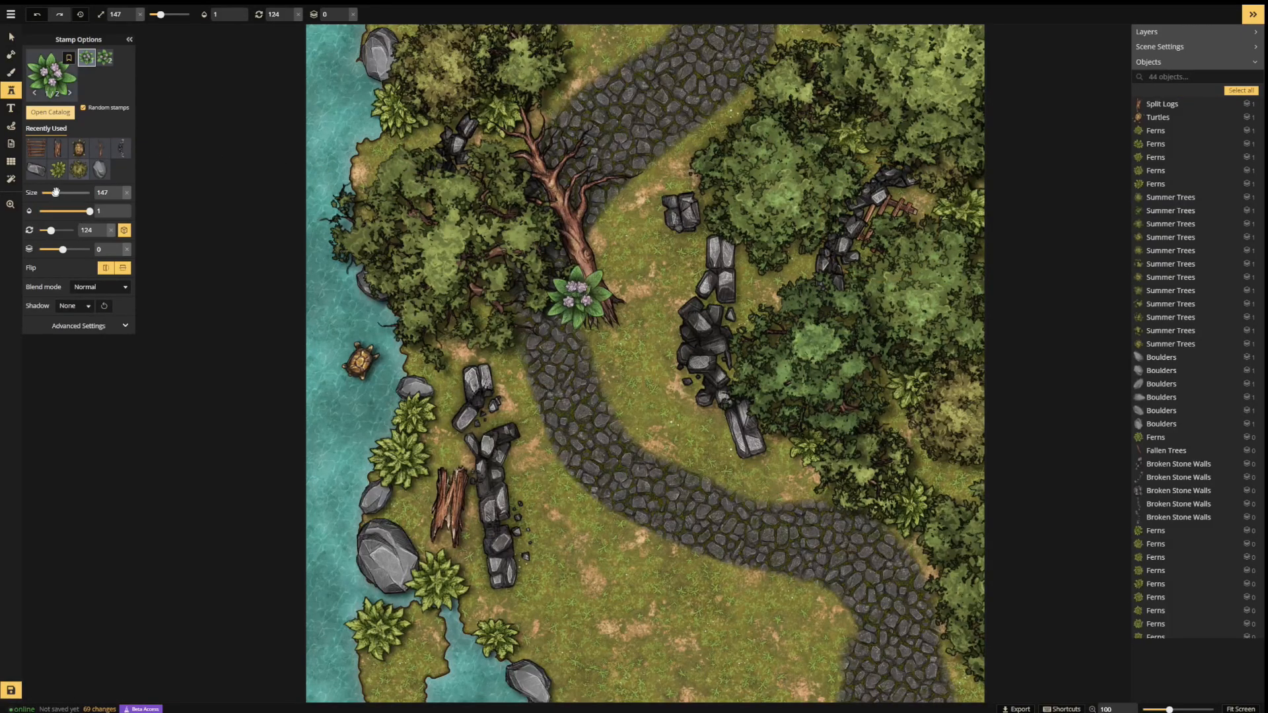
pyautogui.moveTo(56, 192); pyautogui.dragTo(45, 192)
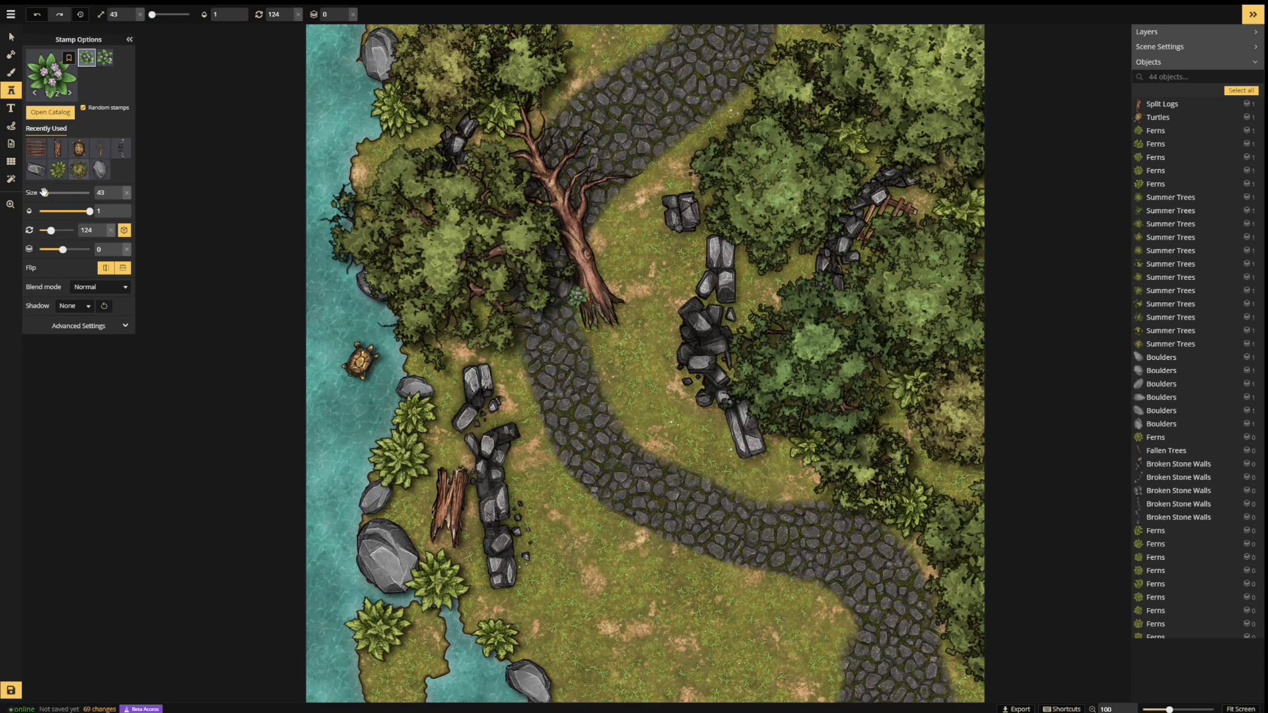
pyautogui.click(383, 135)
pyautogui.click(363, 145)
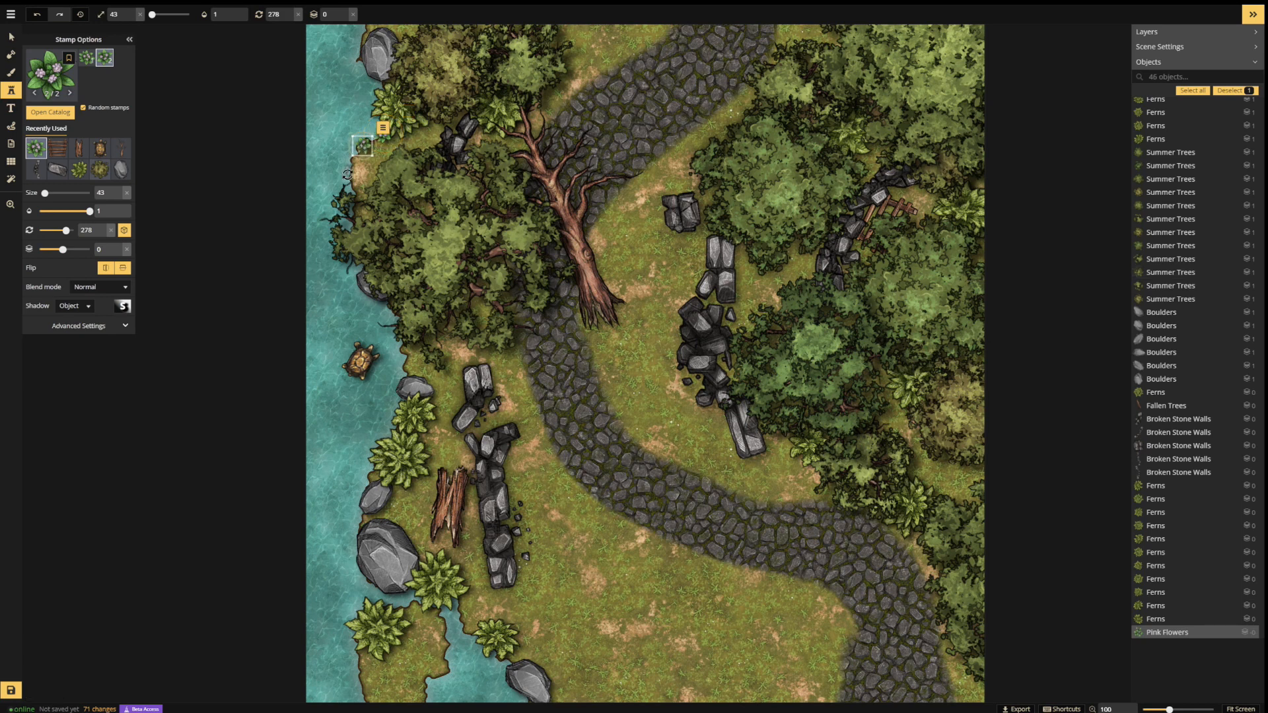
pyautogui.click(353, 179)
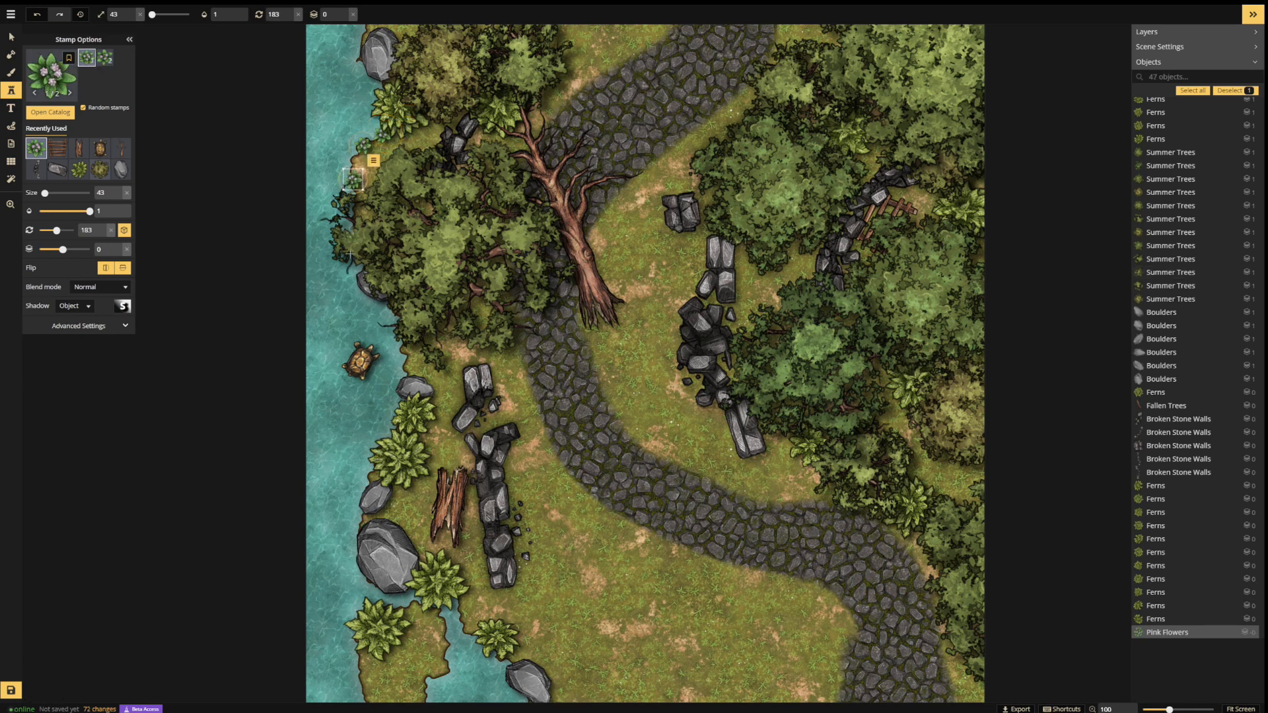
# - Scatter pink flowers down the middle of the western shoreline, from the large tree to the gaps between the coastal boulders
pyautogui.click(389, 306)
pyautogui.click(406, 363)
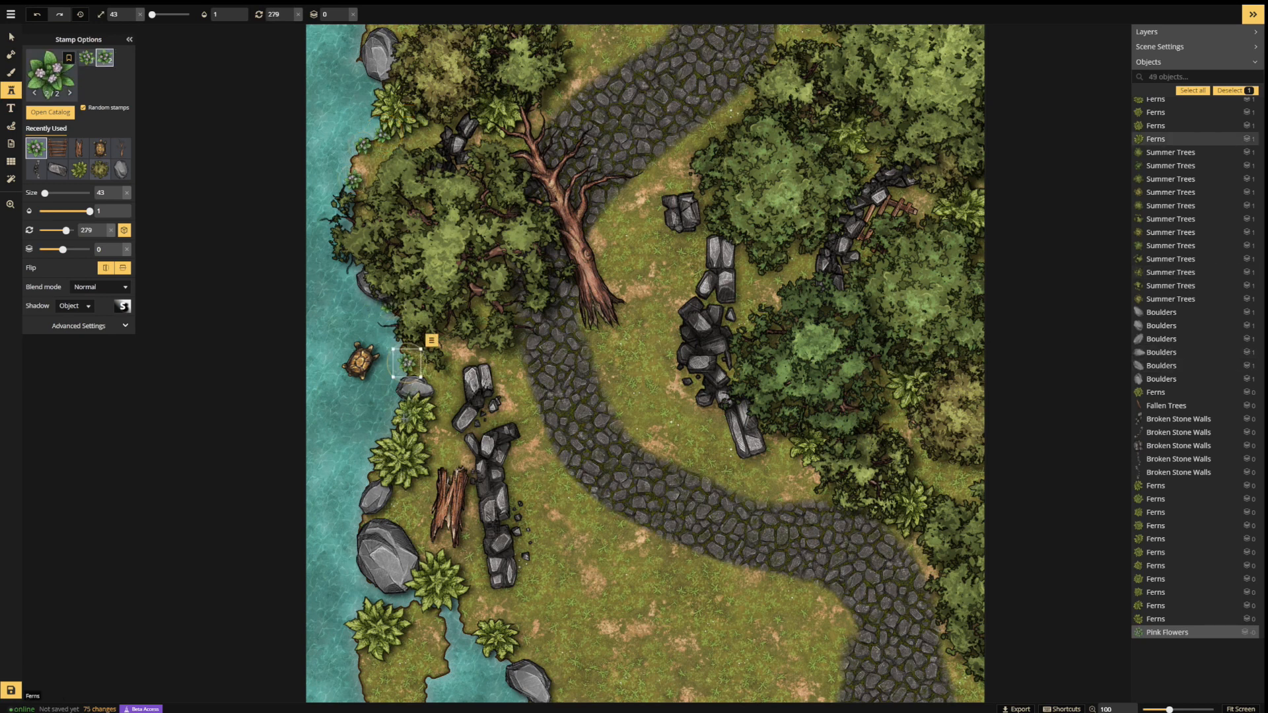
pyautogui.click(395, 430)
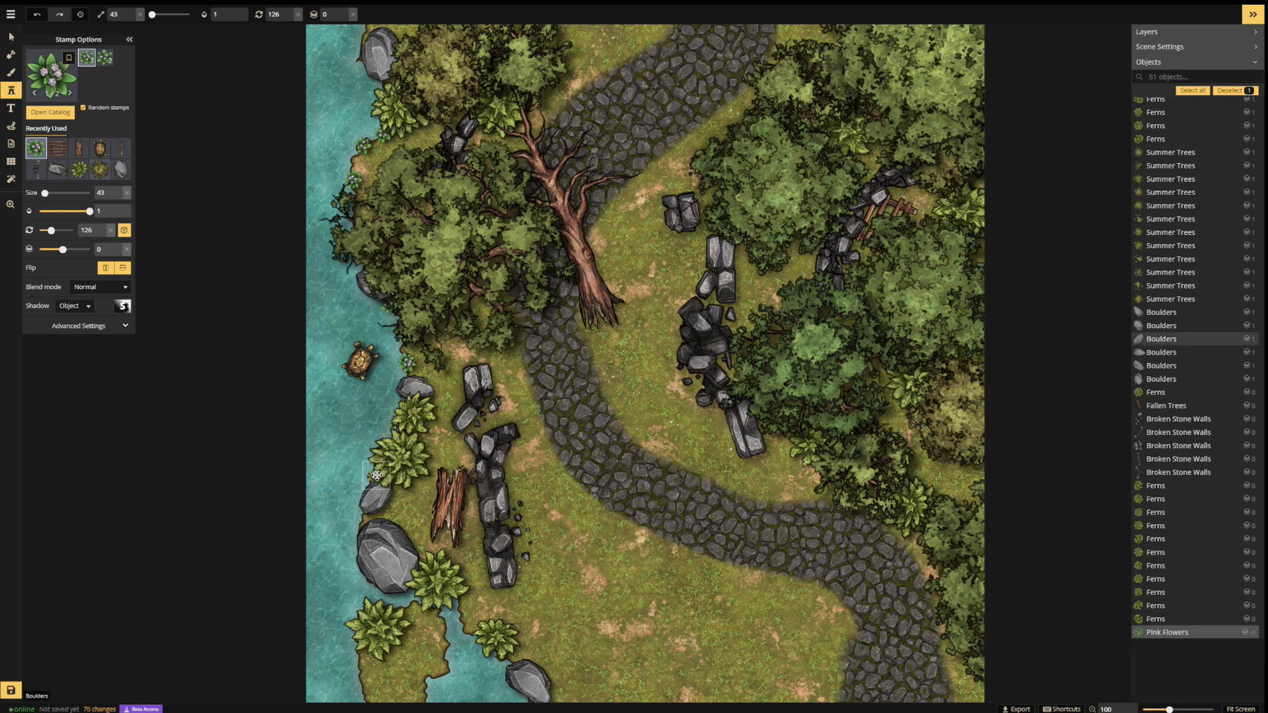
pyautogui.click(375, 475)
pyautogui.click(383, 510)
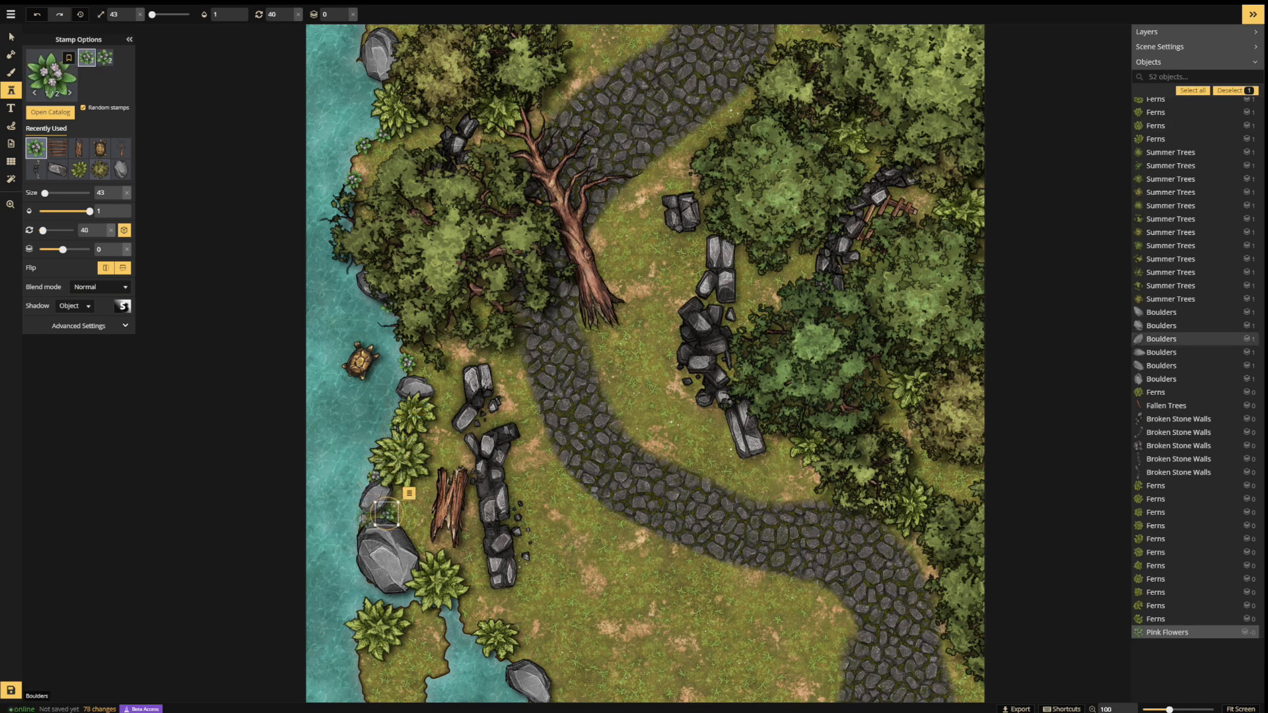
pyautogui.click(363, 519)
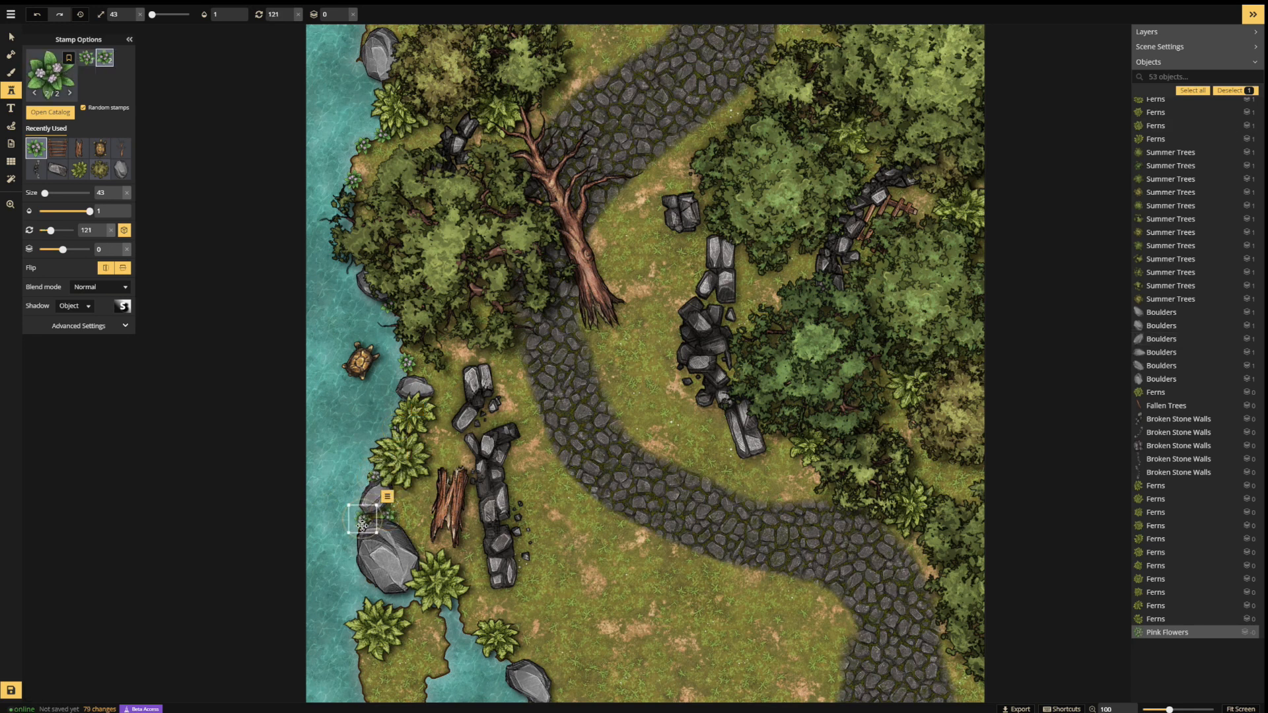
# - Scatter more pink flowers around the southern inlet and southwestern shore, and add two at the northernmost coastal boulder
pyautogui.click(462, 599)
pyautogui.click(469, 632)
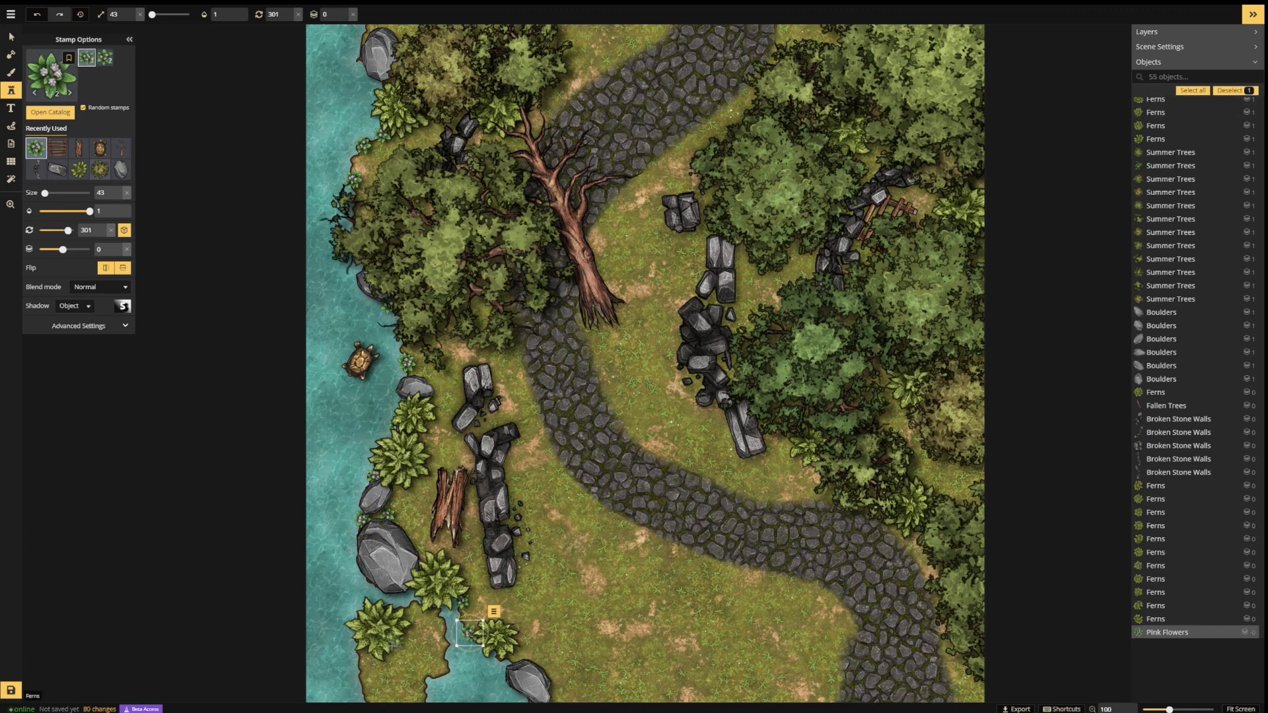
pyautogui.click(412, 610)
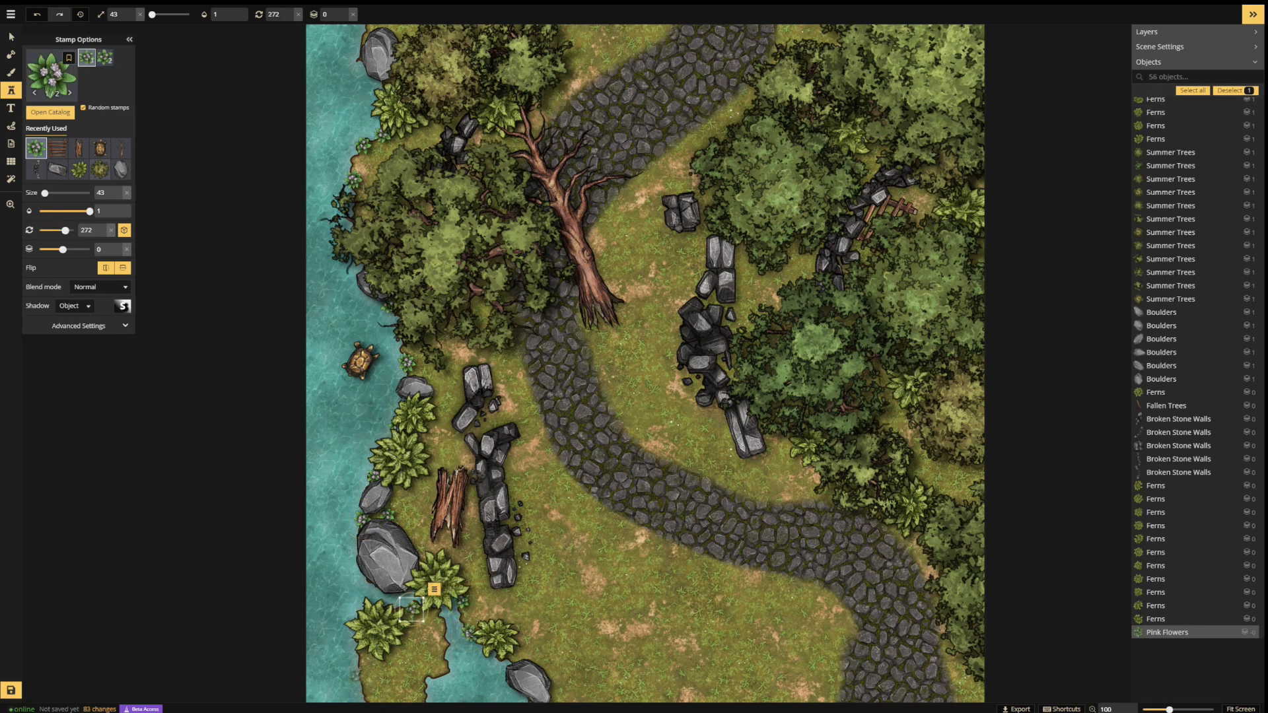
pyautogui.click(361, 659)
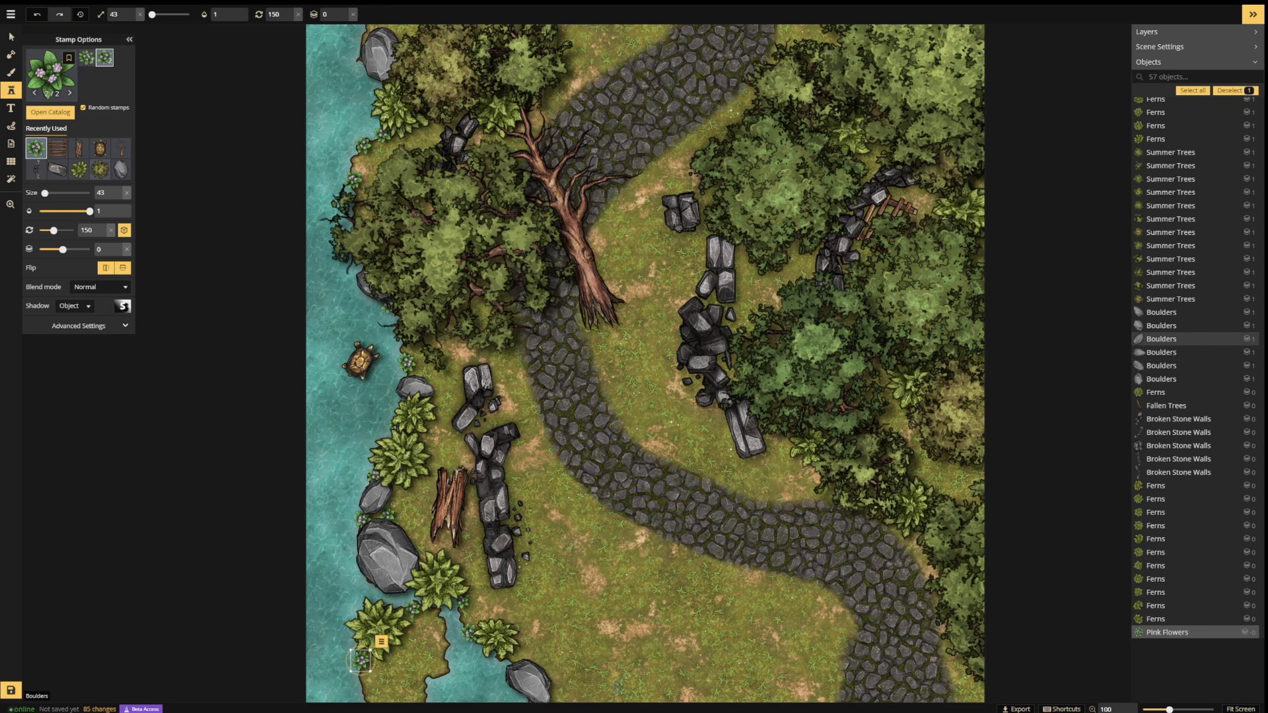
pyautogui.click(514, 657)
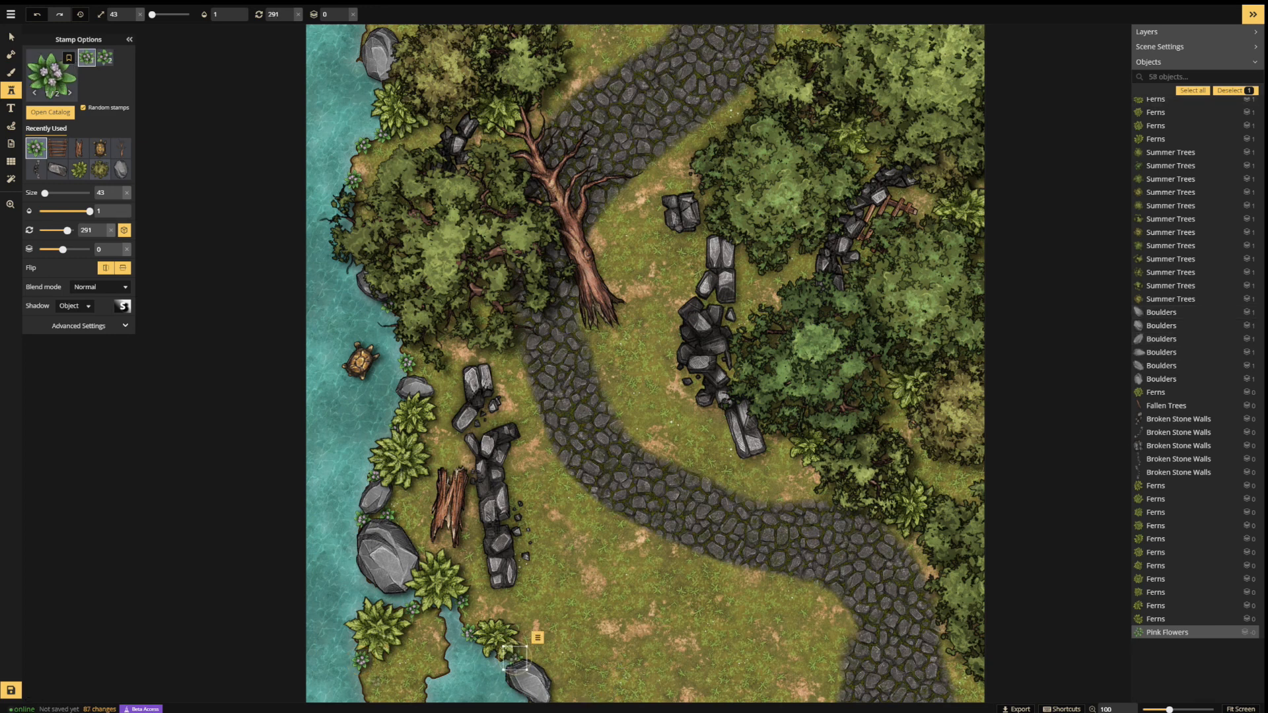
pyautogui.click(367, 675)
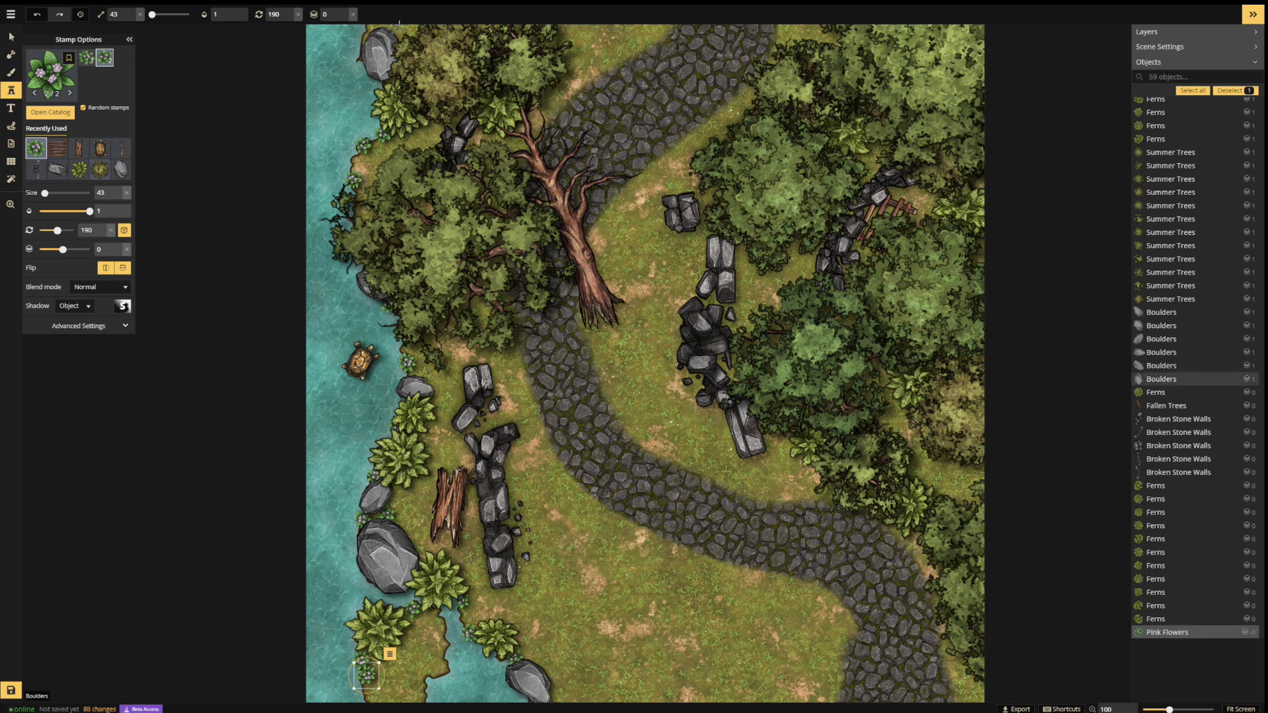
pyautogui.click(387, 34)
pyautogui.click(371, 38)
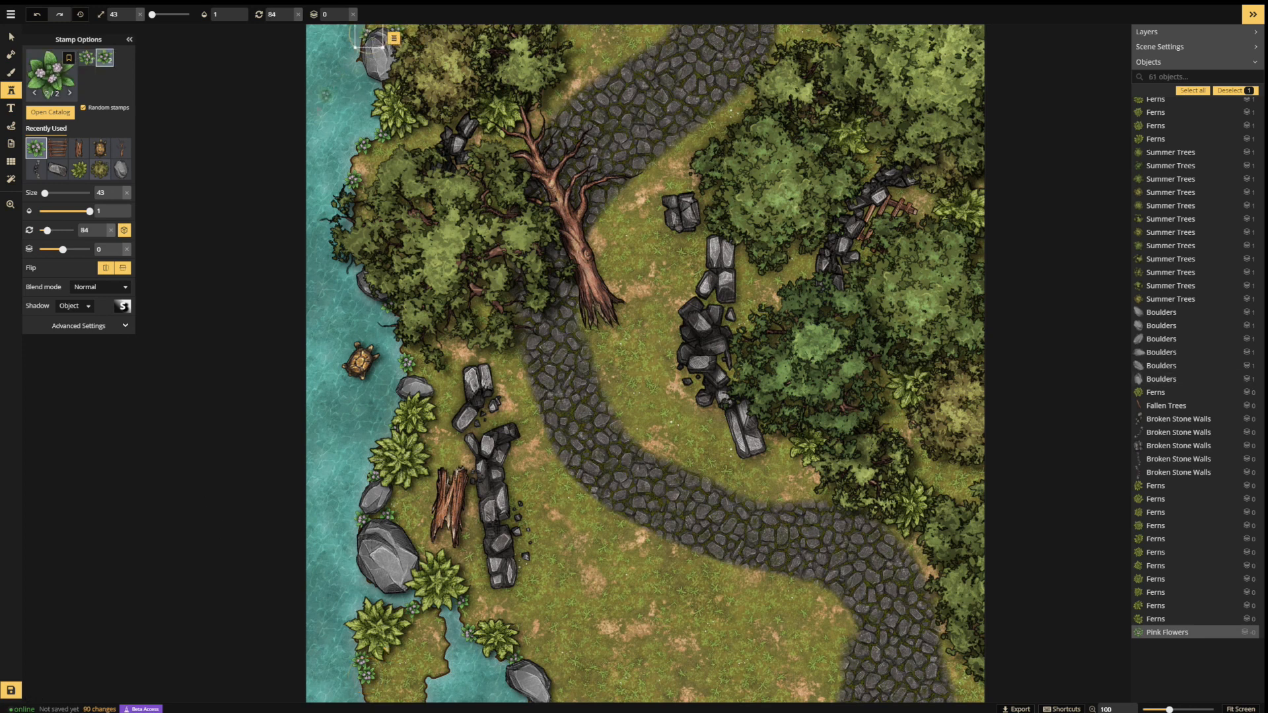
# - Add one pink flower on the northwestern shoreline, and place five Lake Fonds at size 134 along the western shore and southern inlet
pyautogui.click(359, 154)
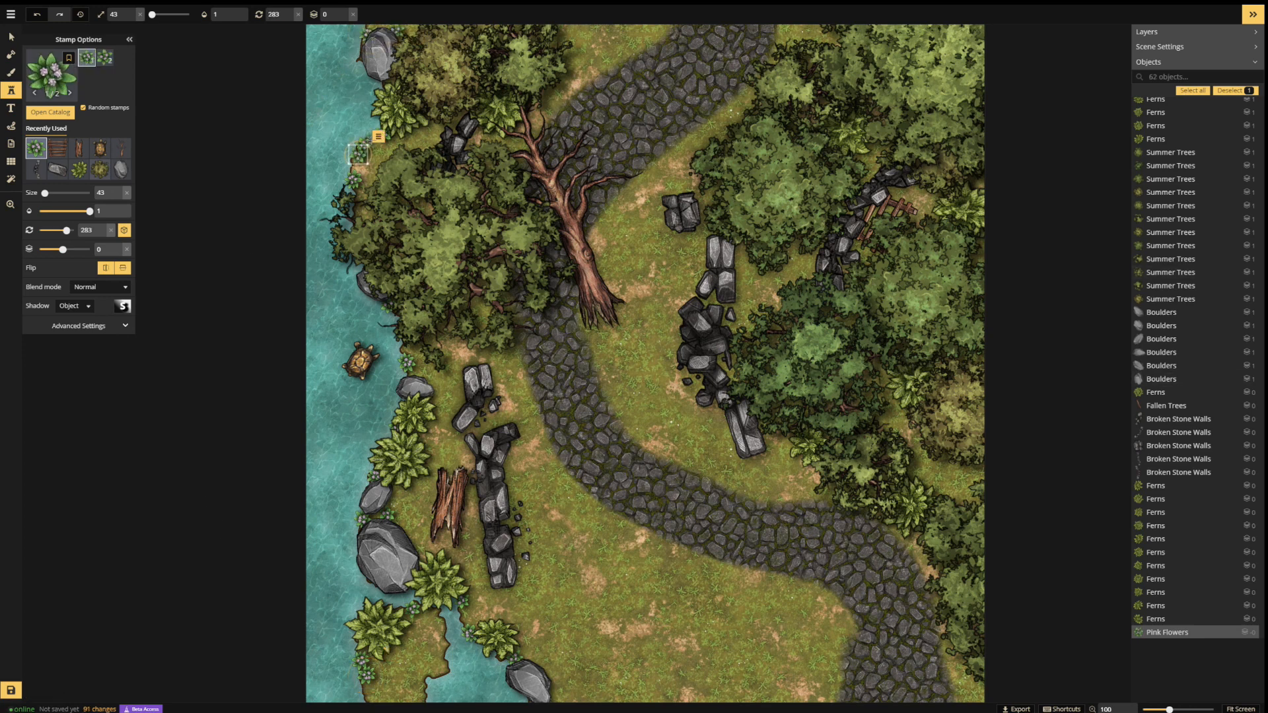
pyautogui.click(51, 113)
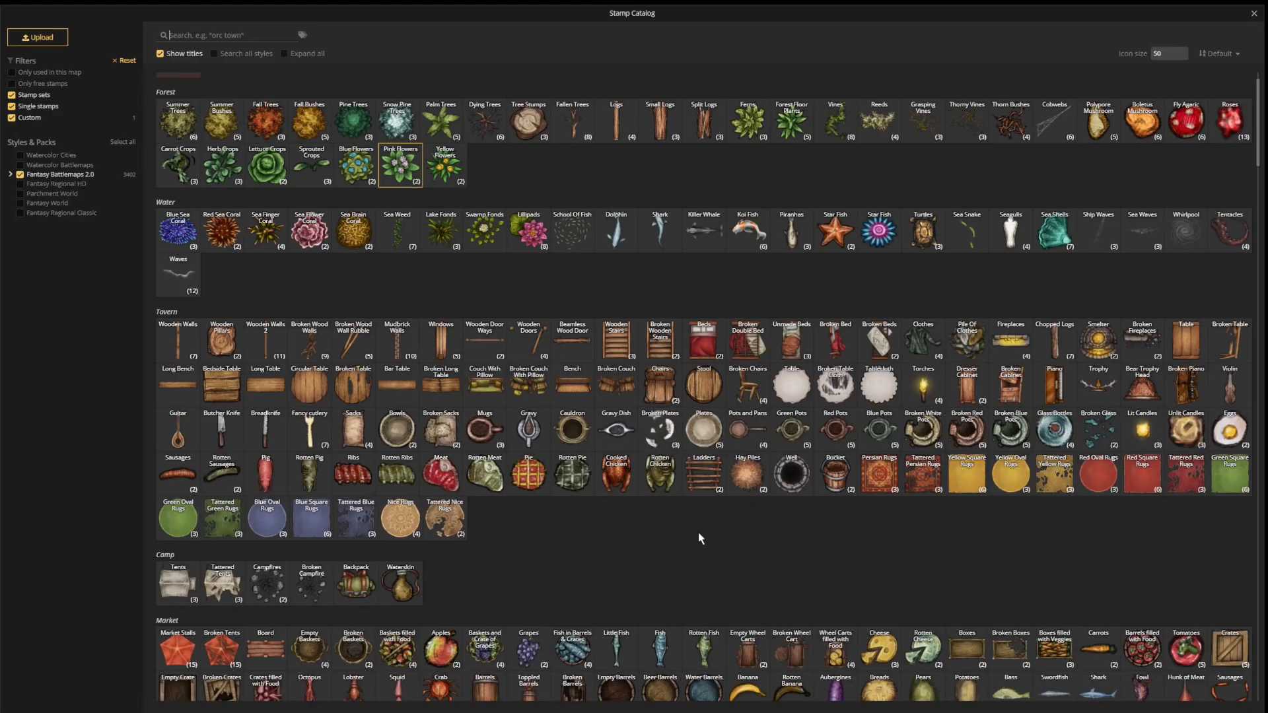
pyautogui.click(440, 236)
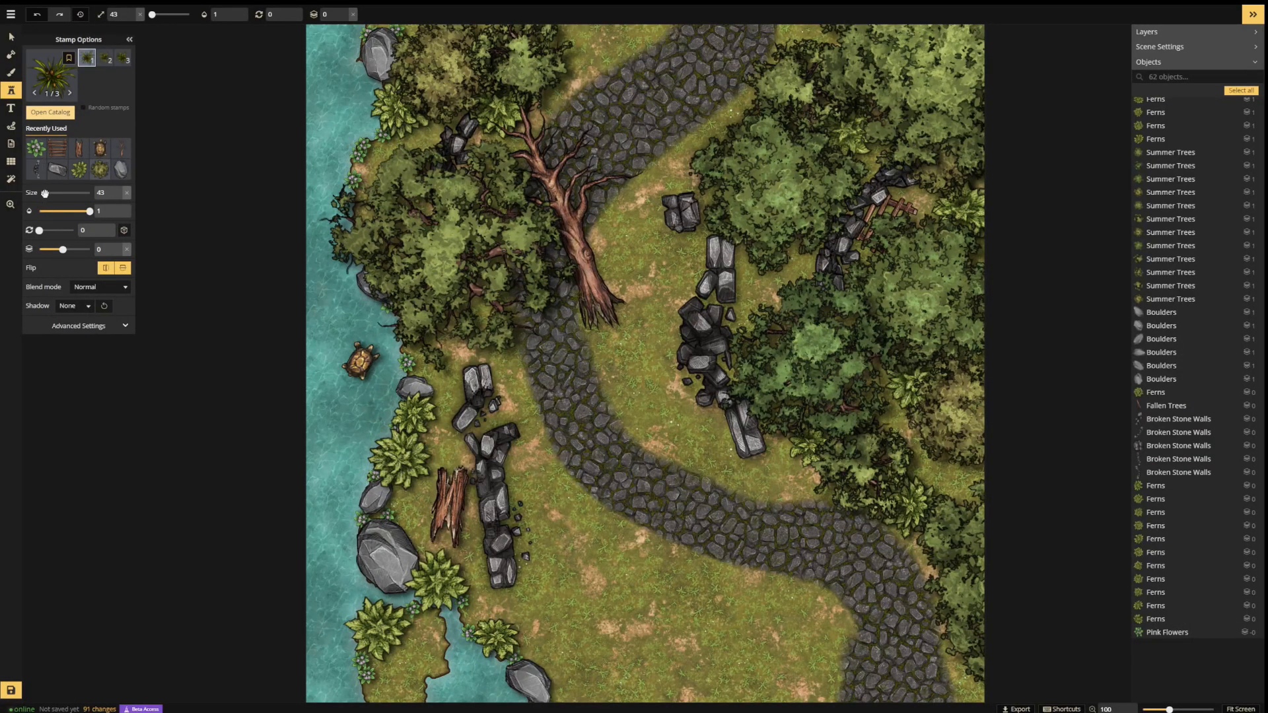
pyautogui.moveTo(44, 193); pyautogui.dragTo(54, 194)
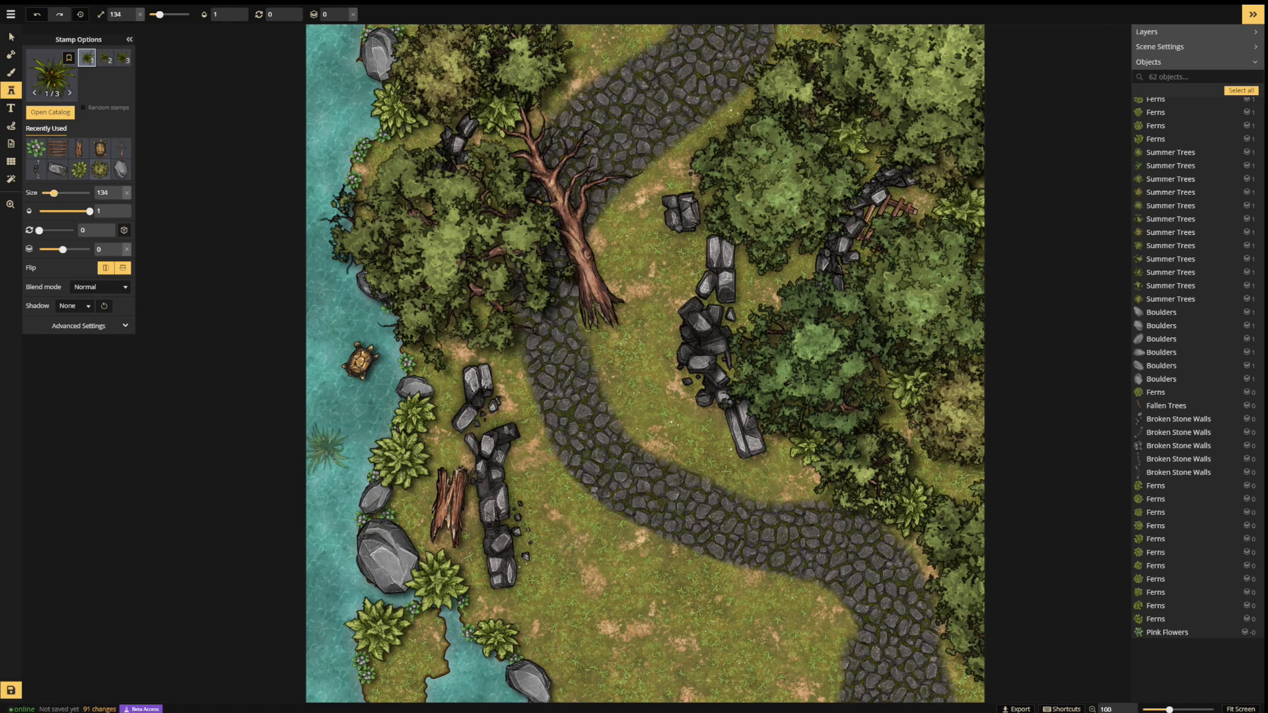
pyautogui.click(356, 483)
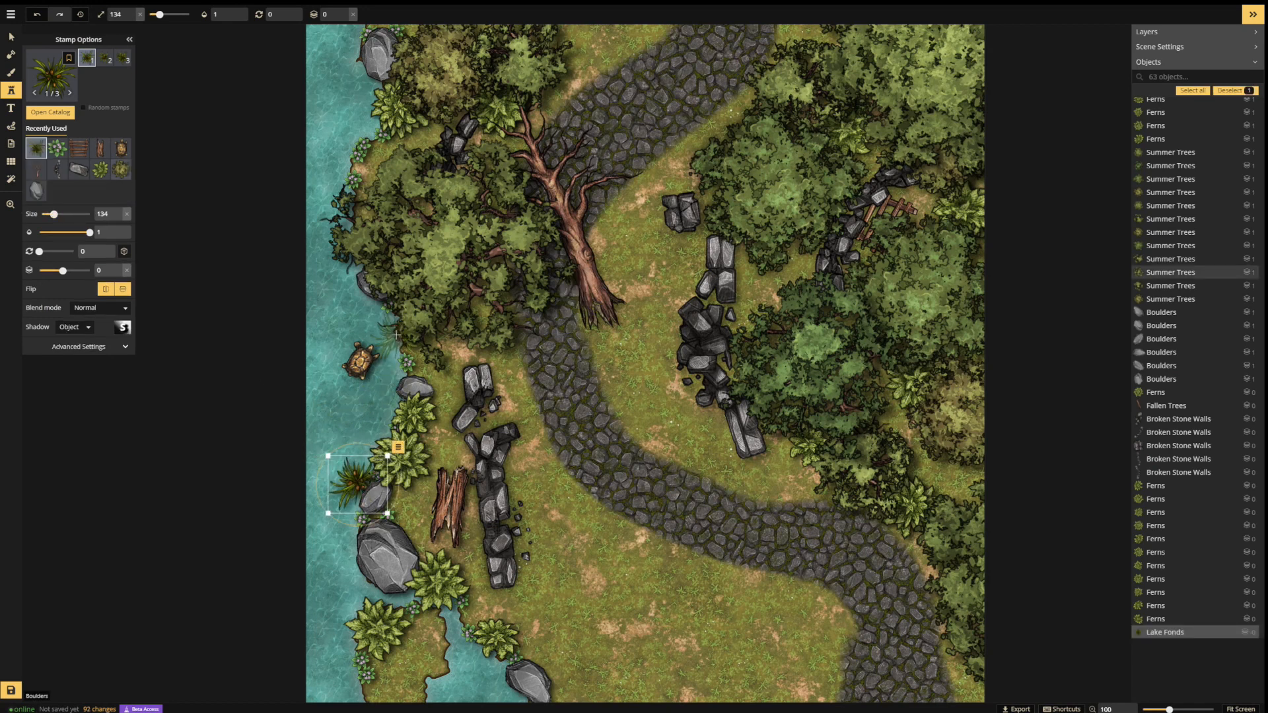
pyautogui.click(381, 311)
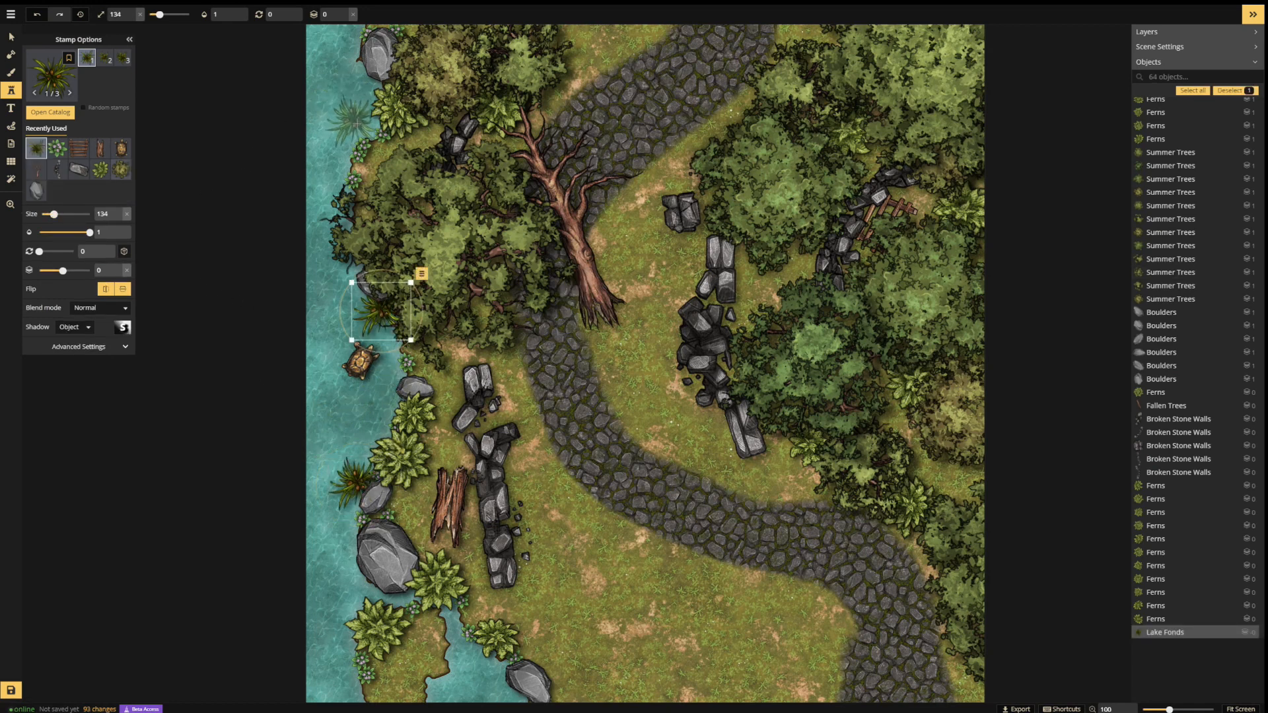
pyautogui.click(369, 129)
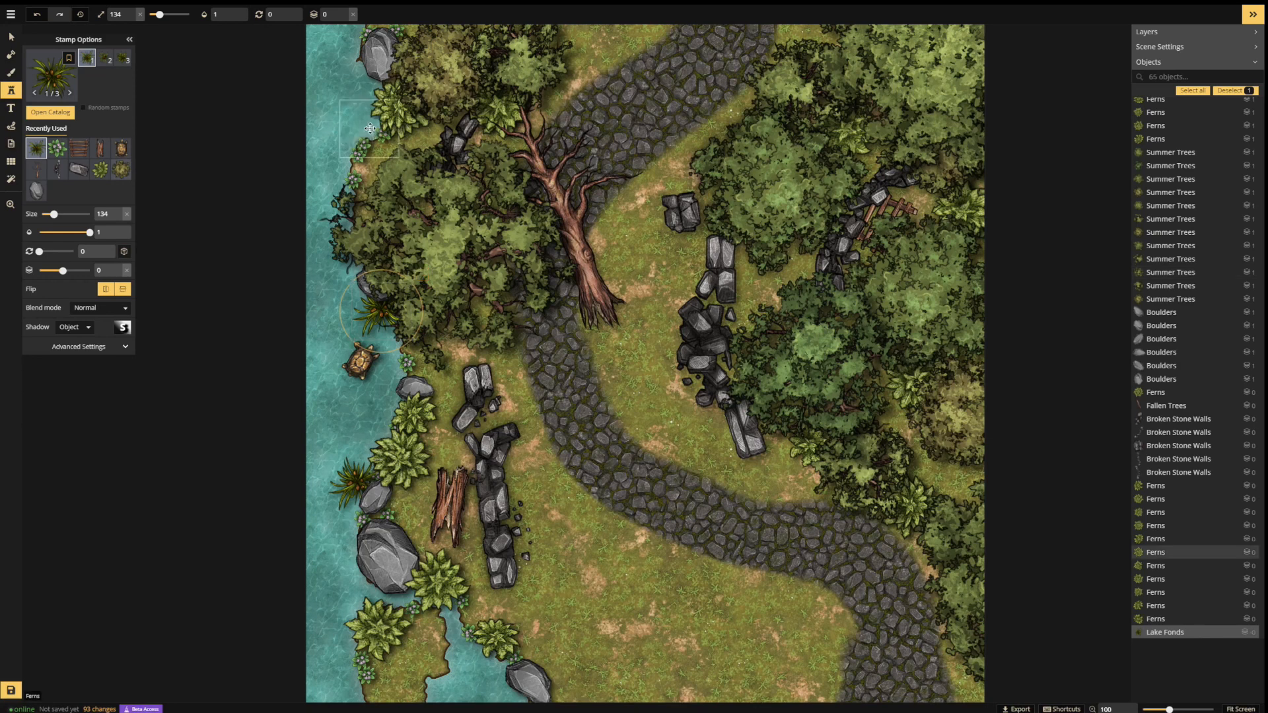
pyautogui.click(453, 624)
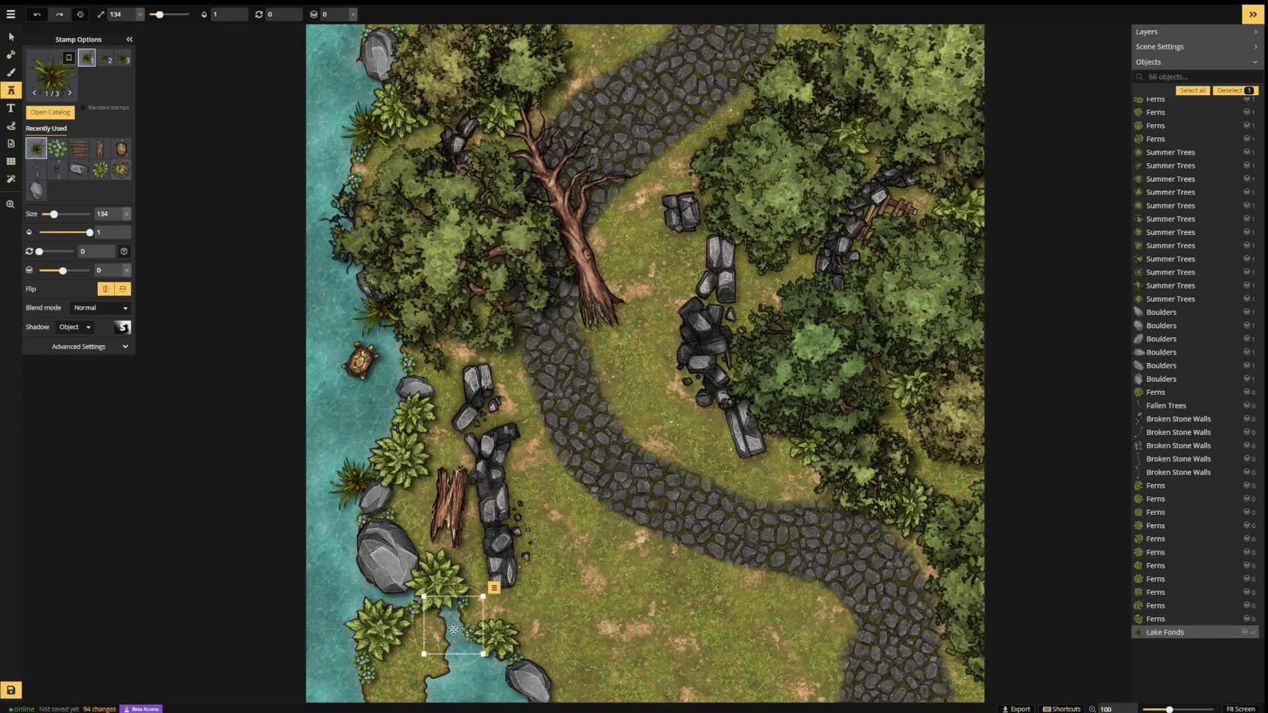
pyautogui.click(439, 681)
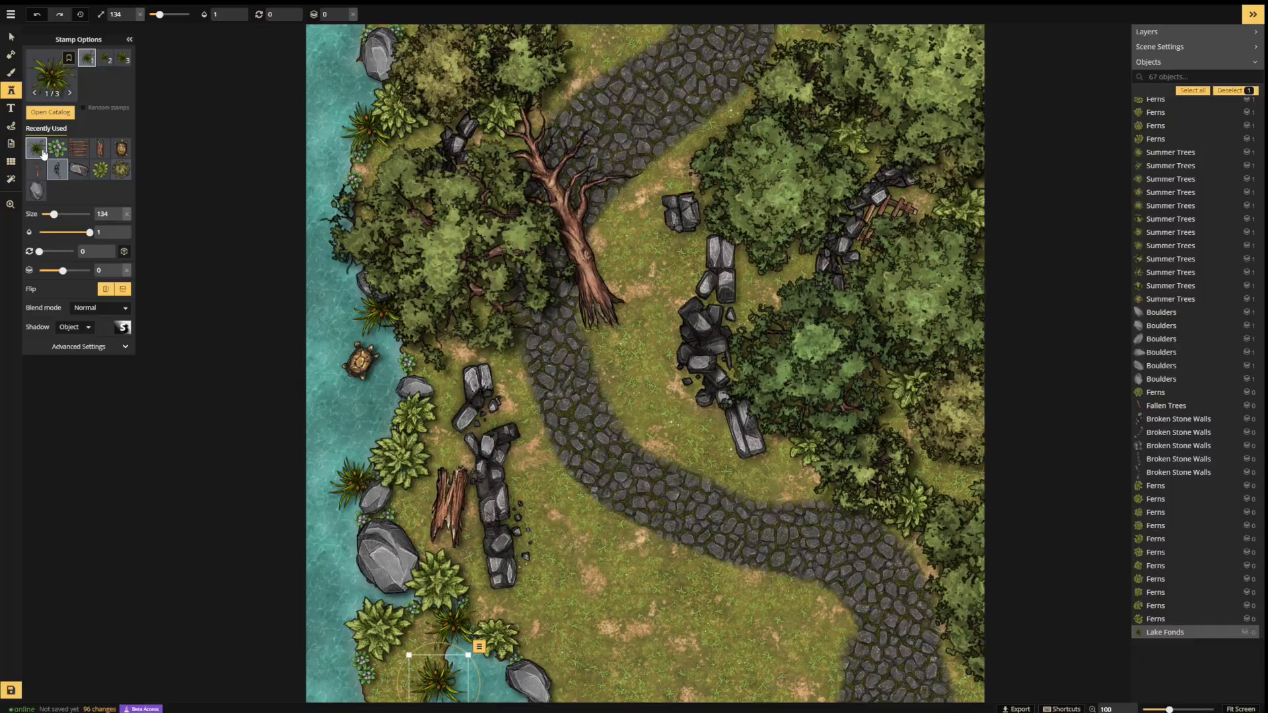
# - Place a Broken Campfire from the Camp category, resize it to 64 and move it into the southern clearing
pyautogui.click(51, 112)
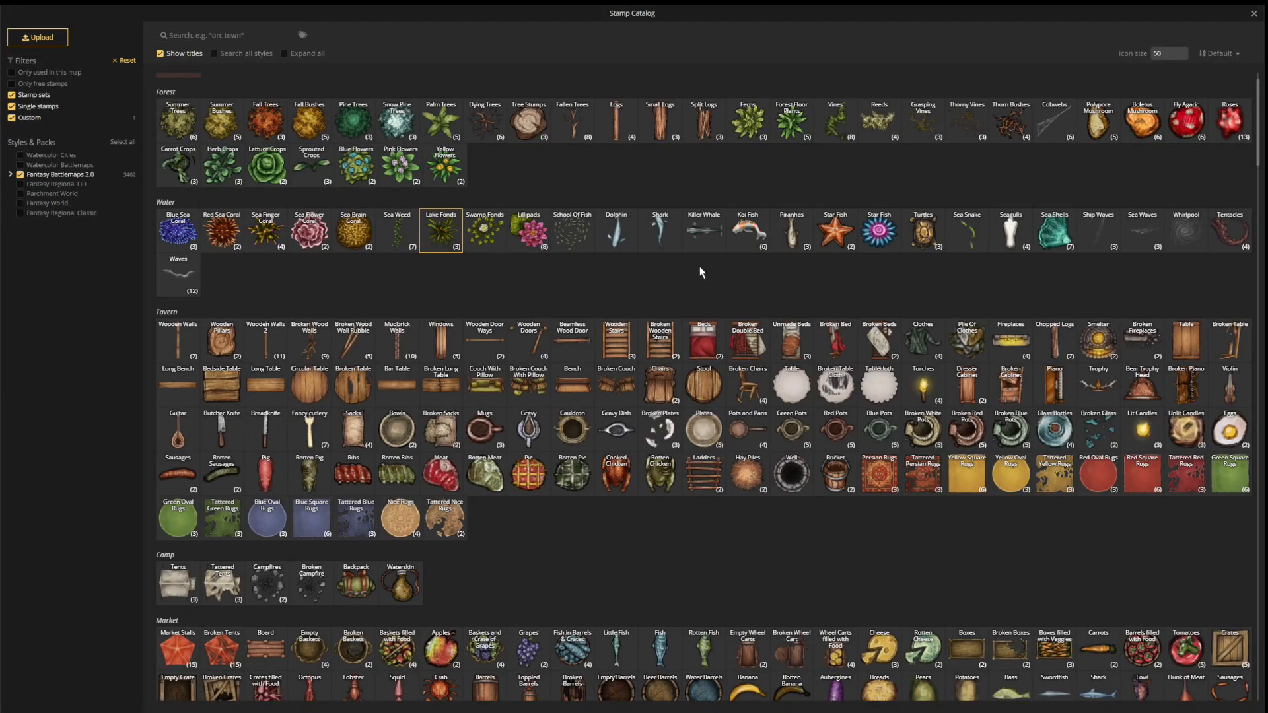
pyautogui.scroll(-3, 711, 544)
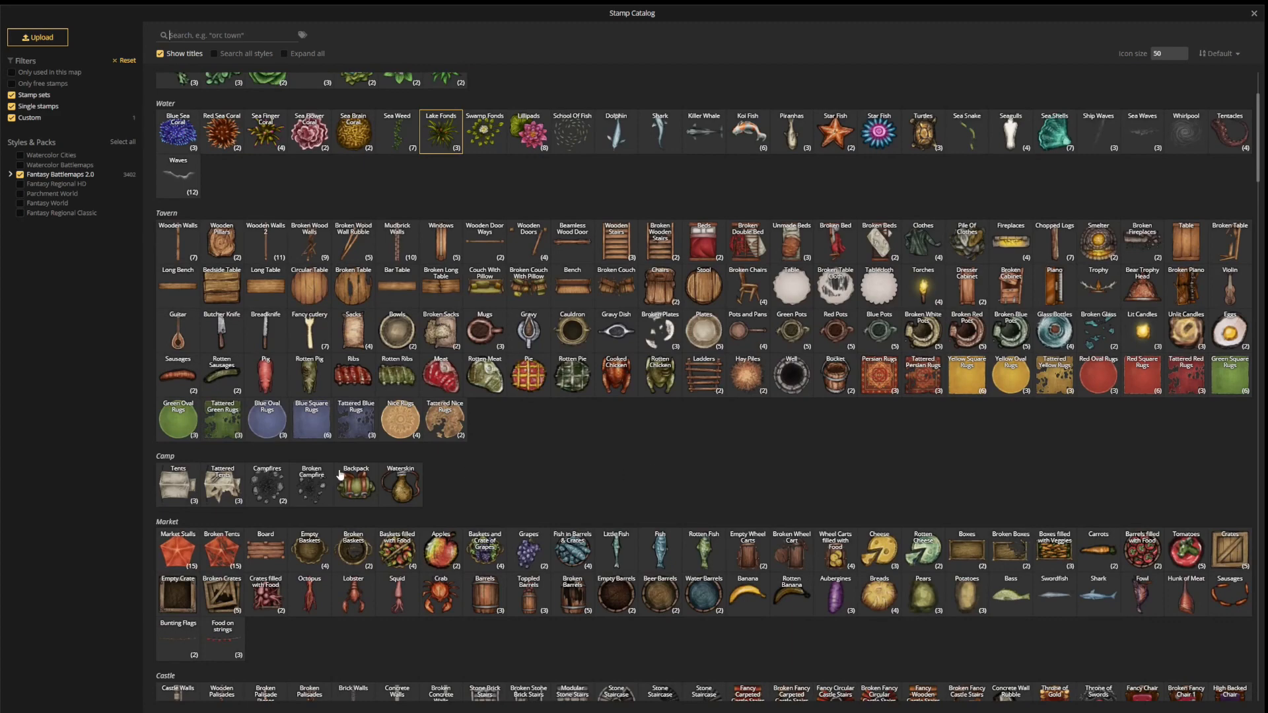
pyautogui.click(311, 485)
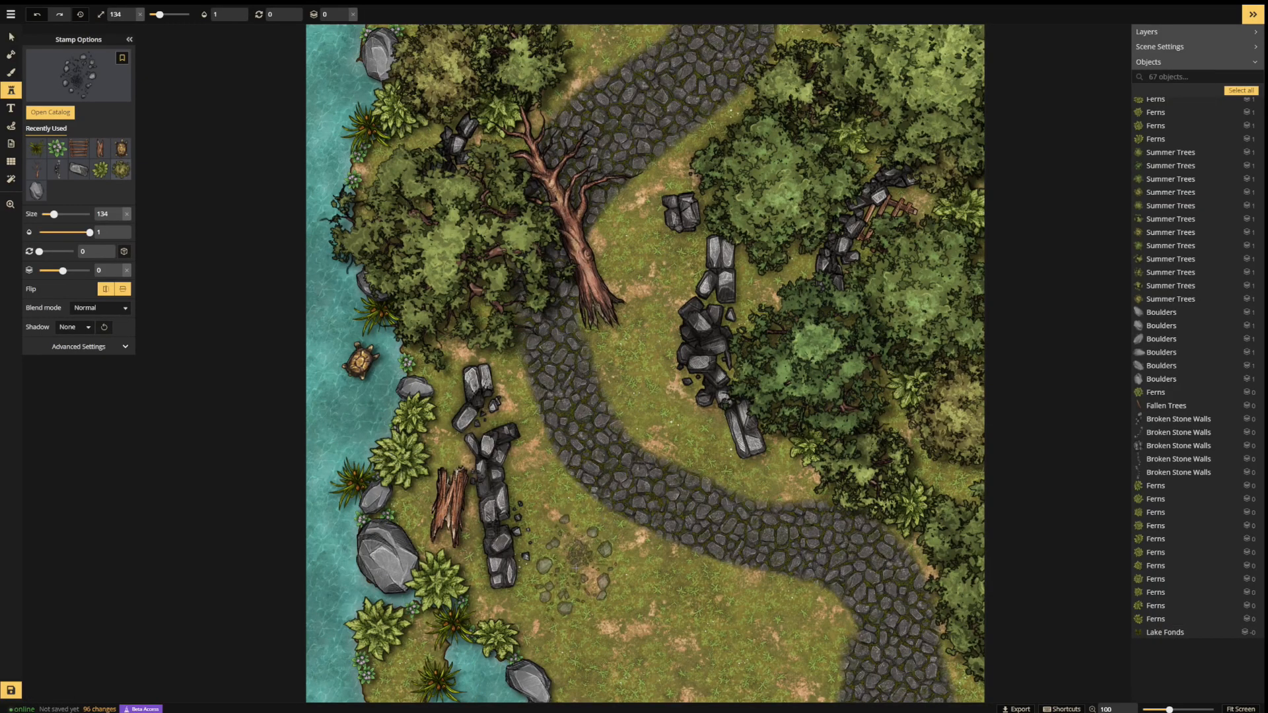
pyautogui.click(579, 568)
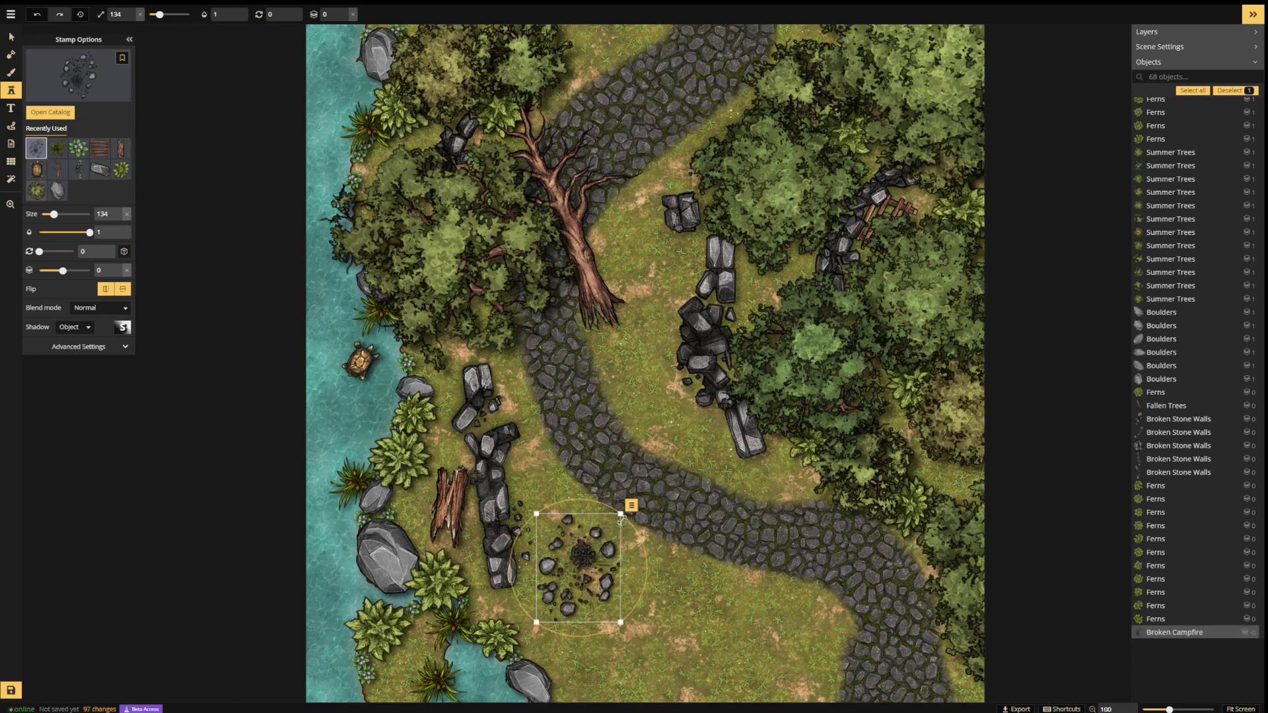
pyautogui.moveTo(622, 519); pyautogui.dragTo(663, 639)
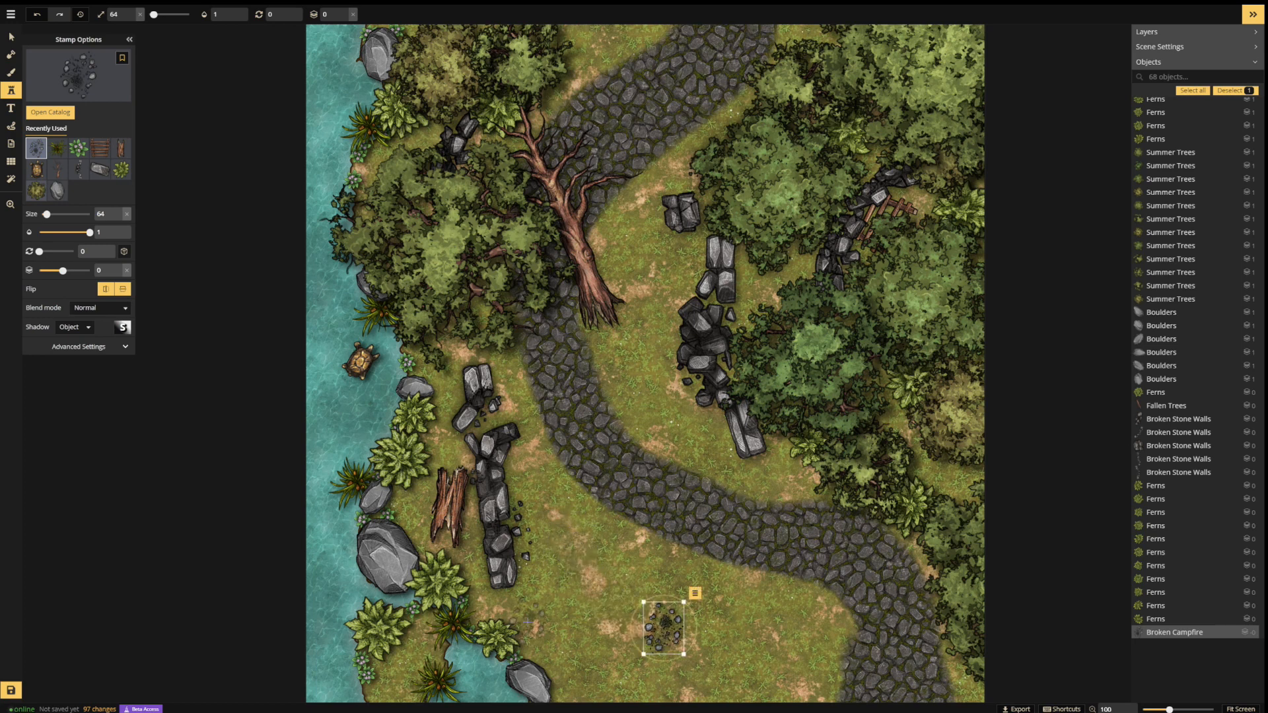
# - Place a Tattered Tents stamp from the Camp category at size 134, just west of the broken campfire
pyautogui.click(30, 104)
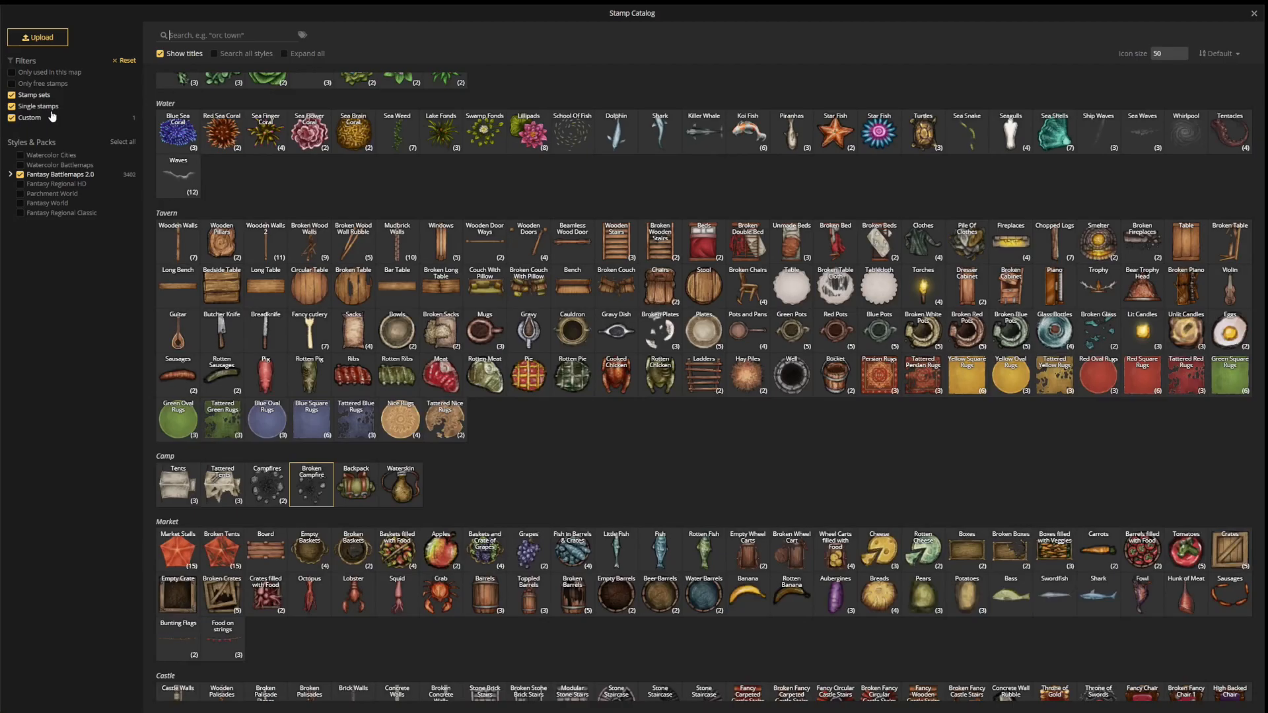
pyautogui.click(219, 490)
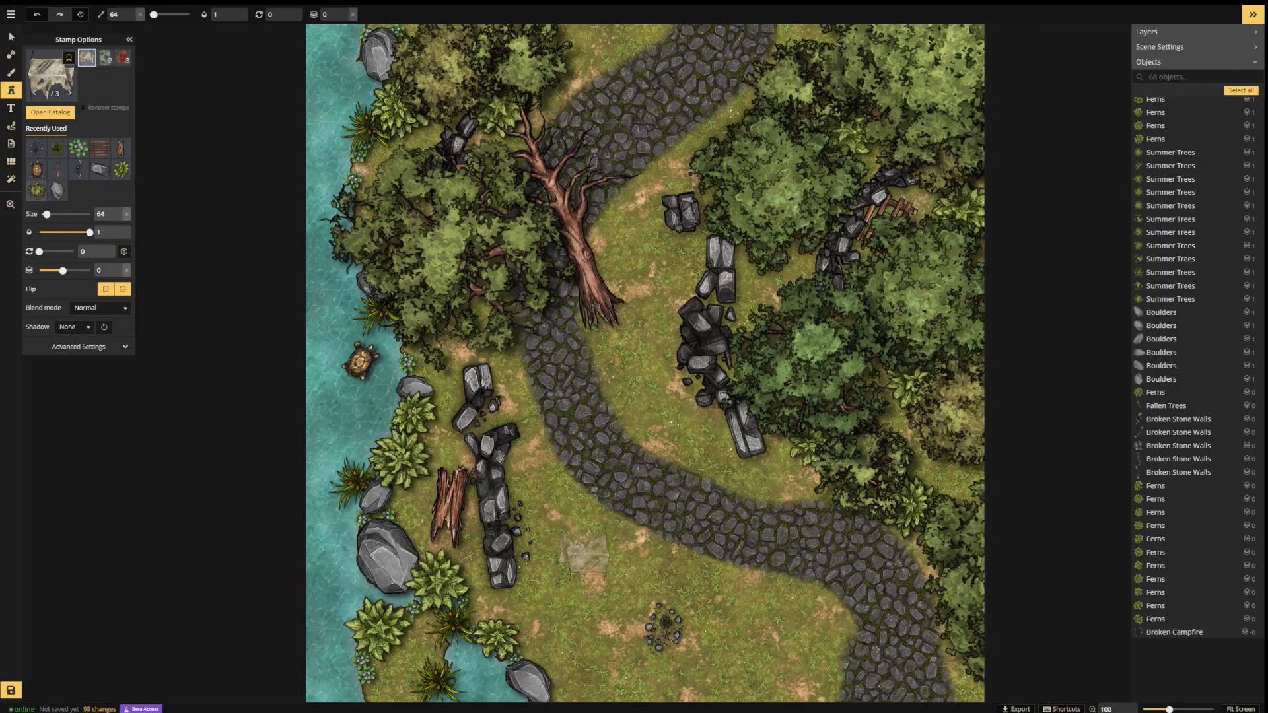
pyautogui.click(581, 297)
pyautogui.moveTo(47, 213); pyautogui.dragTo(54, 214)
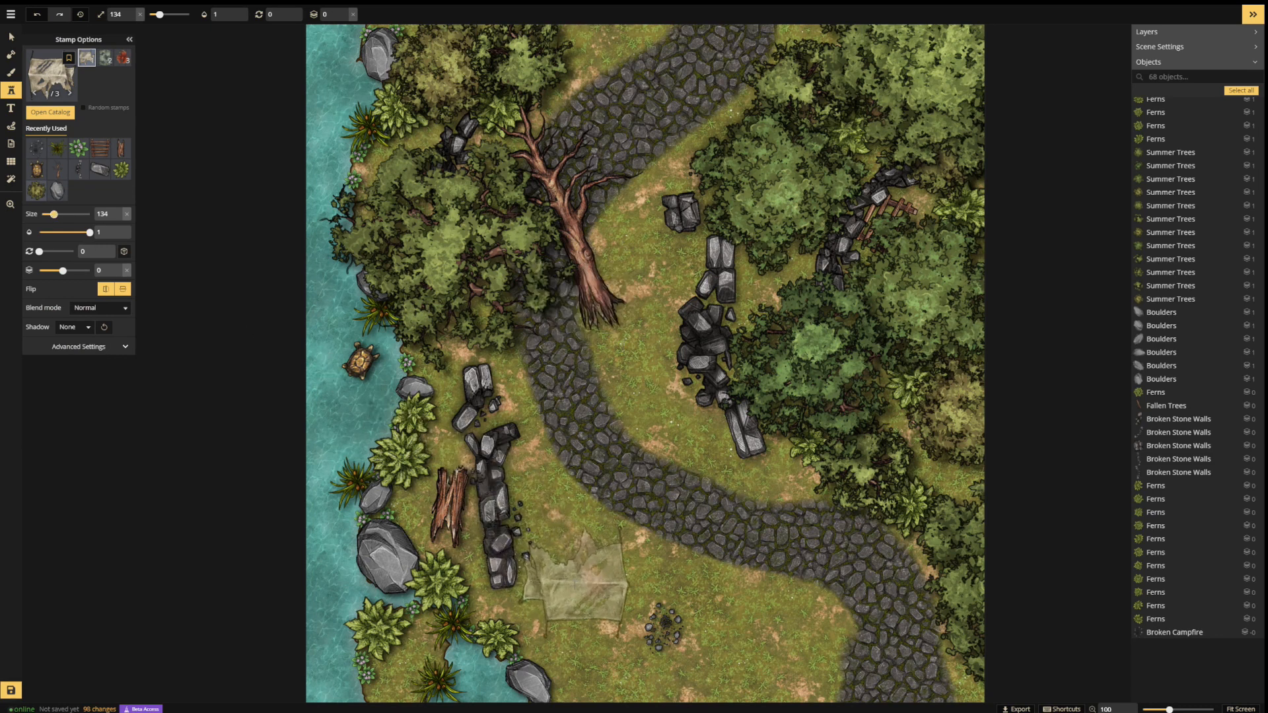
pyautogui.click(569, 616)
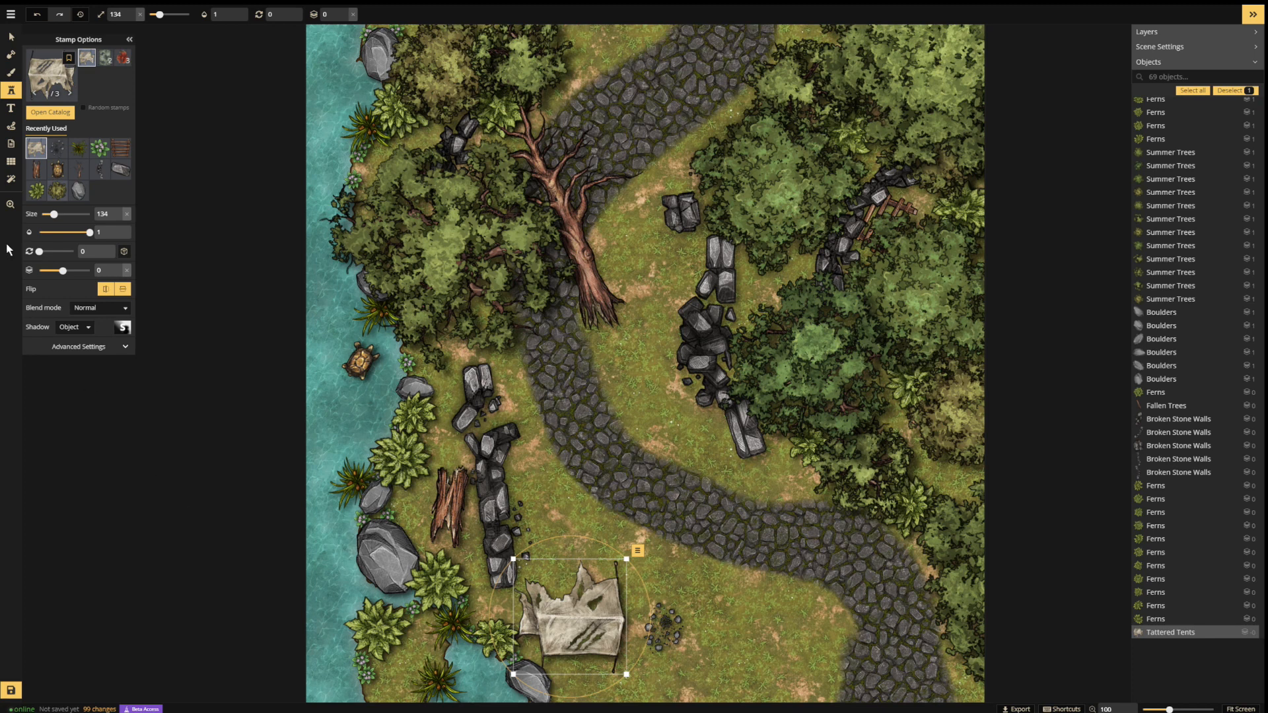
# - Place a Small Logs stamp from the Forest category just east of the campfire and rotate it to 353
pyautogui.click(50, 112)
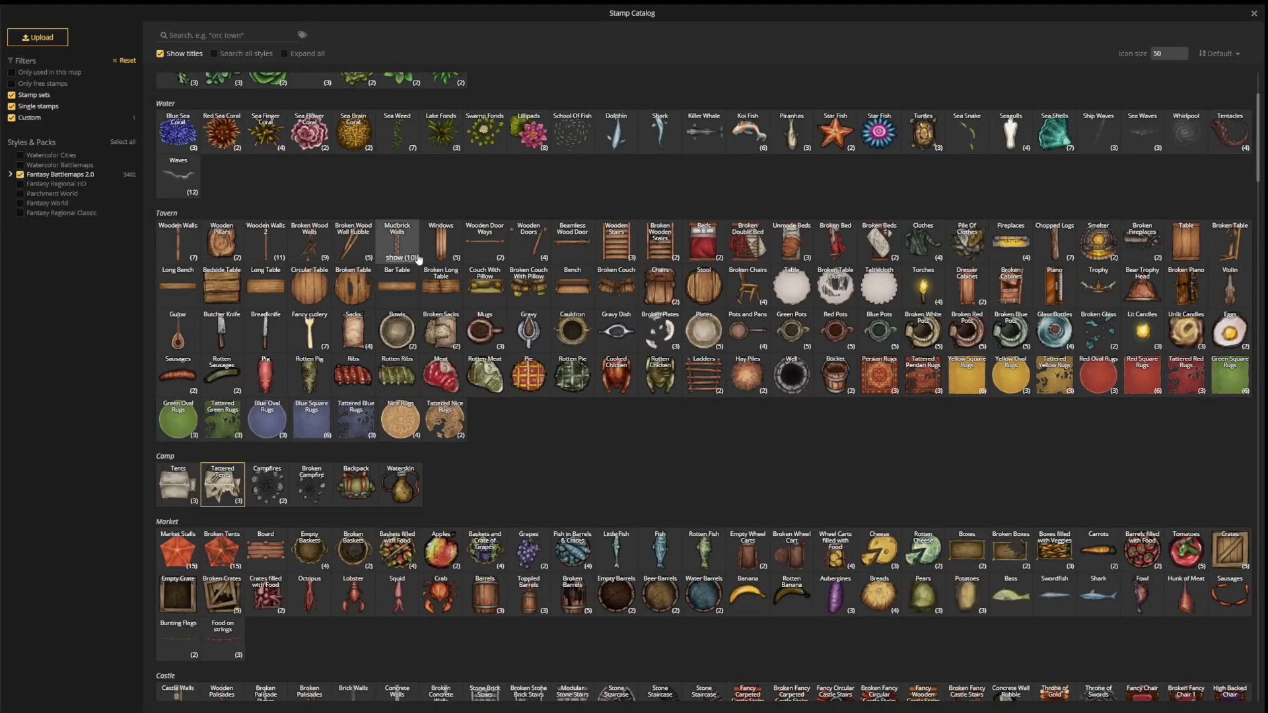
pyautogui.scroll(2, 617, 300)
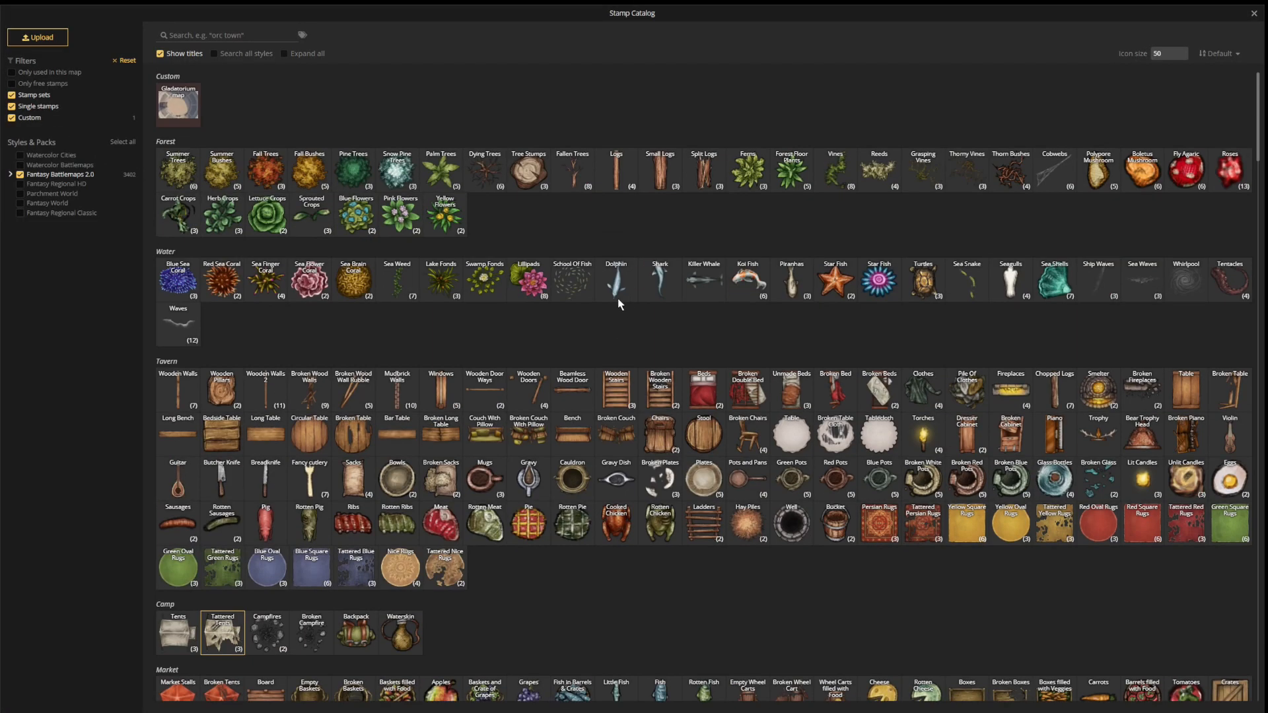
pyautogui.click(658, 173)
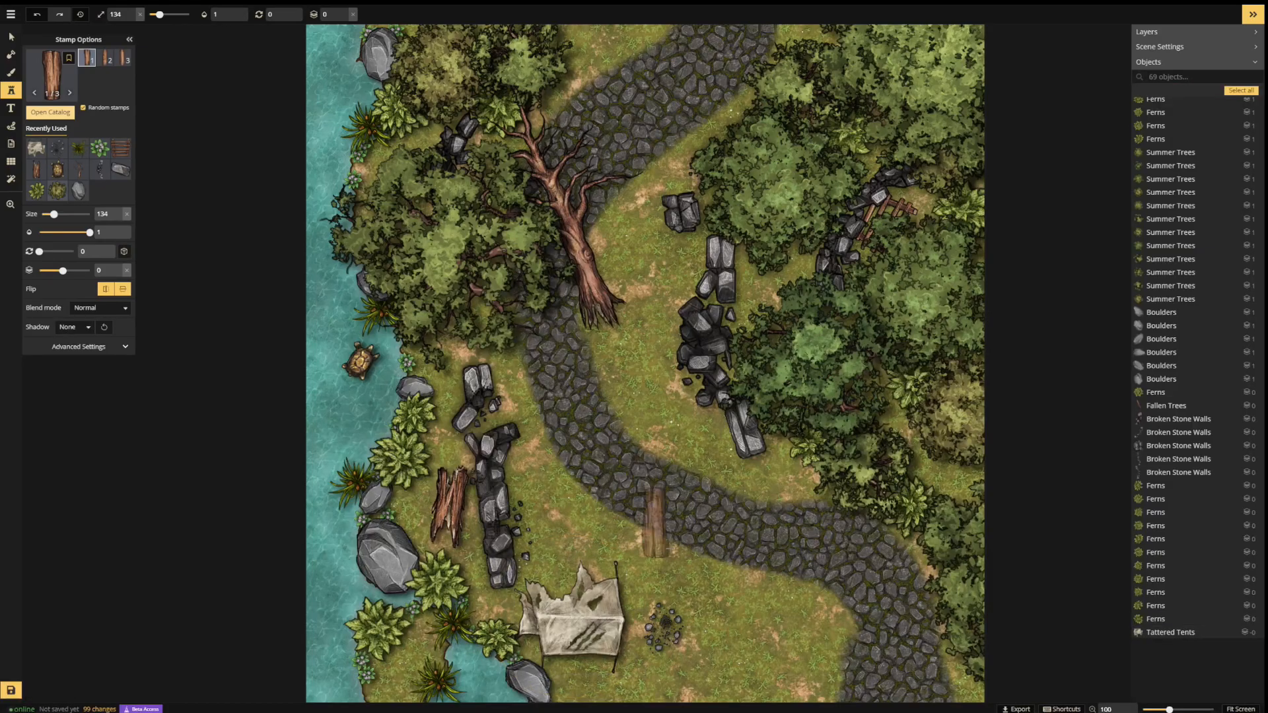
pyautogui.click(721, 628)
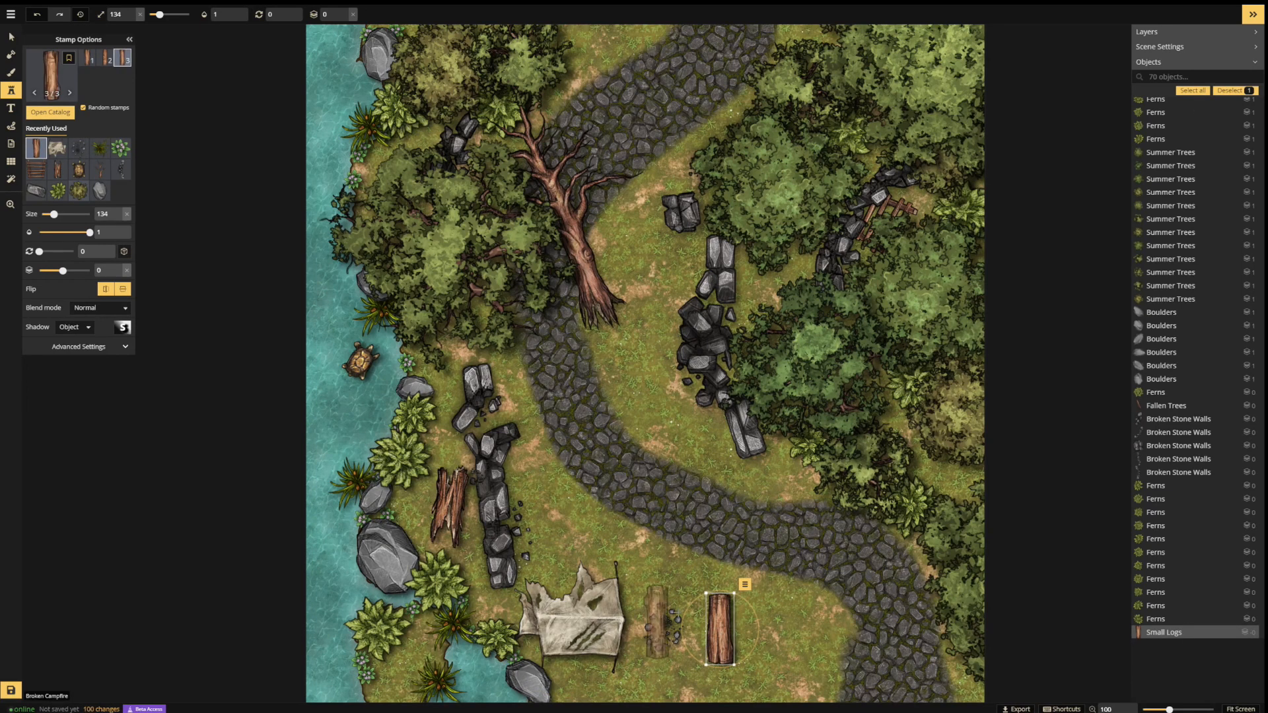
pyautogui.moveTo(758, 621); pyautogui.dragTo(719, 605)
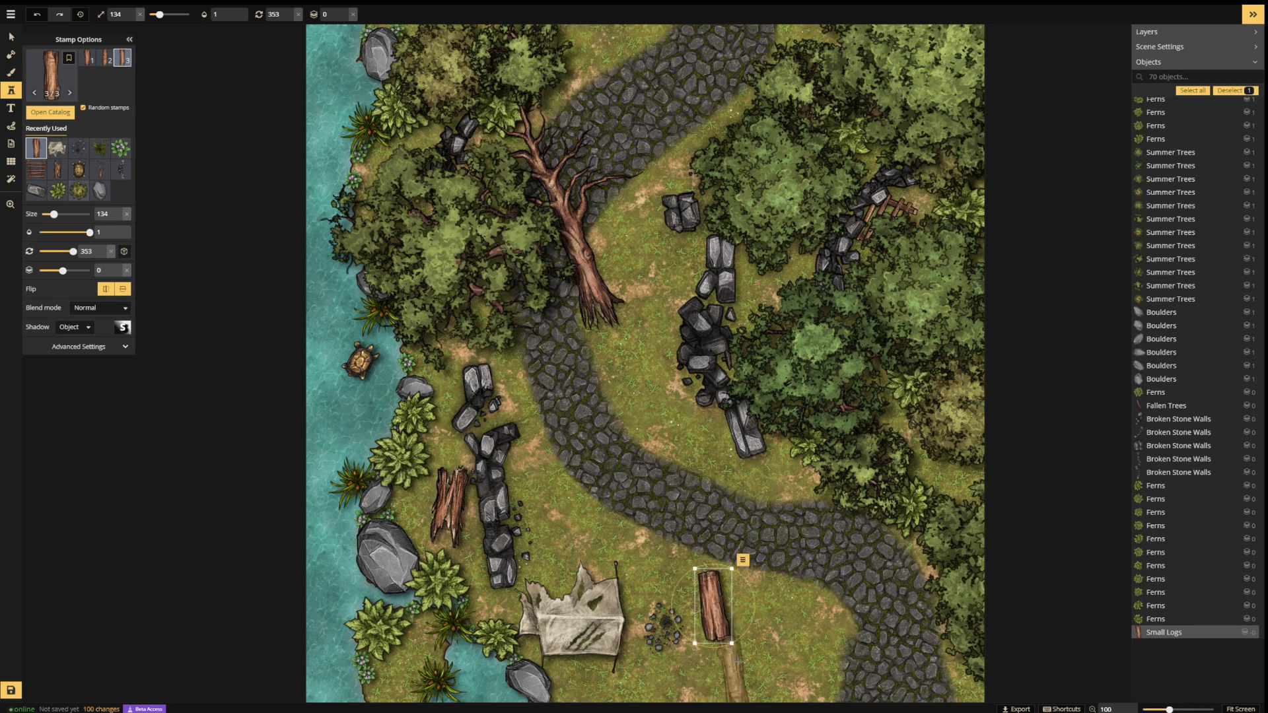
# - Change the small log's shadow to Layer and set its opacity to 0.71
pyautogui.click(90, 333)
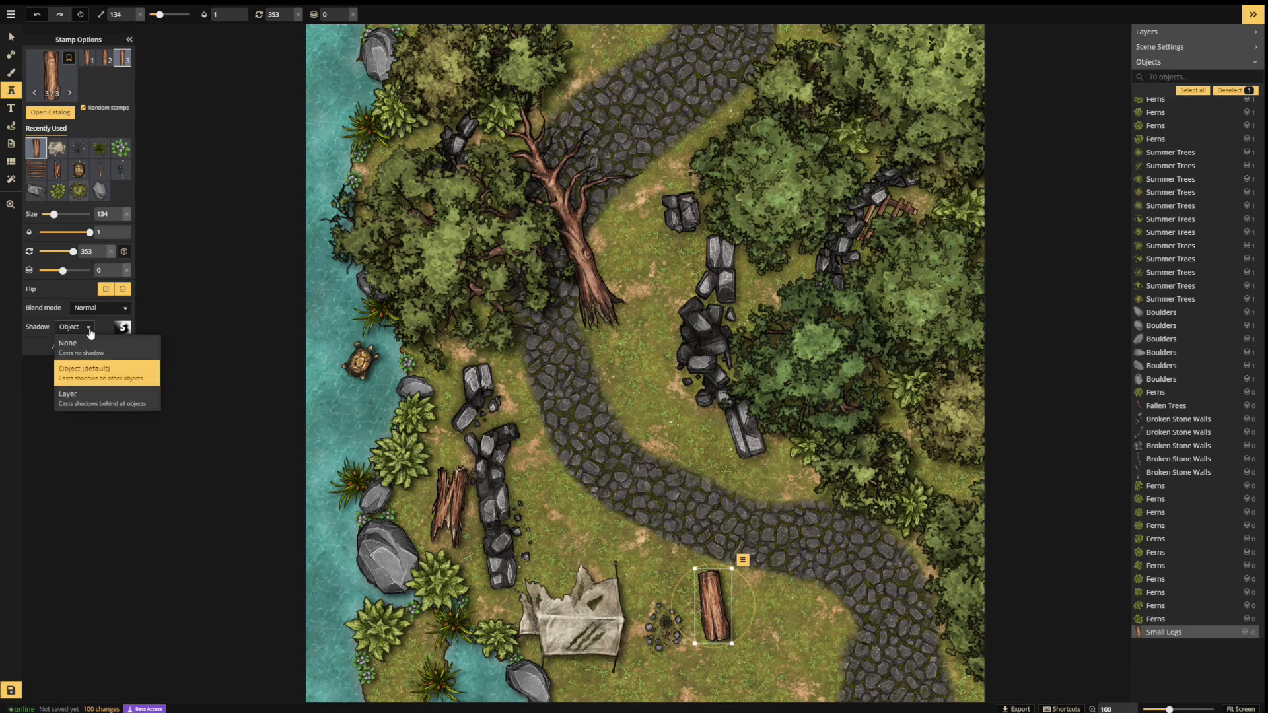
pyautogui.click(68, 398)
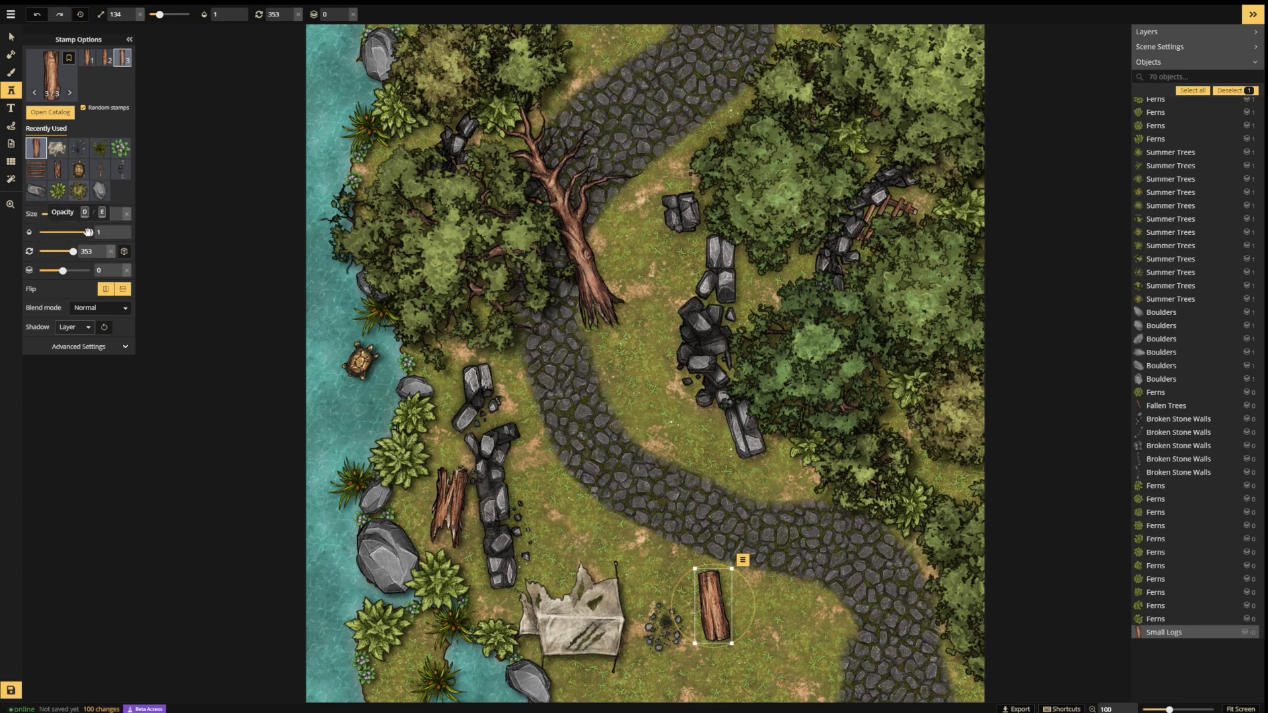
pyautogui.moveTo(89, 232); pyautogui.dragTo(81, 231)
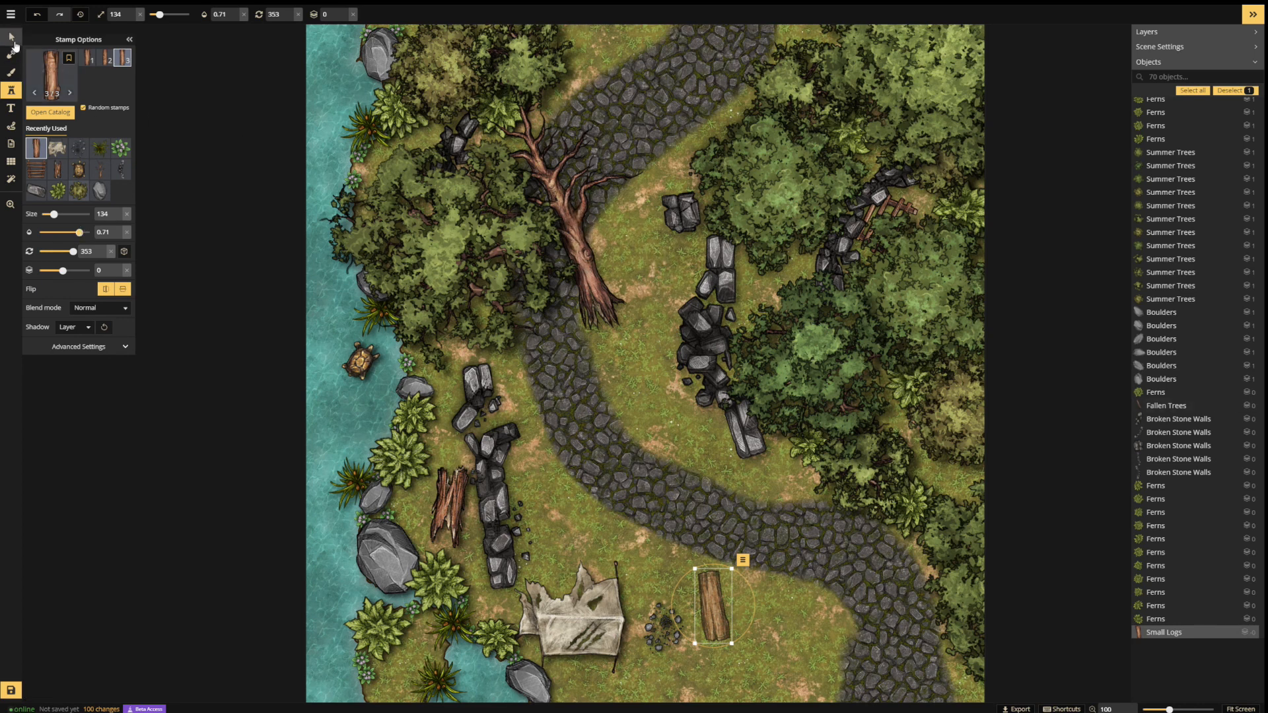
# - Select the fallen tree lying across the stone road and set its opacity to 0.71
pyautogui.click(12, 38)
pyautogui.click(510, 241)
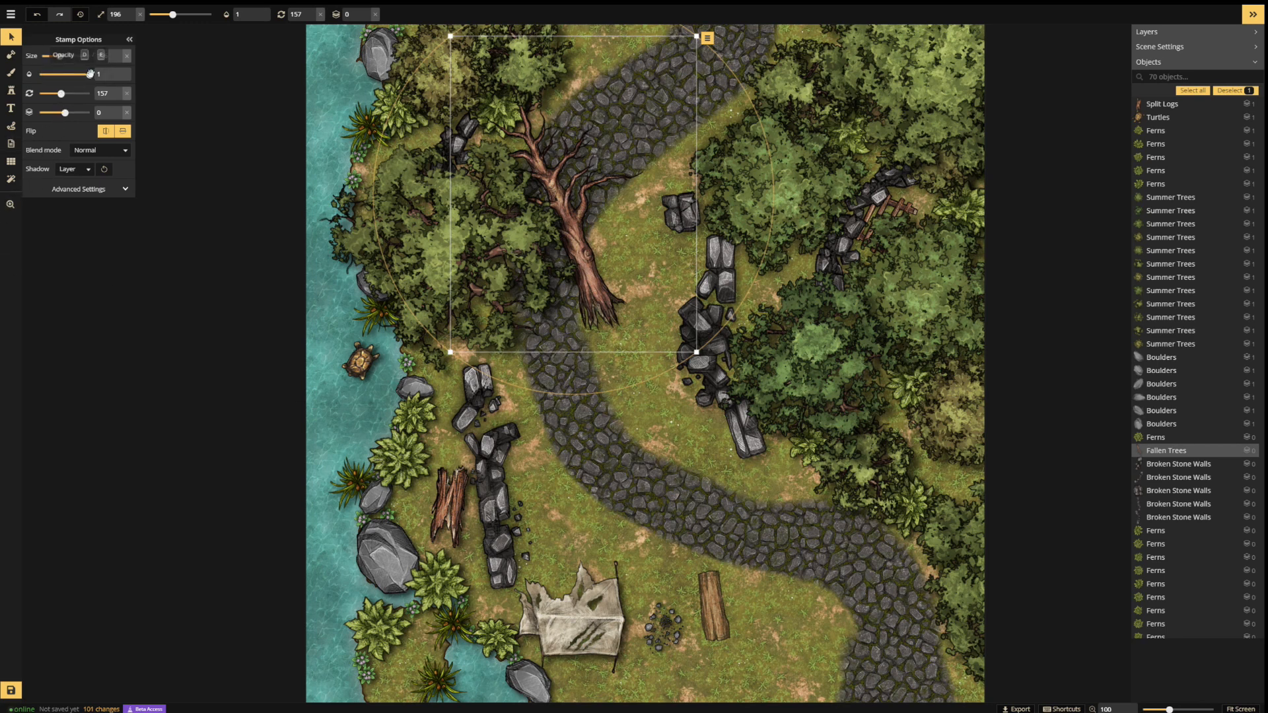
pyautogui.moveTo(89, 74); pyautogui.dragTo(85, 75)
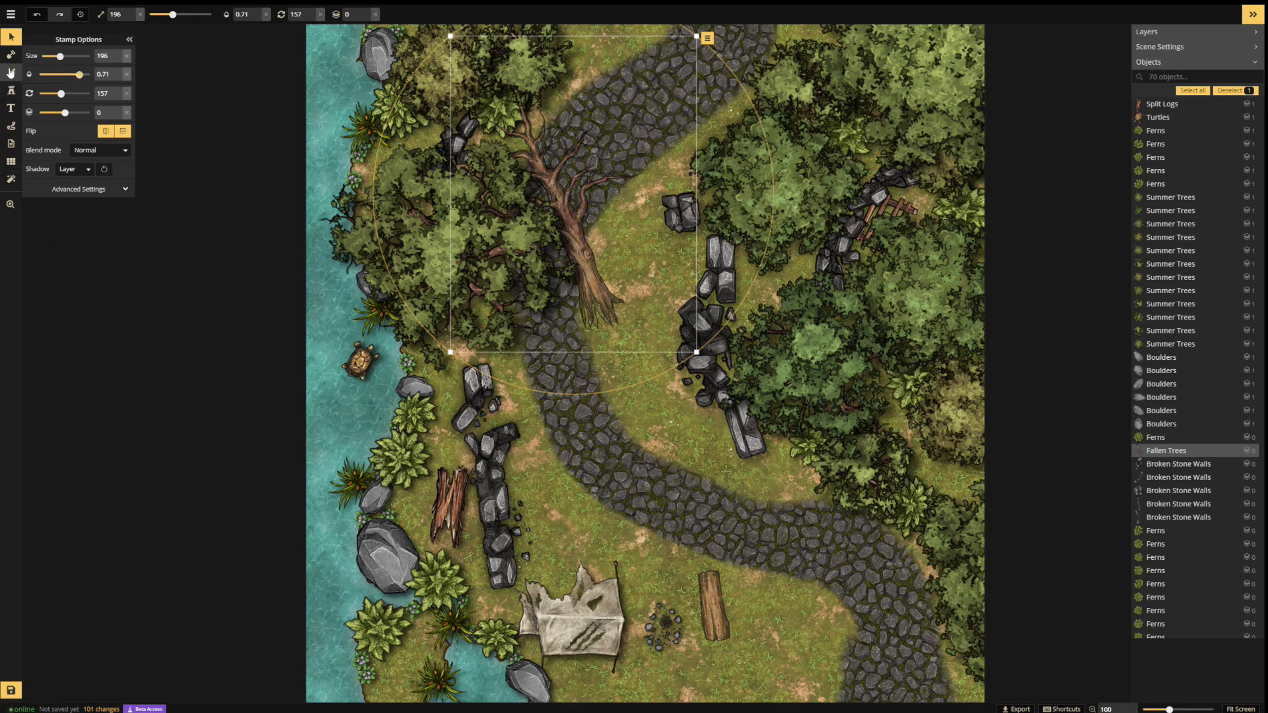
# - Load the Broken Blue Pots set from the Tavern category, set its size to 99 and place a pot between the tent and the small log
pyautogui.click(11, 90)
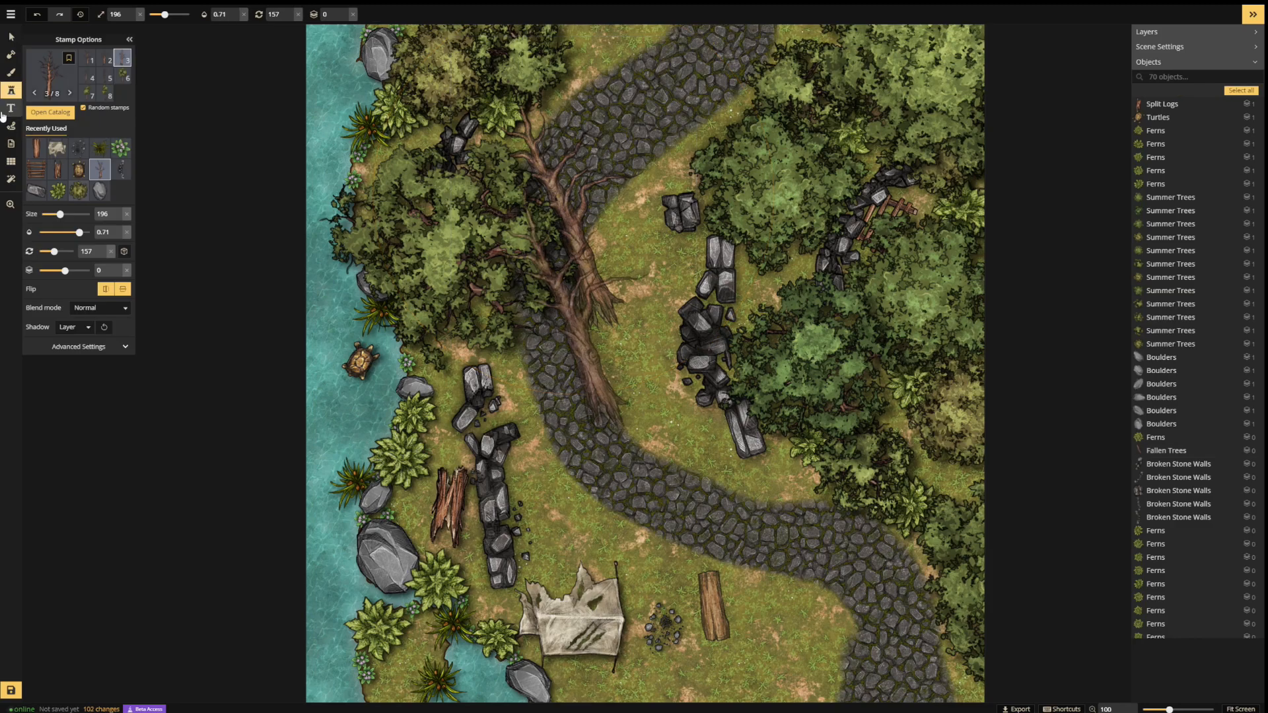
pyautogui.click(50, 112)
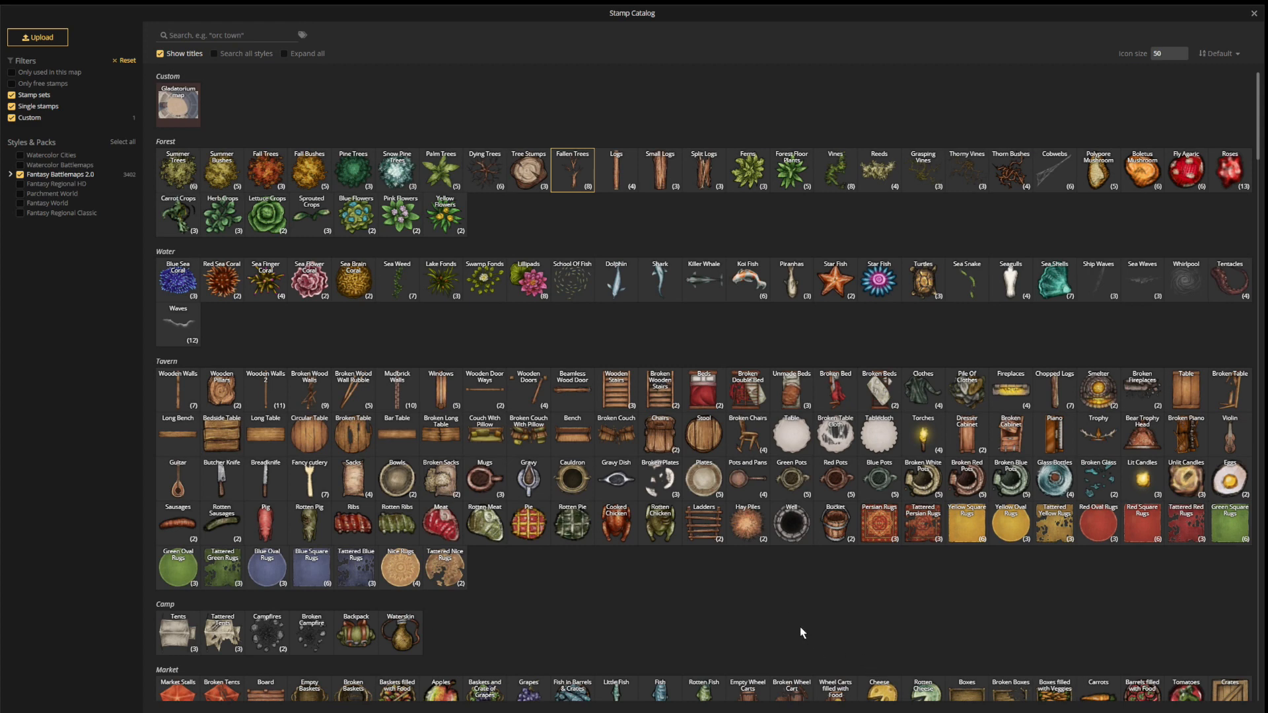
pyautogui.scroll(-3, 799, 627)
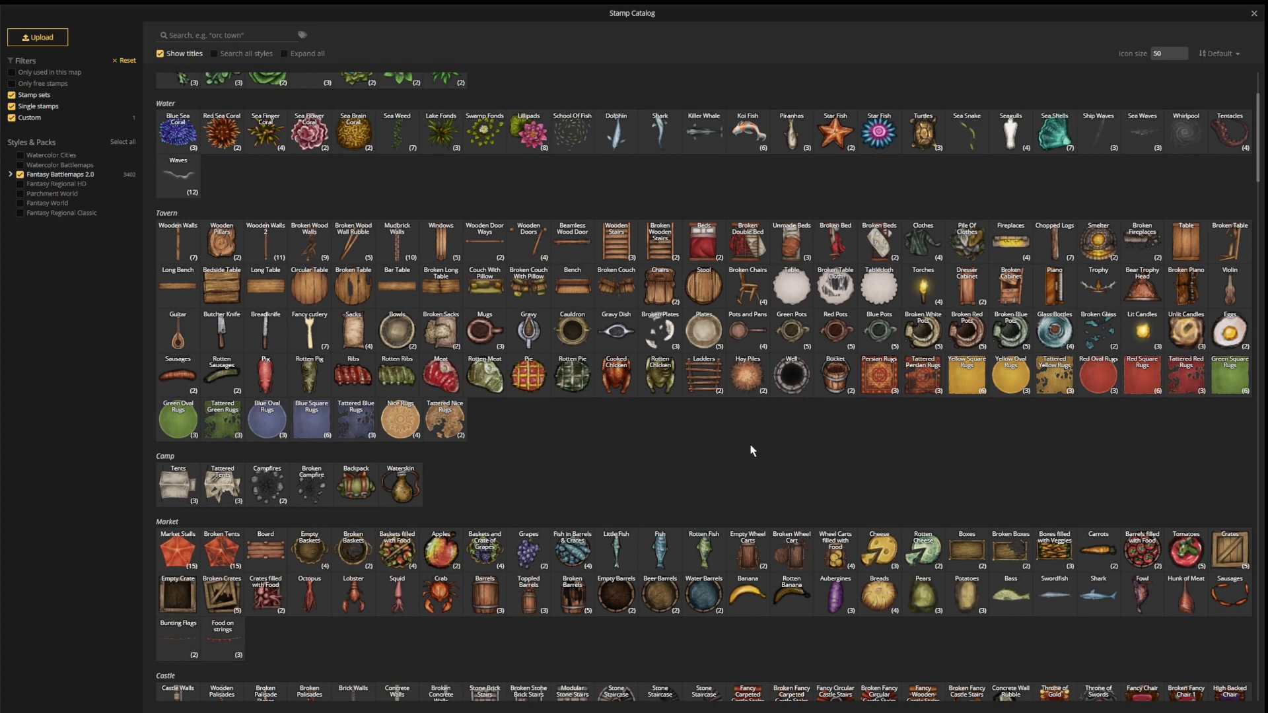
pyautogui.scroll(-1, 743, 450)
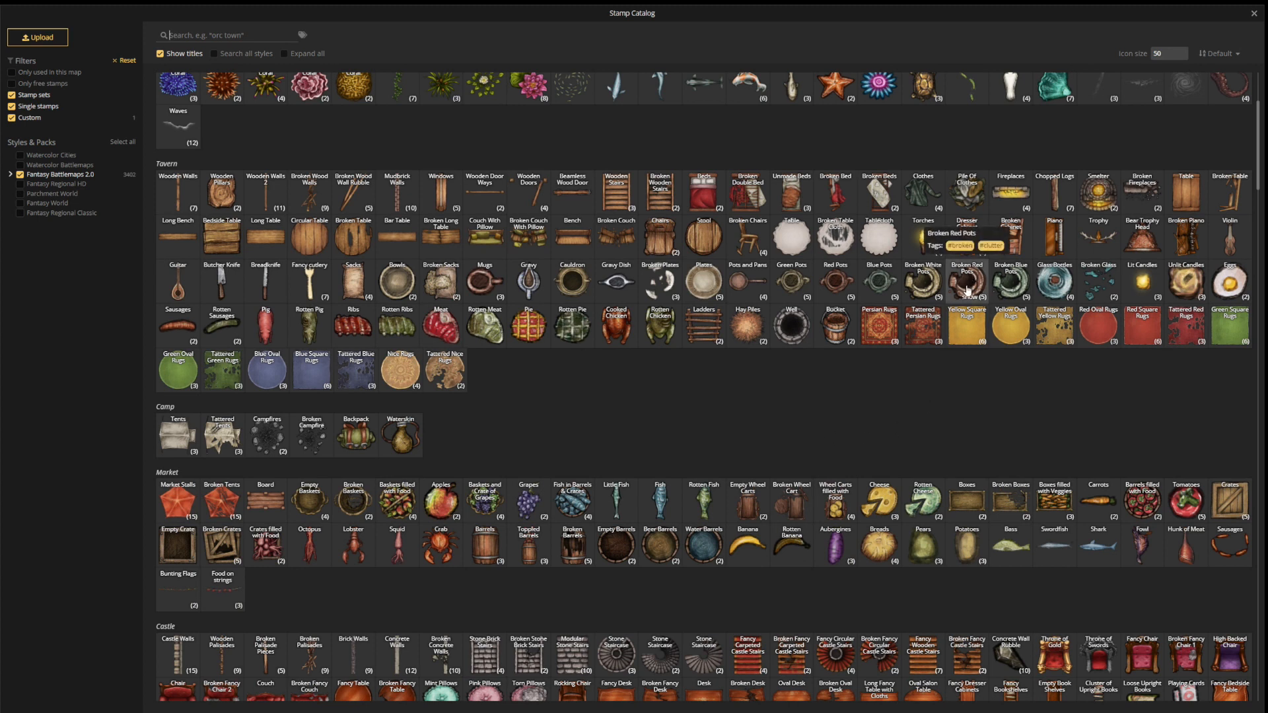
pyautogui.click(1012, 291)
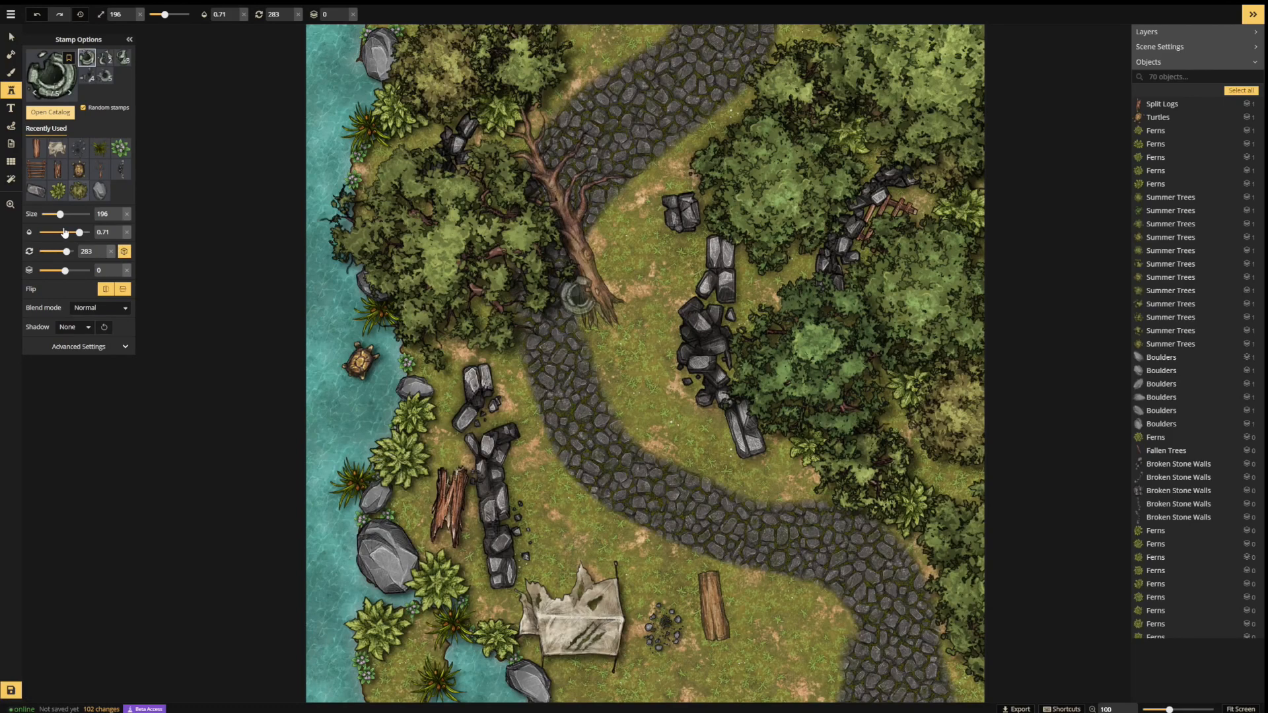
pyautogui.moveTo(60, 214); pyautogui.dragTo(50, 214)
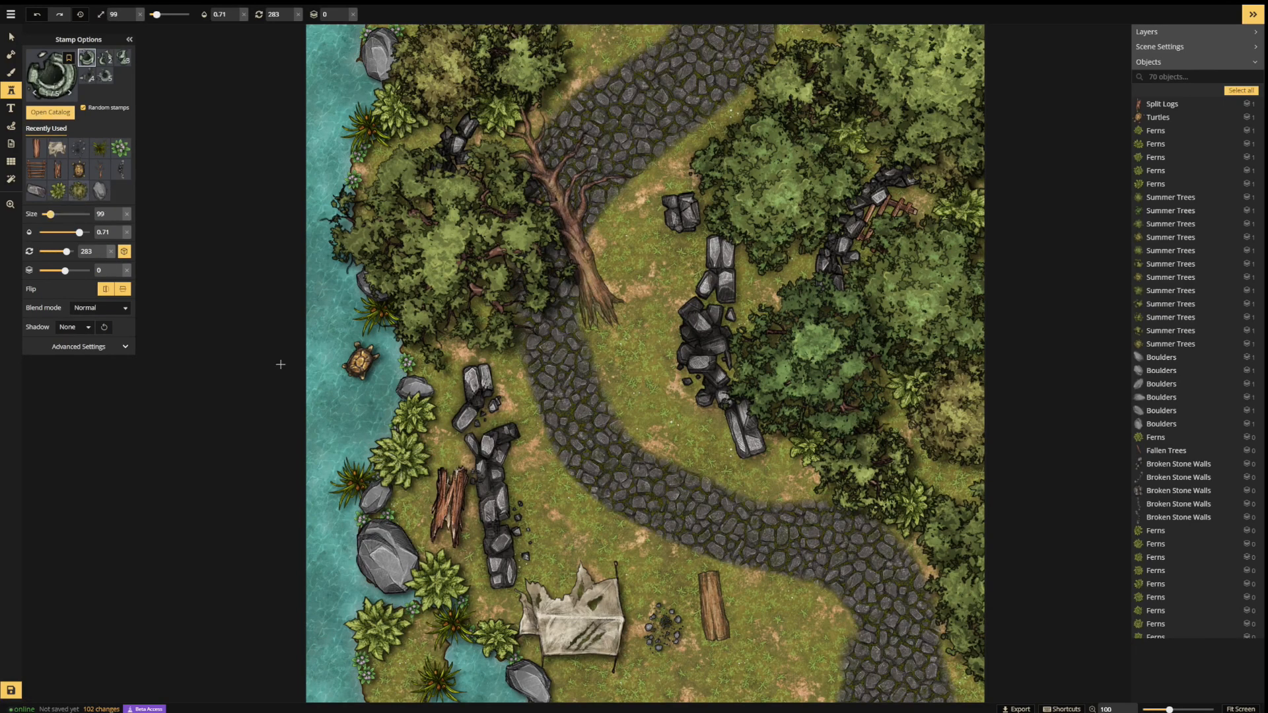
pyautogui.click(634, 587)
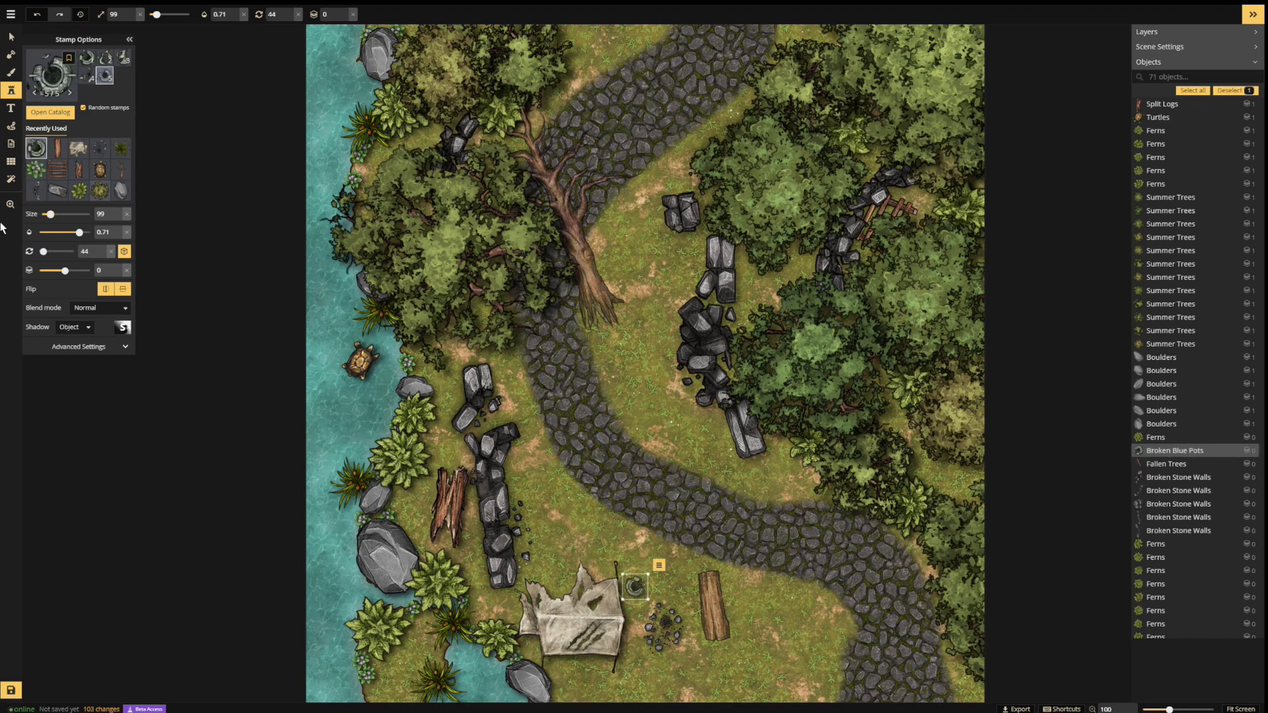
# - Load the Cliffs set from the Terrain category and place a size 99 cliff on the western shoreline beside the large tree
pyautogui.click(50, 112)
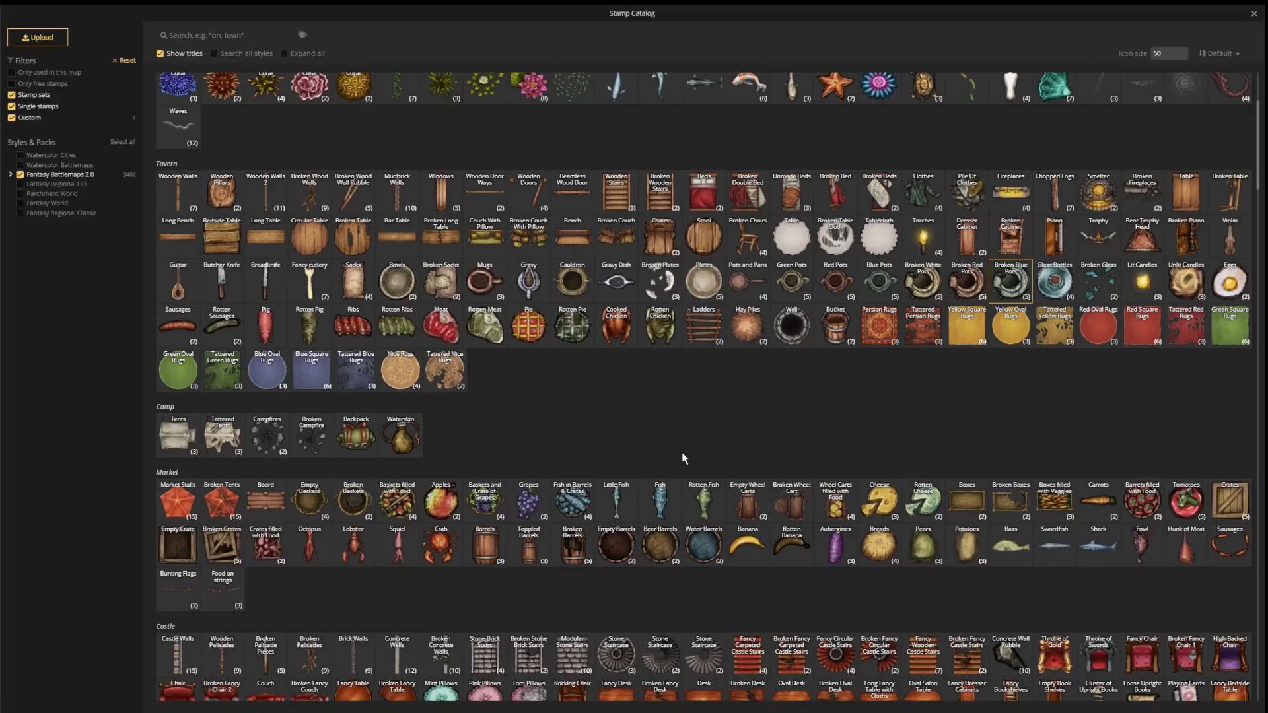
pyautogui.scroll(-5, 684, 458)
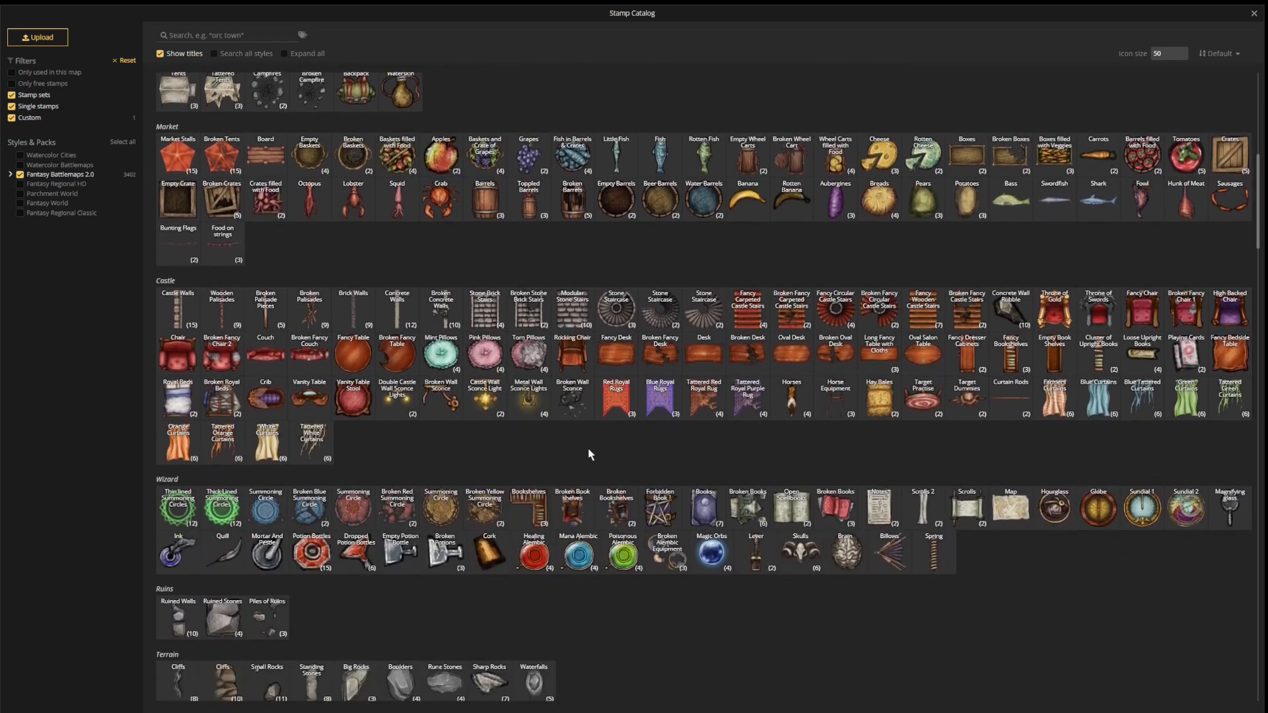
pyautogui.scroll(-2, 664, 464)
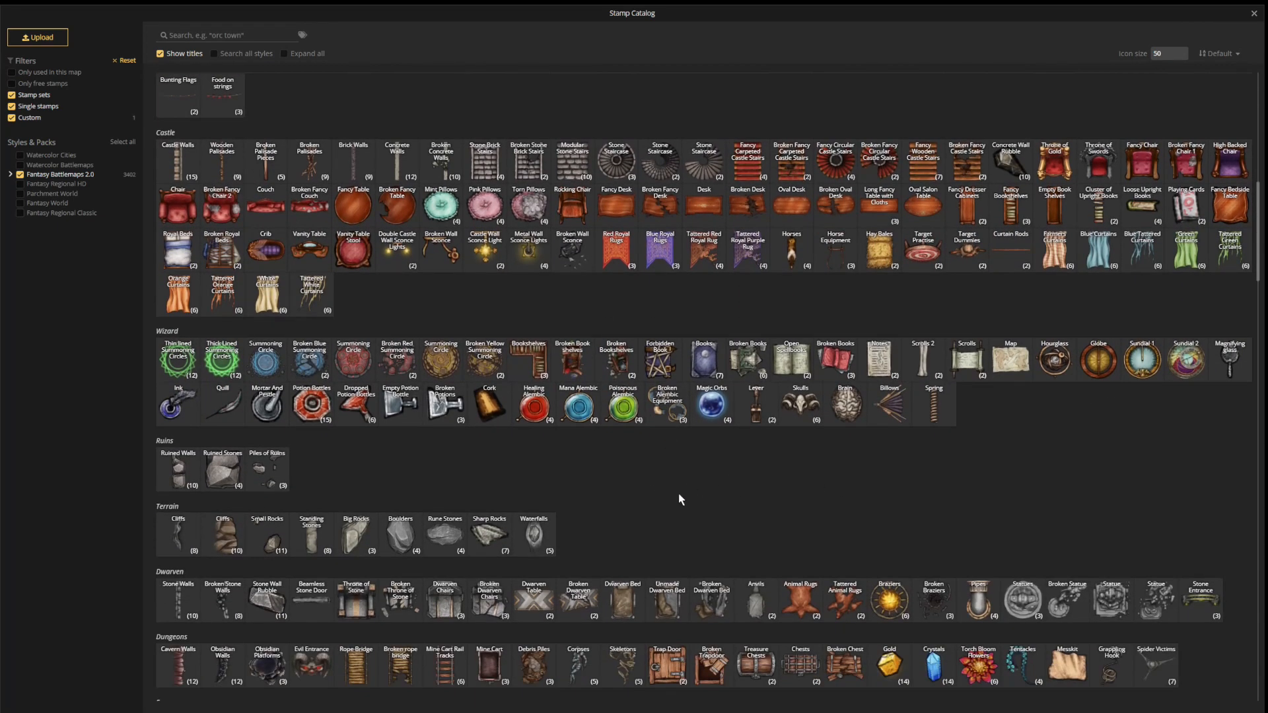
pyautogui.scroll(-2, 678, 500)
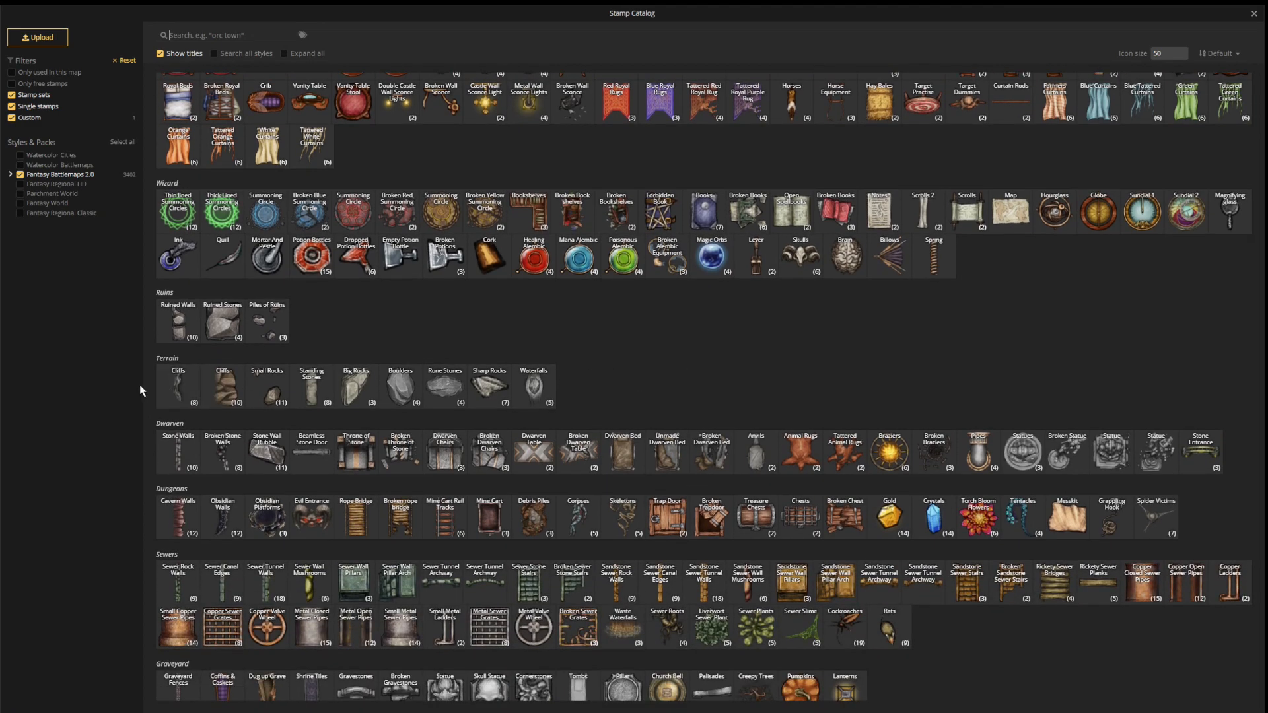
pyautogui.click(179, 384)
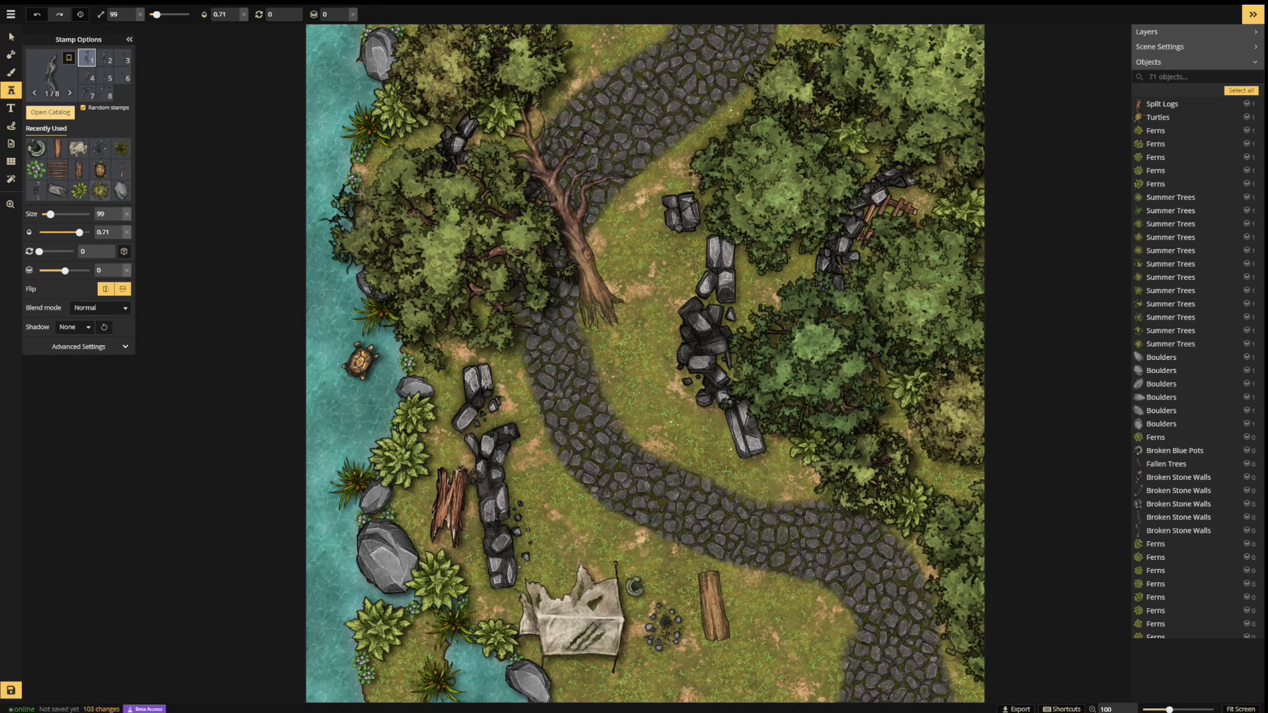
pyautogui.click(343, 170)
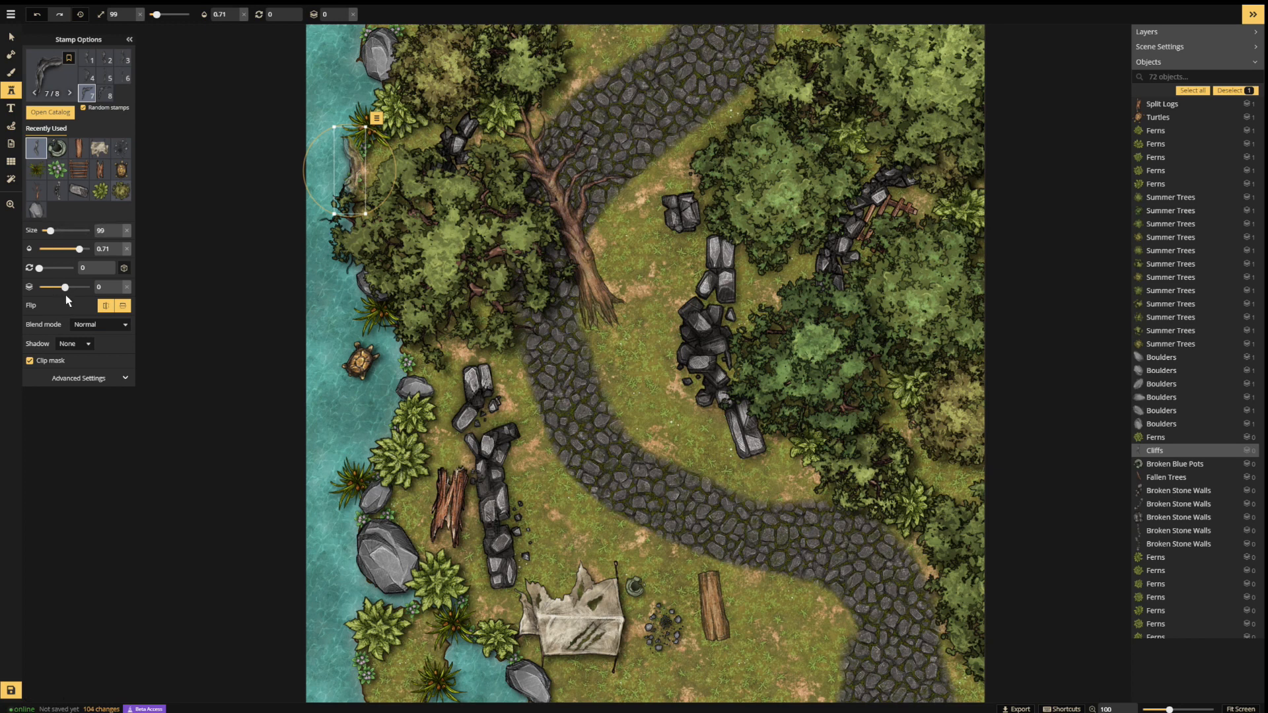
# - Set the cliff's layer to 2 and opacity to 1, and align it with the shoreline at rotation 5
pyautogui.moveTo(64, 288); pyautogui.dragTo(70, 289)
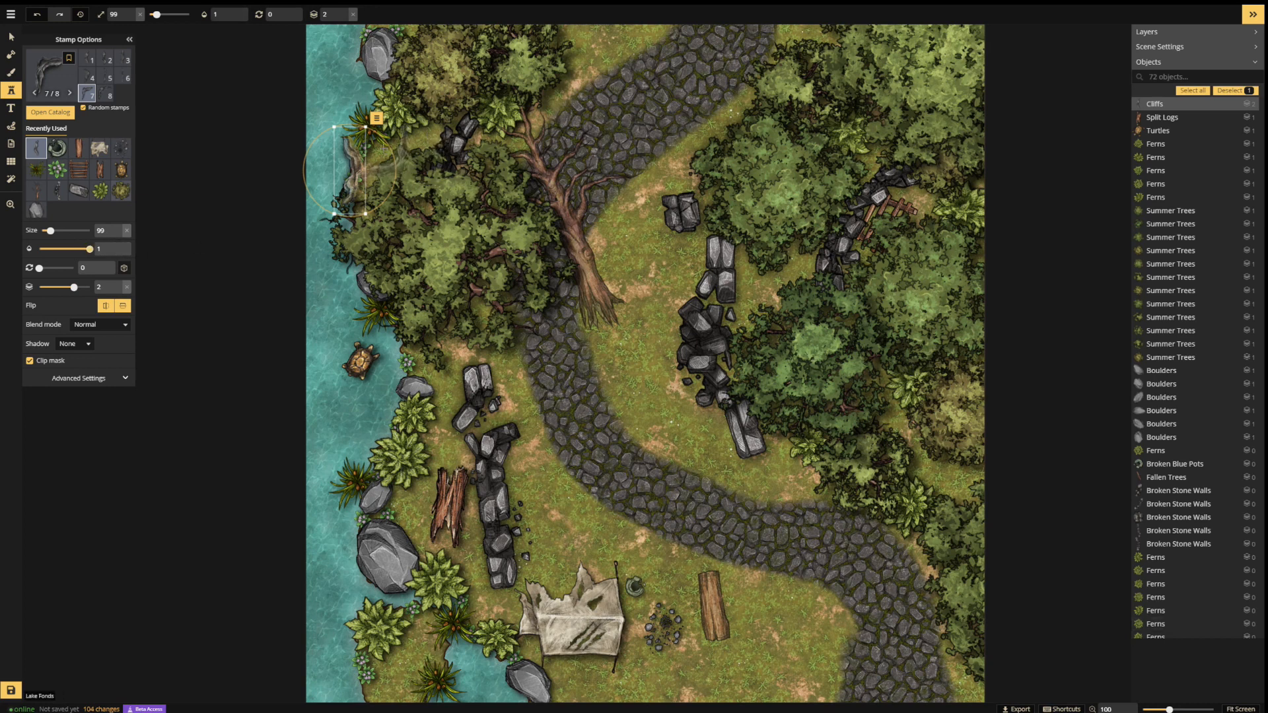
pyautogui.moveTo(394, 162); pyautogui.dragTo(267, 184)
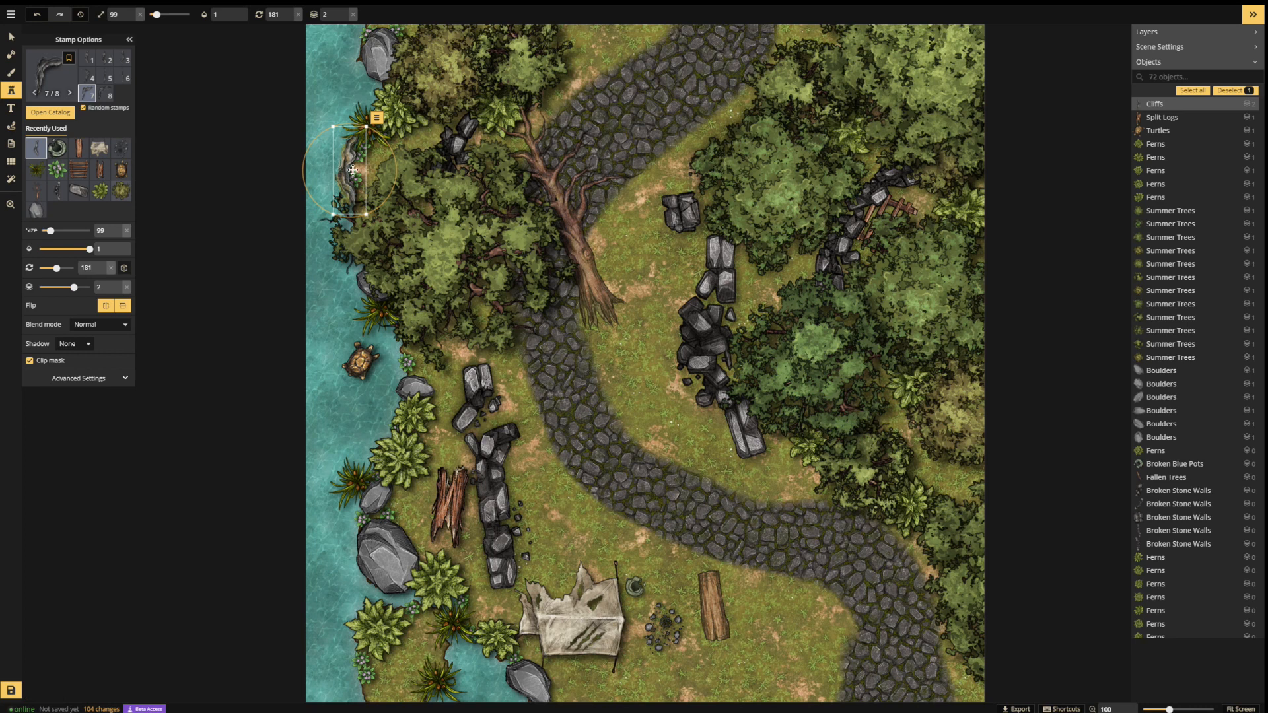
pyautogui.moveTo(396, 176); pyautogui.dragTo(266, 151)
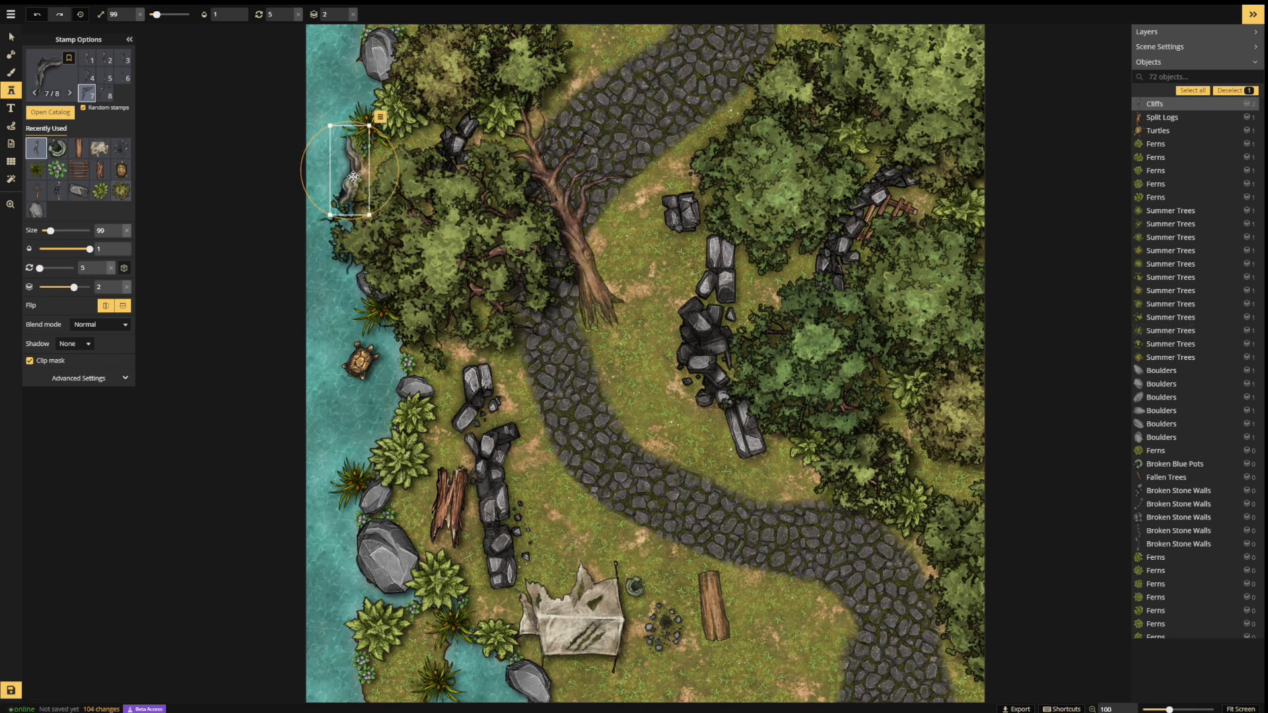
pyautogui.moveTo(353, 176); pyautogui.dragTo(359, 181)
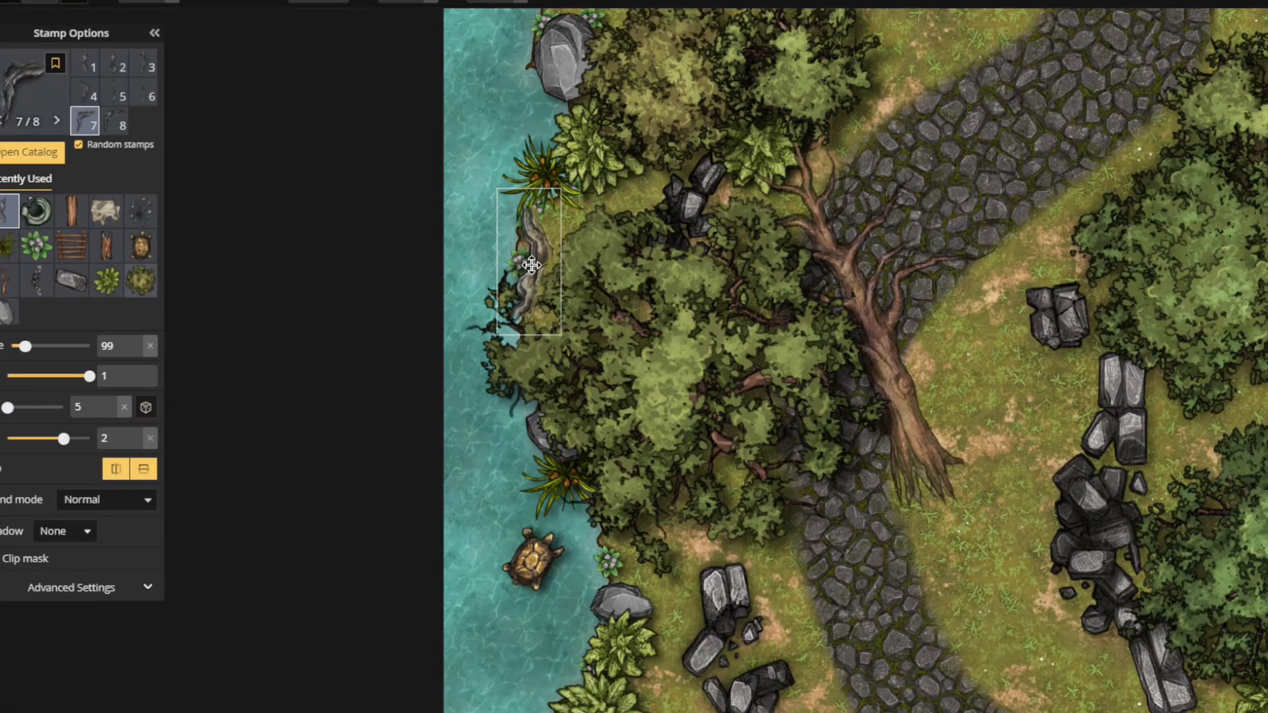
pyautogui.moveTo(531, 265); pyautogui.dragTo(532, 265)
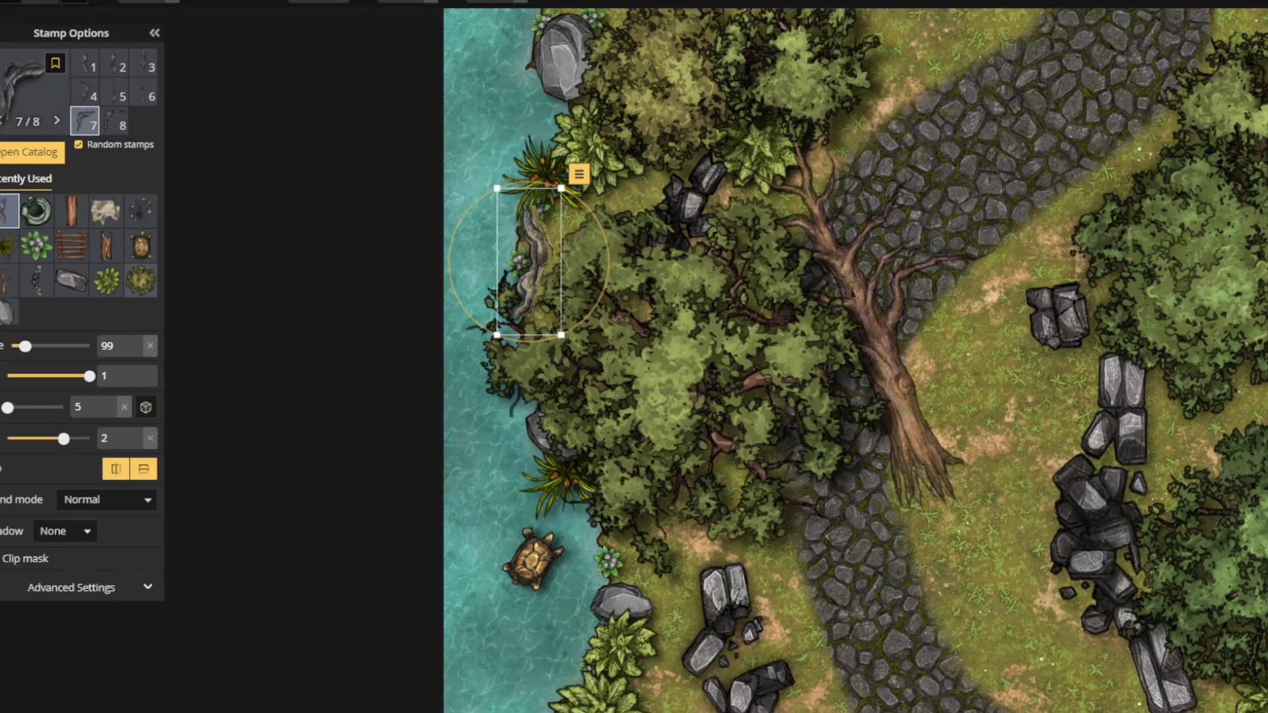
# - Add land with a size 30 mask brush along the inland side of the cliff to fill the shoreline behind it
pyautogui.click(0, 58)
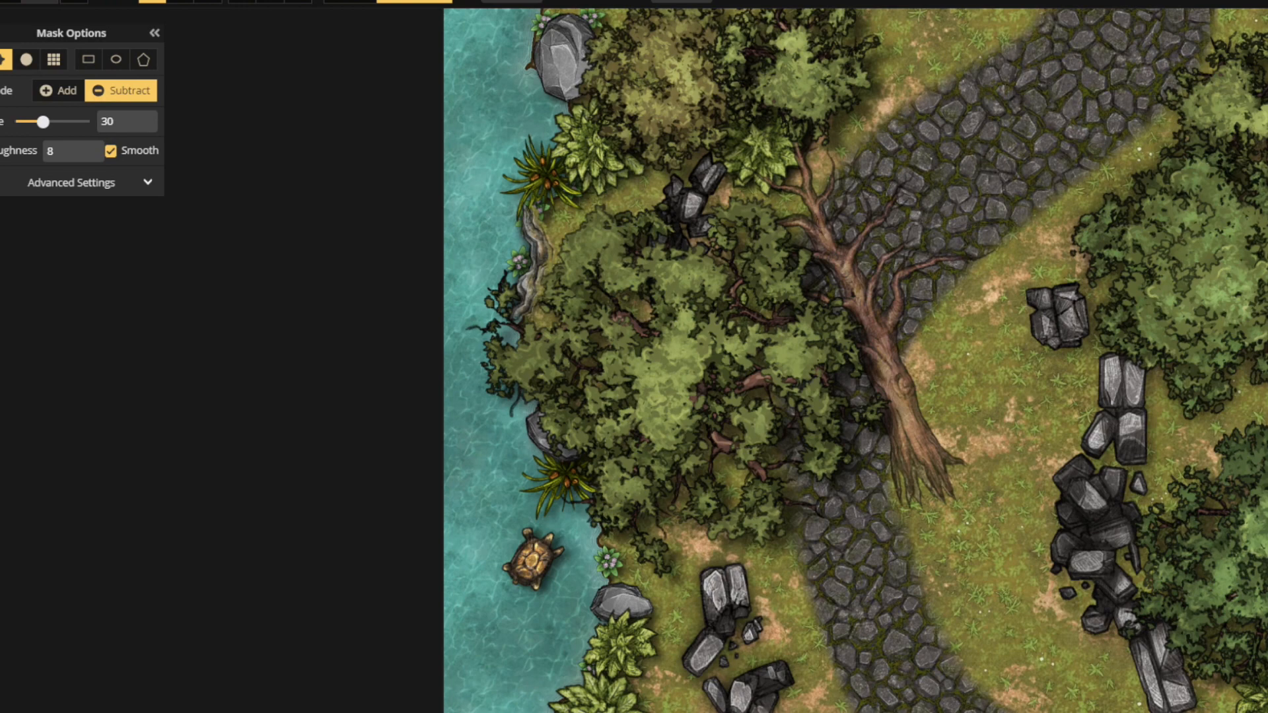
pyautogui.scroll(5, 995, 563)
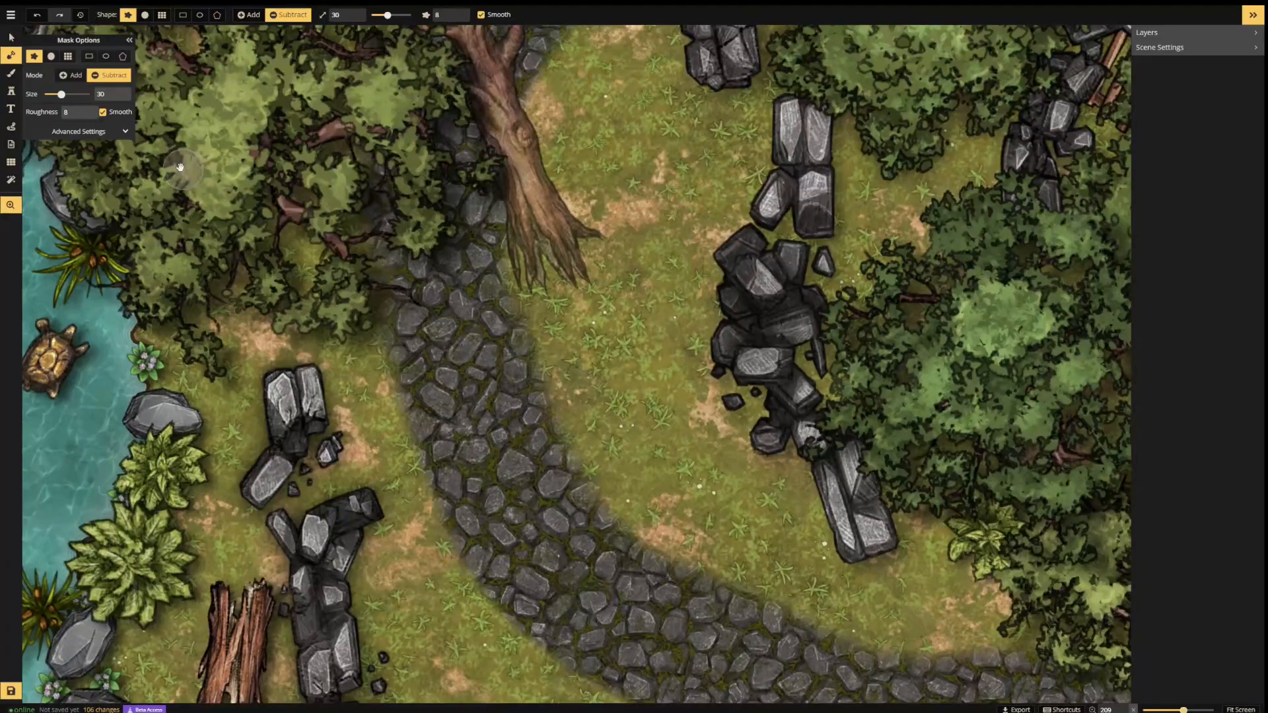
pyautogui.scroll(5, 665, 405)
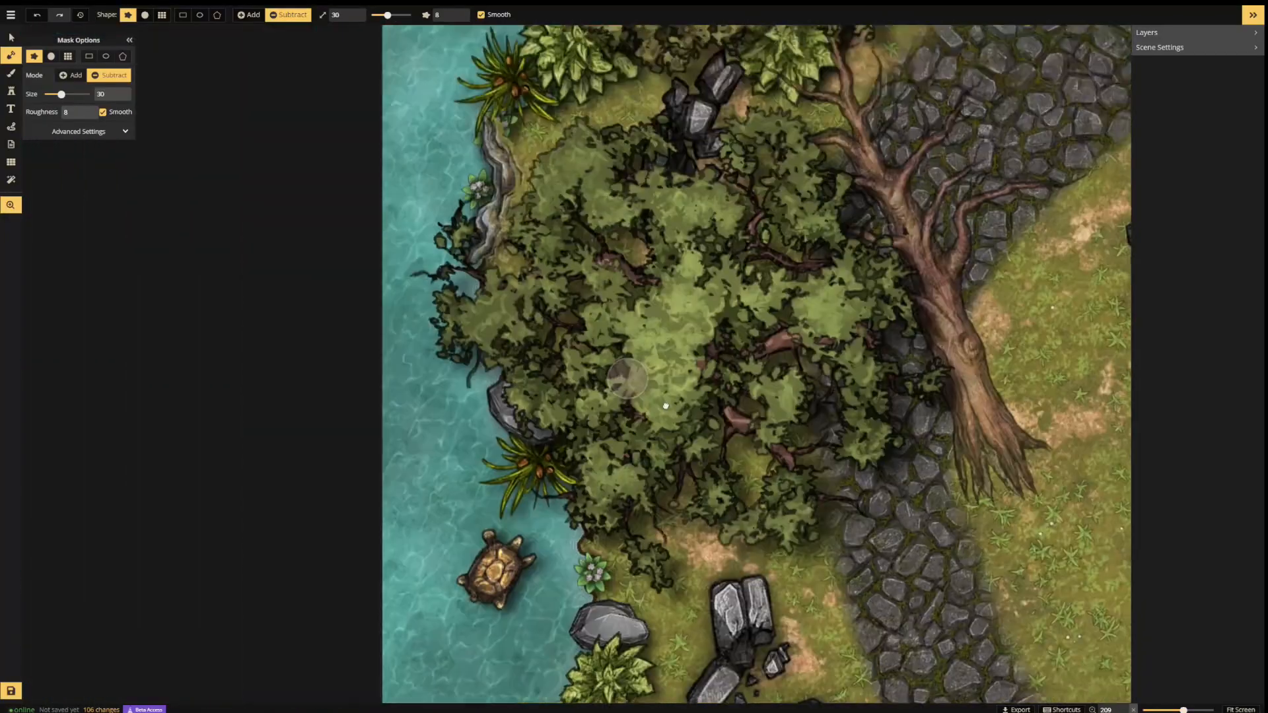
pyautogui.moveTo(665, 406)
pyautogui.mouseDown()
pyautogui.moveTo(798, 515)
pyautogui.moveTo(801, 549)
pyautogui.mouseUp()
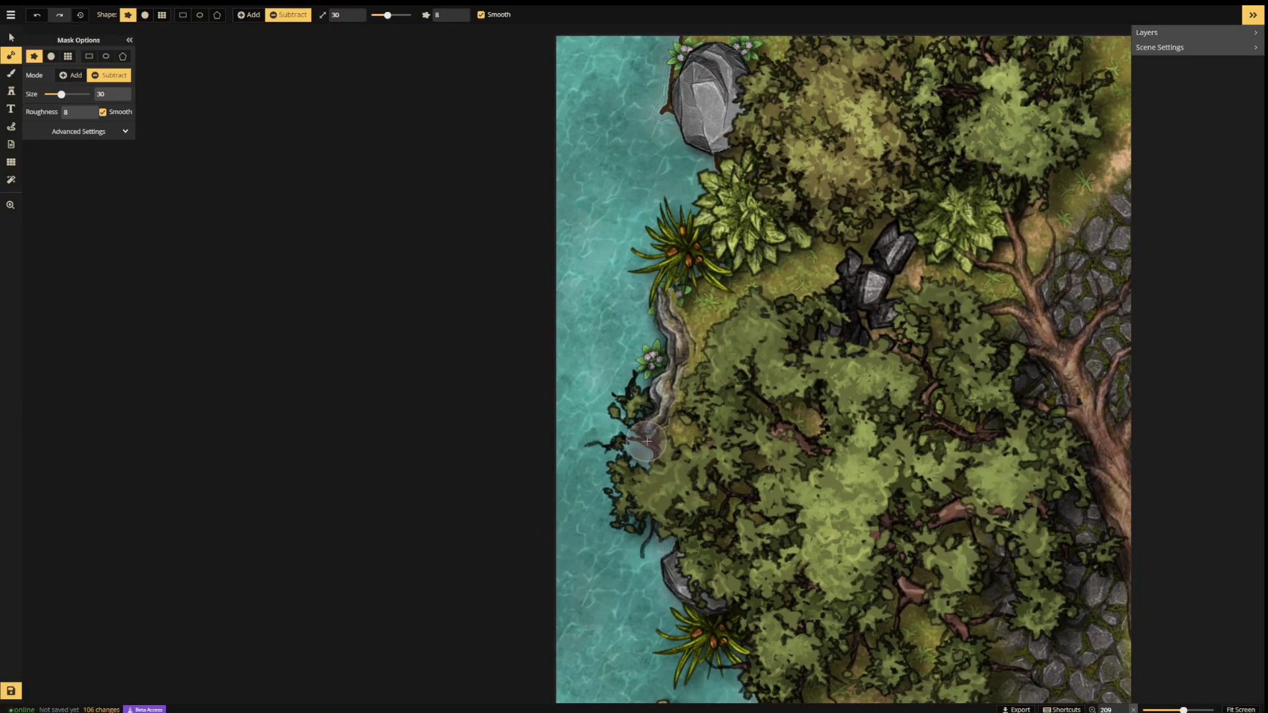
pyautogui.click(70, 75)
pyautogui.moveTo(61, 93)
pyautogui.mouseDown()
pyautogui.moveTo(91, 94)
pyautogui.moveTo(54, 94)
pyautogui.mouseUp()
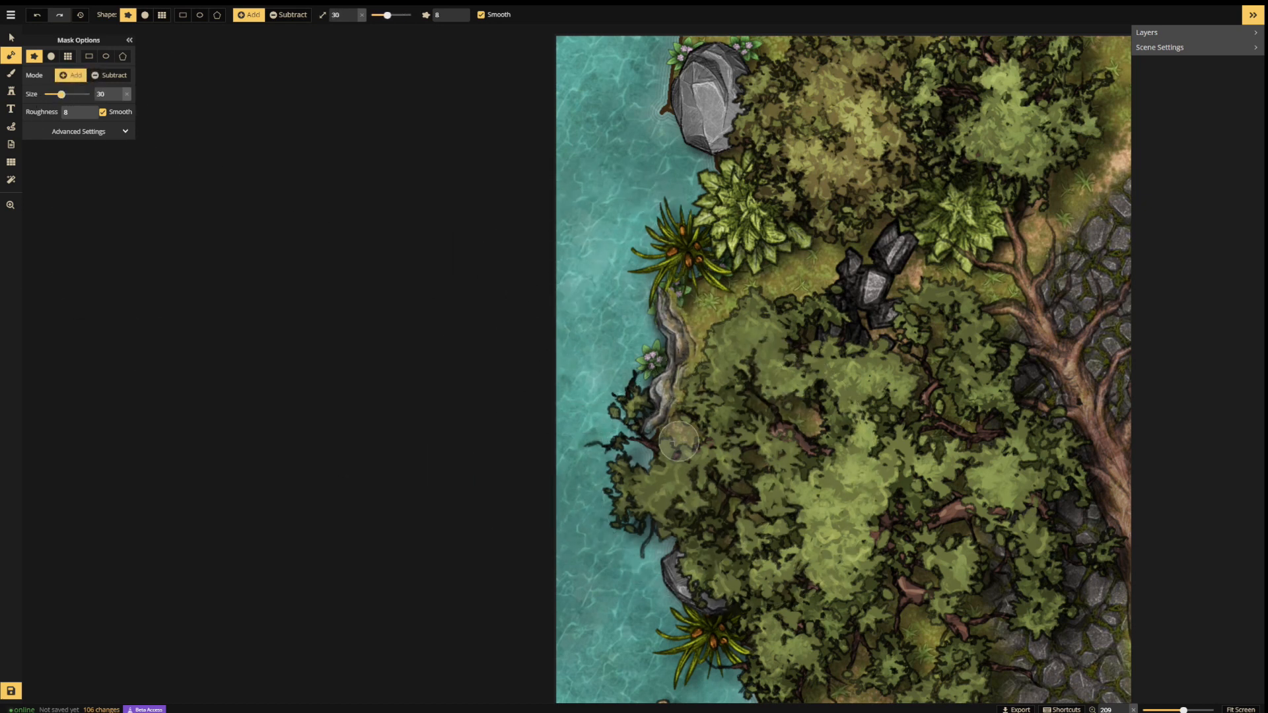
pyautogui.moveTo(651, 476); pyautogui.dragTo(697, 375)
pyautogui.moveTo(702, 321)
pyautogui.mouseDown()
pyautogui.moveTo(687, 288)
pyautogui.moveTo(667, 313)
pyautogui.mouseUp()
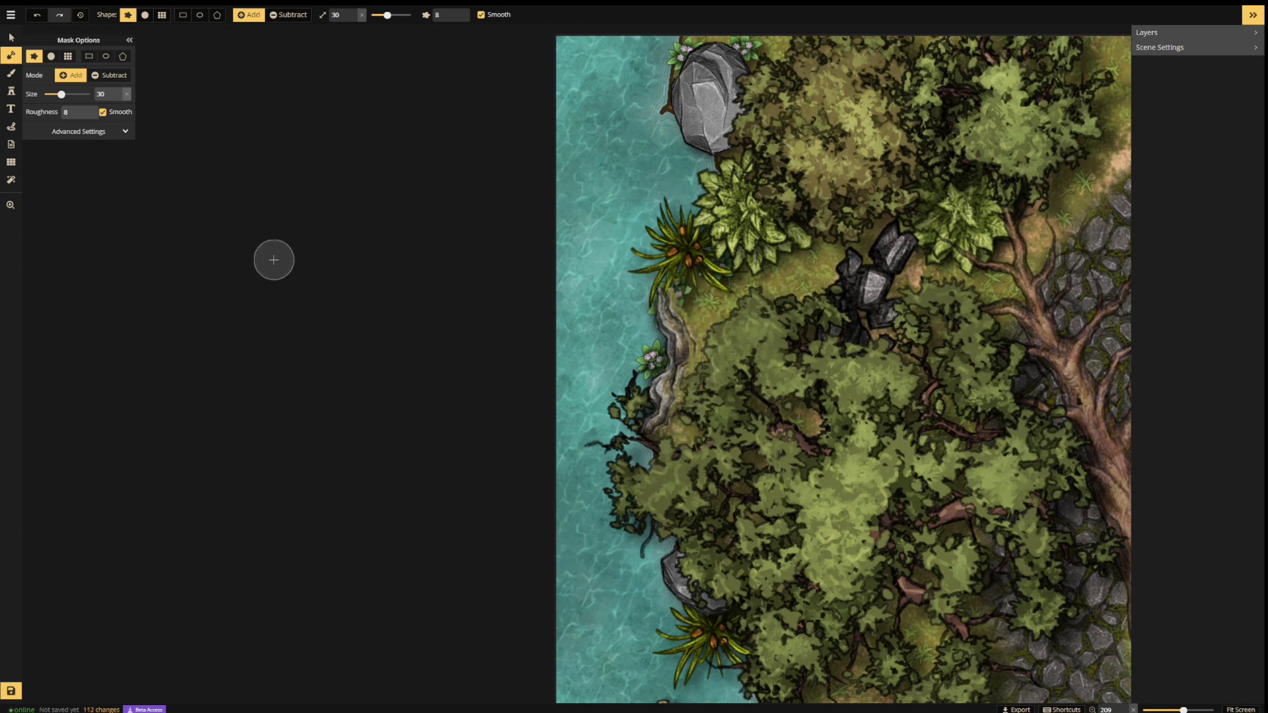
# - Subtract a small patch from the land mask at the shoreline just north of the cliff
pyautogui.click(99, 77)
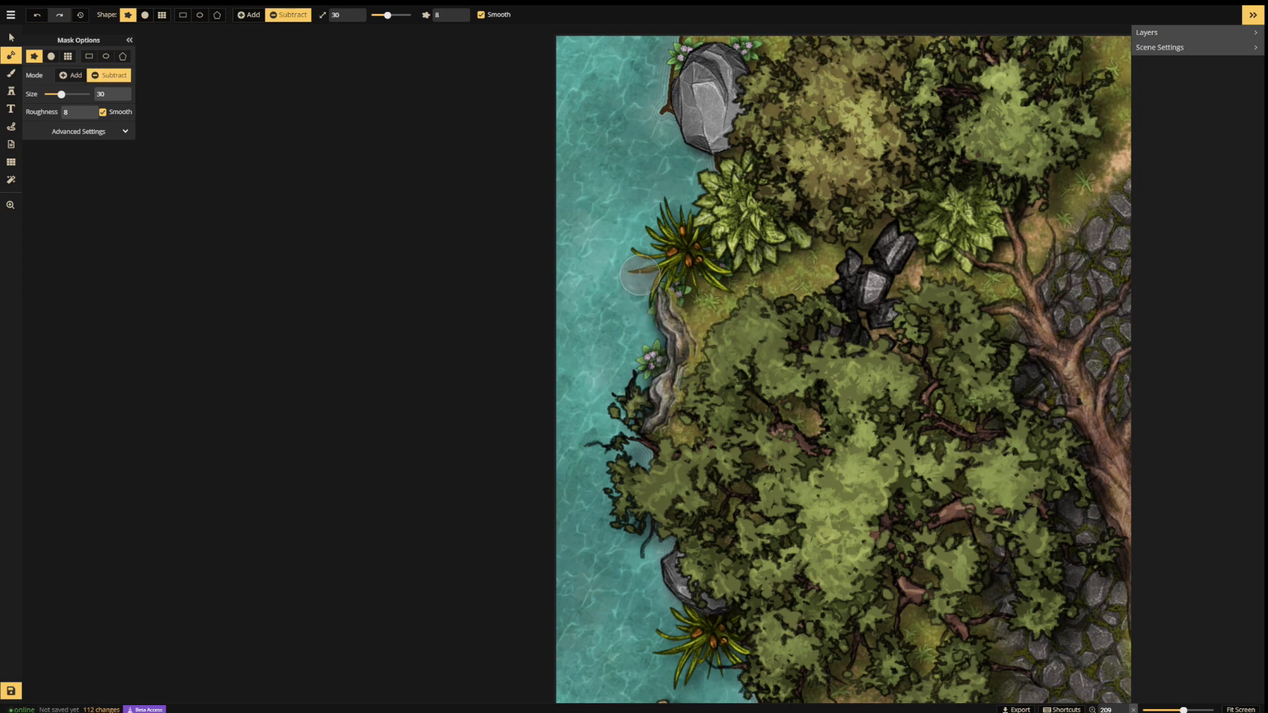
pyautogui.click(639, 275)
pyautogui.press('space')
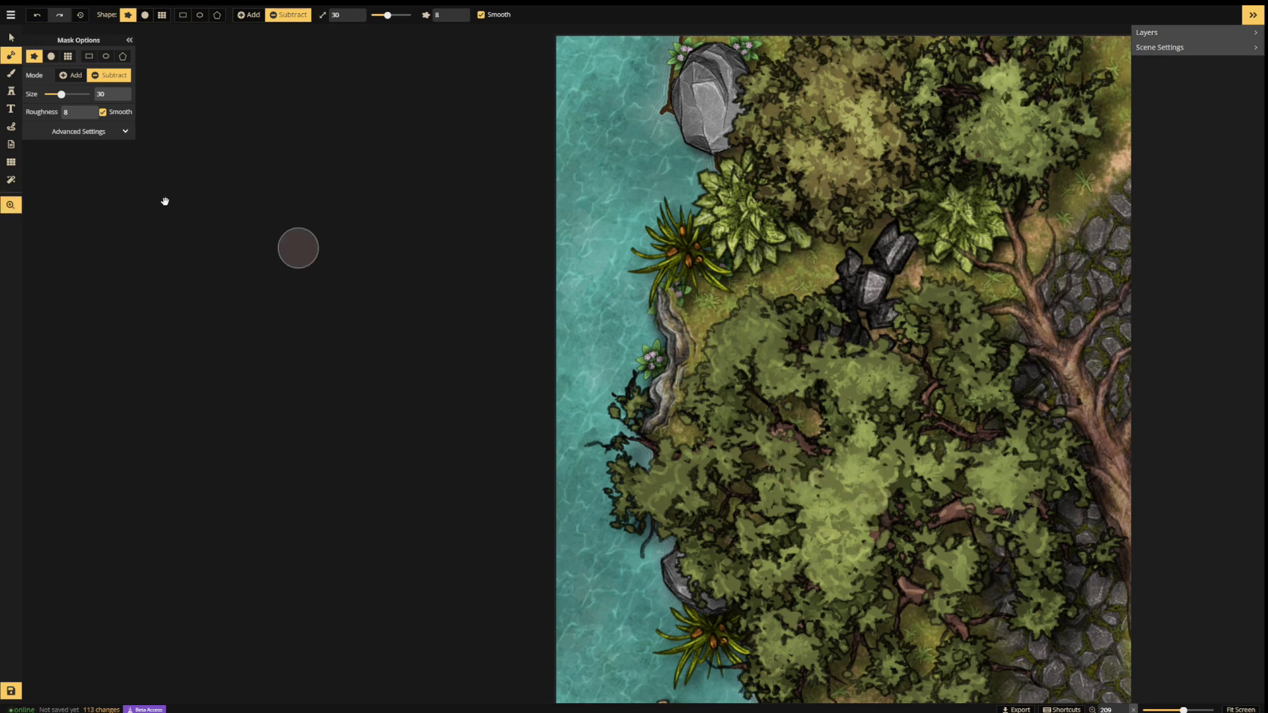
# - Delete the large fern on the shore just south of the largest boulder
pyautogui.click(8, 93)
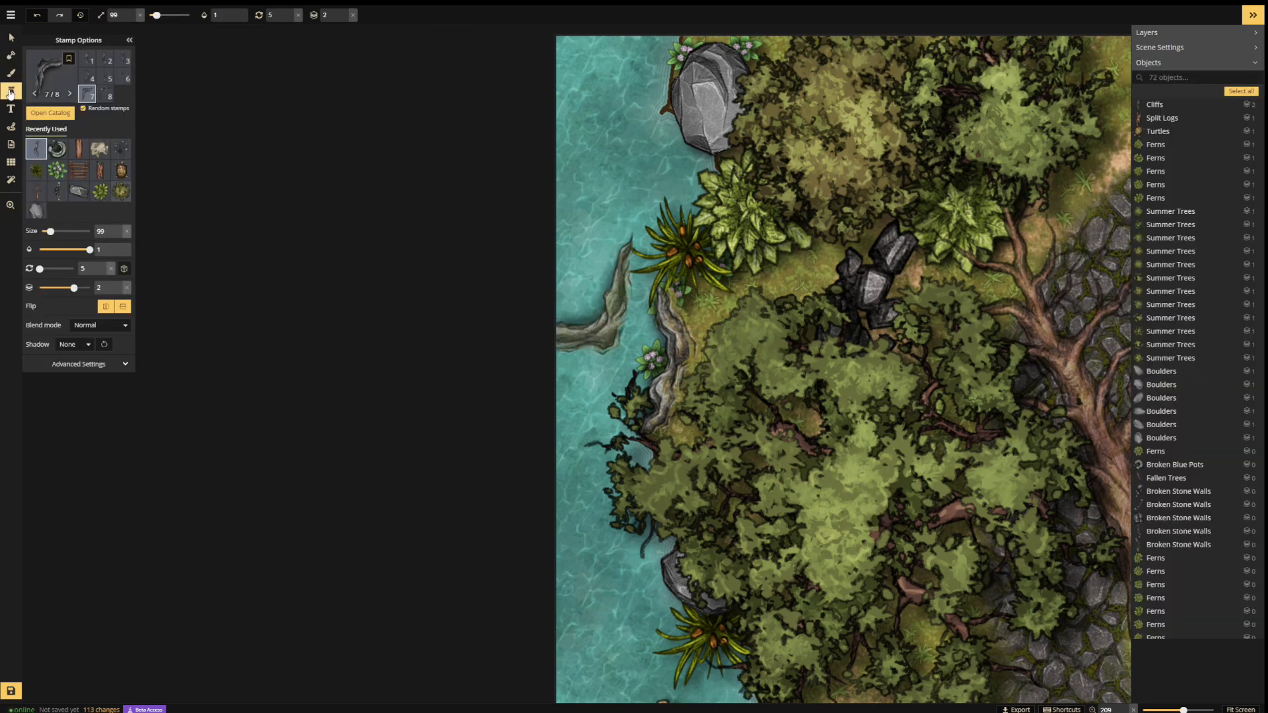
pyautogui.press('space')
pyautogui.moveTo(819, 480); pyautogui.dragTo(788, 126)
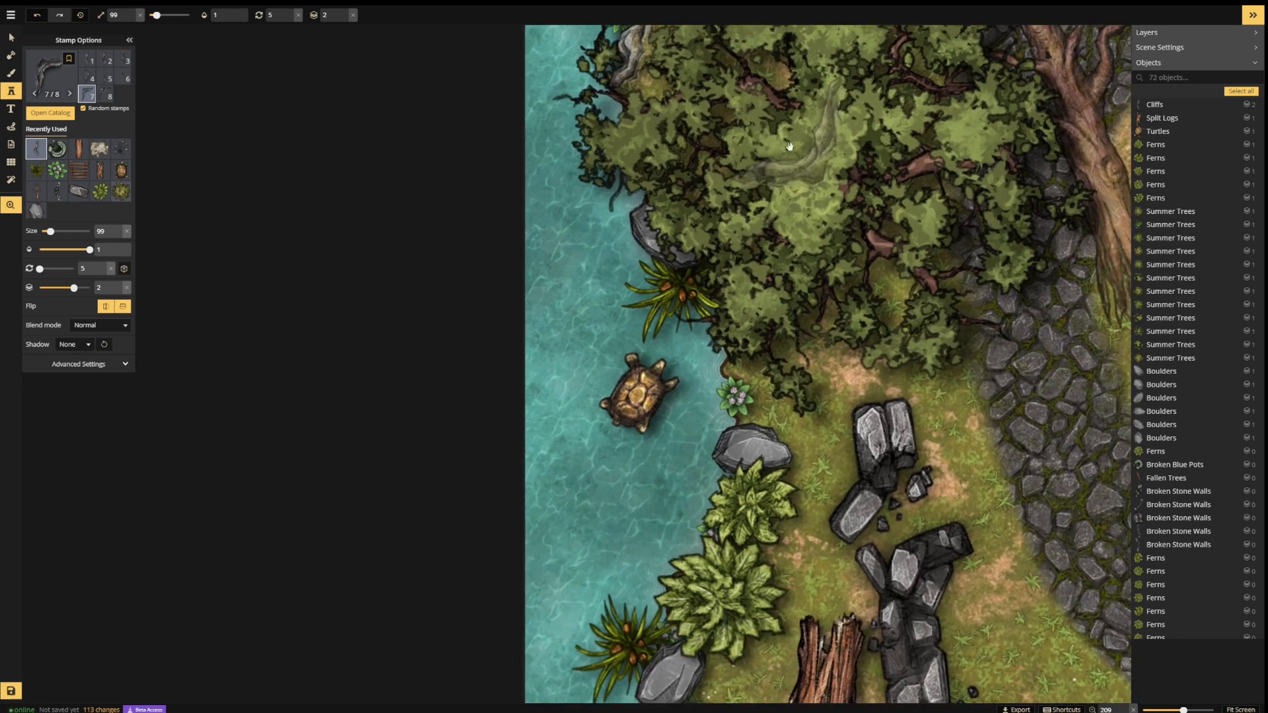
pyautogui.moveTo(737, 517); pyautogui.dragTo(733, 142)
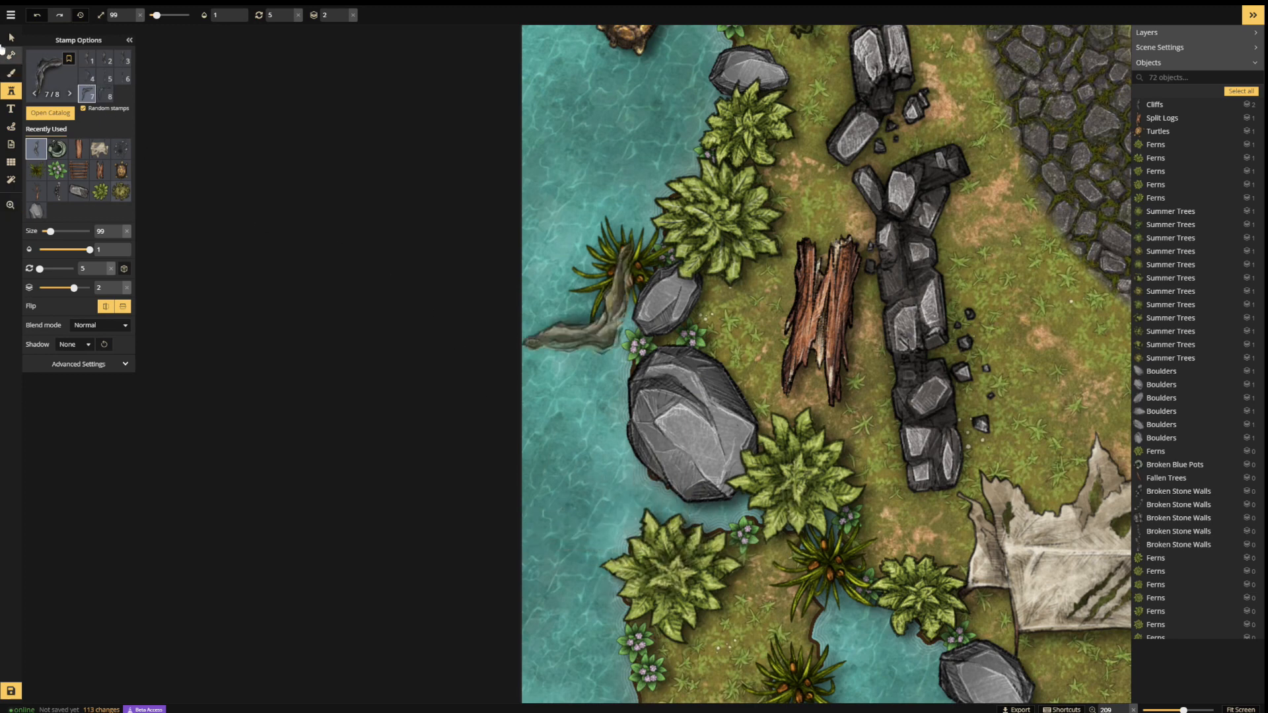
pyautogui.click(10, 43)
pyautogui.click(680, 563)
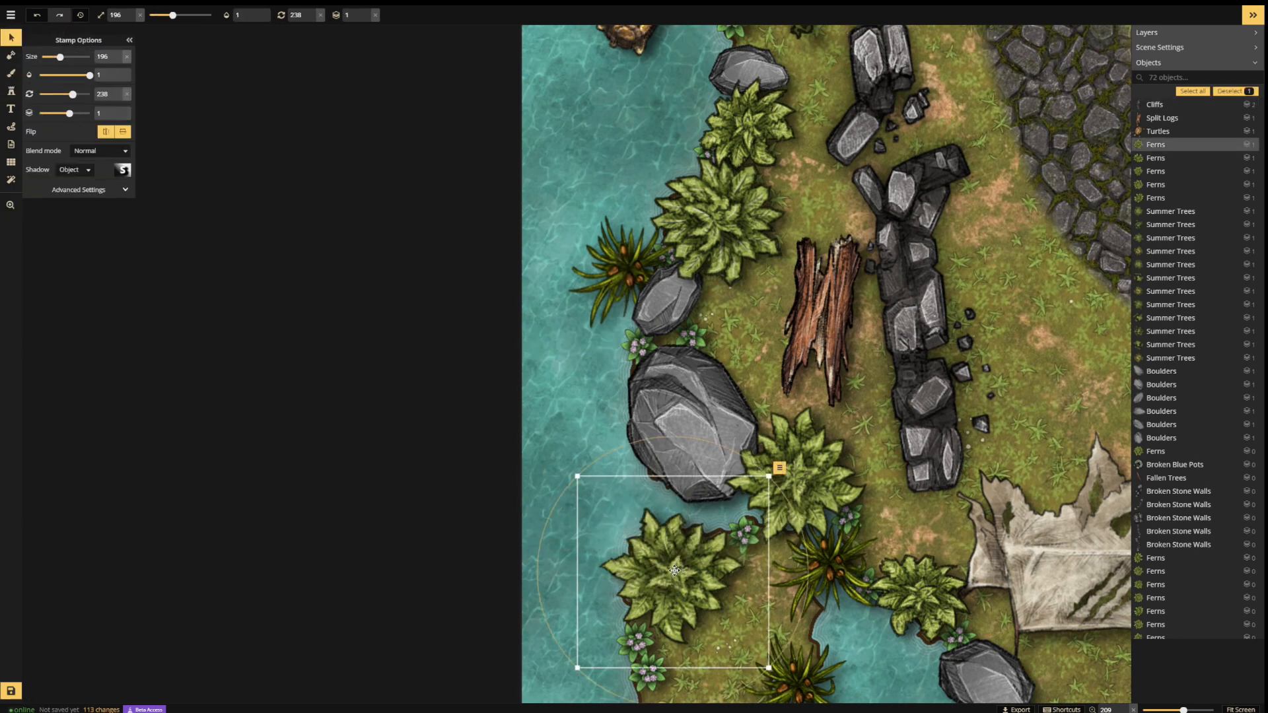
pyautogui.press('Delete')
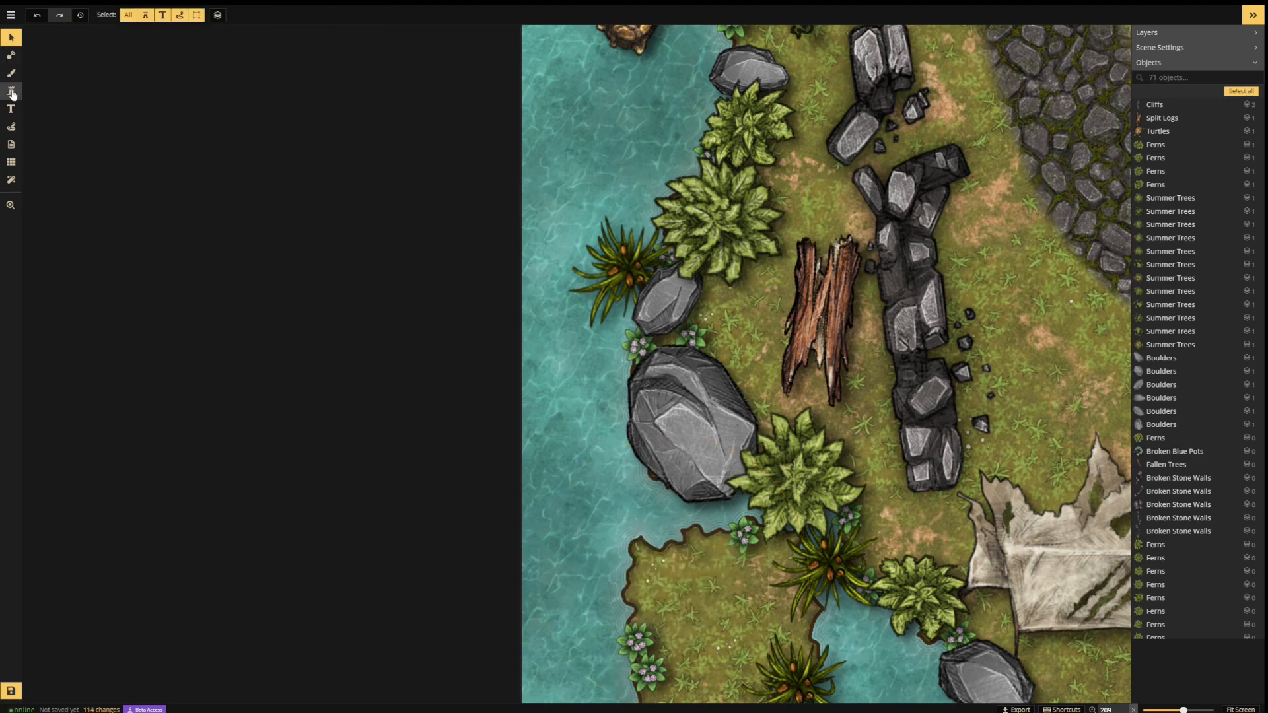
# - Switch the stamp back to the recently used Cliffs set and choose cliff variant 7
pyautogui.click(10, 93)
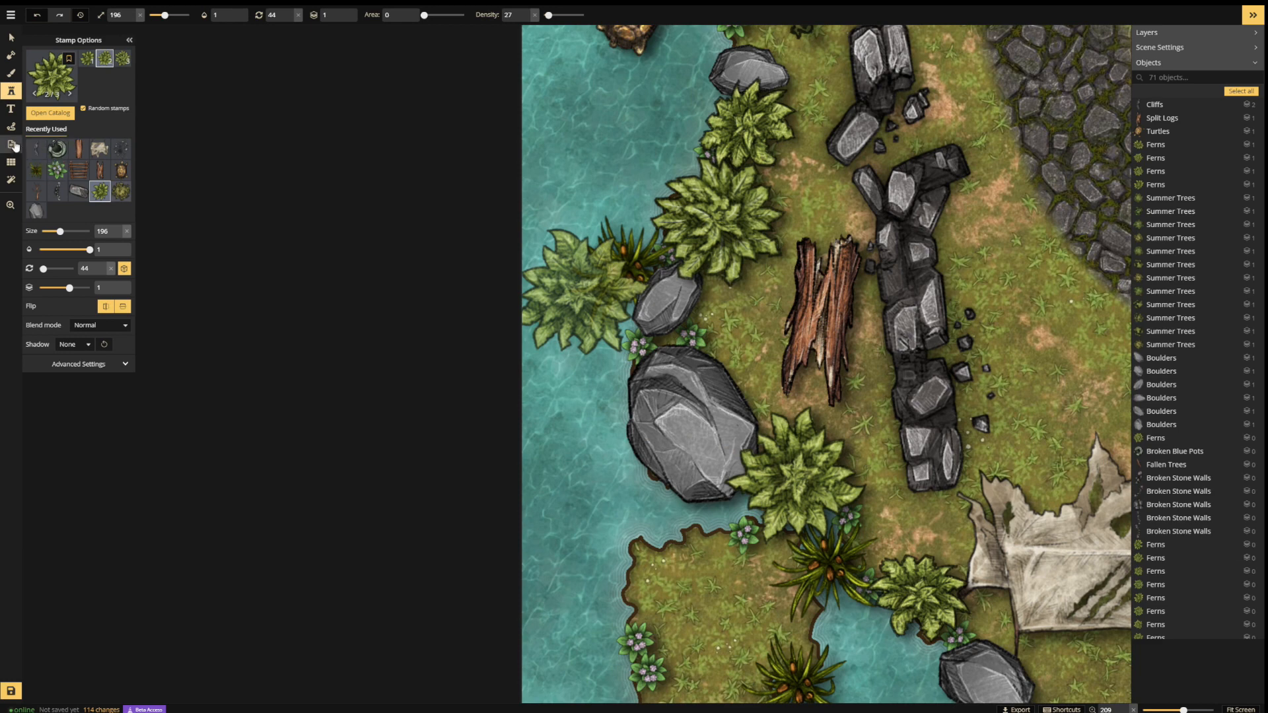
pyautogui.click(35, 148)
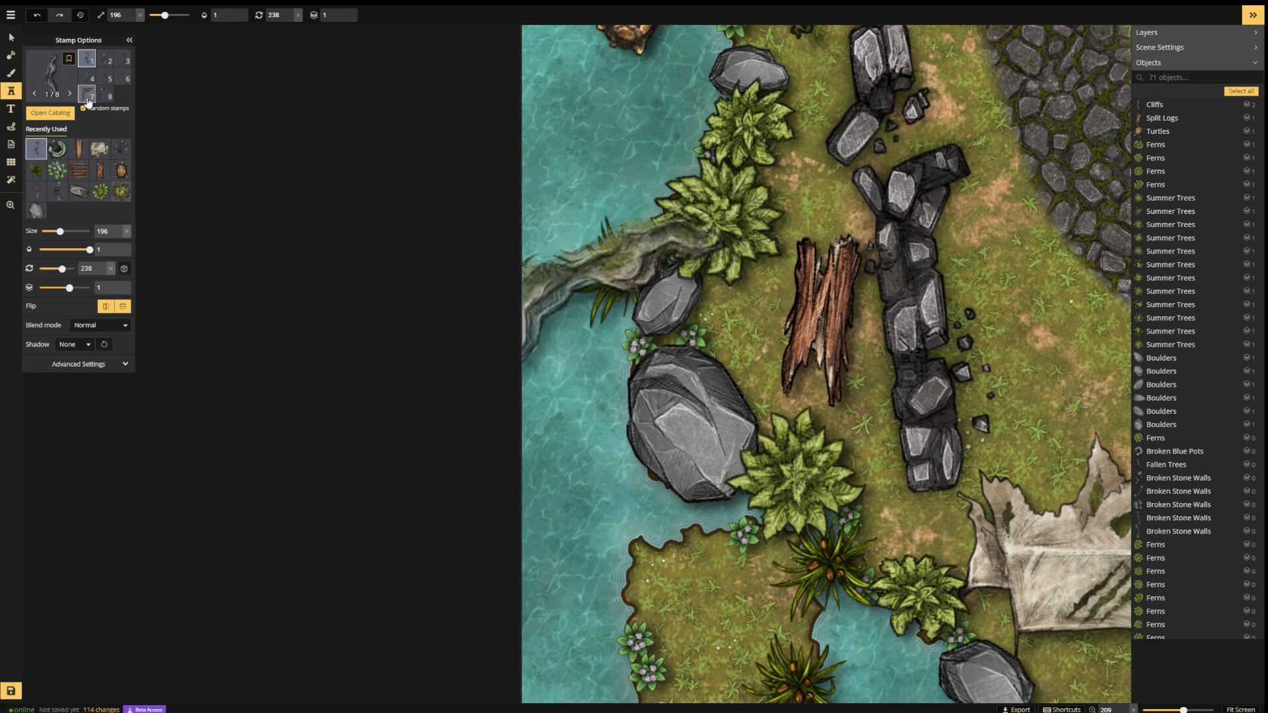
pyautogui.click(87, 98)
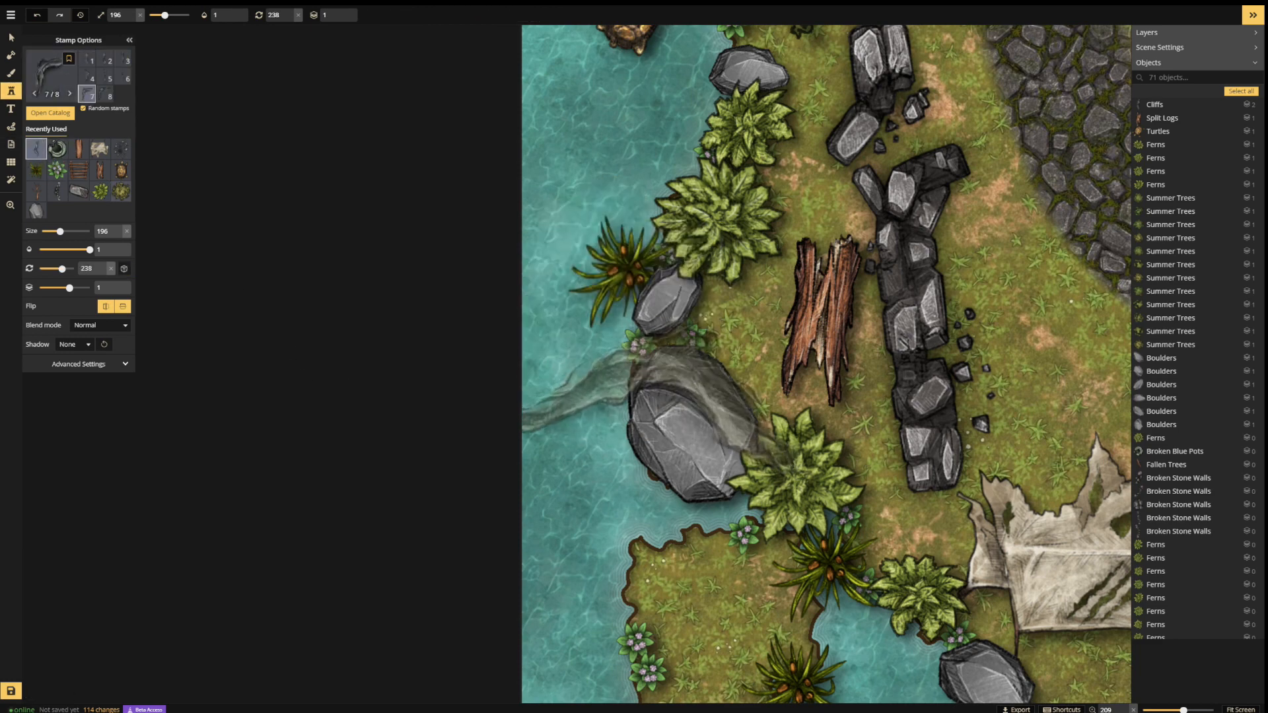
pyautogui.click(608, 257)
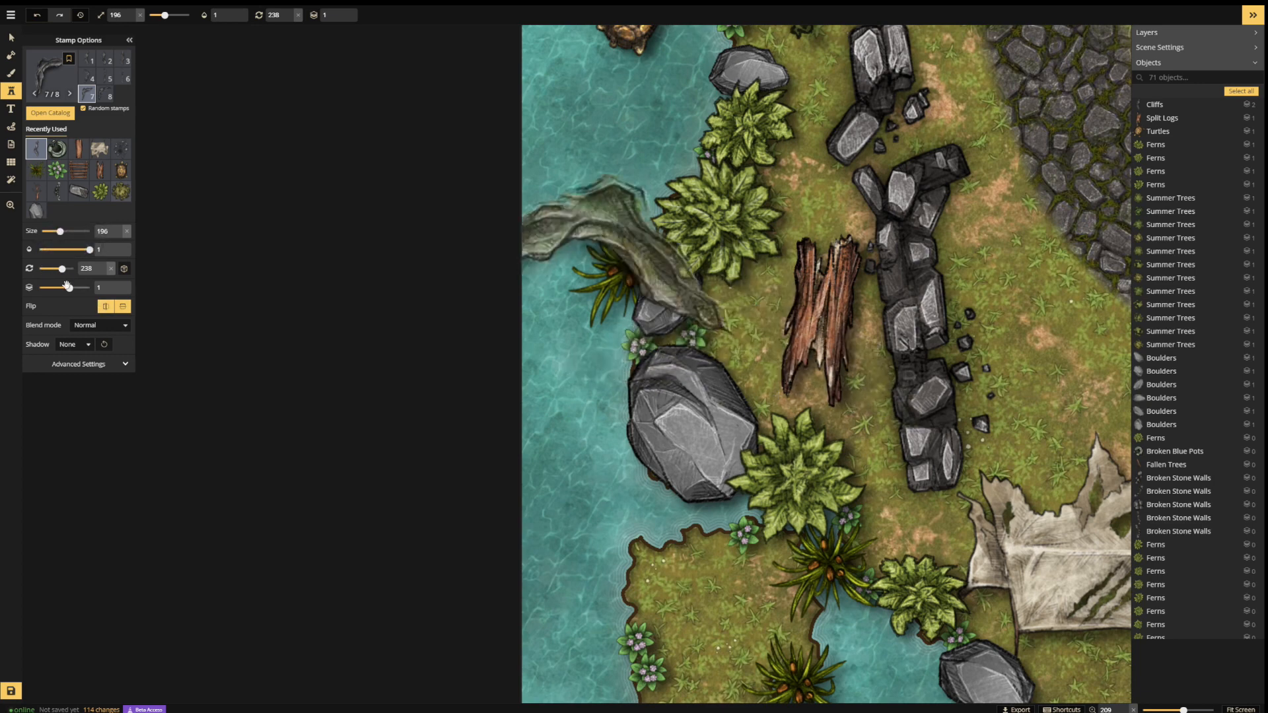
# - Try a size 196 cliff on the shore south of the largest boulder, rotate it to 171 and delete it
pyautogui.click(690, 571)
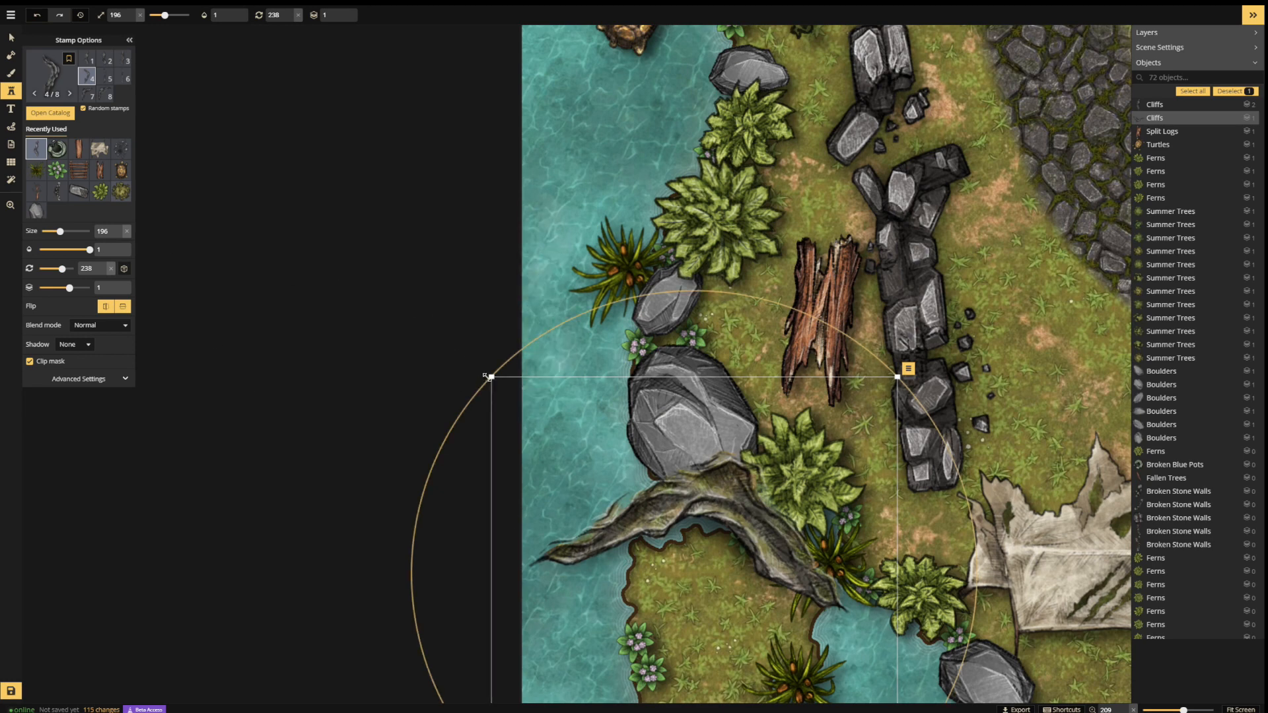
pyautogui.moveTo(470, 401); pyautogui.dragTo(617, 613)
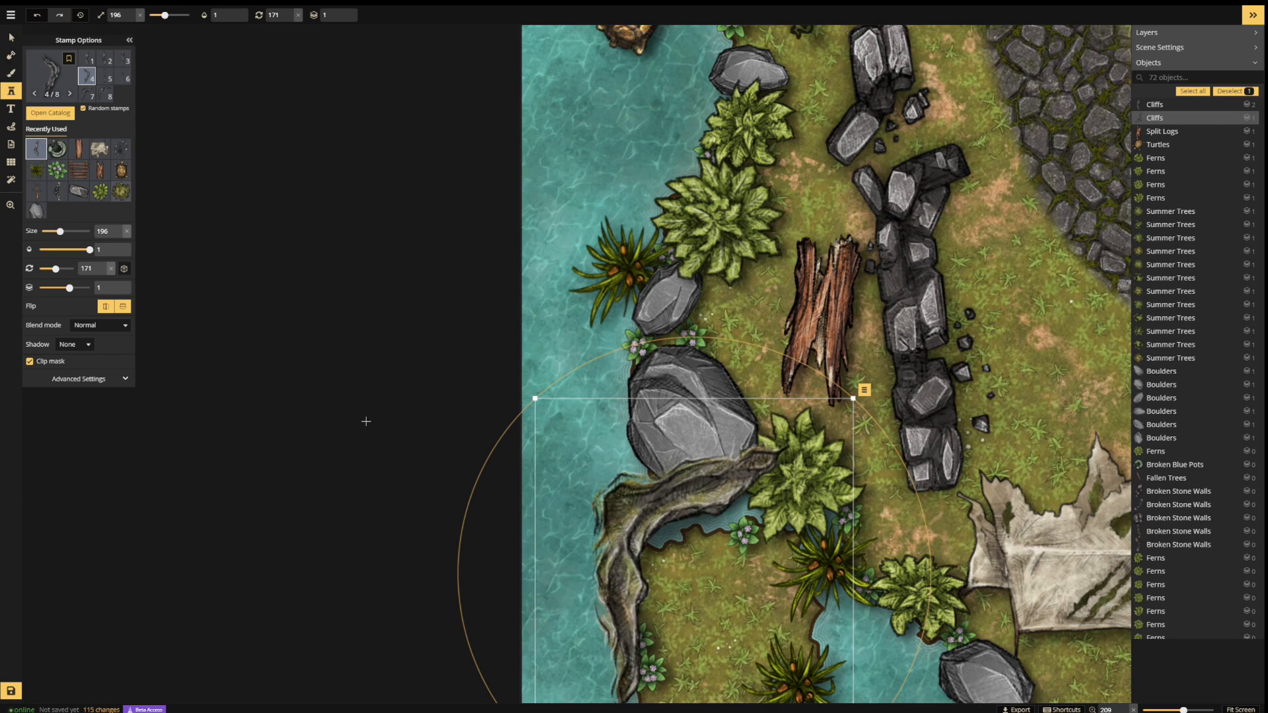
pyautogui.press('Delete')
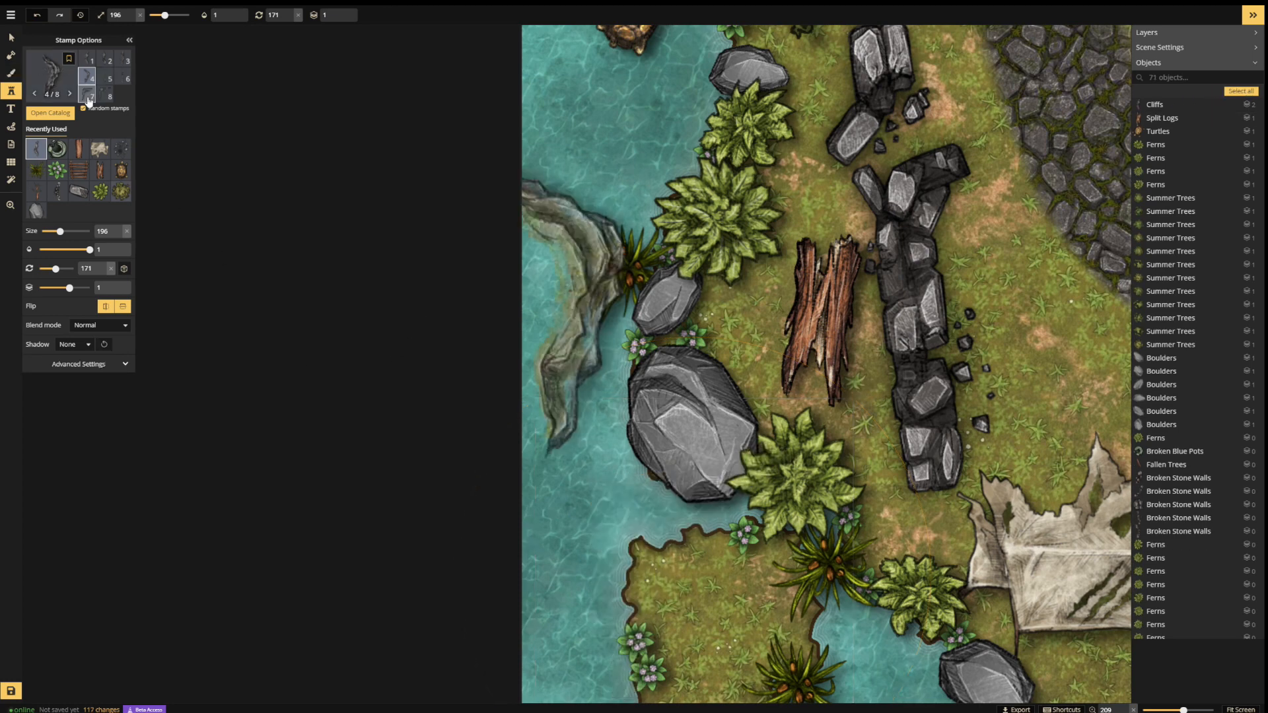
# - Choose cliff variant 2 and place it at size 196 and rotation 171 along the shore southwest of the largest boulder
pyautogui.click(88, 97)
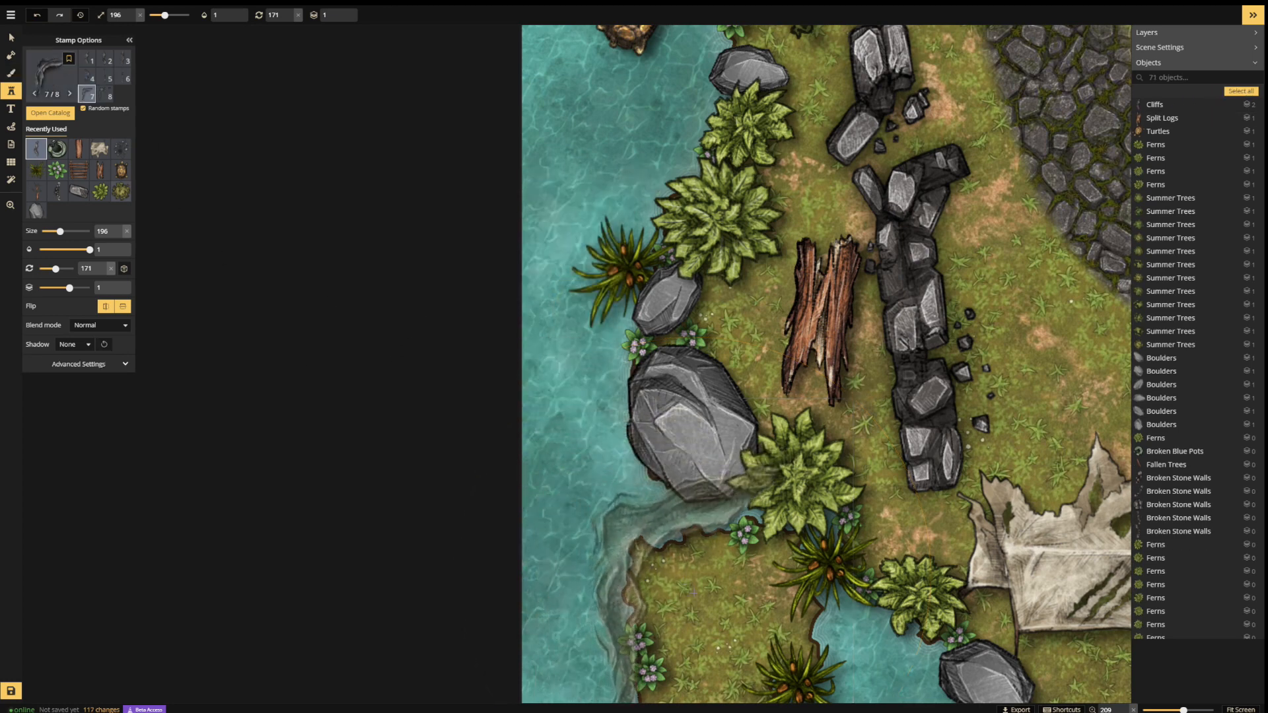
pyautogui.click(87, 77)
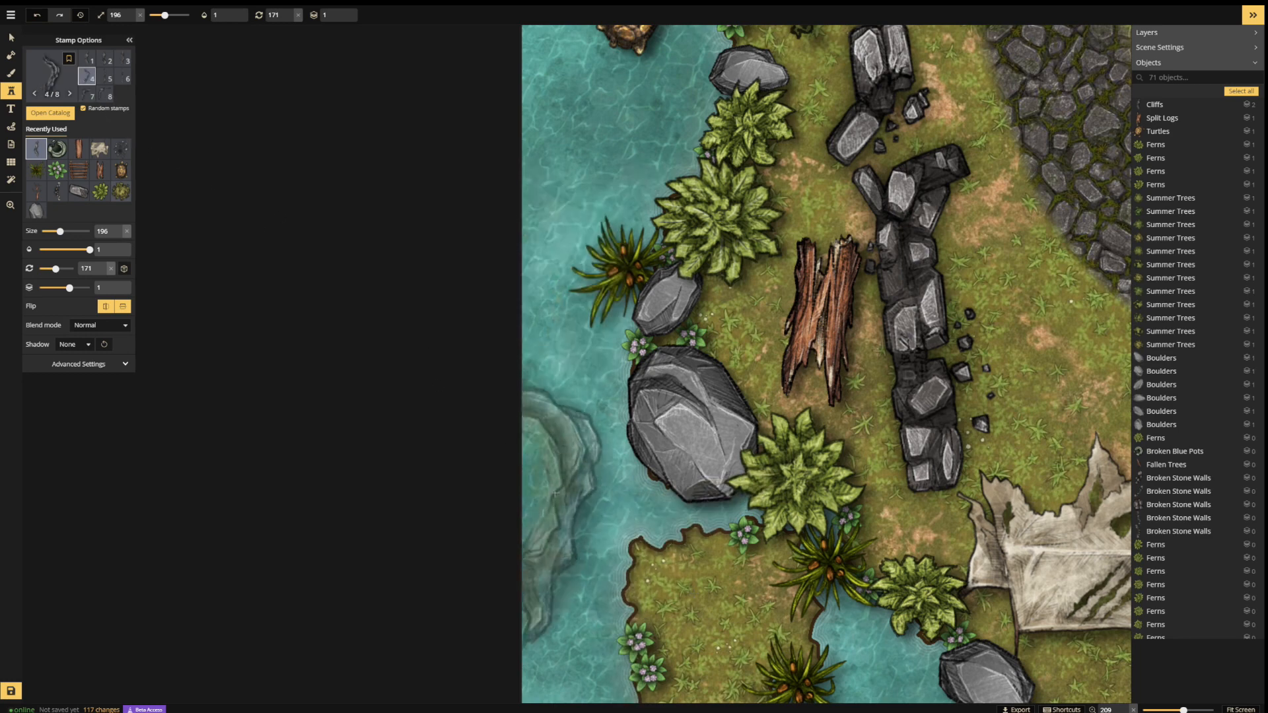
pyautogui.click(105, 61)
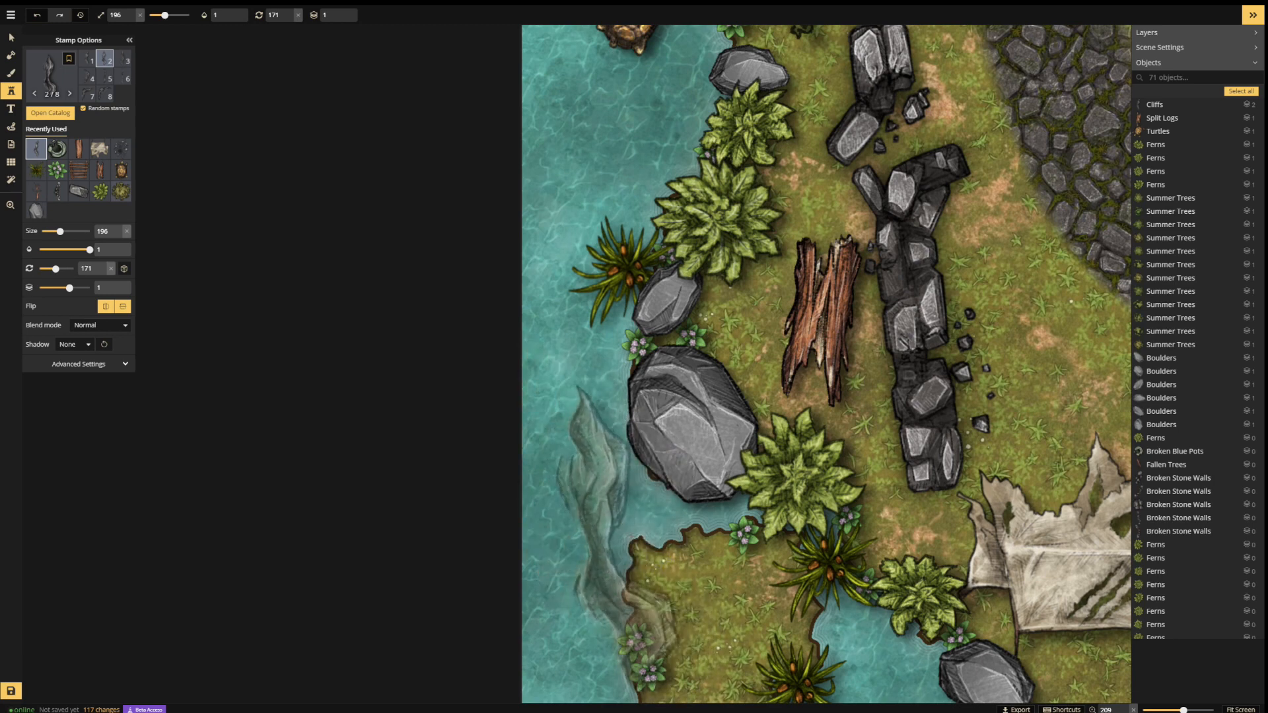
pyautogui.click(631, 536)
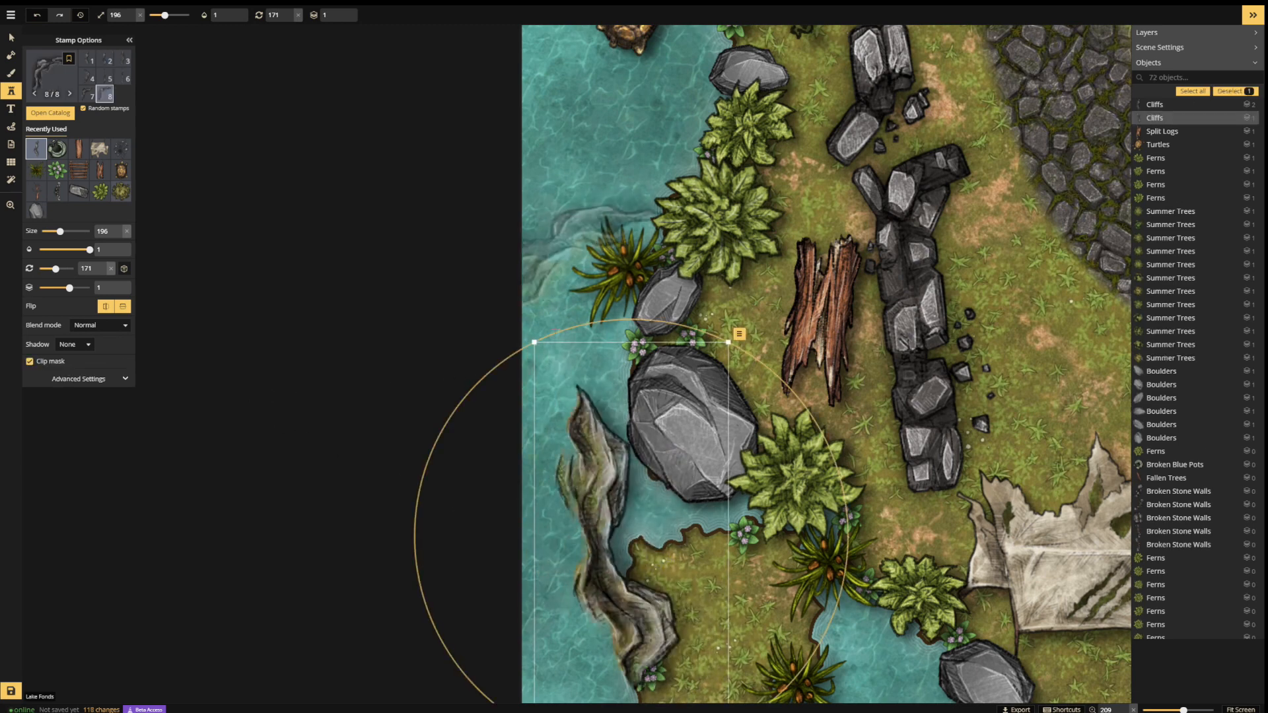
# - Rotate the newly placed cliff to 21, shrink it to size 150 and move it along the shore south of the largest boulder
pyautogui.moveTo(535, 339); pyautogui.dragTo(592, 682)
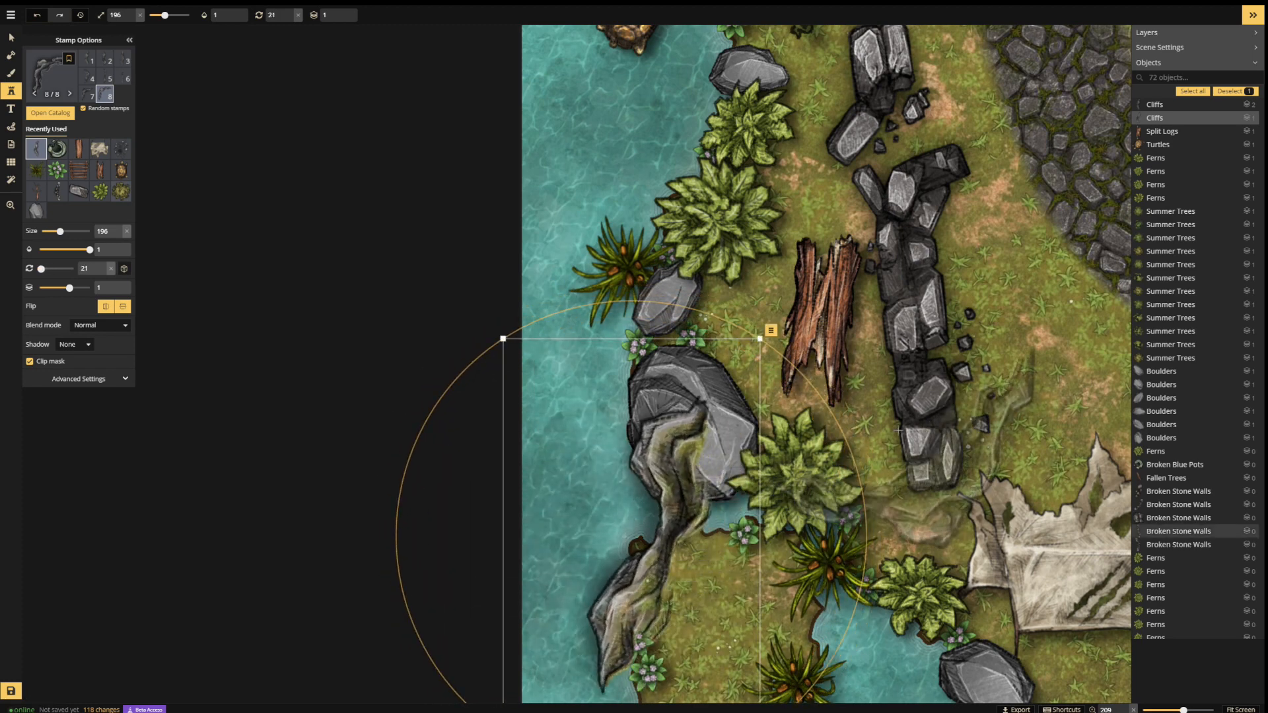
pyautogui.moveTo(876, 464); pyautogui.dragTo(865, 204)
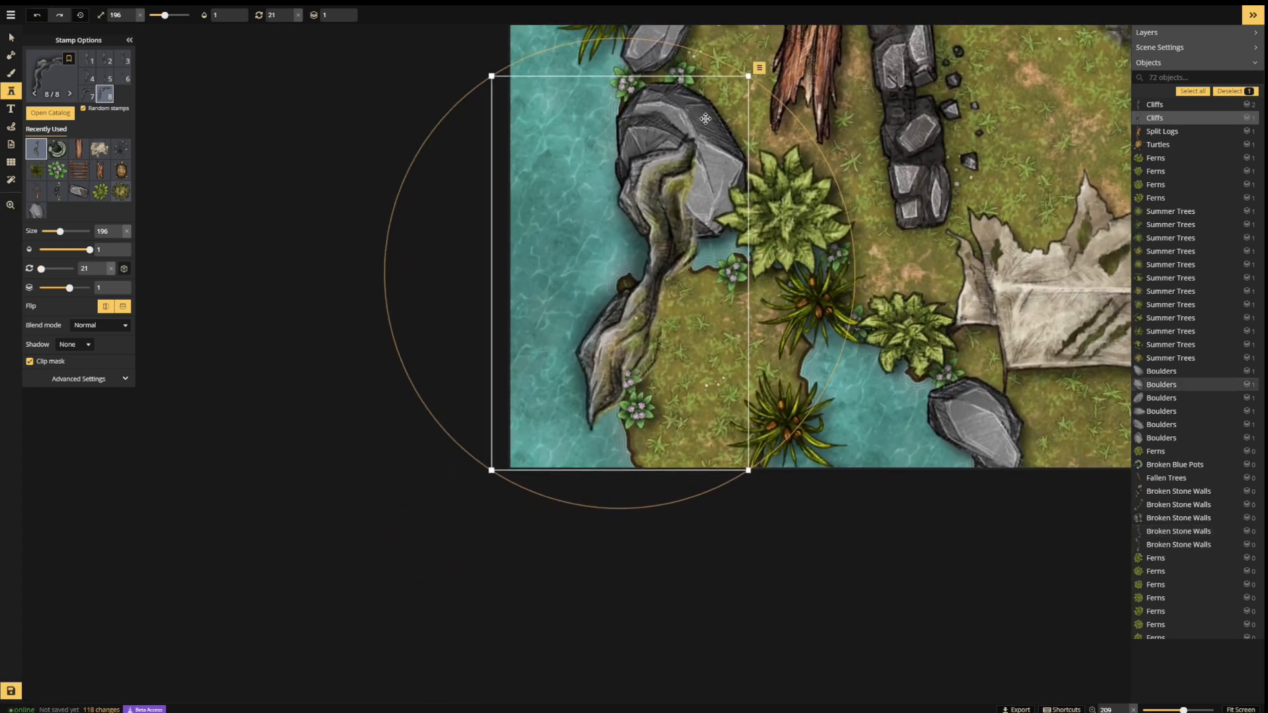
pyautogui.moveTo(747, 76); pyautogui.dragTo(722, 116)
pyautogui.moveTo(648, 270); pyautogui.dragTo(674, 359)
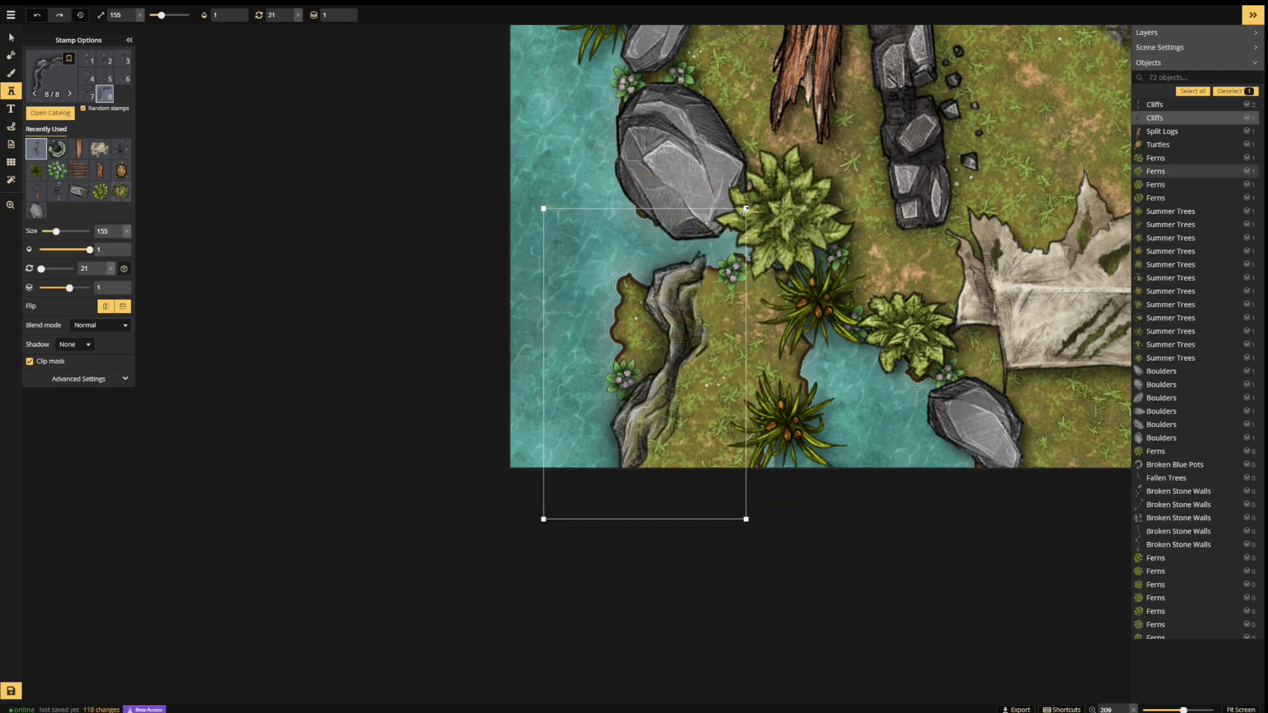
pyautogui.moveTo(748, 206); pyautogui.dragTo(740, 219)
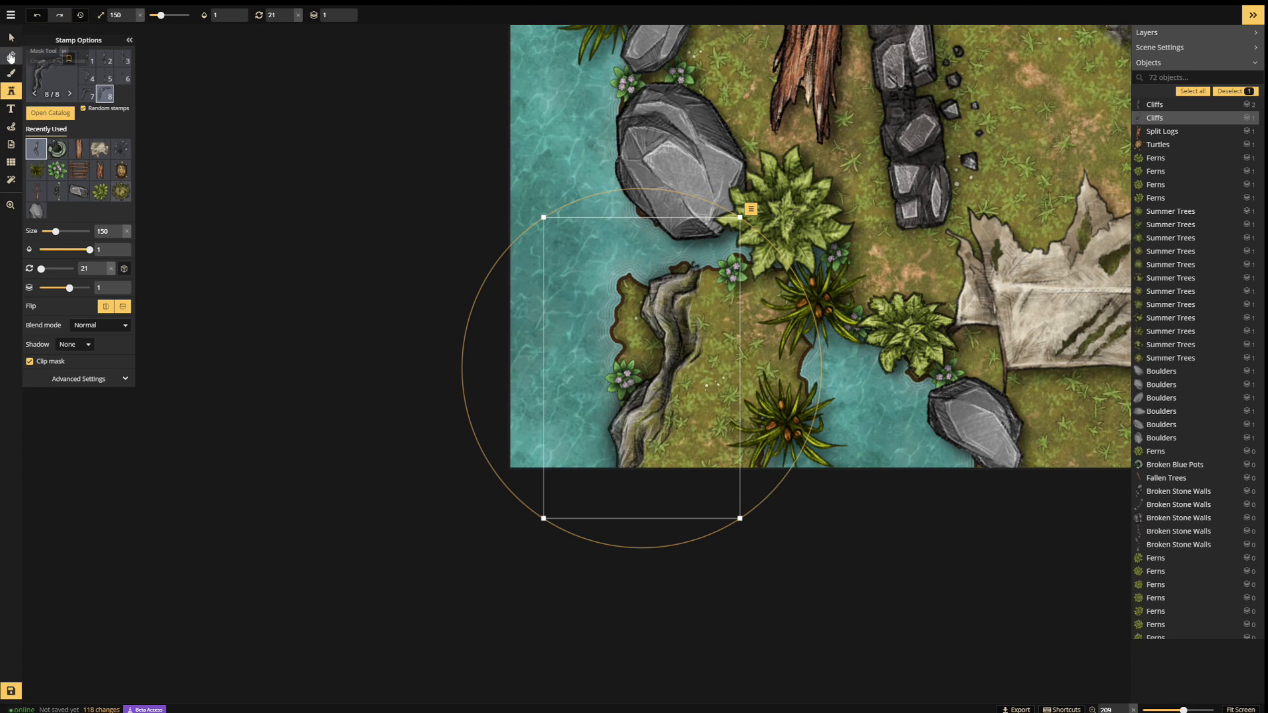
# - Trim the land mask west of the new cliff at brush size 30 and add land just east of the cliff's upper end
pyautogui.click(11, 56)
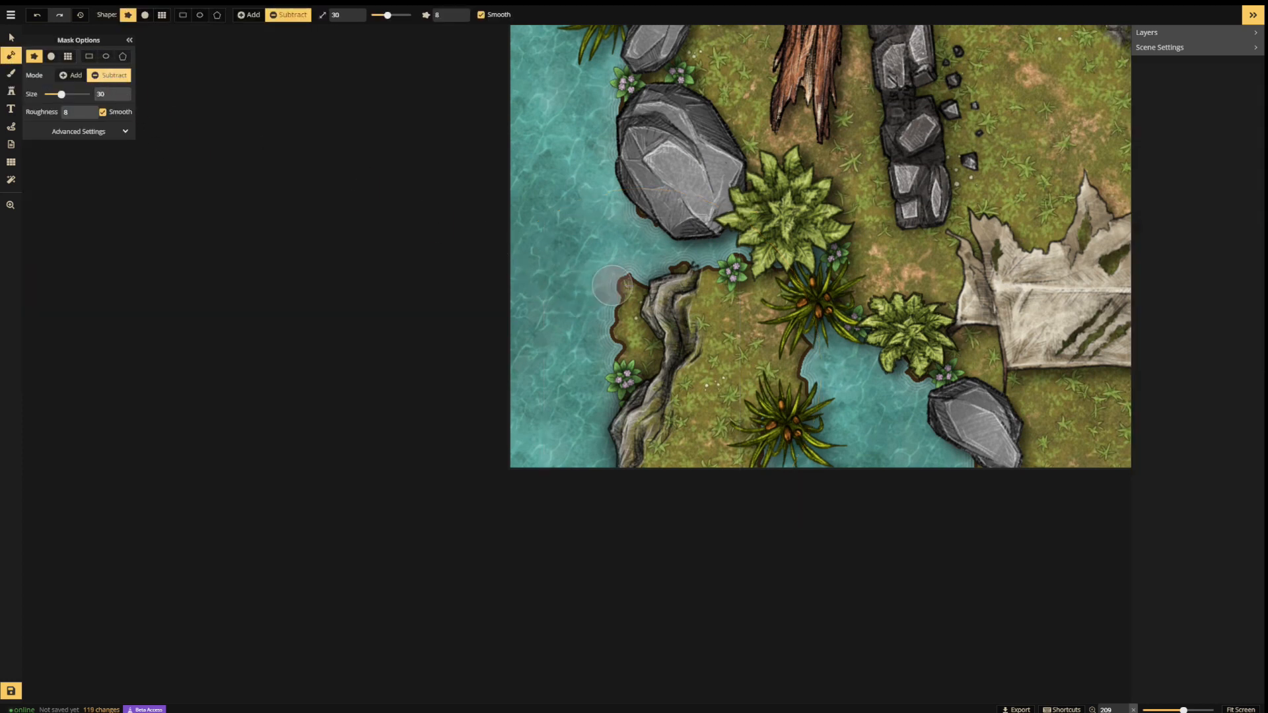
pyautogui.moveTo(680, 259)
pyautogui.mouseDown()
pyautogui.moveTo(633, 277)
pyautogui.moveTo(623, 296)
pyautogui.moveTo(648, 347)
pyautogui.moveTo(614, 408)
pyautogui.moveTo(611, 347)
pyautogui.mouseUp()
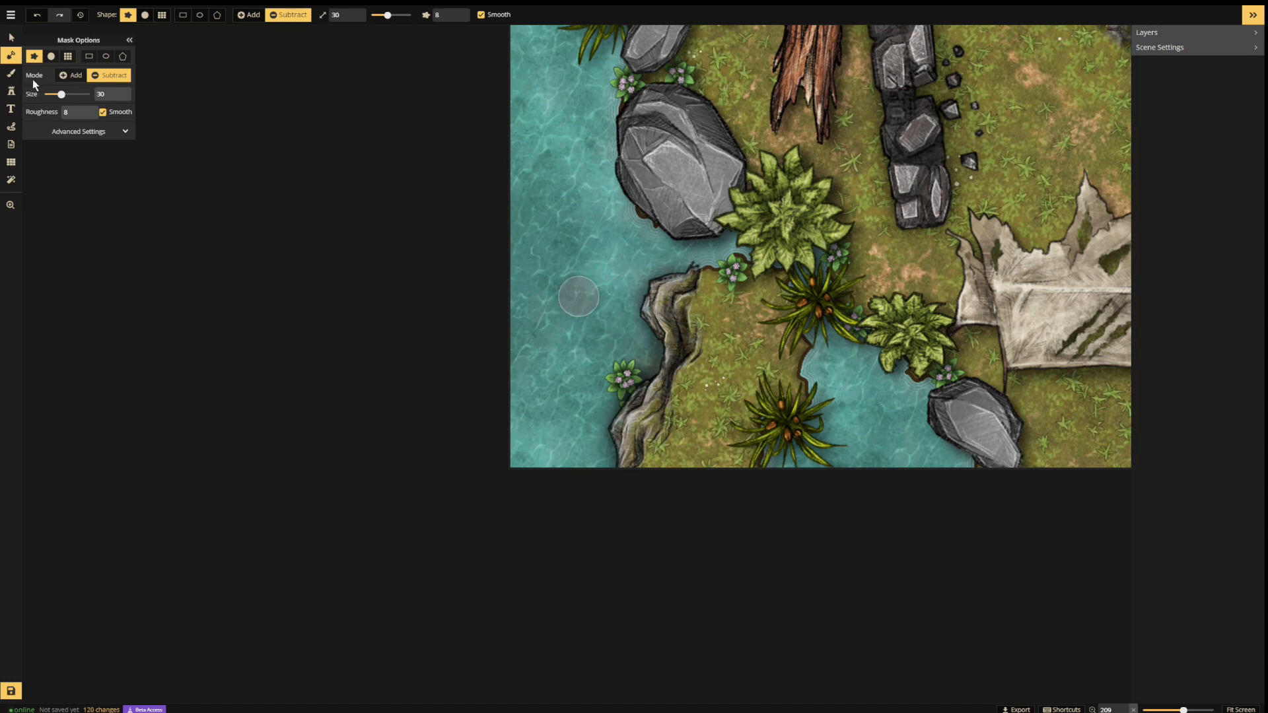
pyautogui.click(74, 75)
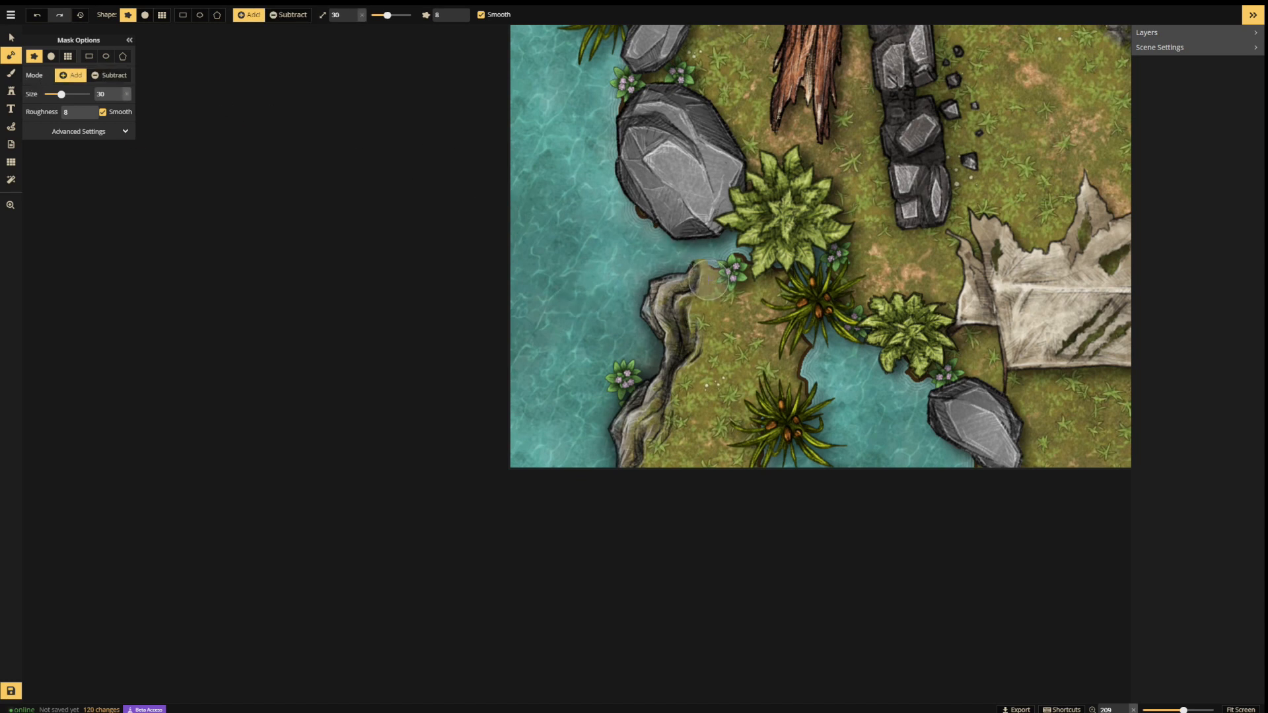
pyautogui.click(709, 280)
pyautogui.moveTo(831, 132); pyautogui.dragTo(717, 456)
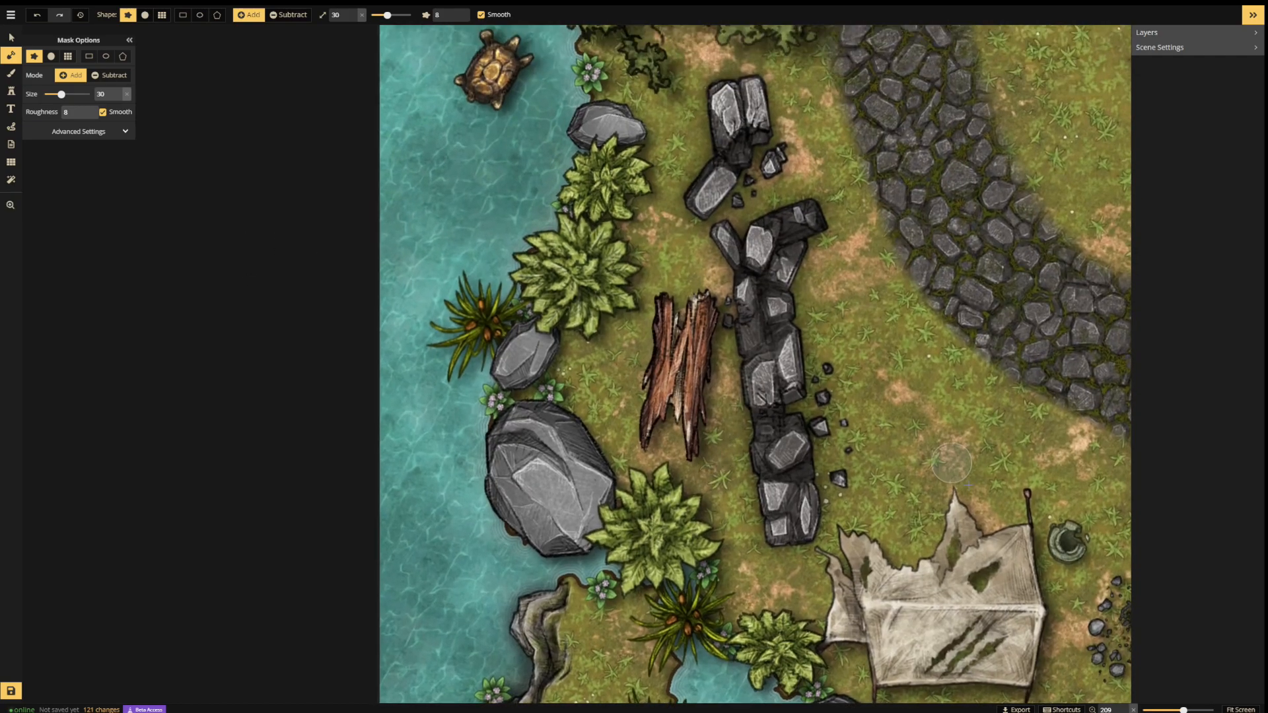
pyautogui.click(1241, 709)
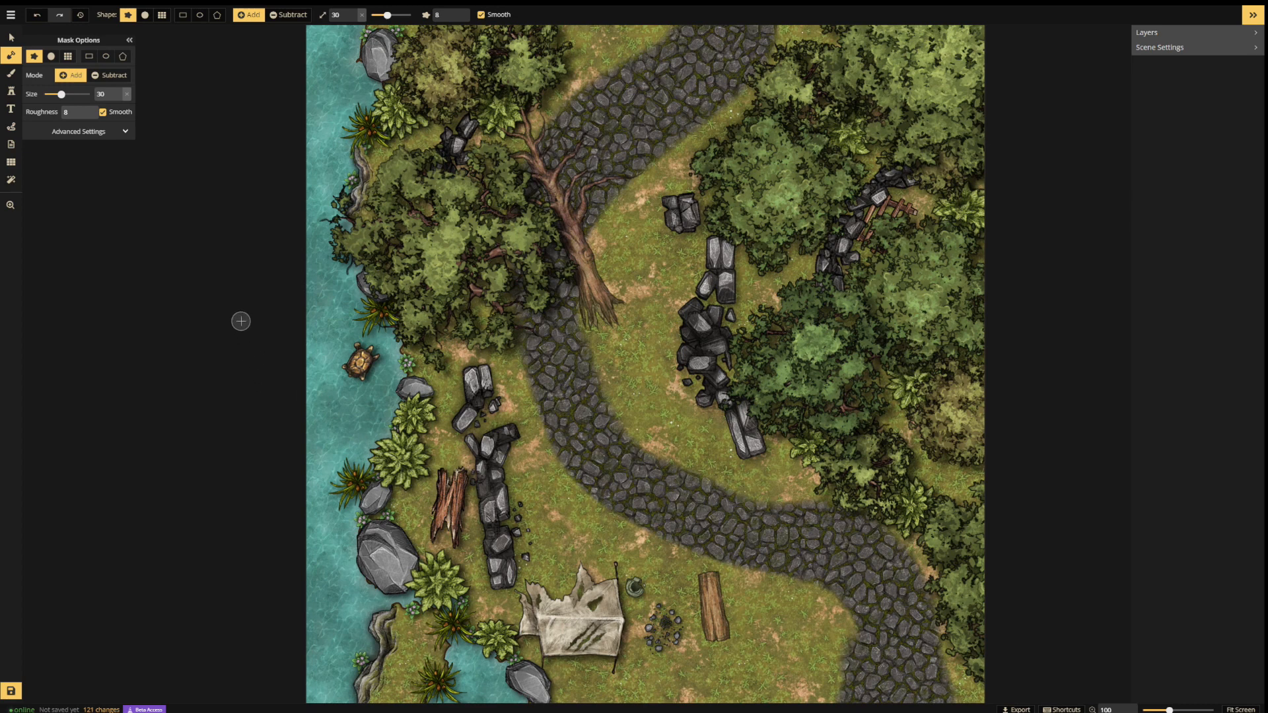
# - Choose the Forest Floor Plants stamp set and place five plants at size 150 around the tent, campsite and southern road bend
pyautogui.click(13, 91)
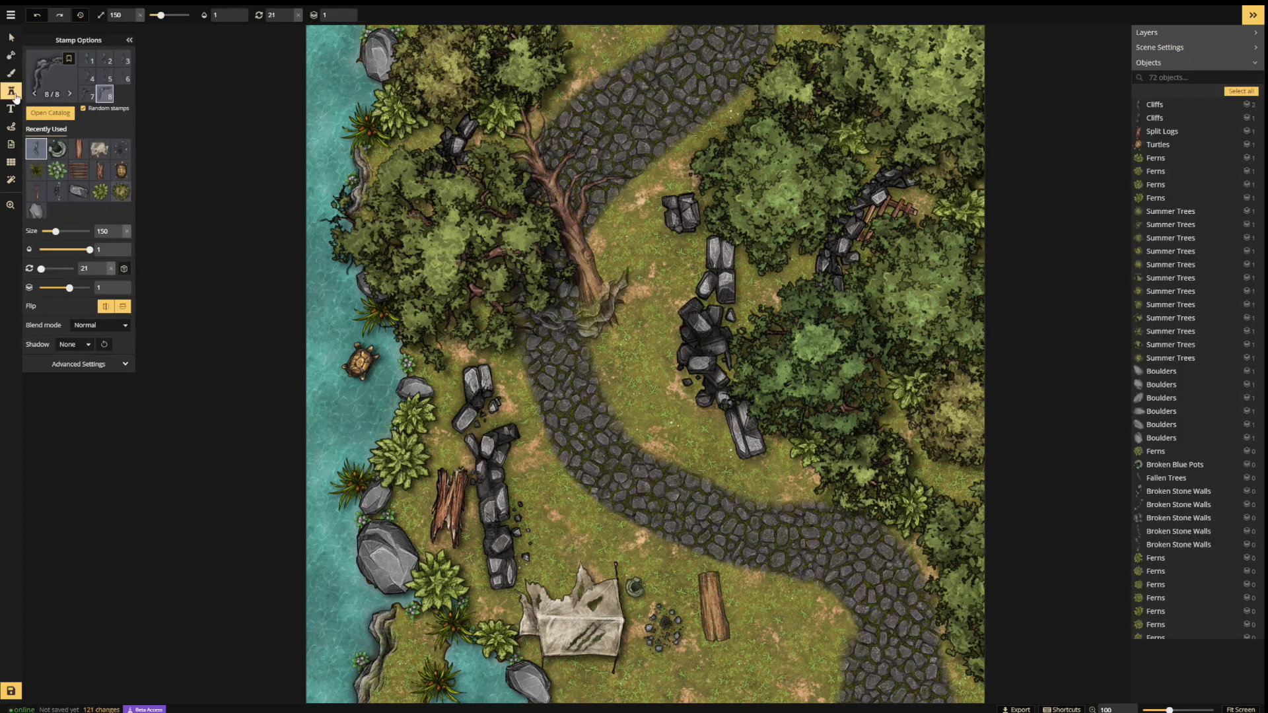
pyautogui.click(58, 118)
pyautogui.scroll(5, 703, 301)
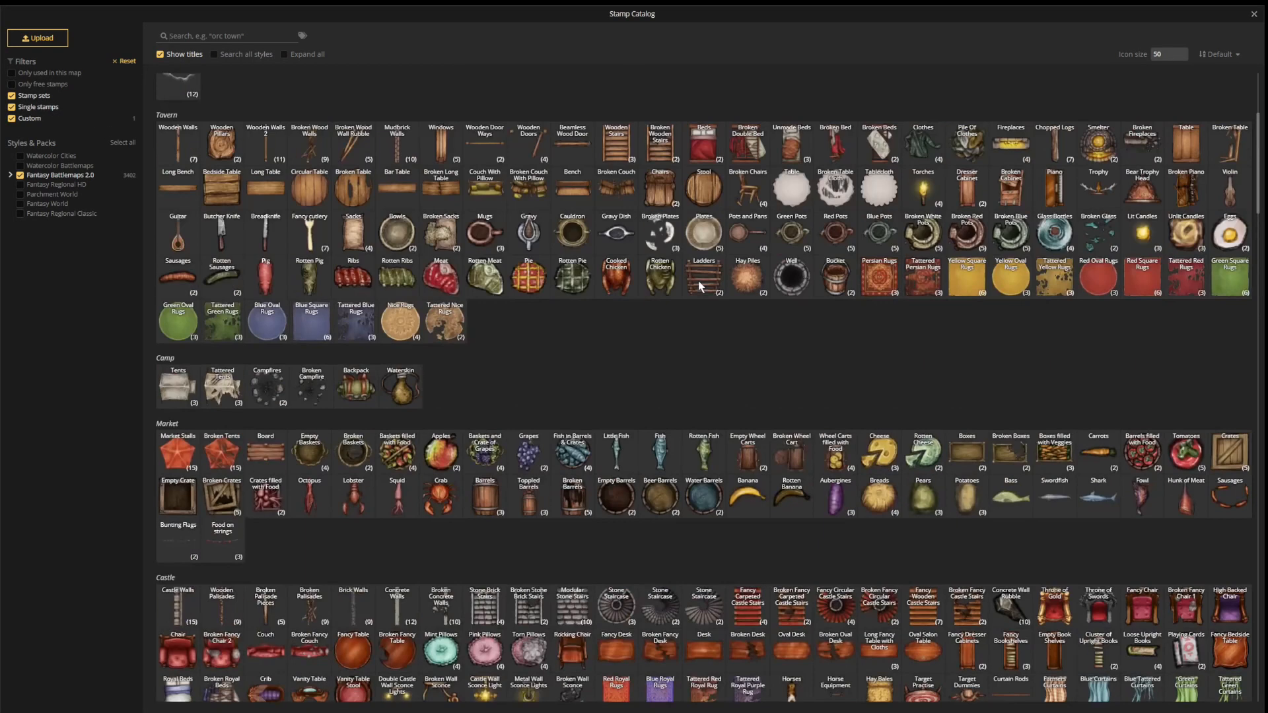
pyautogui.scroll(4, 698, 280)
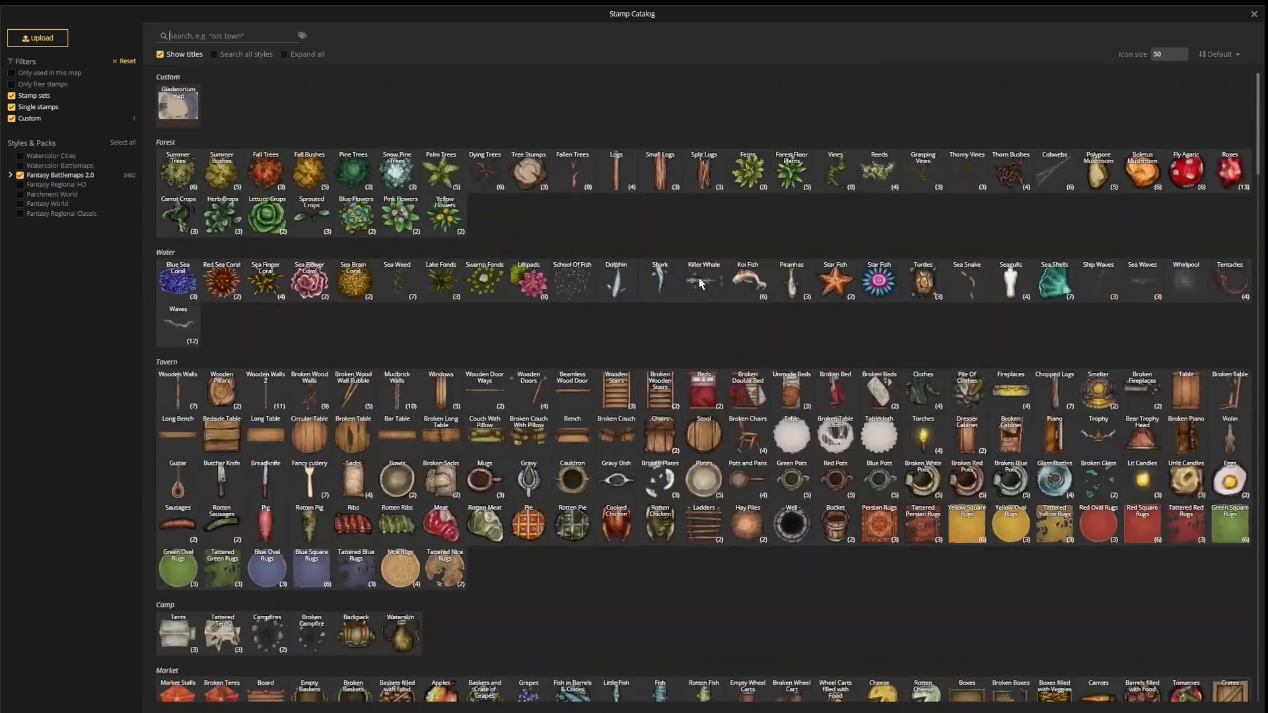
pyautogui.click(794, 174)
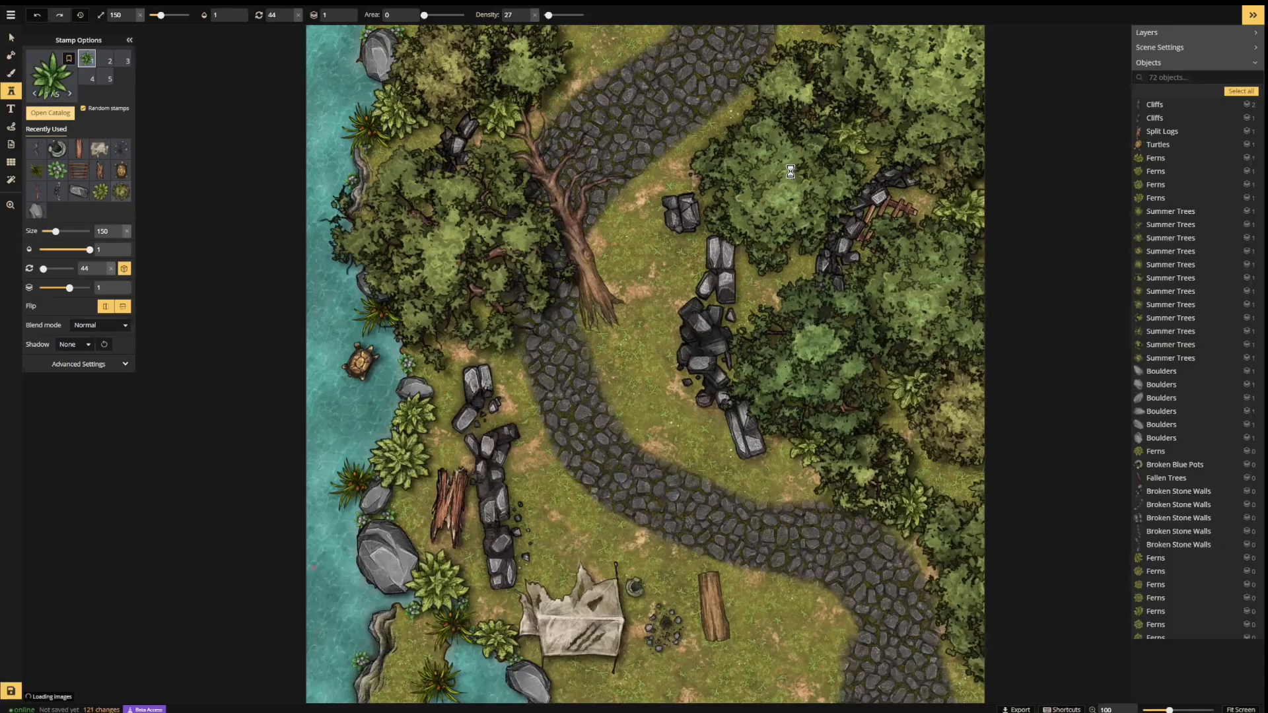
pyautogui.click(531, 567)
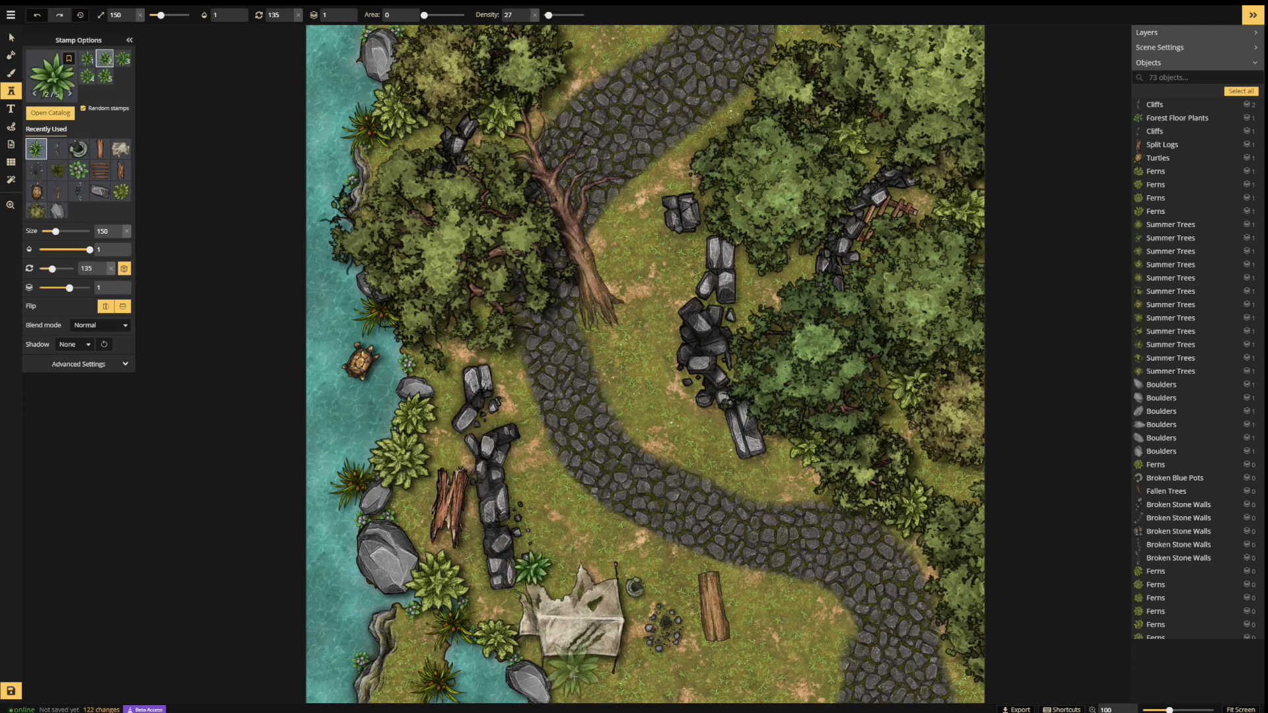
pyautogui.click(556, 671)
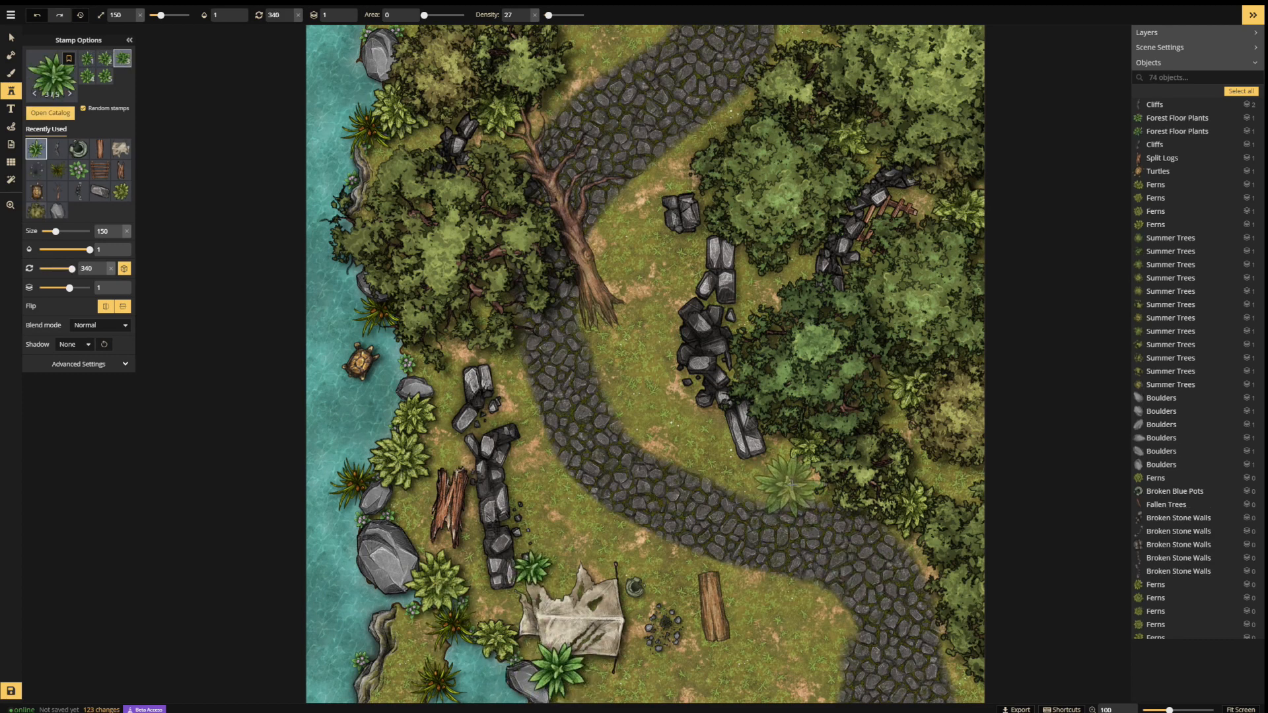
pyautogui.click(790, 485)
pyautogui.click(805, 633)
pyautogui.click(736, 669)
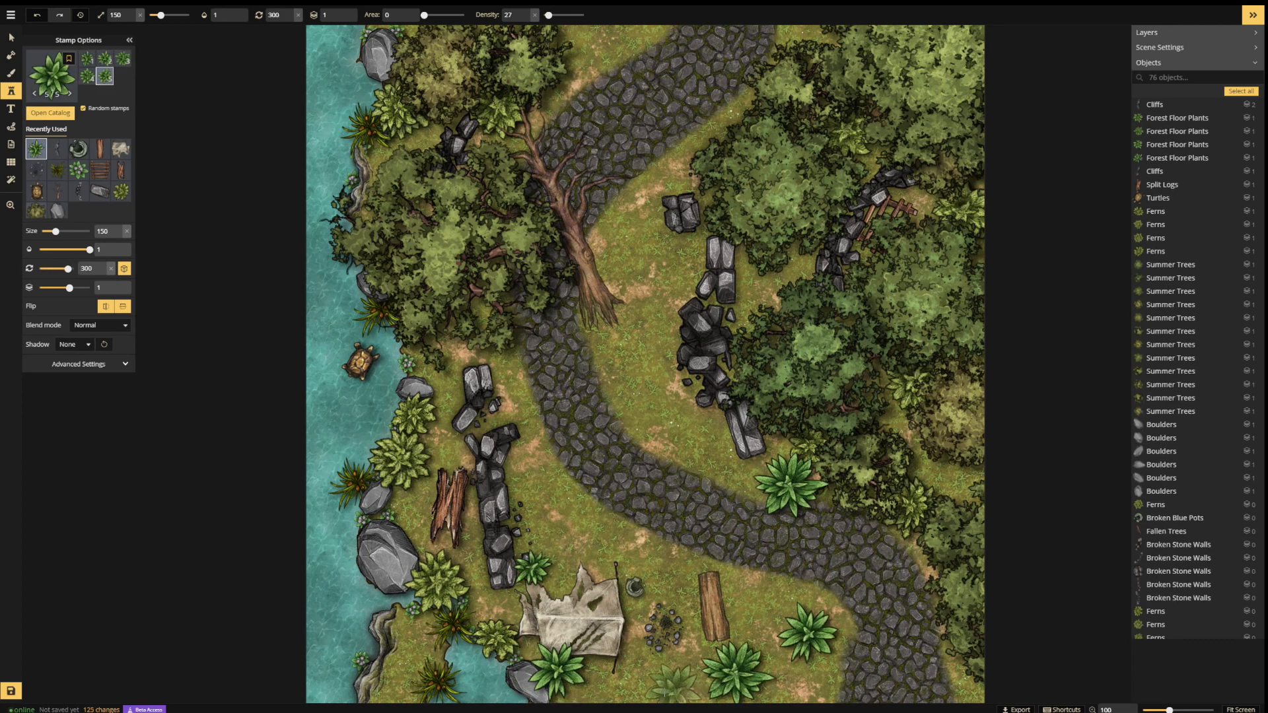
# - Add more Forest Floor Plants north of the tent, above the western ruined wall, beside the eastern ruins and along the map's northern edge
pyautogui.click(575, 528)
pyautogui.click(345, 441)
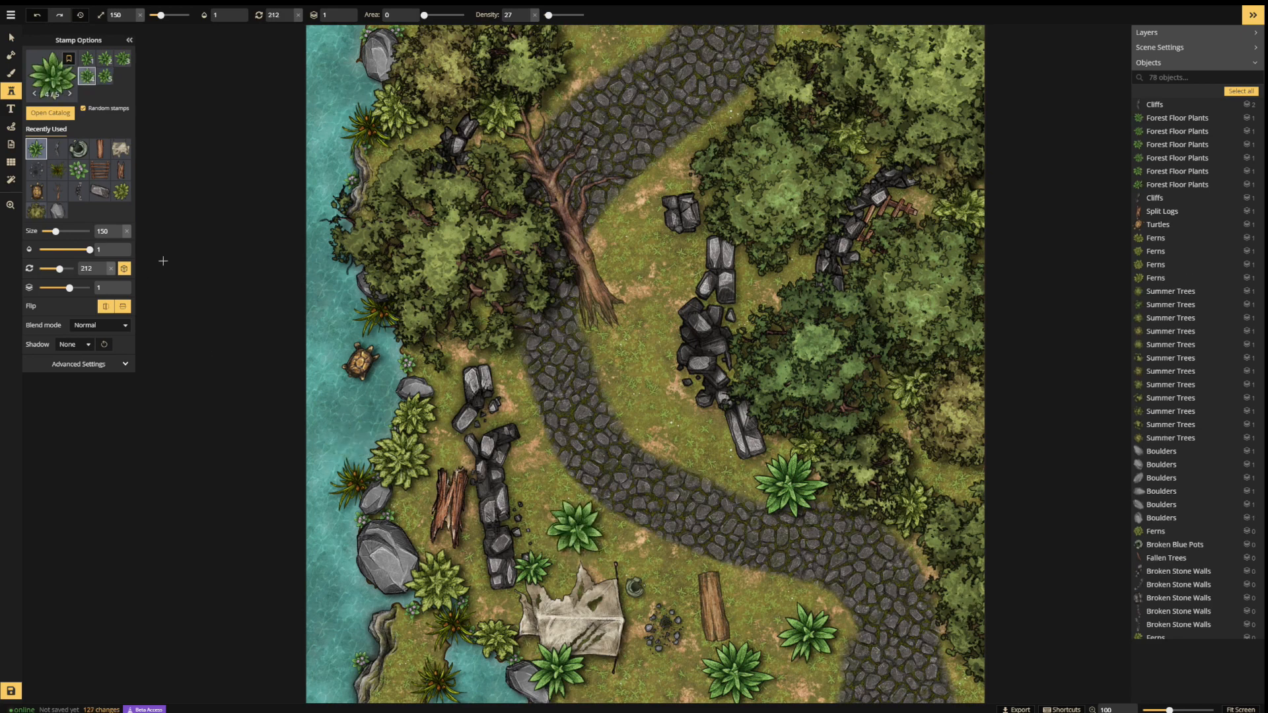
pyautogui.click(453, 357)
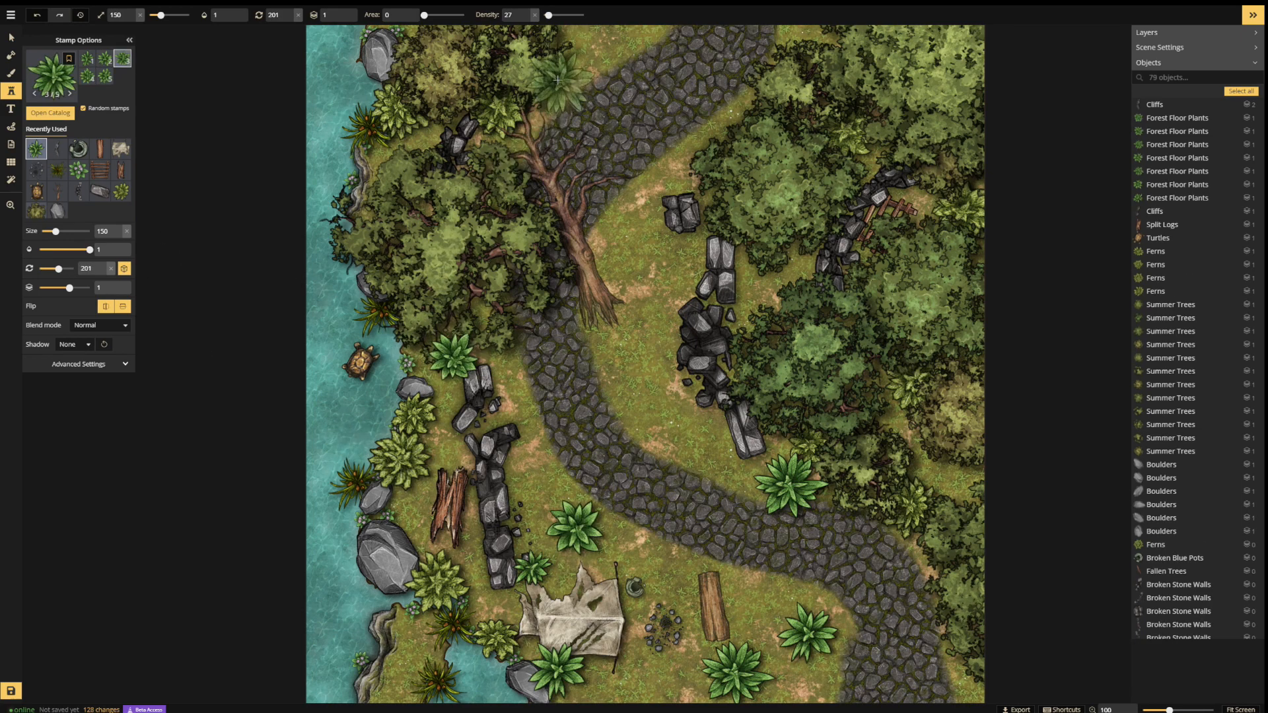
pyautogui.click(783, 268)
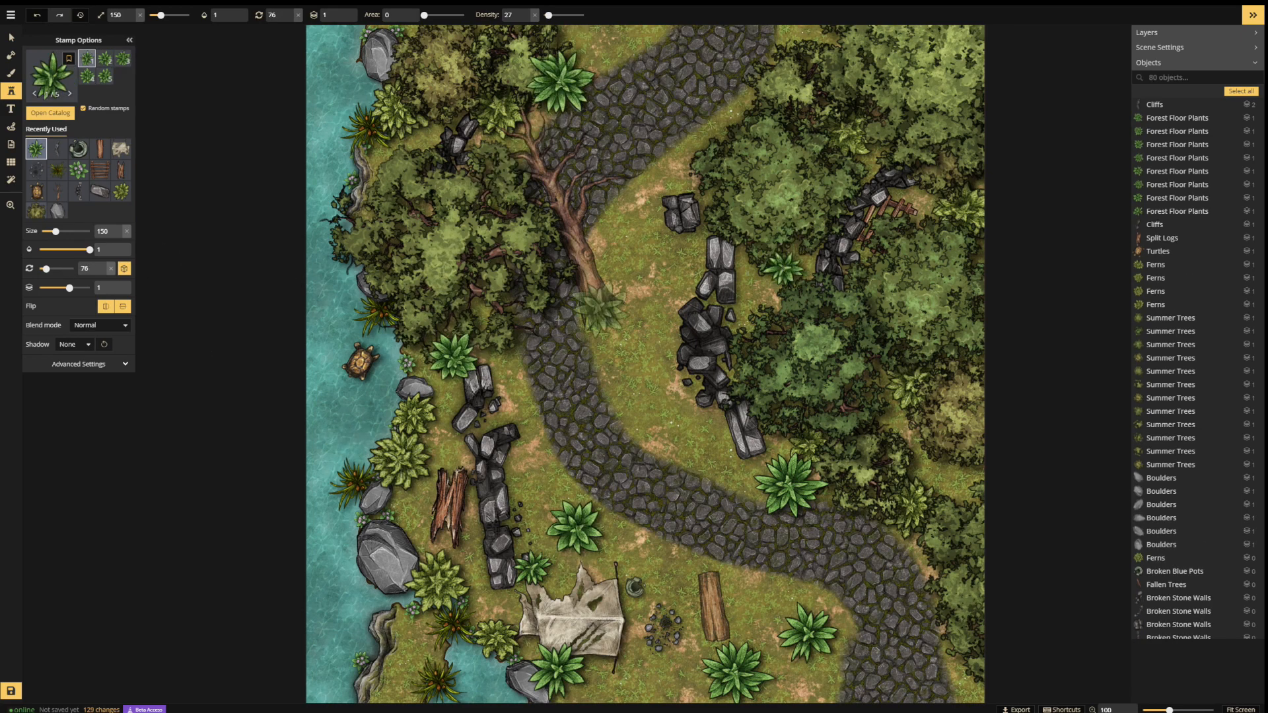
pyautogui.click(757, 76)
pyautogui.click(822, 41)
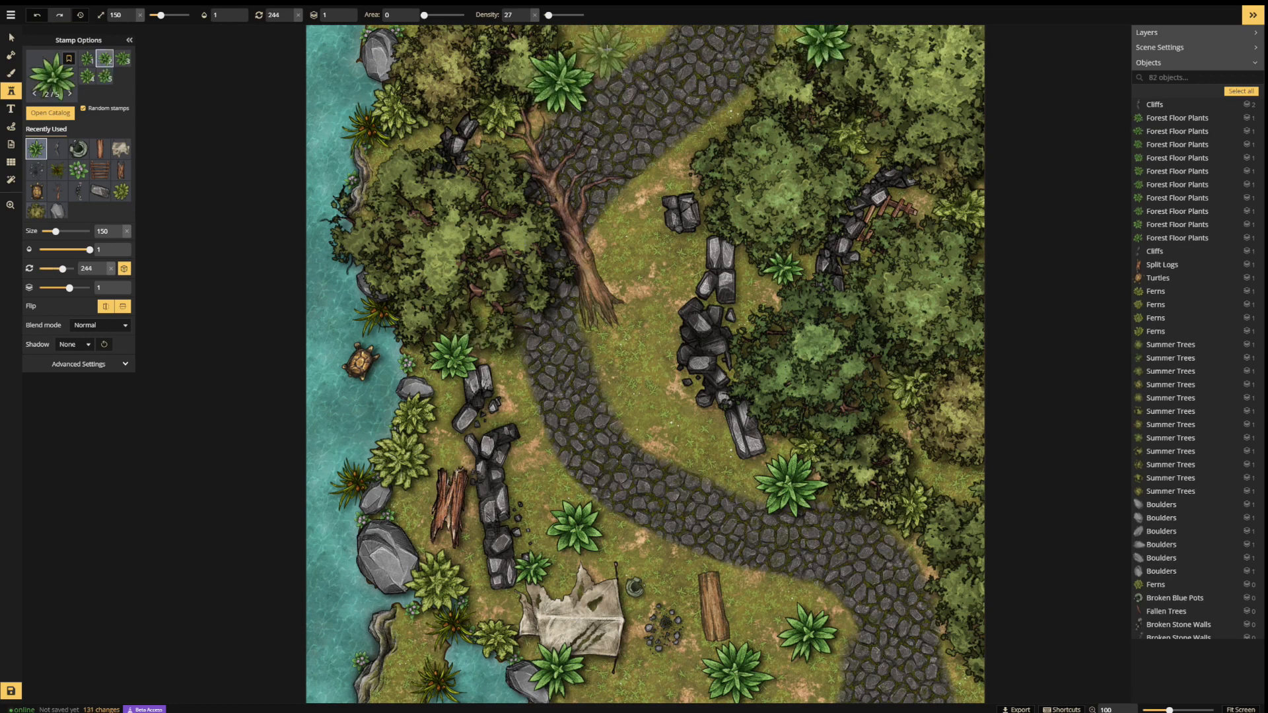
pyautogui.click(606, 52)
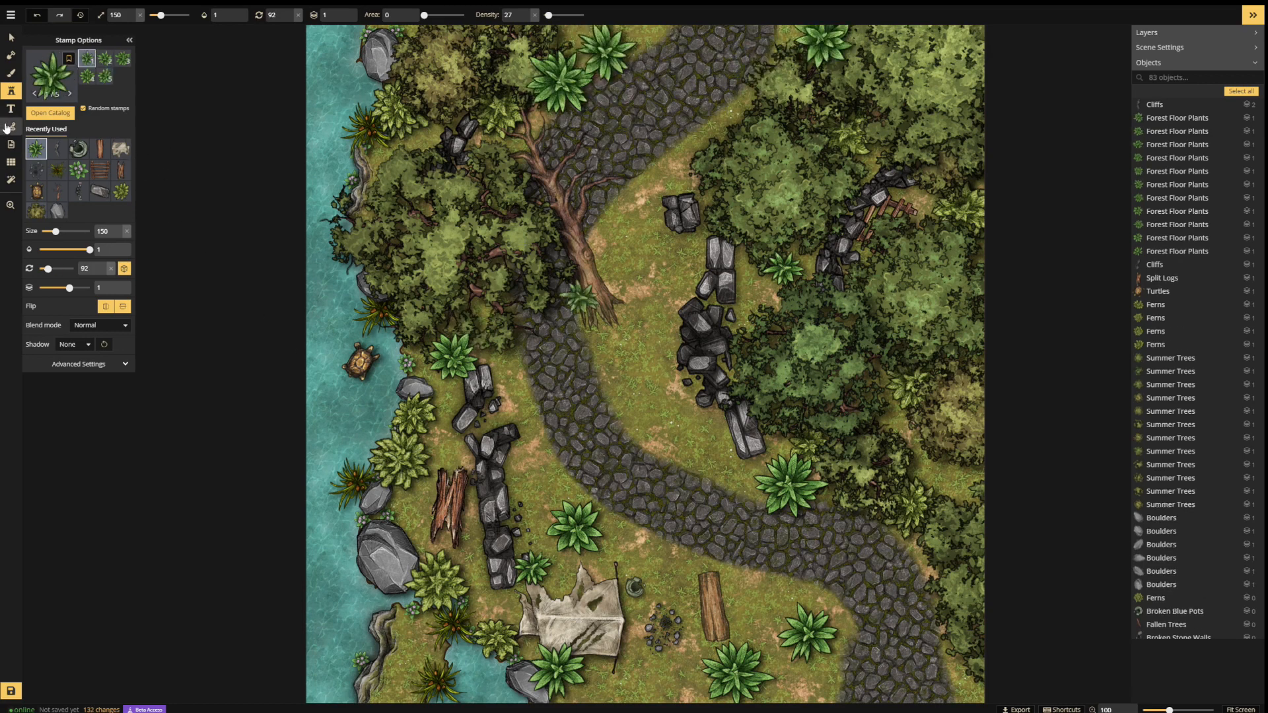
# - Lower the northern-edge plant east of the road, and set the plants above the fallen tree and the western ruined wall to layer -1
pyautogui.click(13, 36)
pyautogui.click(850, 41)
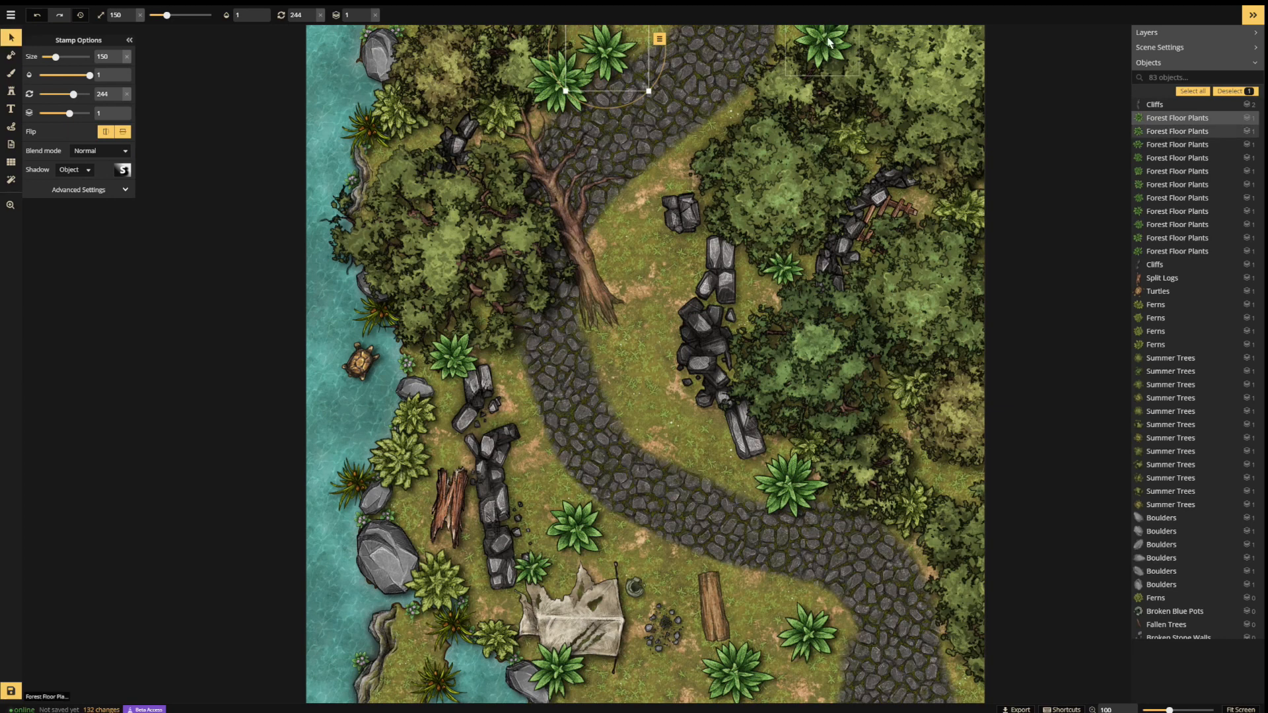
pyautogui.moveTo(64, 115); pyautogui.dragTo(60, 115)
pyautogui.click(558, 84)
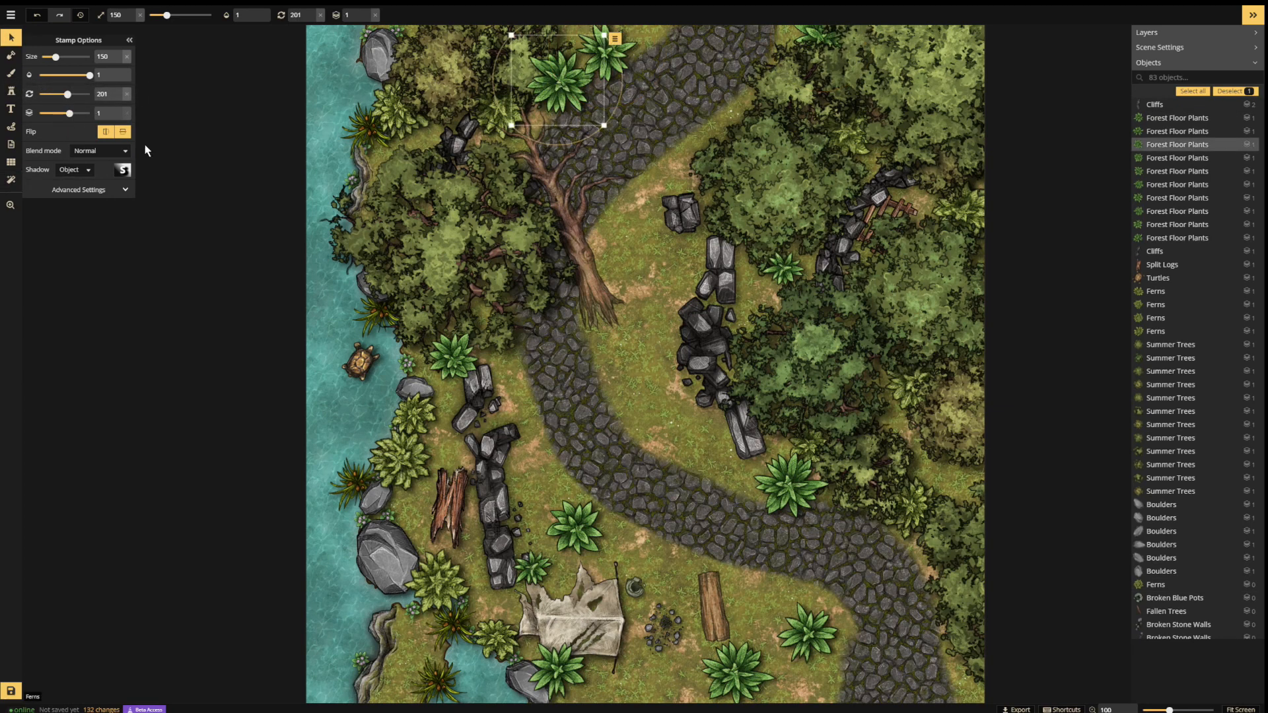
pyautogui.moveTo(70, 112); pyautogui.dragTo(62, 113)
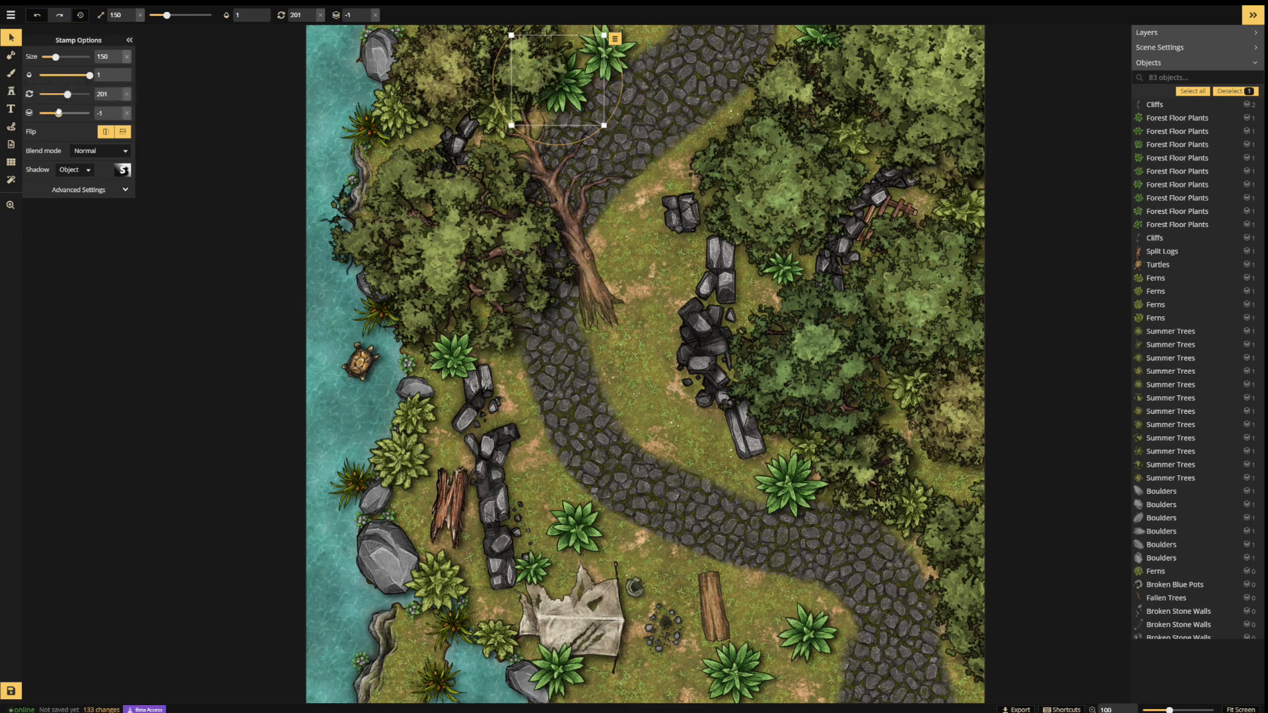
pyautogui.click(453, 355)
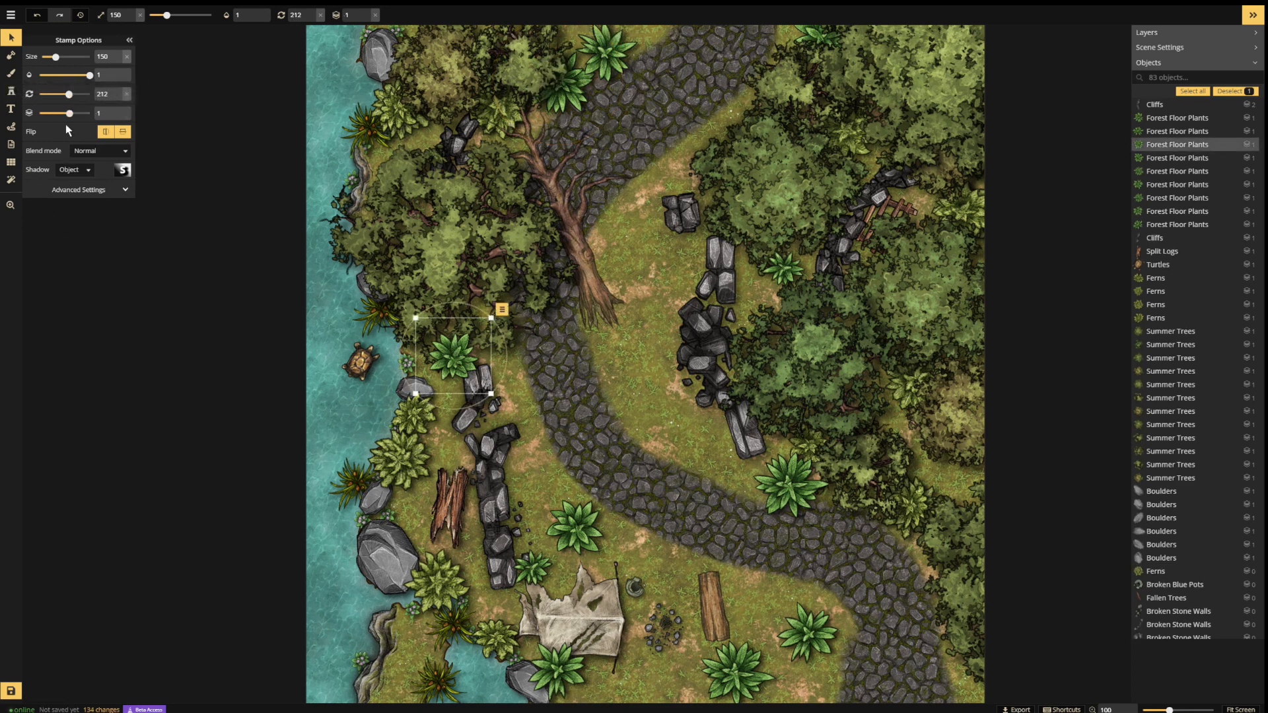
pyautogui.moveTo(69, 112); pyautogui.dragTo(60, 113)
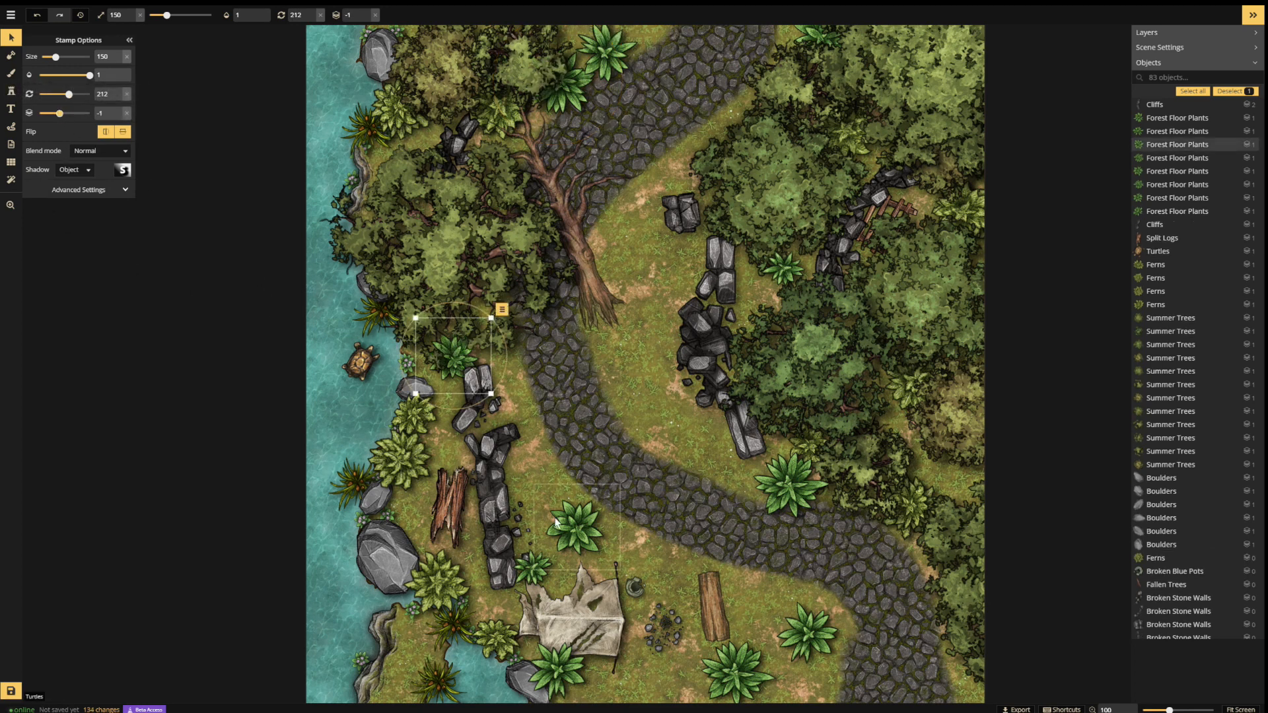
# - Set the plant just south of the tent to layer -1 and the boulder beside it to layer -2
pyautogui.click(515, 616)
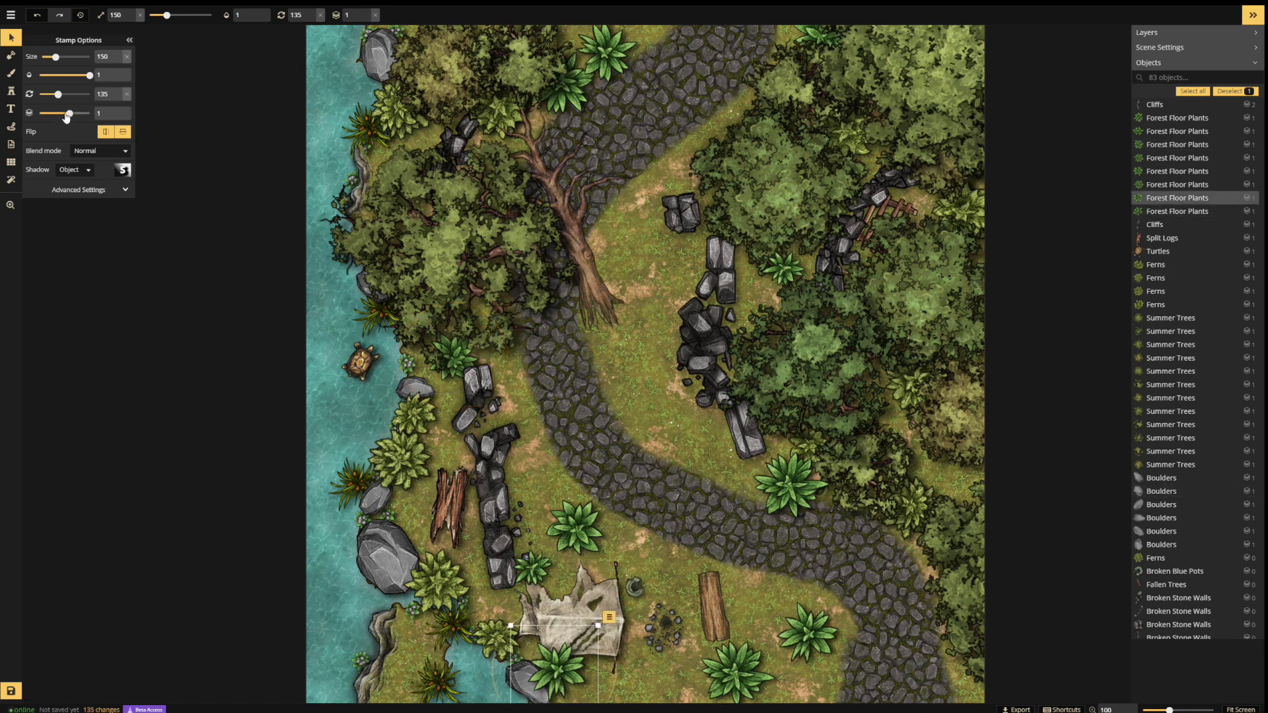
pyautogui.moveTo(66, 113); pyautogui.dragTo(61, 113)
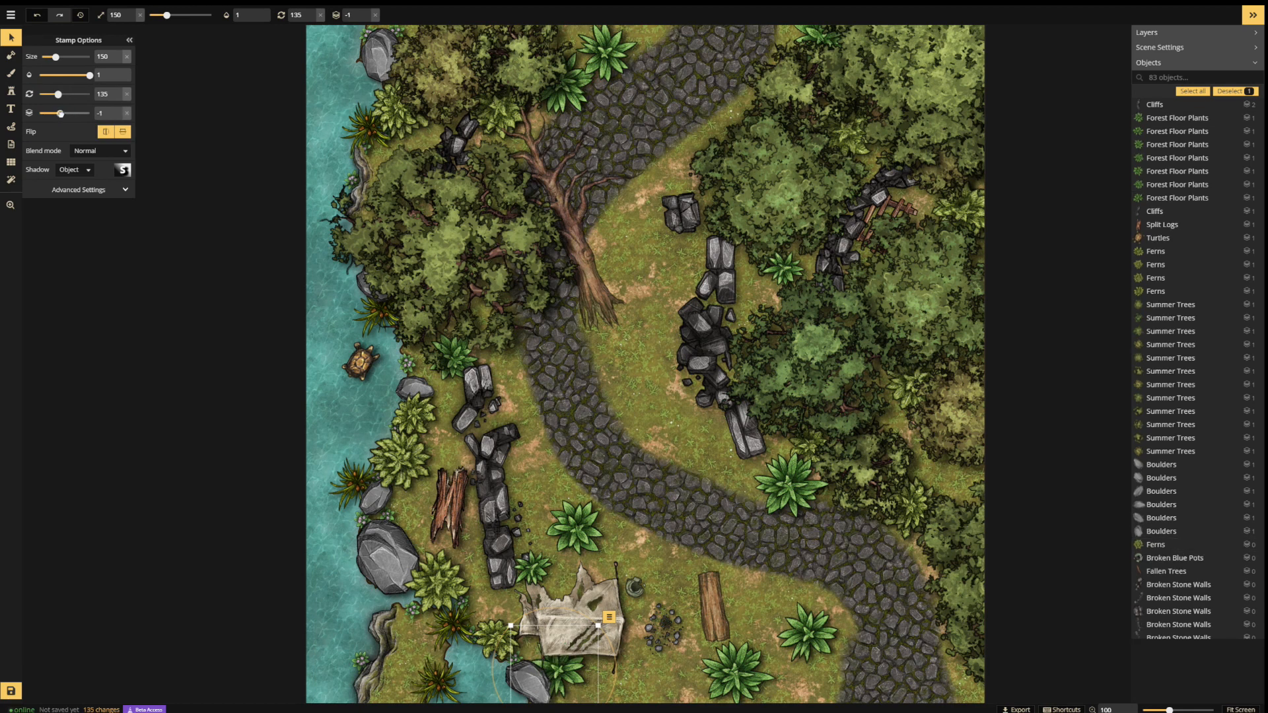
pyautogui.click(528, 687)
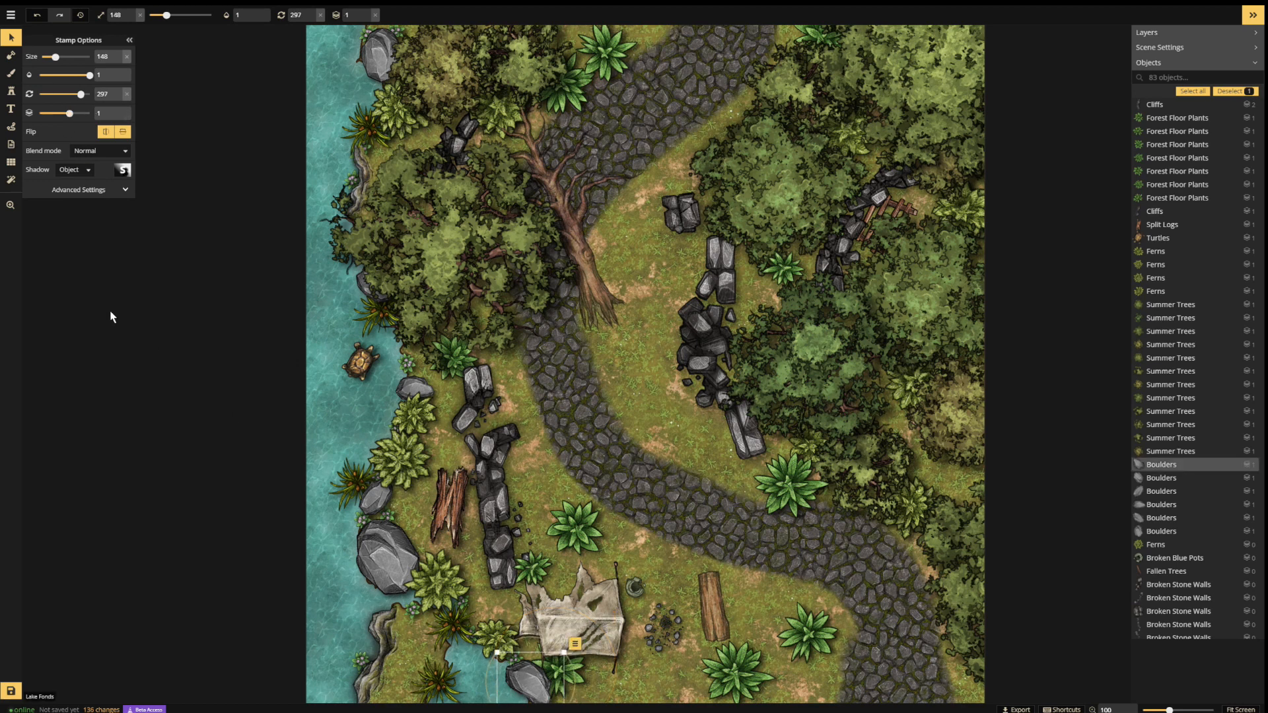
pyautogui.moveTo(70, 113); pyautogui.dragTo(58, 113)
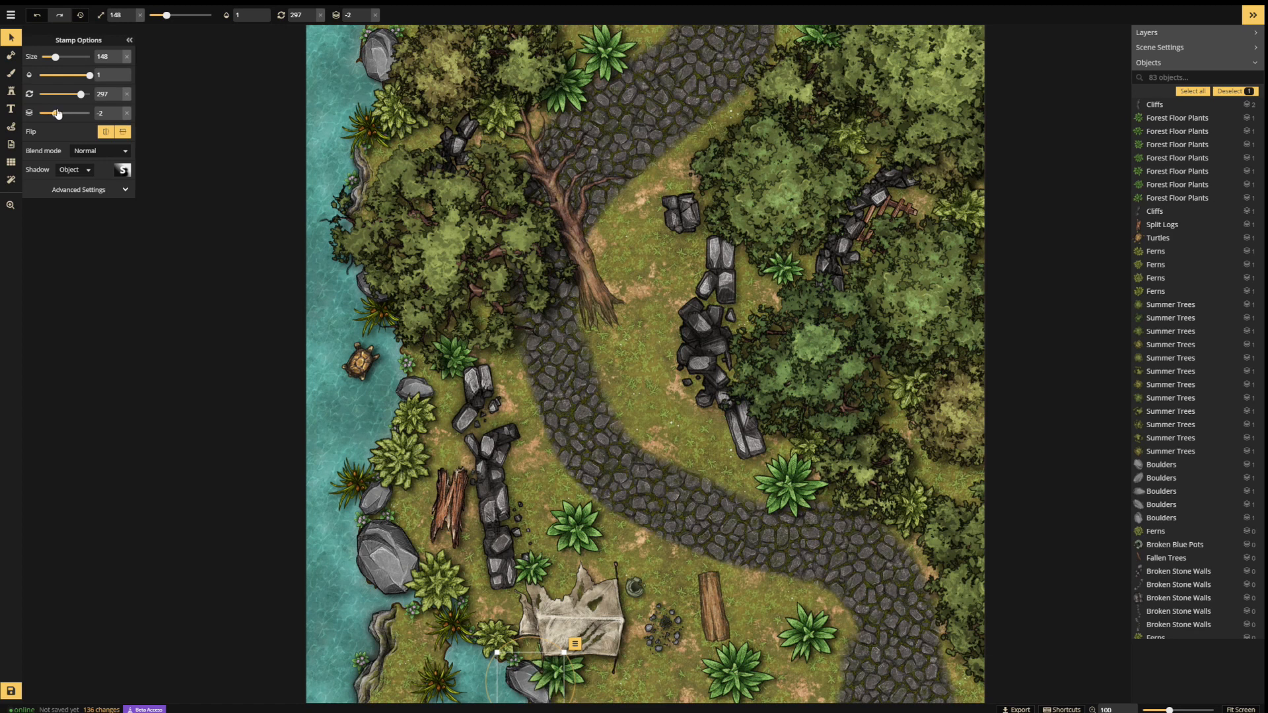
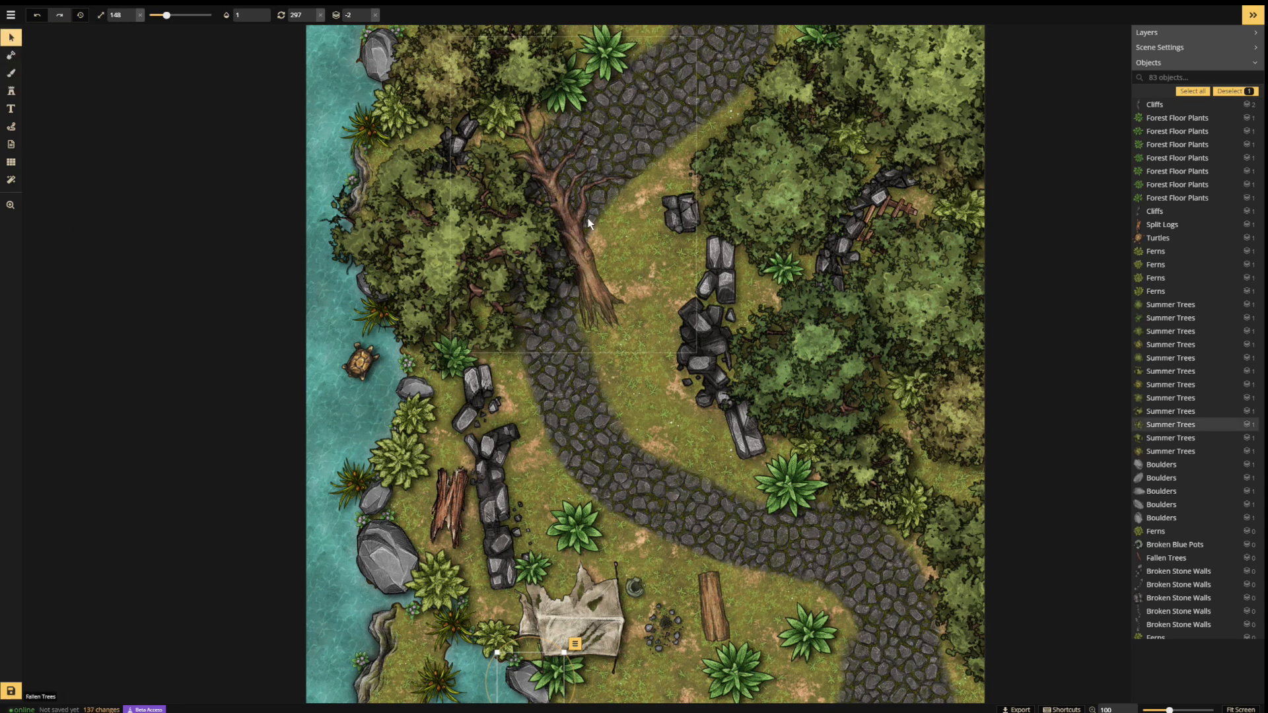
# - Rotate the fallen tree to 136, shift it slightly east and raise its opacity to 0.79
pyautogui.click(572, 246)
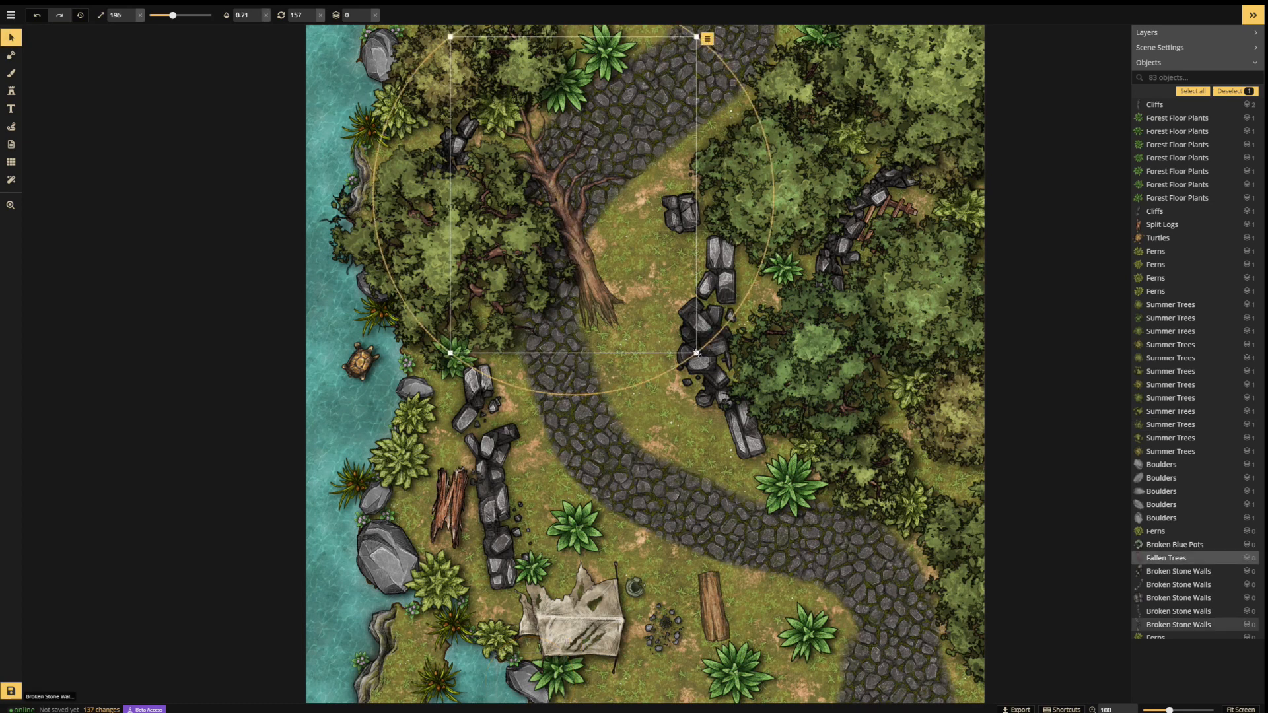
pyautogui.moveTo(653, 375); pyautogui.dragTo(729, 352)
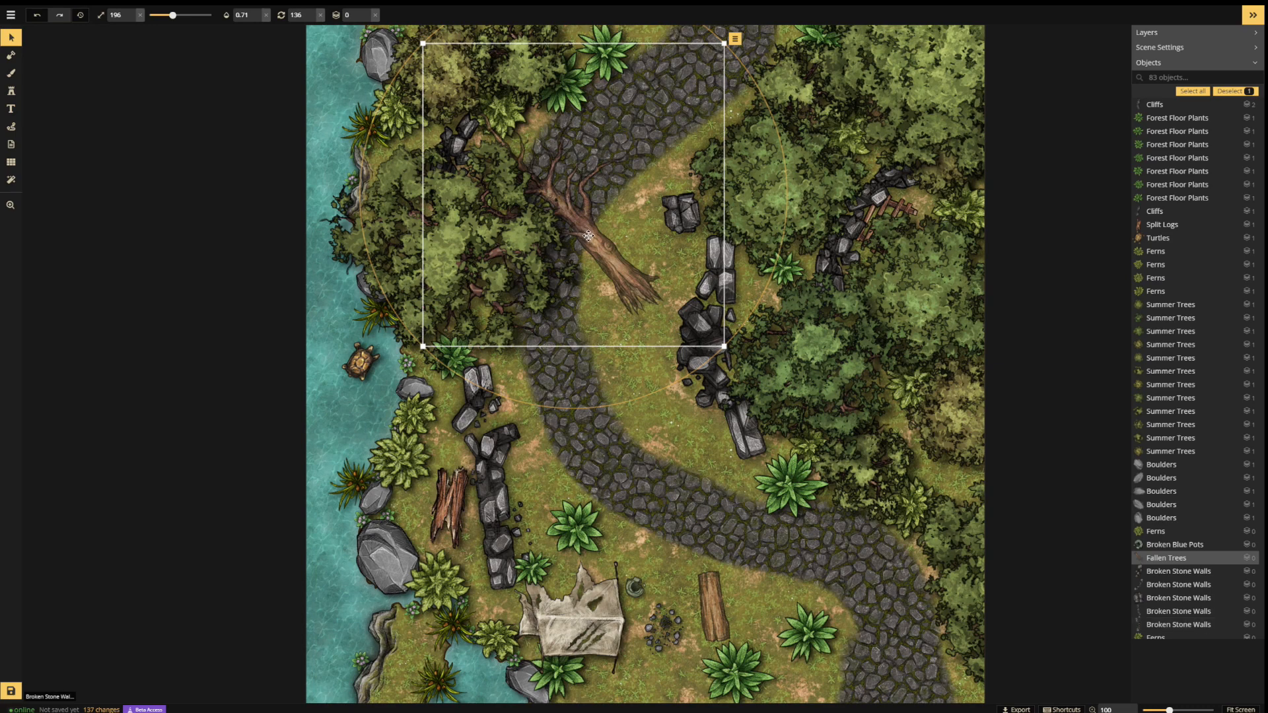
pyautogui.moveTo(587, 235); pyautogui.dragTo(612, 229)
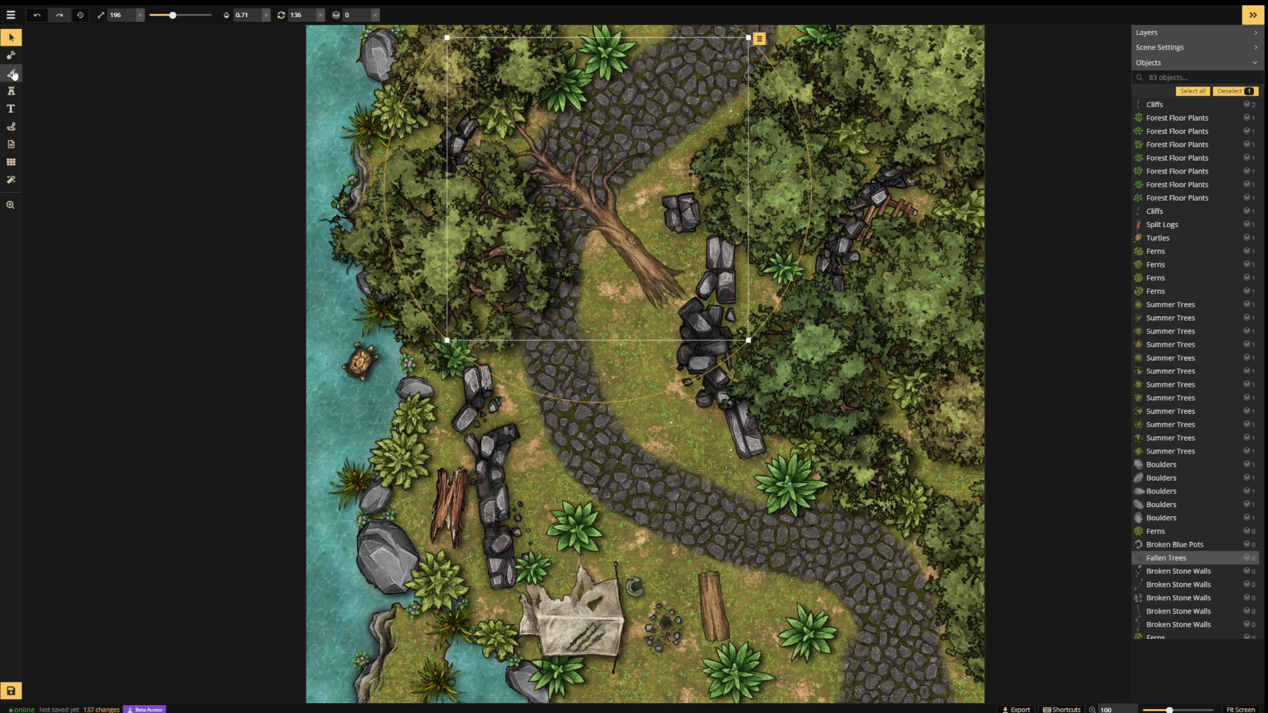
pyautogui.click(9, 40)
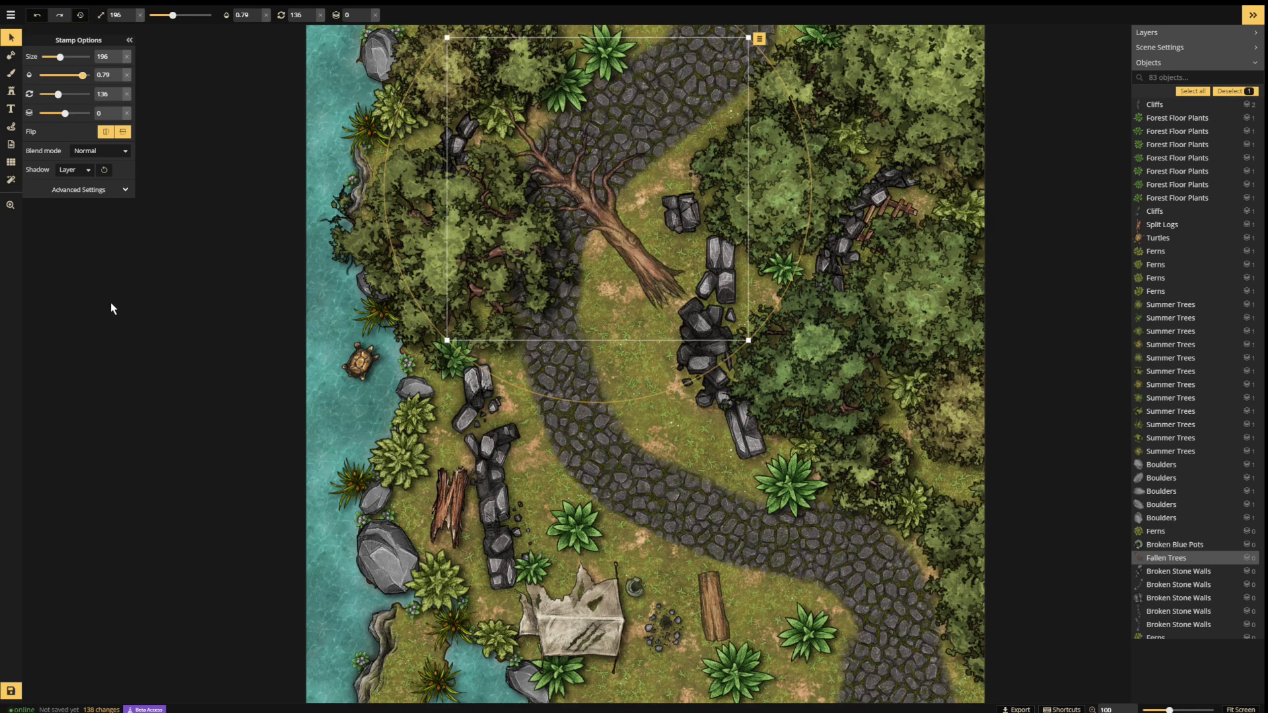
# - Shrink the turtle to size 117, move it farther west in the water and lower its opacity to 0.44
pyautogui.click(362, 375)
pyautogui.moveTo(362, 375)
pyautogui.mouseDown()
pyautogui.moveTo(356, 400)
pyautogui.moveTo(340, 386)
pyautogui.mouseUp()
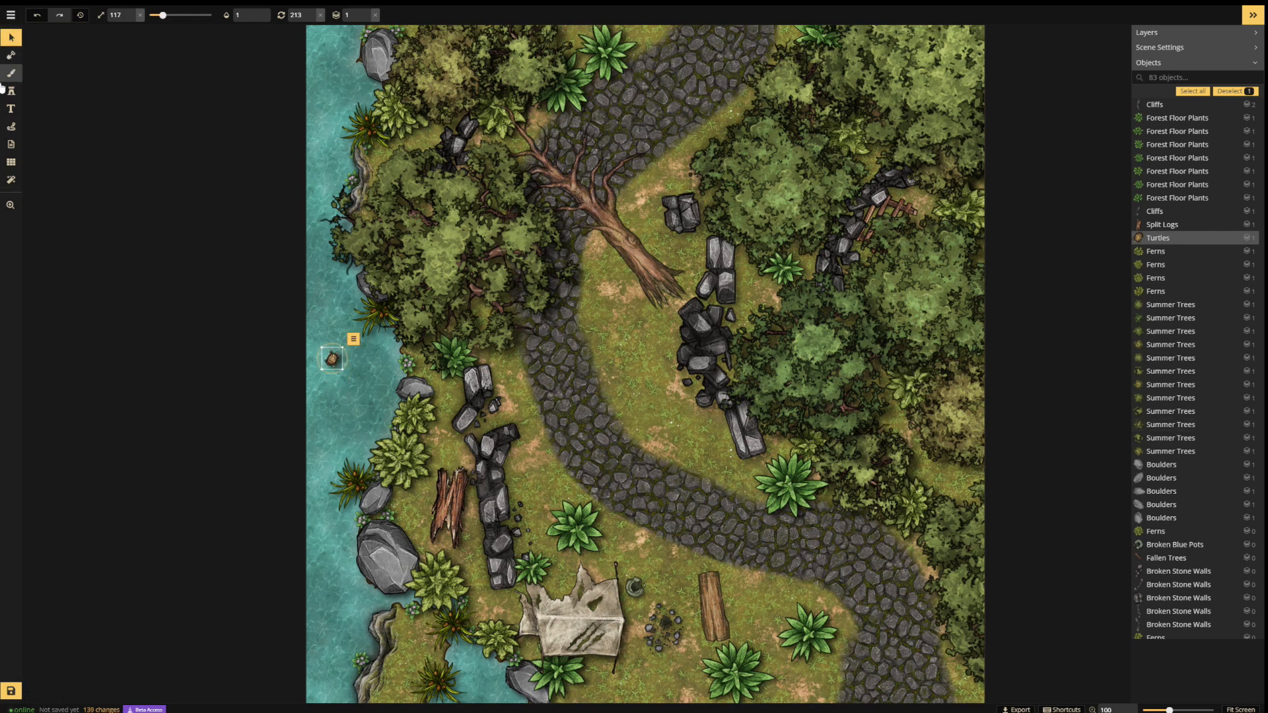
pyautogui.click(11, 40)
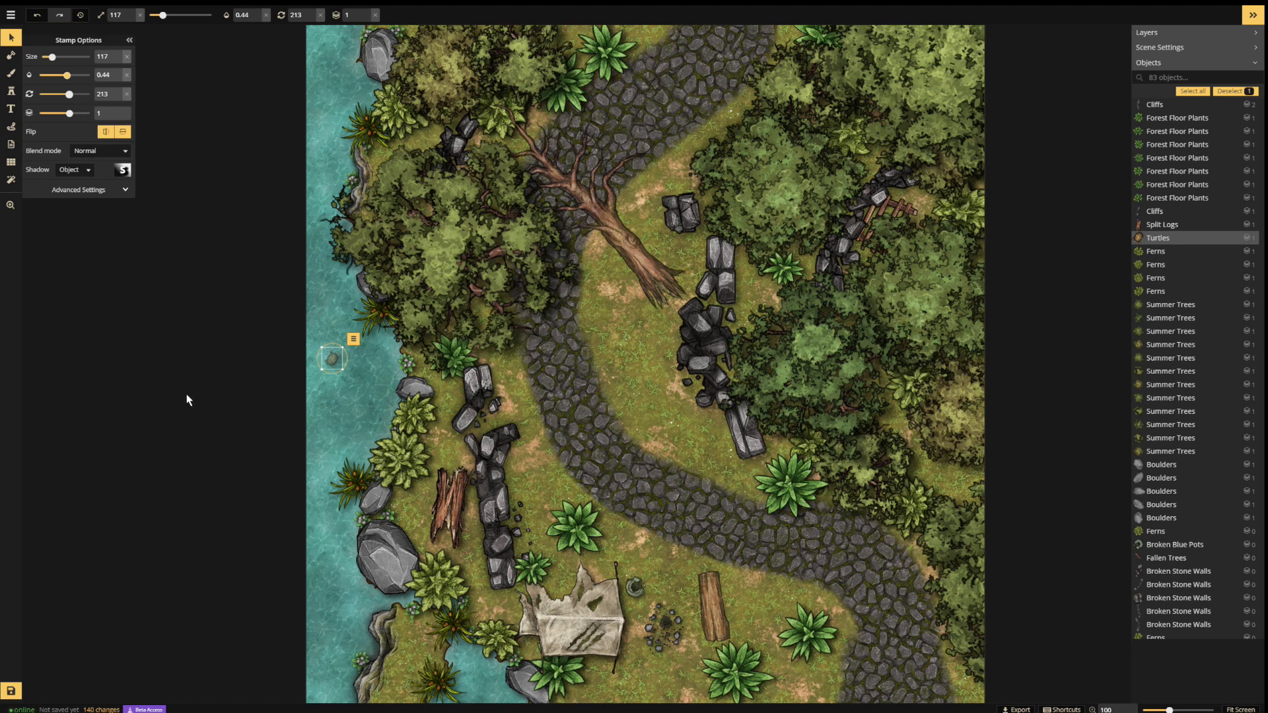
# - Set up the foreground brush with the dark brown Grass texture, size 78 and opacity 0.25
pyautogui.click(10, 72)
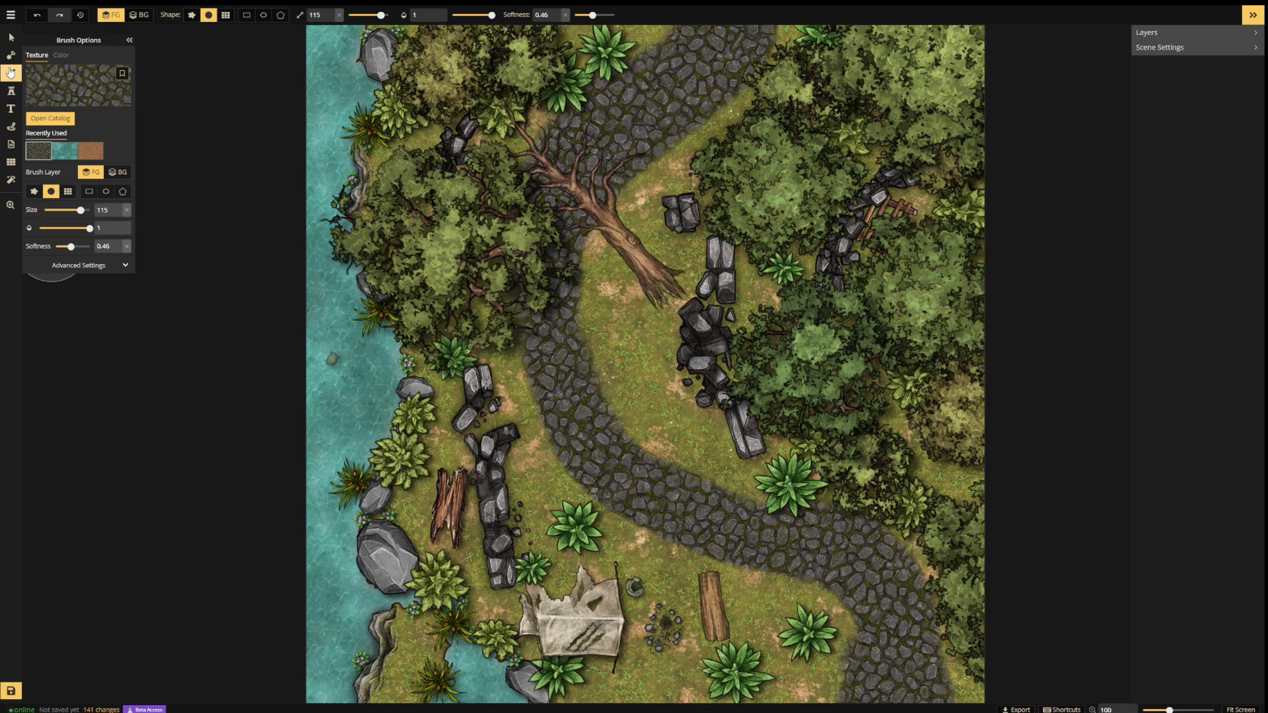
pyautogui.click(47, 123)
pyautogui.scroll(3, 766, 263)
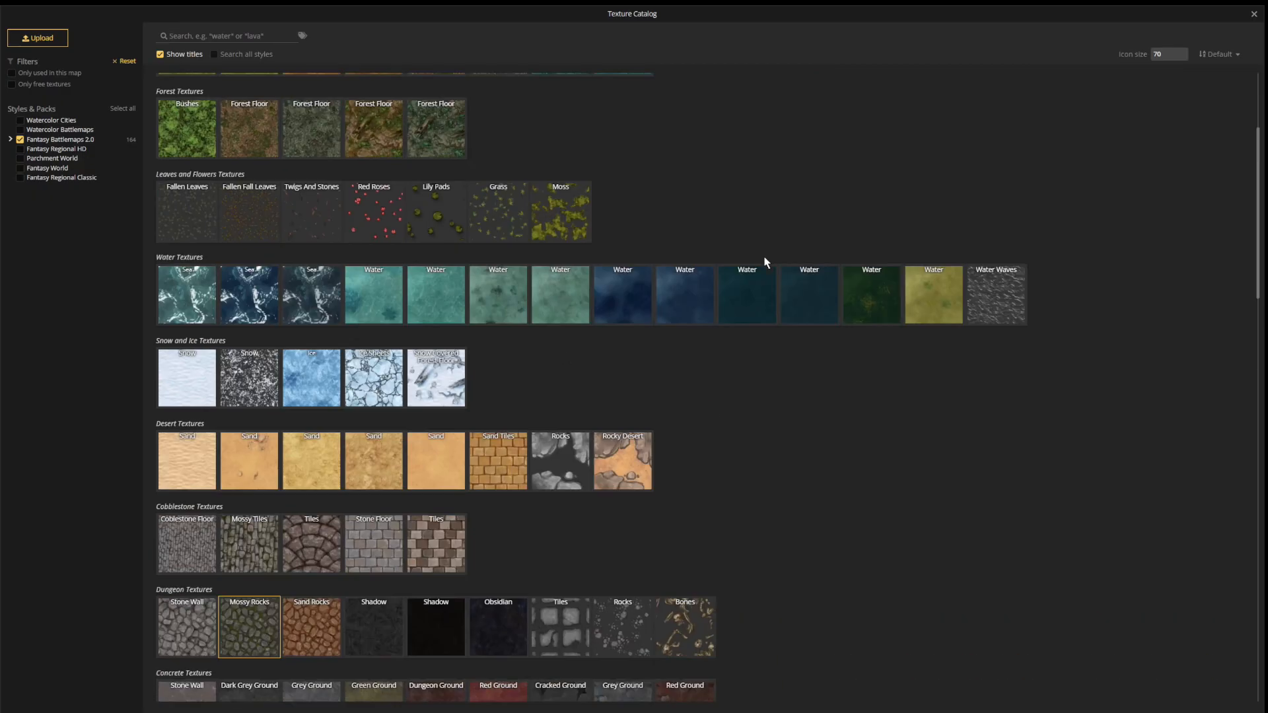
pyautogui.scroll(3, 763, 263)
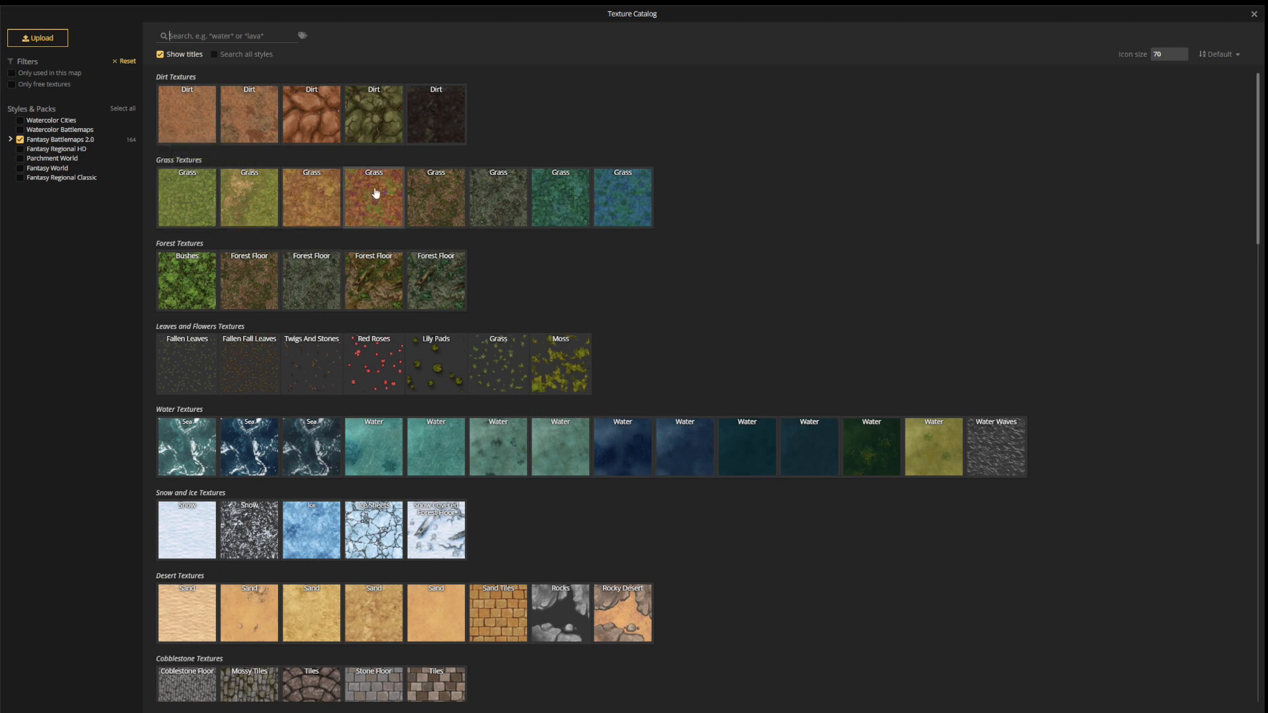
pyautogui.click(435, 206)
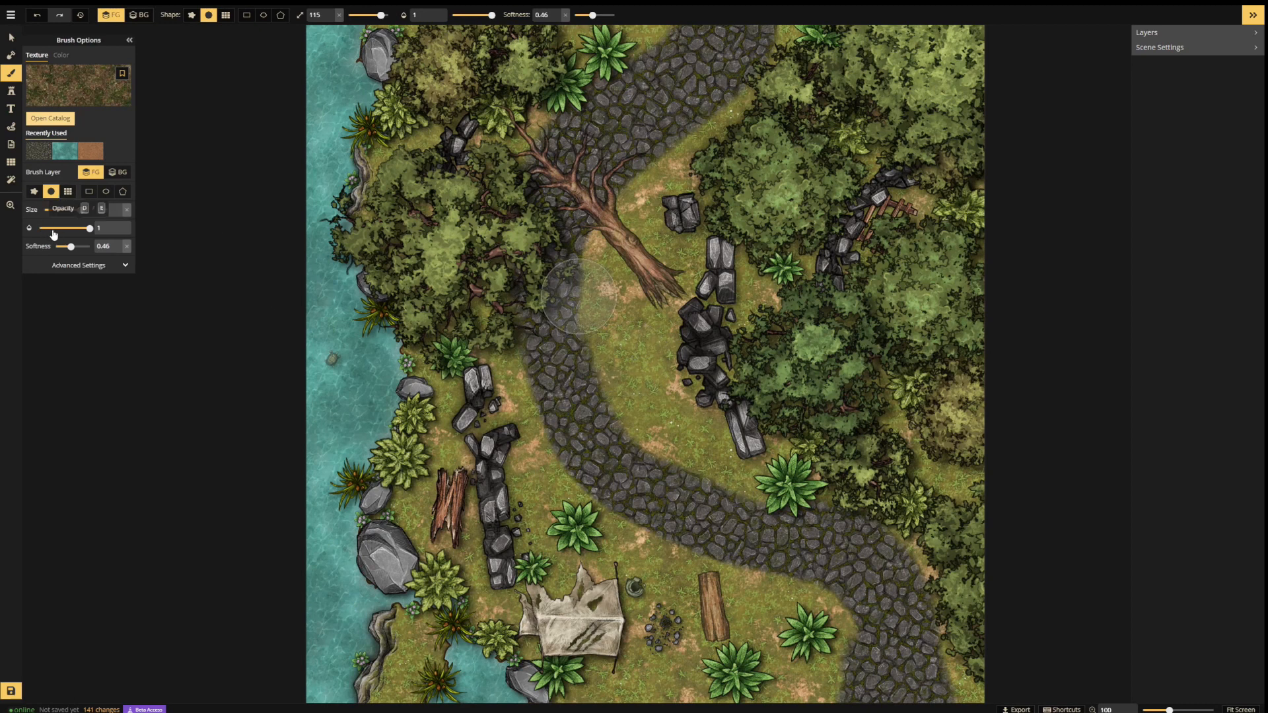
pyautogui.click(52, 227)
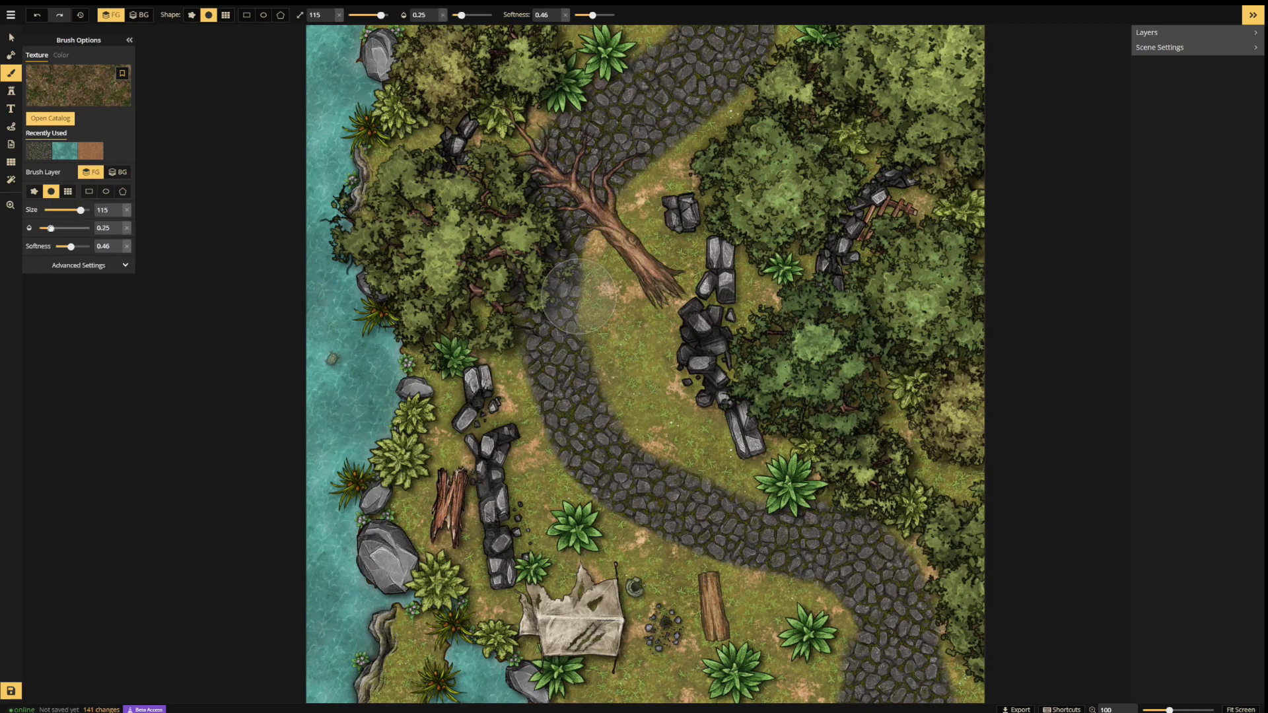
pyautogui.moveTo(78, 210); pyautogui.dragTo(74, 210)
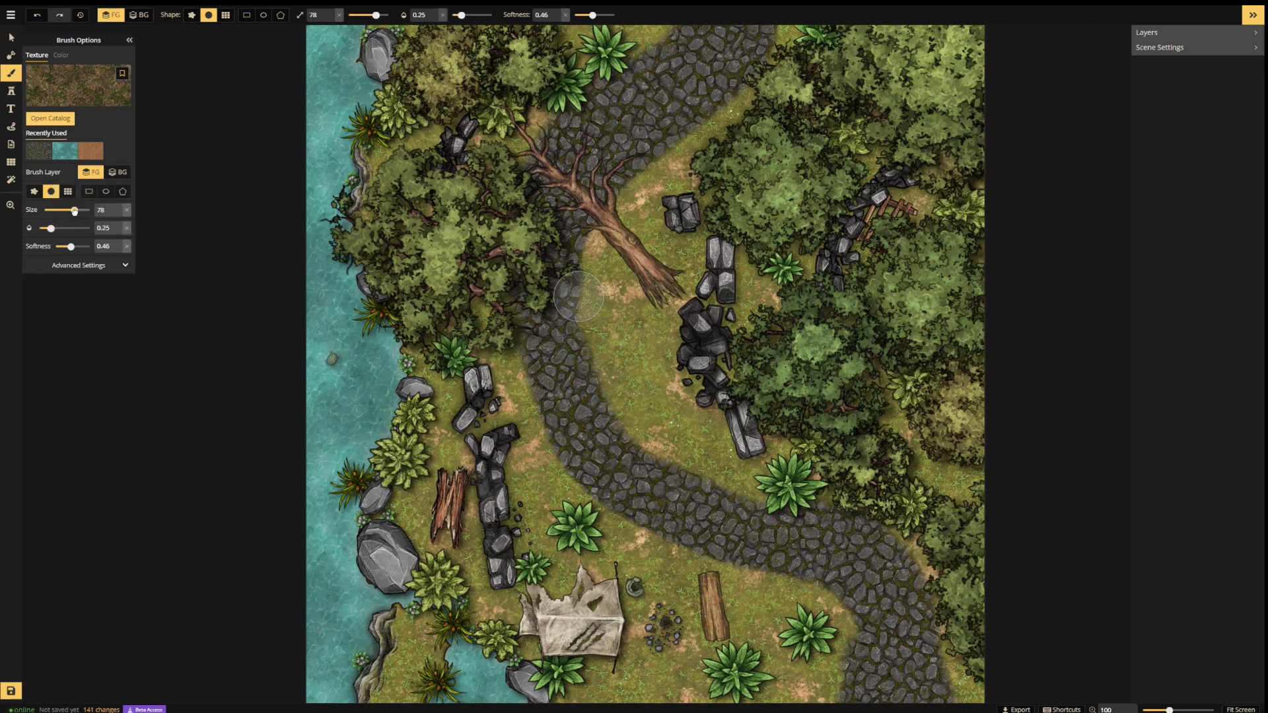
# - Paint dark brown grass softly along both edges of the stone road, from the fallen tree to the map's southern edge
pyautogui.moveTo(583, 276); pyautogui.dragTo(660, 451)
pyautogui.moveTo(594, 398)
pyautogui.mouseDown()
pyautogui.moveTo(683, 472)
pyautogui.moveTo(640, 434)
pyautogui.mouseUp()
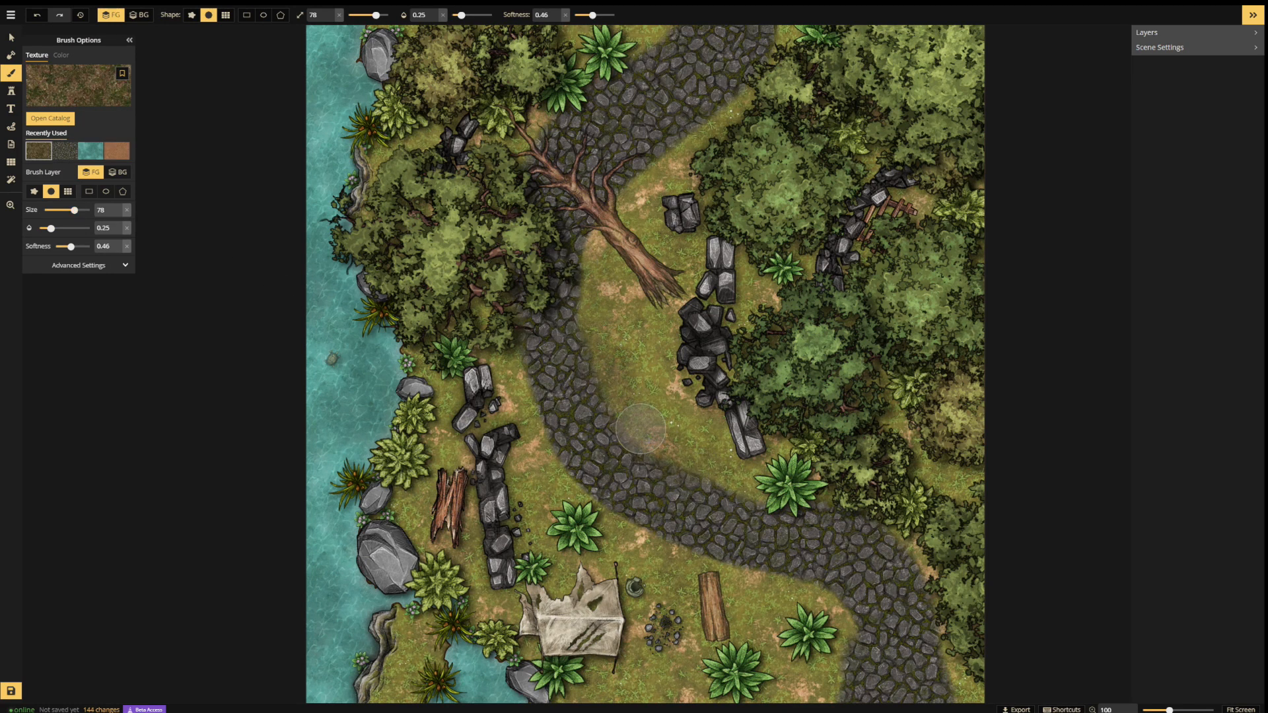
pyautogui.moveTo(590, 297); pyautogui.dragTo(598, 371)
pyautogui.moveTo(586, 230)
pyautogui.mouseDown()
pyautogui.moveTo(584, 307)
pyautogui.moveTo(588, 233)
pyautogui.mouseUp()
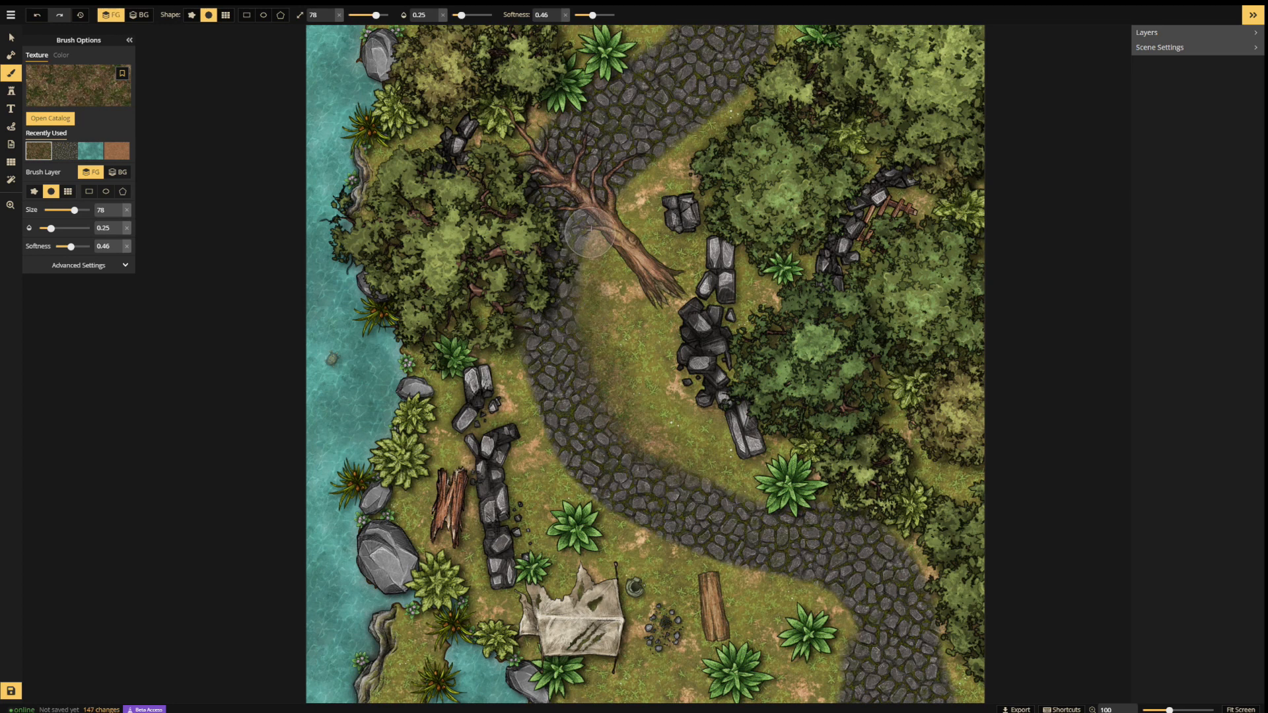
pyautogui.moveTo(547, 402); pyautogui.dragTo(527, 335)
pyautogui.moveTo(527, 336)
pyautogui.mouseDown()
pyautogui.moveTo(546, 401)
pyautogui.moveTo(533, 391)
pyautogui.moveTo(588, 489)
pyautogui.moveTo(637, 535)
pyautogui.mouseUp()
pyautogui.moveTo(620, 415); pyautogui.dragTo(587, 251)
pyautogui.moveTo(622, 412)
pyautogui.mouseDown()
pyautogui.moveTo(665, 445)
pyautogui.moveTo(644, 447)
pyautogui.moveTo(613, 414)
pyautogui.moveTo(676, 460)
pyautogui.mouseUp()
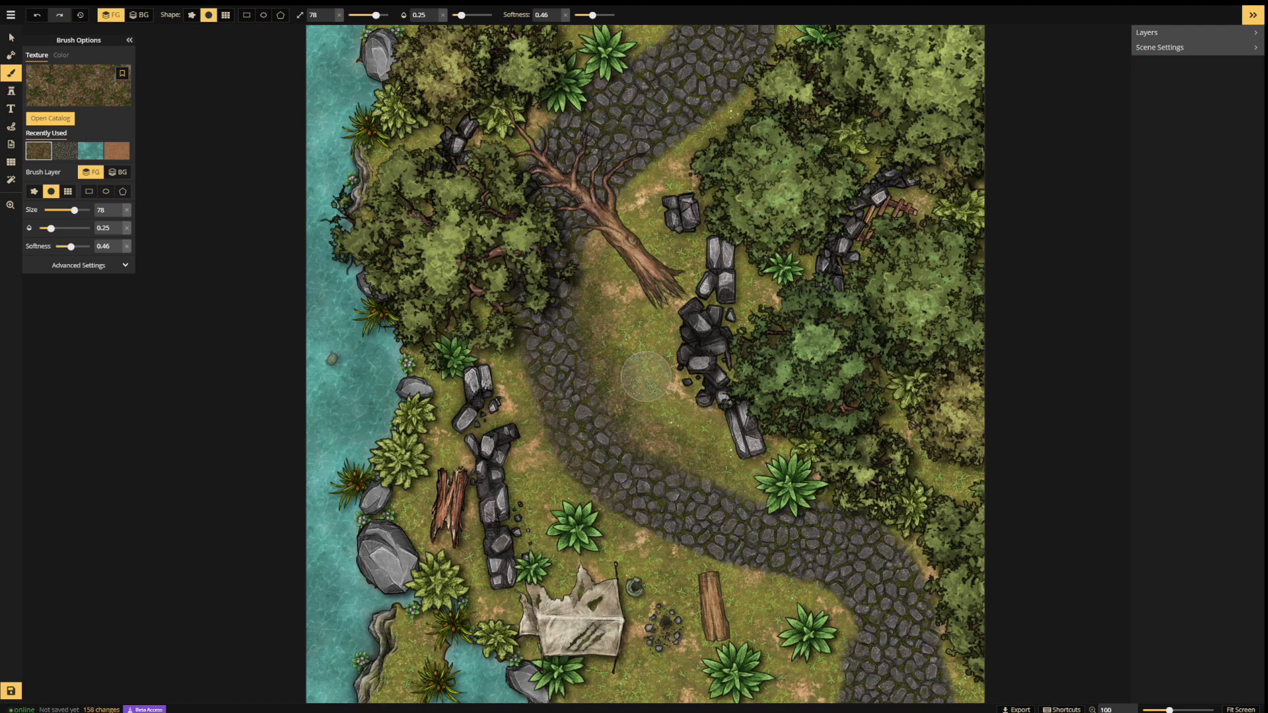
pyautogui.moveTo(600, 290)
pyautogui.mouseDown()
pyautogui.moveTo(607, 331)
pyautogui.moveTo(589, 206)
pyautogui.moveTo(590, 245)
pyautogui.moveTo(593, 220)
pyautogui.moveTo(725, 95)
pyautogui.moveTo(626, 187)
pyautogui.moveTo(741, 59)
pyautogui.moveTo(638, 117)
pyautogui.moveTo(730, 74)
pyautogui.moveTo(783, 29)
pyautogui.moveTo(659, 127)
pyautogui.moveTo(669, 116)
pyautogui.moveTo(725, 76)
pyautogui.moveTo(620, 178)
pyautogui.moveTo(772, 32)
pyautogui.moveTo(663, 27)
pyautogui.moveTo(588, 74)
pyautogui.moveTo(644, 37)
pyautogui.moveTo(534, 109)
pyautogui.moveTo(671, 34)
pyautogui.moveTo(496, 145)
pyautogui.moveTo(670, 29)
pyautogui.moveTo(497, 149)
pyautogui.moveTo(615, 53)
pyautogui.moveTo(681, 29)
pyautogui.moveTo(505, 152)
pyautogui.moveTo(671, 48)
pyautogui.moveTo(534, 159)
pyautogui.moveTo(511, 140)
pyautogui.moveTo(627, 68)
pyautogui.moveTo(501, 150)
pyautogui.moveTo(733, 58)
pyautogui.moveTo(757, 77)
pyautogui.moveTo(675, 42)
pyautogui.moveTo(500, 121)
pyautogui.moveTo(500, 143)
pyautogui.moveTo(529, 144)
pyautogui.moveTo(481, 282)
pyautogui.moveTo(497, 294)
pyautogui.moveTo(515, 145)
pyautogui.moveTo(501, 356)
pyautogui.moveTo(482, 323)
pyautogui.moveTo(485, 239)
pyautogui.moveTo(525, 360)
pyautogui.moveTo(489, 251)
pyautogui.moveTo(508, 429)
pyautogui.moveTo(547, 463)
pyautogui.mouseUp()
pyautogui.moveTo(614, 515)
pyautogui.mouseDown()
pyautogui.moveTo(733, 571)
pyautogui.moveTo(650, 540)
pyautogui.moveTo(834, 596)
pyautogui.moveTo(755, 571)
pyautogui.moveTo(827, 633)
pyautogui.moveTo(780, 583)
pyautogui.moveTo(841, 613)
pyautogui.moveTo(744, 580)
pyautogui.moveTo(768, 546)
pyautogui.moveTo(843, 623)
pyautogui.moveTo(785, 585)
pyautogui.moveTo(841, 602)
pyautogui.moveTo(846, 656)
pyautogui.moveTo(811, 584)
pyautogui.moveTo(856, 644)
pyautogui.moveTo(834, 669)
pyautogui.moveTo(849, 611)
pyautogui.moveTo(835, 710)
pyautogui.moveTo(851, 616)
pyautogui.moveTo(848, 678)
pyautogui.moveTo(833, 690)
pyautogui.moveTo(850, 624)
pyautogui.moveTo(829, 698)
pyautogui.mouseUp()
pyautogui.moveTo(937, 690)
pyautogui.mouseDown()
pyautogui.moveTo(950, 639)
pyautogui.moveTo(954, 697)
pyautogui.moveTo(928, 615)
pyautogui.moveTo(949, 667)
pyautogui.moveTo(930, 626)
pyautogui.moveTo(948, 647)
pyautogui.moveTo(942, 597)
pyautogui.moveTo(882, 514)
pyautogui.moveTo(926, 578)
pyautogui.moveTo(888, 522)
pyautogui.moveTo(914, 550)
pyautogui.moveTo(829, 495)
pyautogui.moveTo(868, 505)
pyautogui.moveTo(706, 488)
pyautogui.moveTo(763, 485)
pyautogui.moveTo(680, 451)
pyautogui.moveTo(959, 606)
pyautogui.mouseUp()
pyautogui.moveTo(871, 529)
pyautogui.mouseDown()
pyautogui.moveTo(919, 561)
pyautogui.moveTo(940, 652)
pyautogui.moveTo(955, 626)
pyautogui.moveTo(957, 706)
pyautogui.mouseUp()
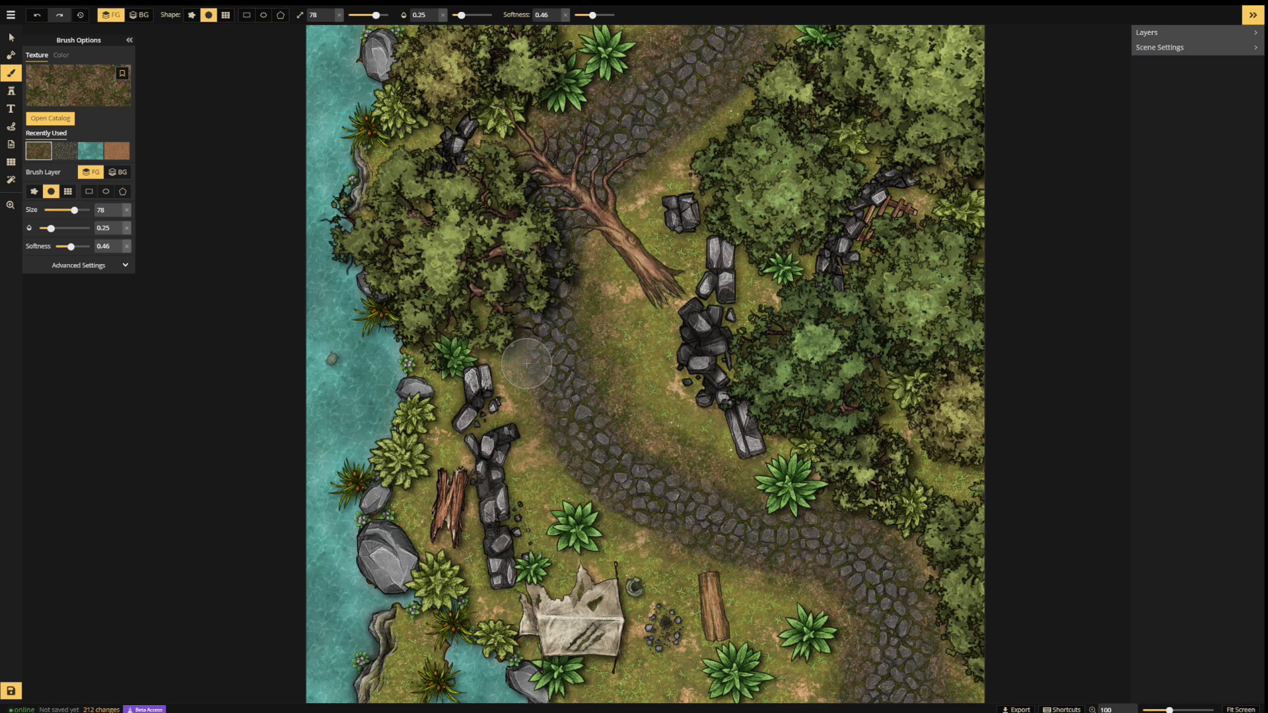
# - Blend more dark brown grass over the road's bends and ends, beside the ruined walls and south of the tent
pyautogui.moveTo(541, 430); pyautogui.dragTo(475, 288)
pyautogui.moveTo(573, 278)
pyautogui.mouseDown()
pyautogui.moveTo(586, 242)
pyautogui.moveTo(571, 321)
pyautogui.mouseUp()
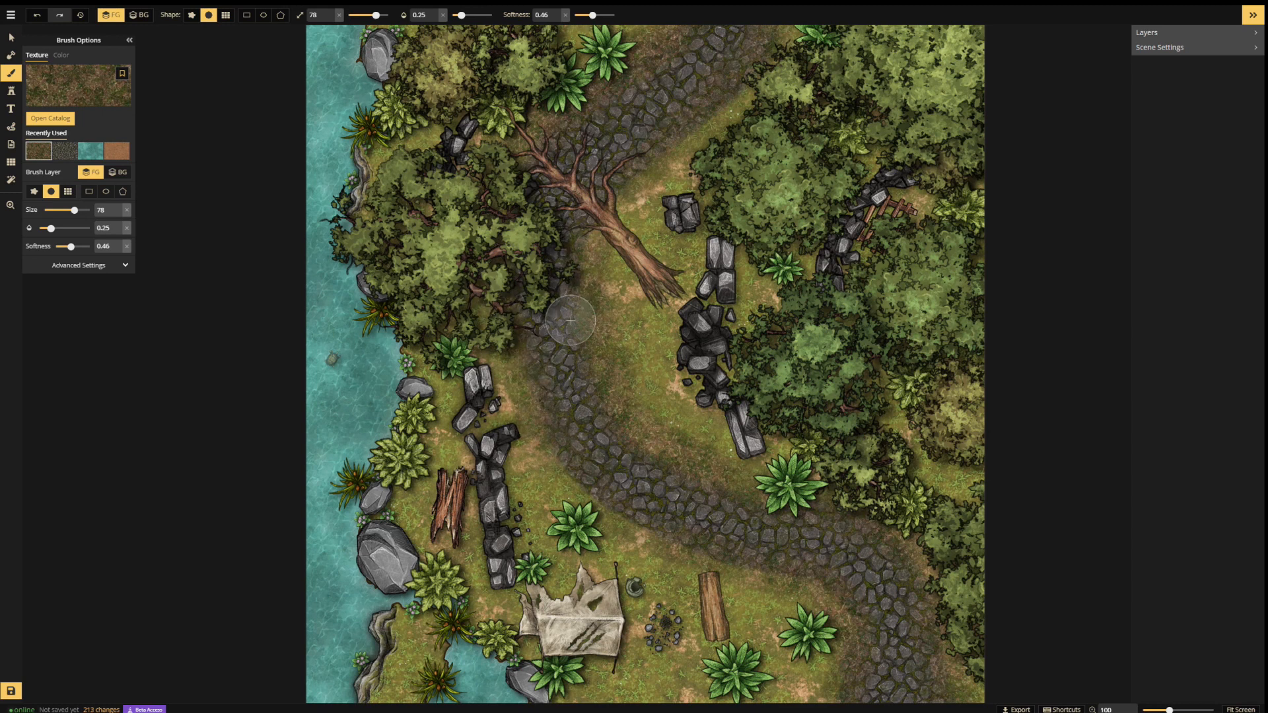
pyautogui.moveTo(743, 77)
pyautogui.mouseDown()
pyautogui.moveTo(725, 95)
pyautogui.moveTo(733, 42)
pyautogui.mouseUp()
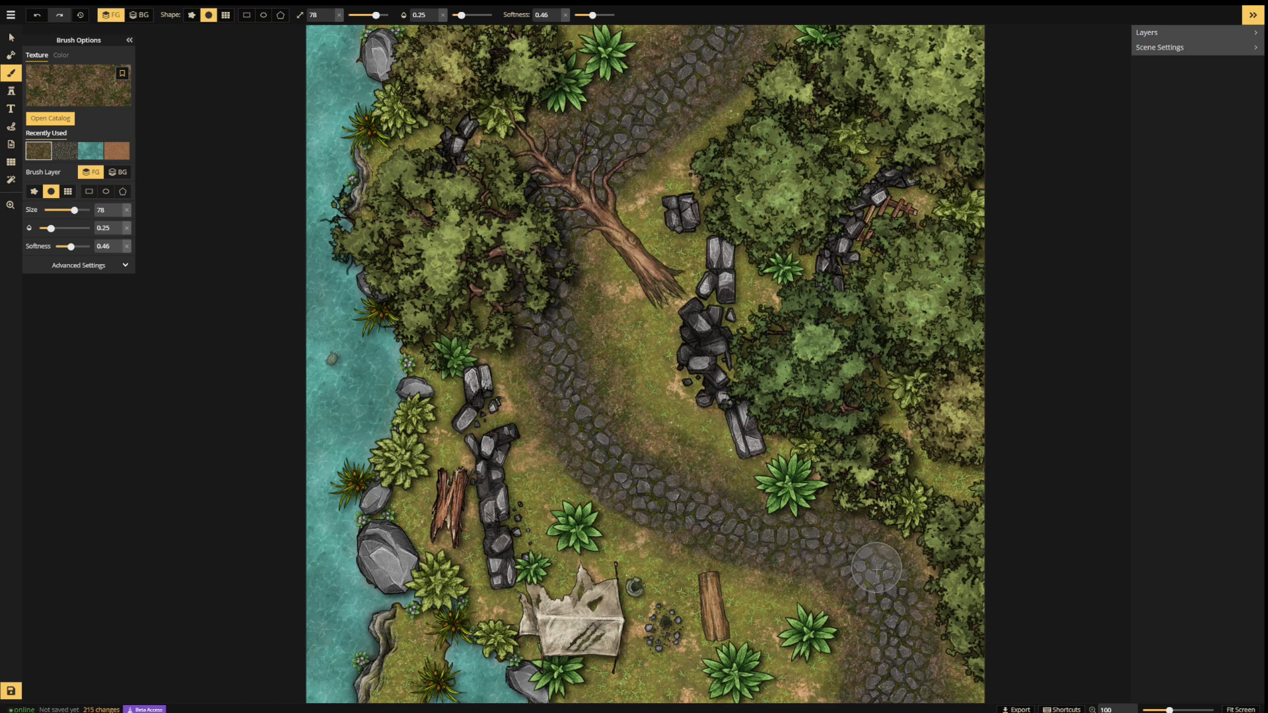
pyautogui.moveTo(878, 567); pyautogui.dragTo(853, 556)
pyautogui.moveTo(903, 661)
pyautogui.mouseDown()
pyautogui.moveTo(915, 684)
pyautogui.moveTo(884, 712)
pyautogui.mouseUp()
pyautogui.moveTo(897, 667); pyautogui.dragTo(872, 712)
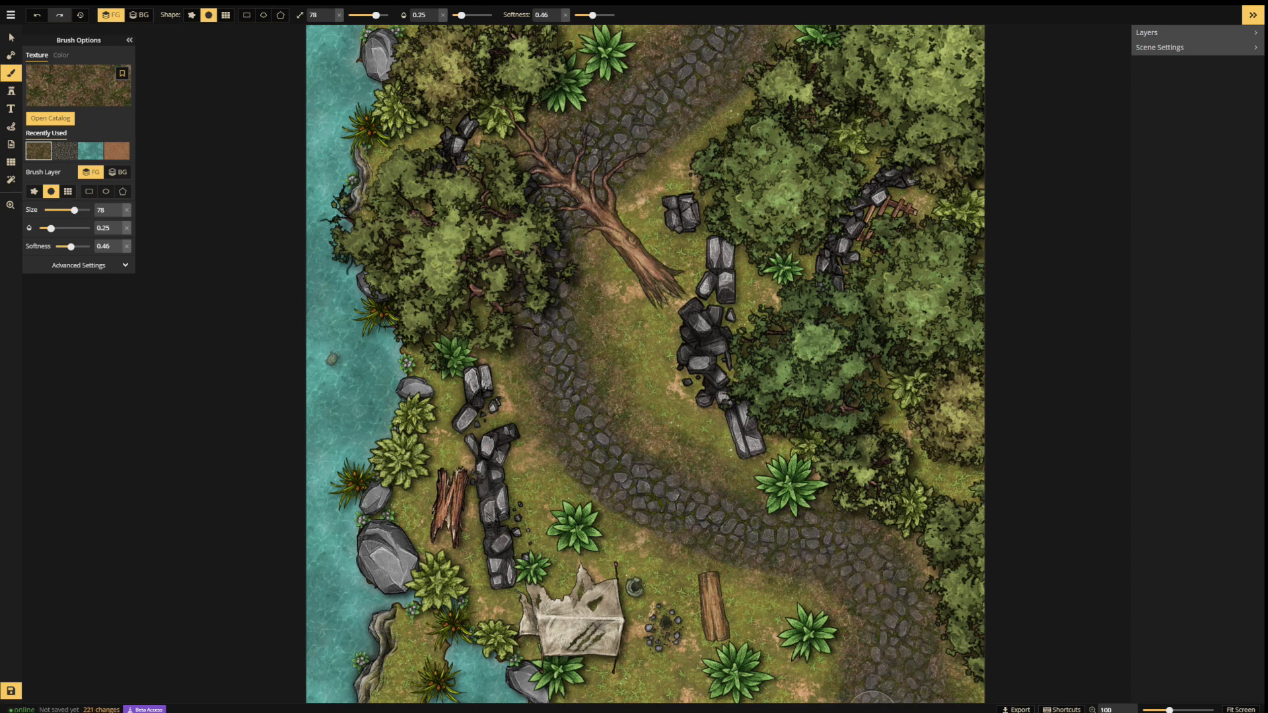
pyautogui.moveTo(651, 489)
pyautogui.mouseDown()
pyautogui.moveTo(595, 444)
pyautogui.moveTo(566, 391)
pyautogui.moveTo(548, 307)
pyautogui.mouseUp()
pyautogui.moveTo(749, 303); pyautogui.dragTo(744, 270)
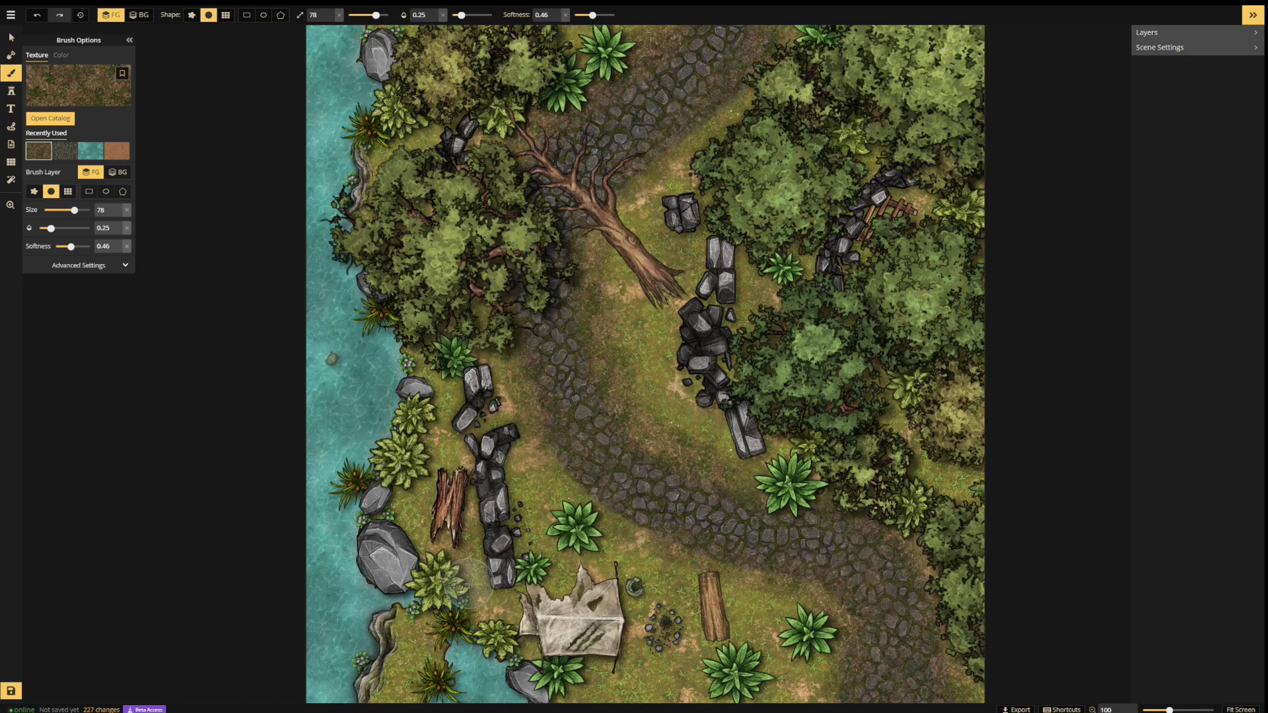
pyautogui.moveTo(468, 569)
pyautogui.mouseDown()
pyautogui.moveTo(451, 409)
pyautogui.moveTo(424, 547)
pyautogui.moveTo(485, 581)
pyautogui.mouseUp()
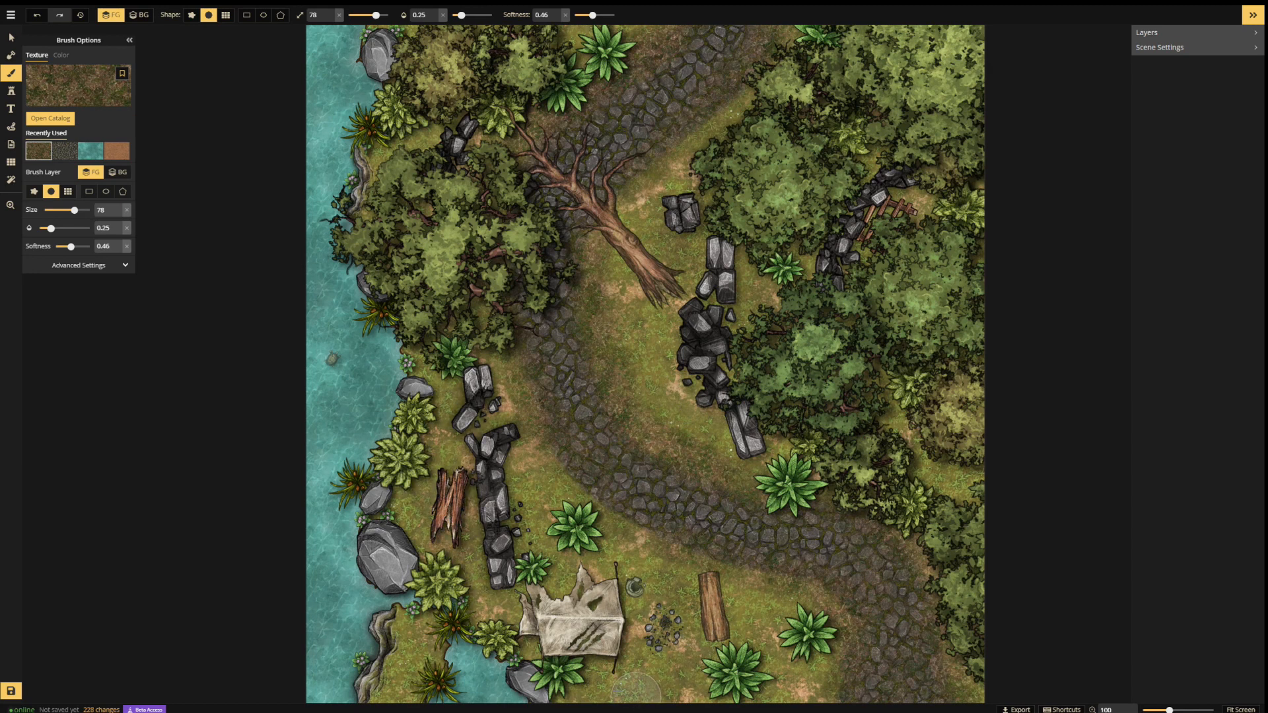
pyautogui.moveTo(635, 689); pyautogui.dragTo(557, 668)
# - Paint the reddish Grass texture over the campsite ground around the tent, campfire and log
pyautogui.click(53, 124)
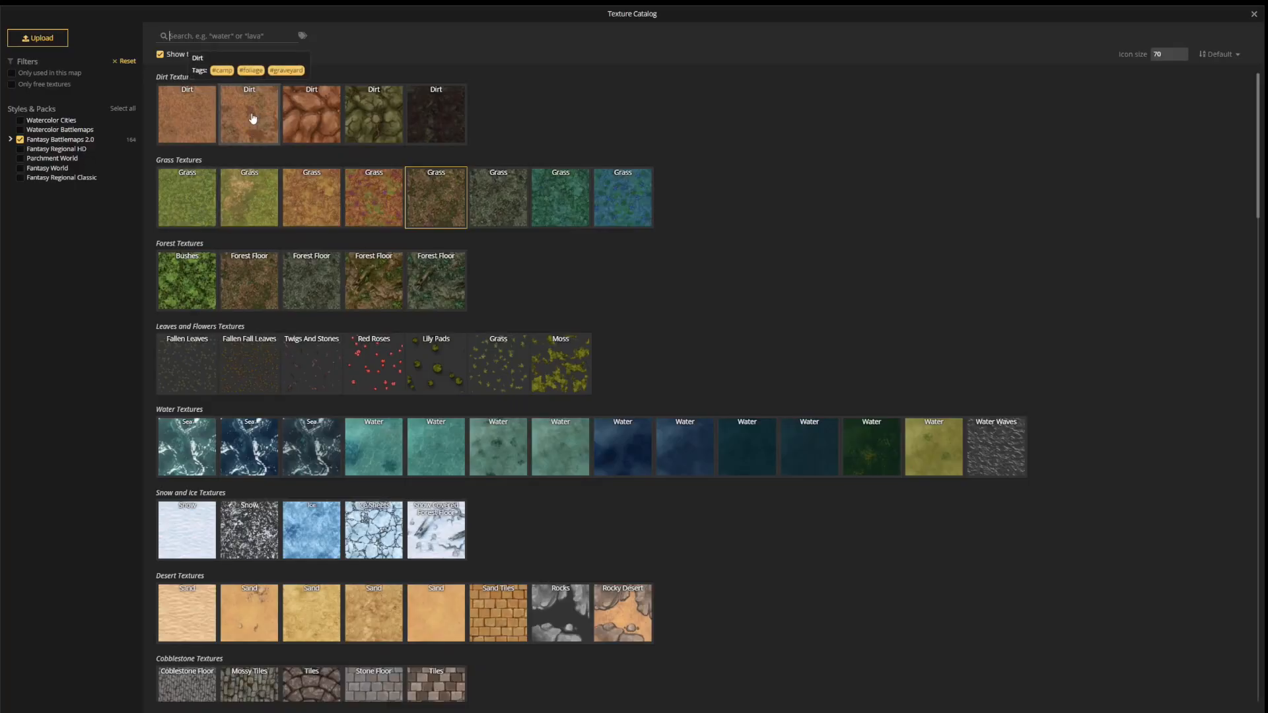
pyautogui.click(363, 193)
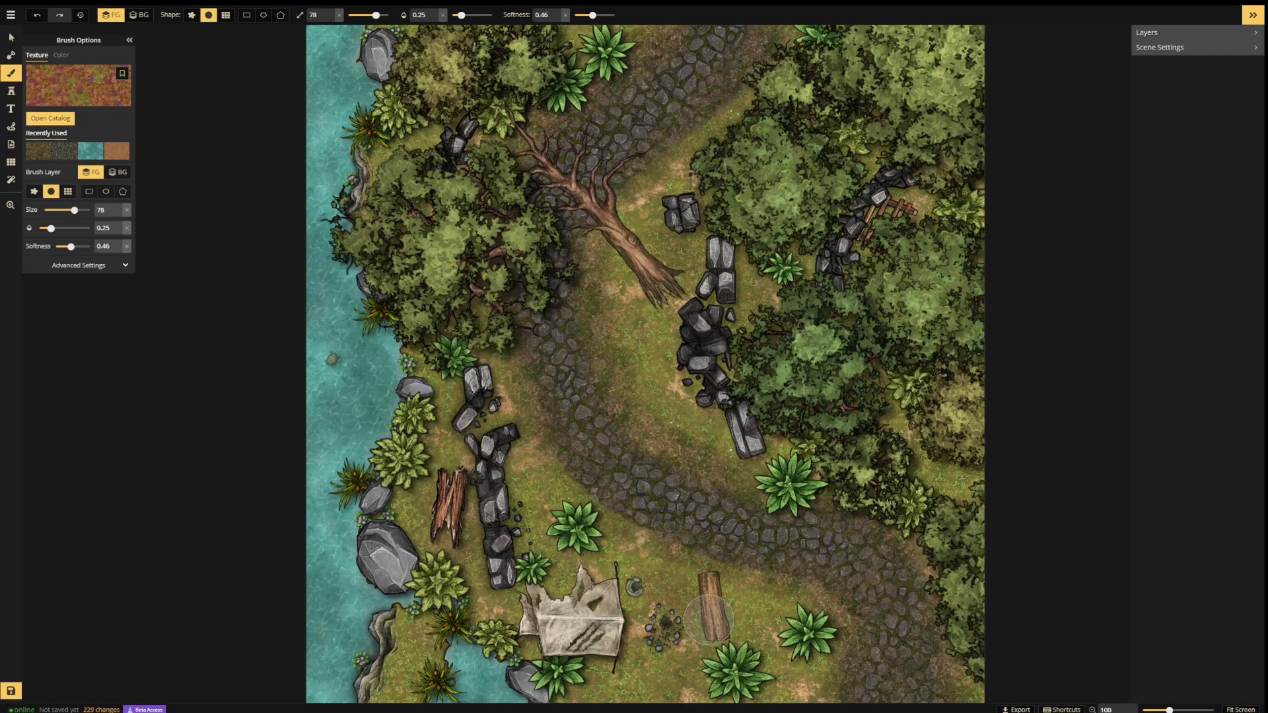
pyautogui.moveTo(709, 620)
pyautogui.mouseDown()
pyautogui.moveTo(648, 684)
pyautogui.moveTo(700, 652)
pyautogui.moveTo(630, 686)
pyautogui.moveTo(694, 659)
pyautogui.moveTo(702, 642)
pyautogui.moveTo(627, 687)
pyautogui.moveTo(687, 662)
pyautogui.moveTo(643, 614)
pyautogui.moveTo(667, 590)
pyautogui.moveTo(637, 646)
pyautogui.moveTo(650, 687)
pyautogui.moveTo(621, 586)
pyautogui.moveTo(626, 655)
pyautogui.moveTo(639, 680)
pyautogui.moveTo(638, 612)
pyautogui.moveTo(639, 681)
pyautogui.moveTo(634, 563)
pyautogui.moveTo(632, 647)
pyautogui.moveTo(639, 583)
pyautogui.moveTo(667, 586)
pyautogui.moveTo(664, 568)
pyautogui.moveTo(698, 599)
pyautogui.moveTo(695, 665)
pyautogui.moveTo(696, 652)
pyautogui.moveTo(680, 668)
pyautogui.moveTo(599, 557)
pyautogui.moveTo(593, 589)
pyautogui.moveTo(516, 612)
pyautogui.moveTo(598, 582)
pyautogui.moveTo(523, 614)
pyautogui.moveTo(753, 628)
pyautogui.mouseUp()
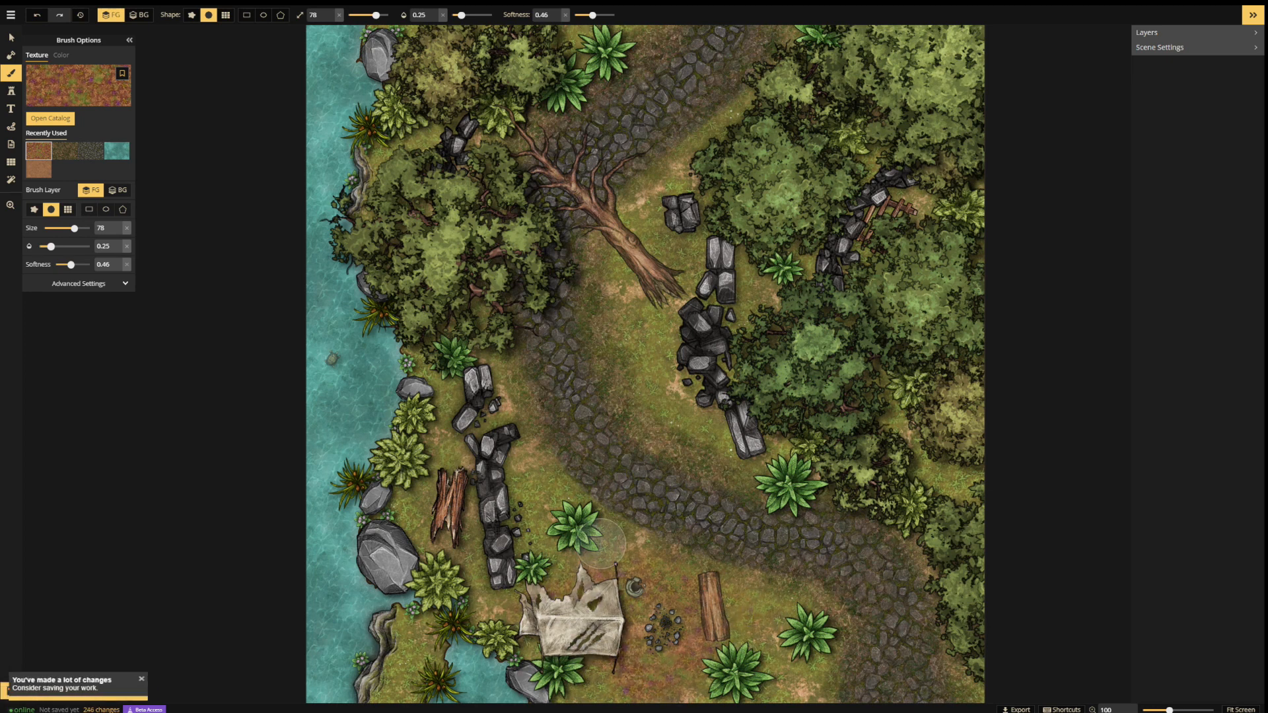
pyautogui.moveTo(601, 543)
pyautogui.mouseDown()
pyautogui.moveTo(571, 540)
pyautogui.moveTo(542, 579)
pyautogui.moveTo(558, 583)
pyautogui.moveTo(507, 562)
pyautogui.mouseUp()
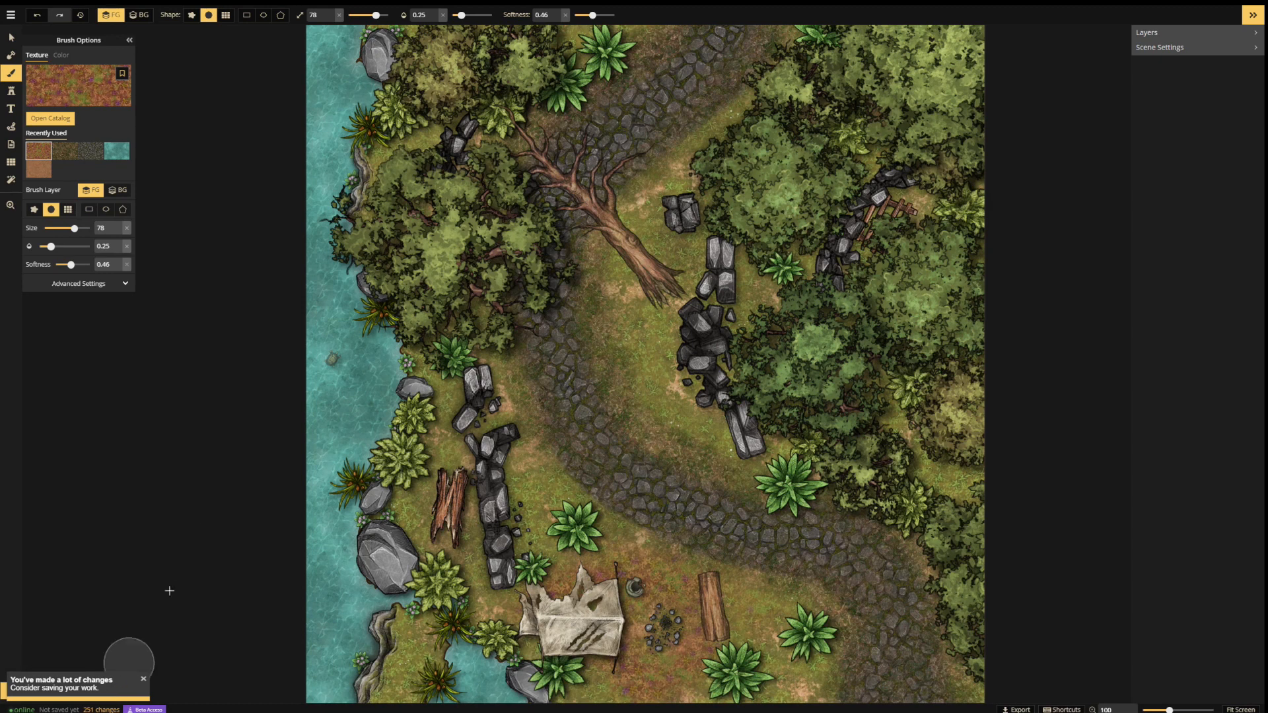
# - Save the map under the name Forest
pyautogui.click(12, 16)
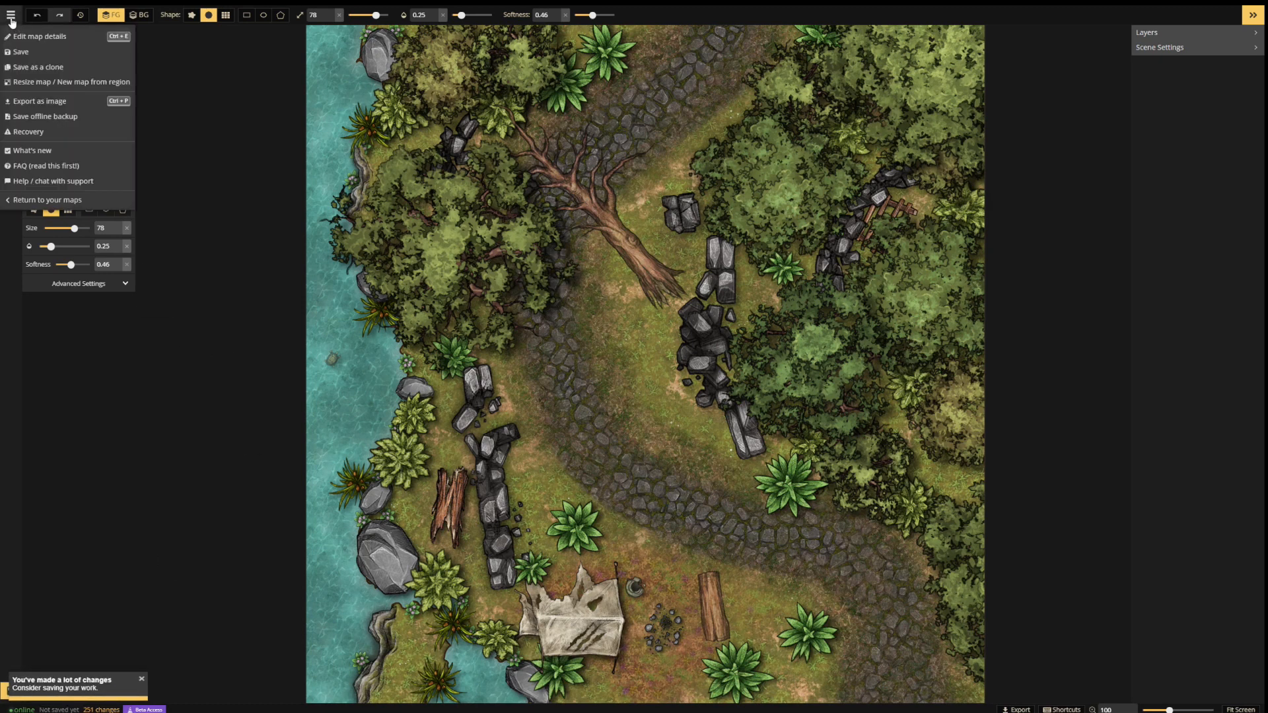
pyautogui.click(22, 55)
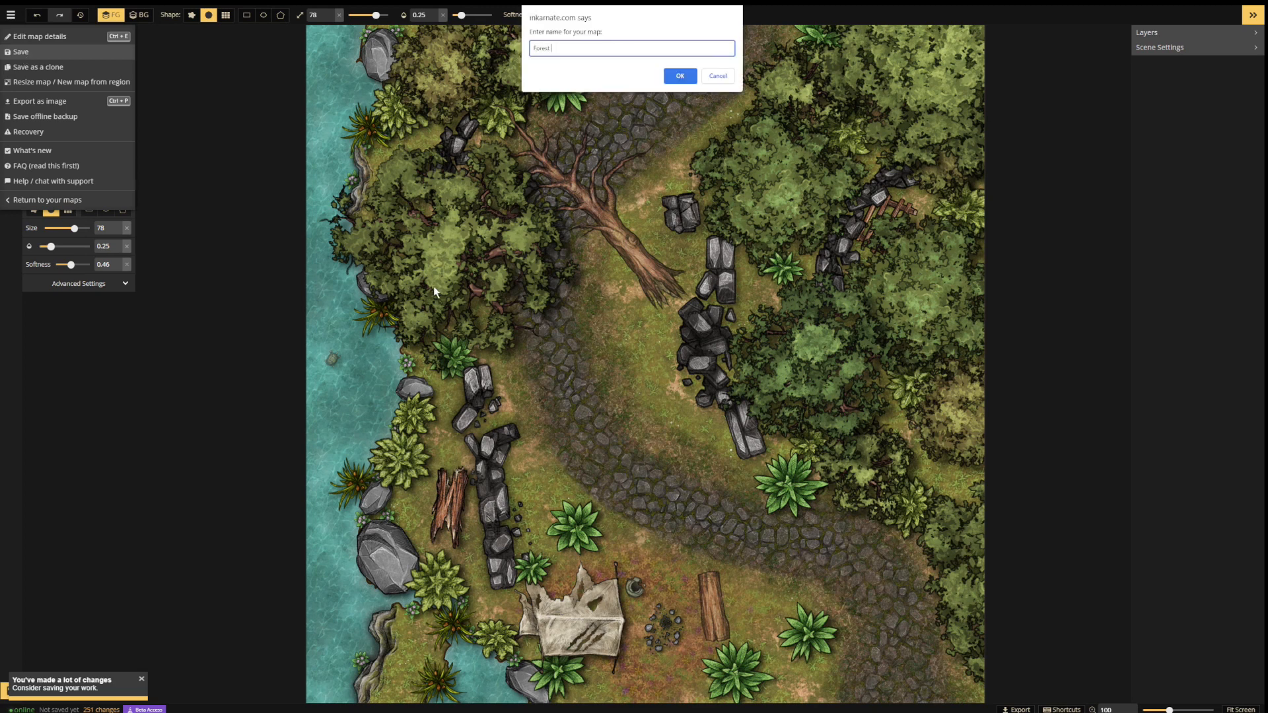
pyautogui.click(680, 77)
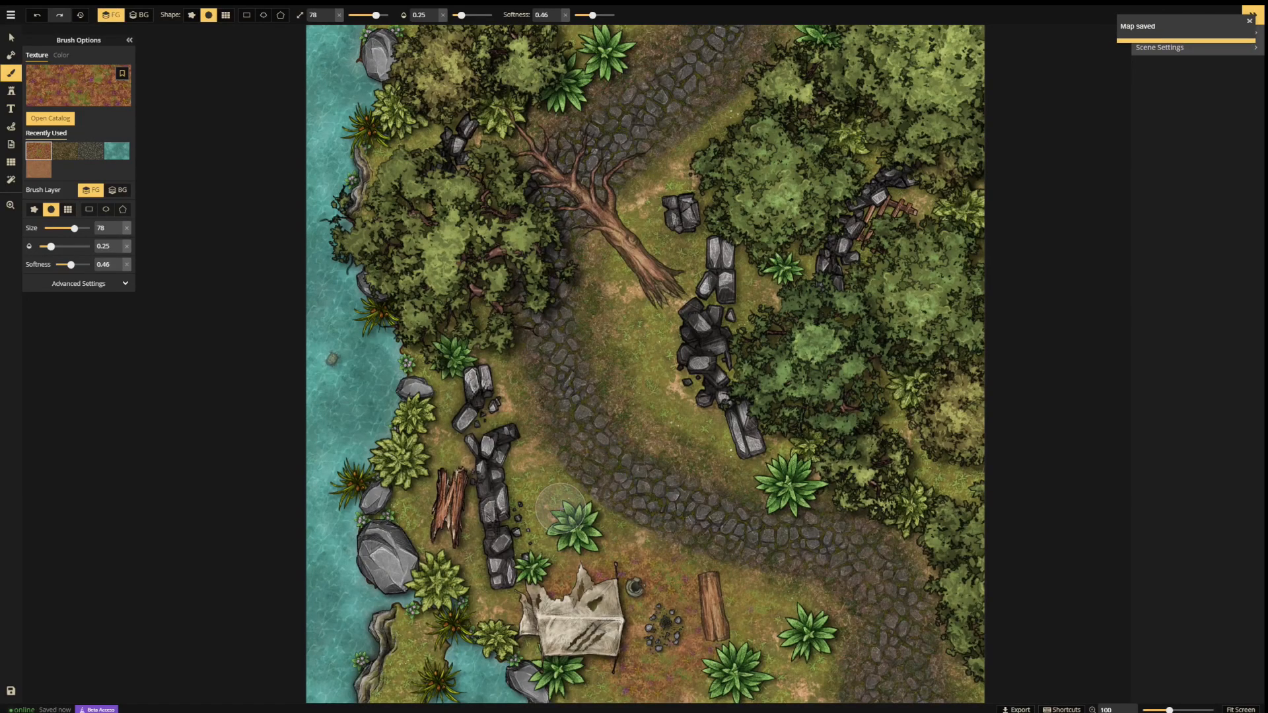
# - Extend the reddish grass around the campsite, and add fine strokes of it on the stone road with brush size 25
pyautogui.moveTo(563, 482)
pyautogui.mouseDown()
pyautogui.moveTo(651, 543)
pyautogui.moveTo(579, 495)
pyautogui.moveTo(745, 565)
pyautogui.moveTo(689, 559)
pyautogui.moveTo(787, 536)
pyautogui.moveTo(649, 509)
pyautogui.mouseUp()
pyautogui.moveTo(673, 671)
pyautogui.mouseDown()
pyautogui.moveTo(605, 678)
pyautogui.moveTo(674, 682)
pyautogui.mouseUp()
pyautogui.moveTo(761, 613); pyautogui.dragTo(756, 655)
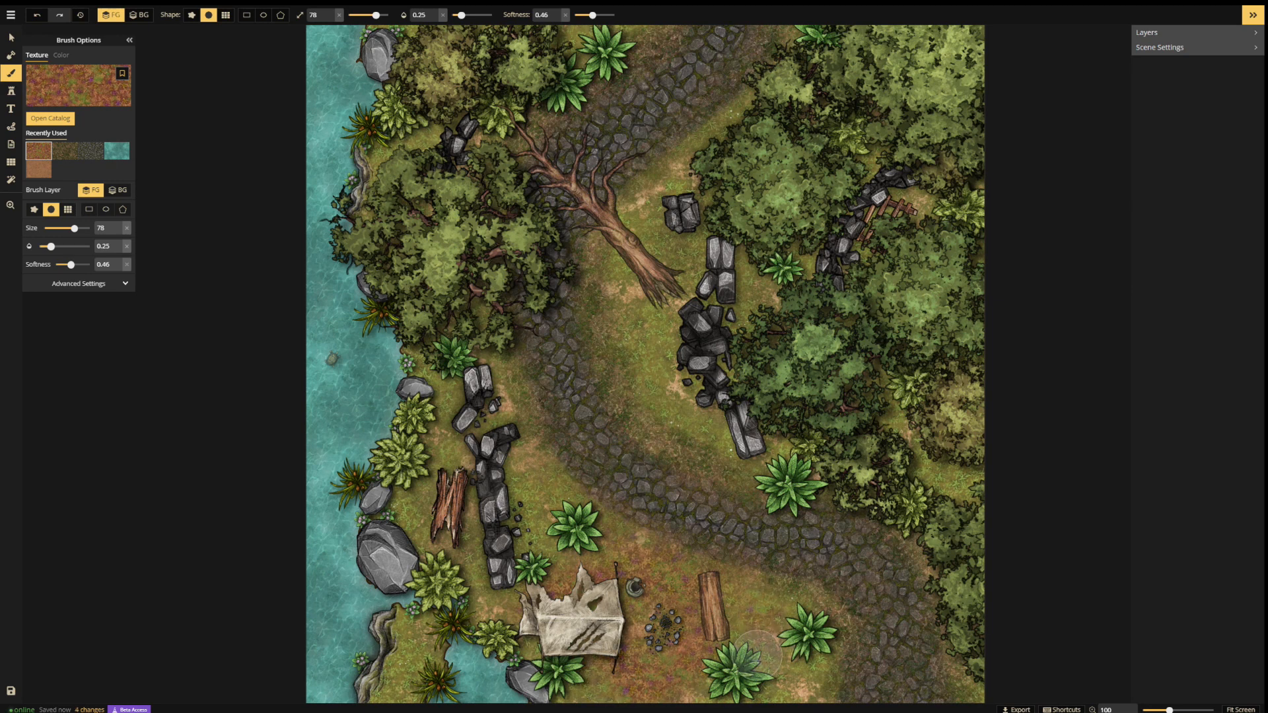
pyautogui.moveTo(618, 570)
pyautogui.mouseDown()
pyautogui.moveTo(559, 594)
pyautogui.moveTo(598, 663)
pyautogui.mouseUp()
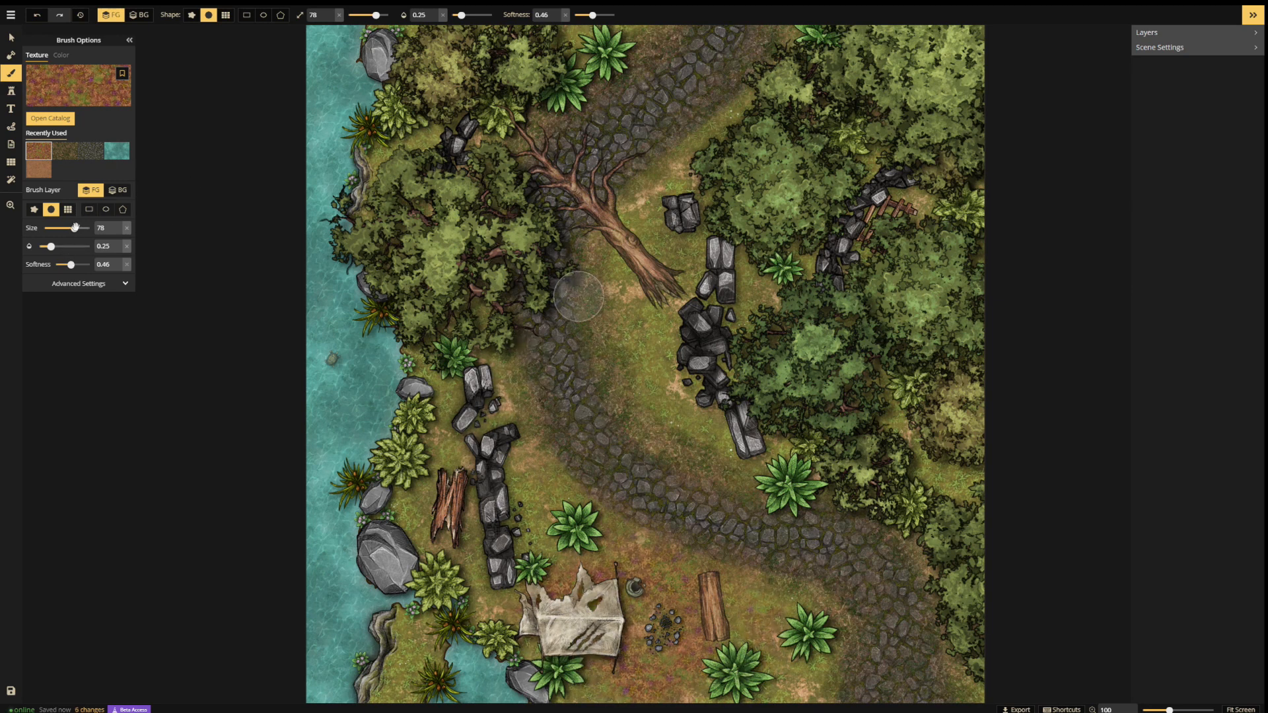
pyautogui.moveTo(75, 227); pyautogui.dragTo(58, 228)
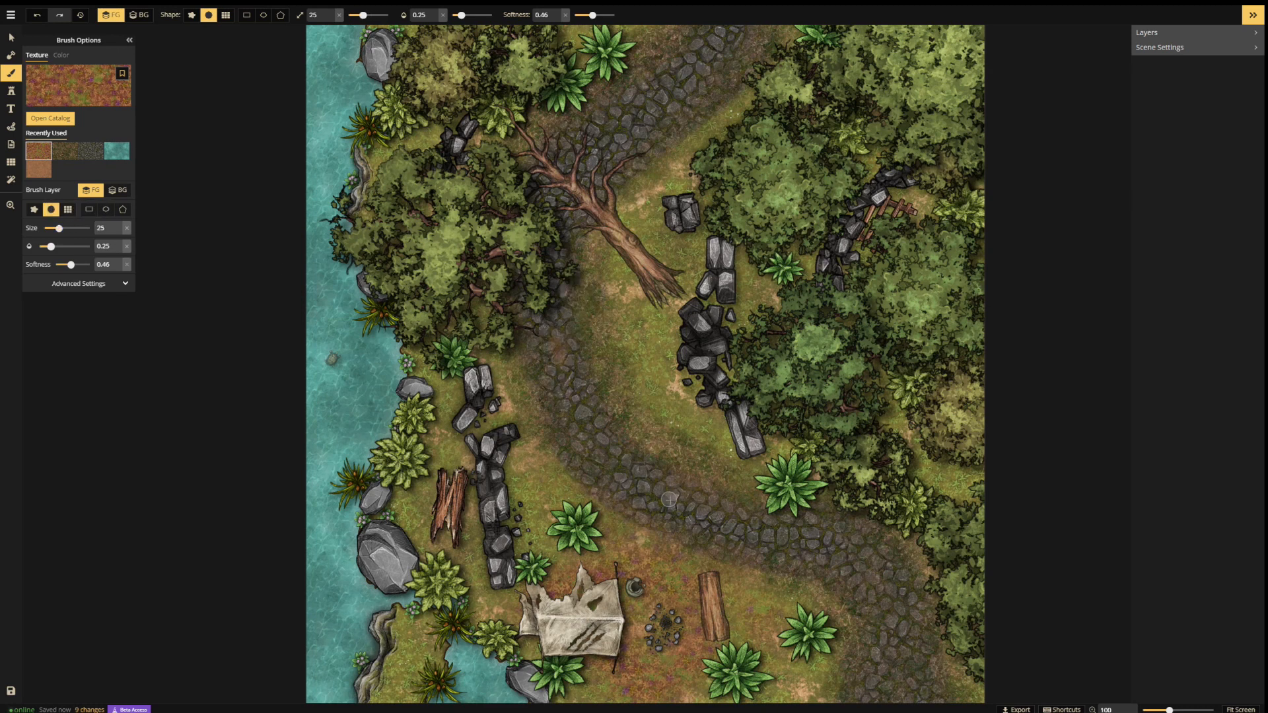
pyautogui.moveTo(648, 489); pyautogui.dragTo(643, 491)
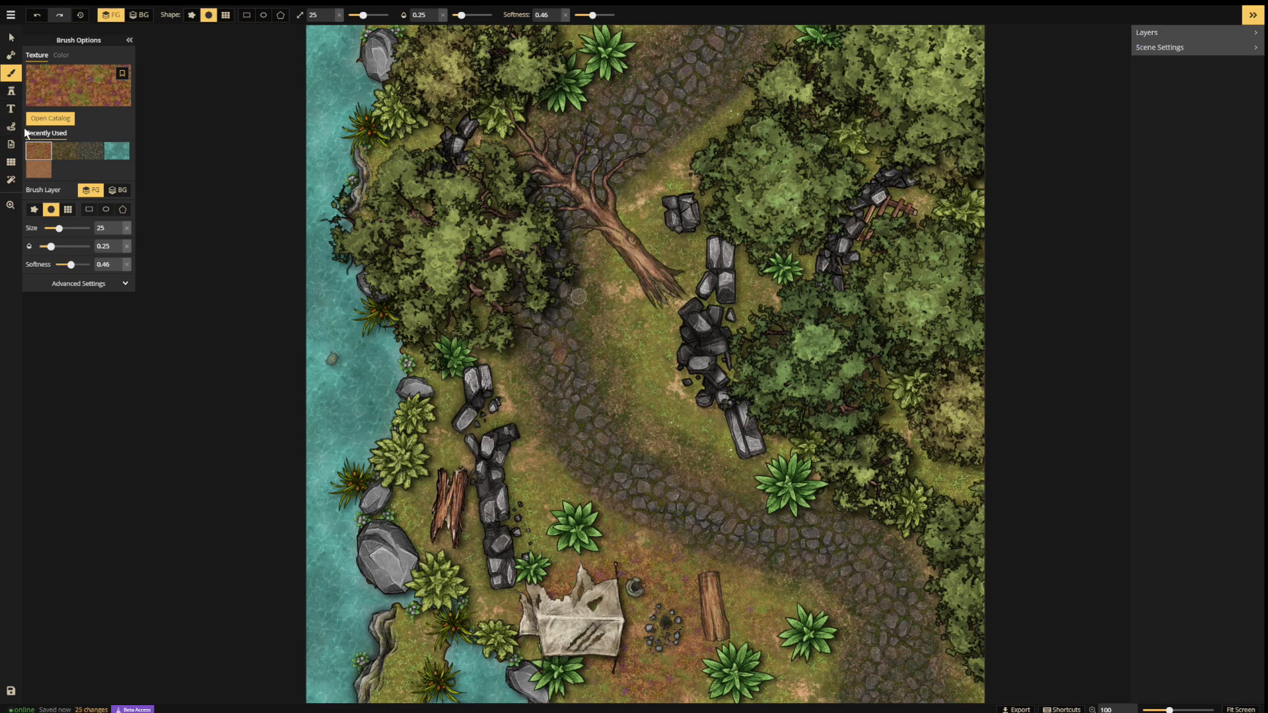
# - Paint the Bushes texture among the eastern trees with brush size 25, raising the brush opacity to 0.31
pyautogui.click(50, 118)
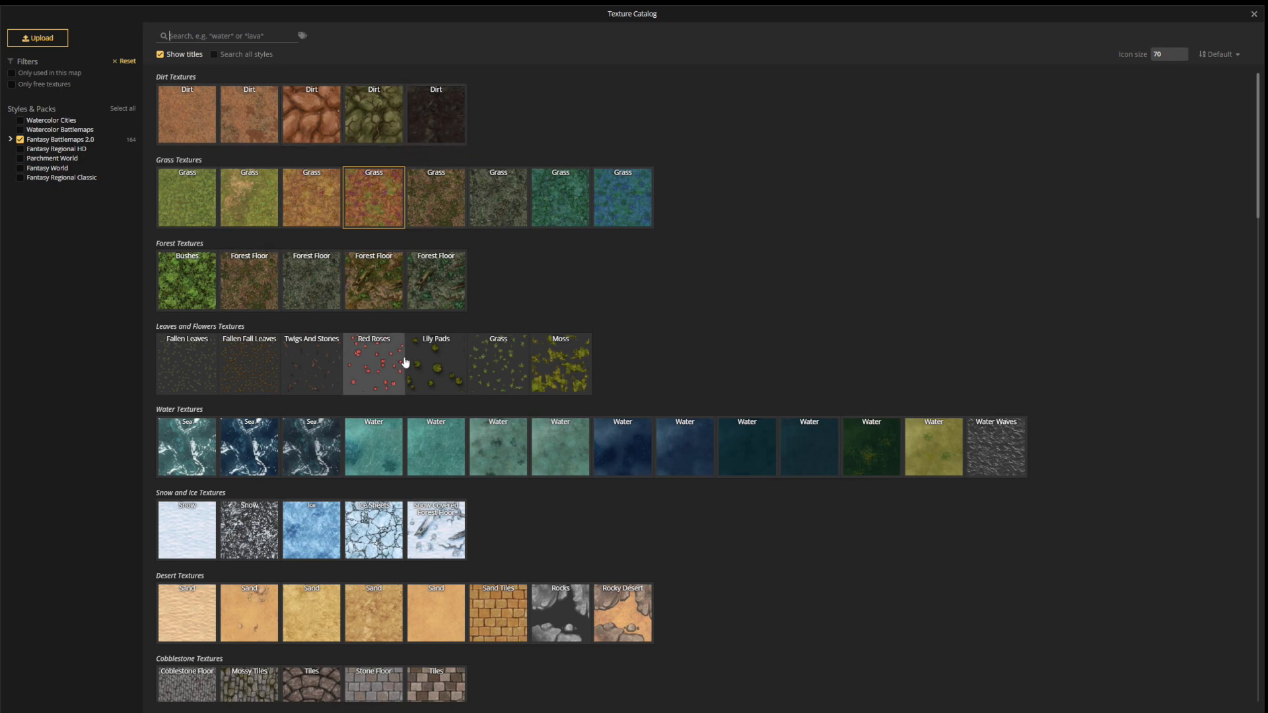
pyautogui.click(181, 279)
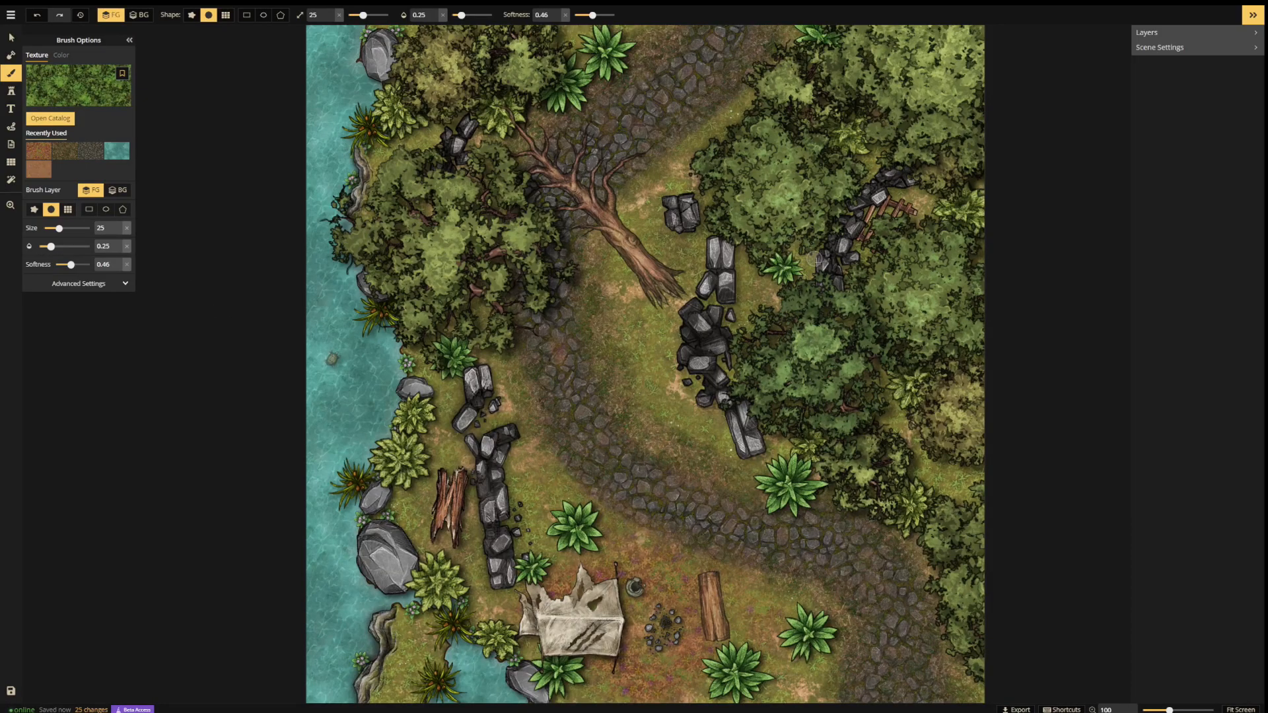
pyautogui.click(785, 241)
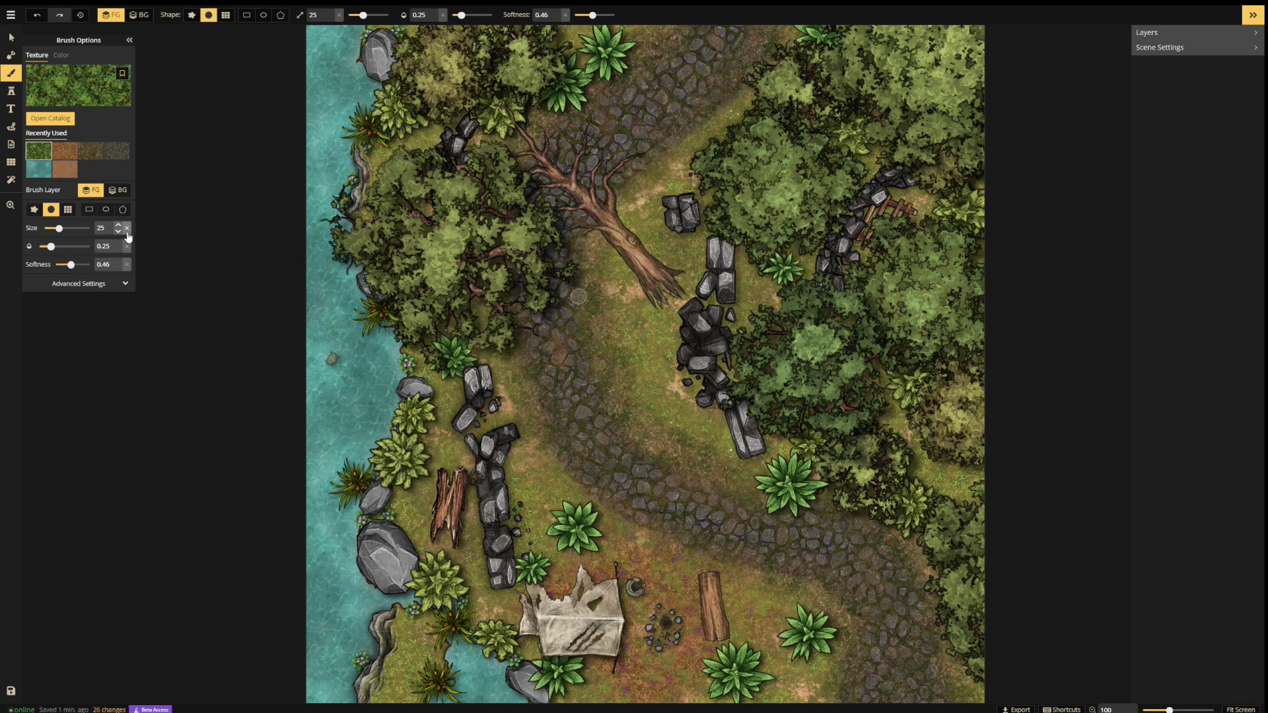
pyautogui.moveTo(55, 248); pyautogui.dragTo(56, 245)
pyautogui.moveTo(871, 156); pyautogui.dragTo(871, 166)
pyautogui.click(923, 223)
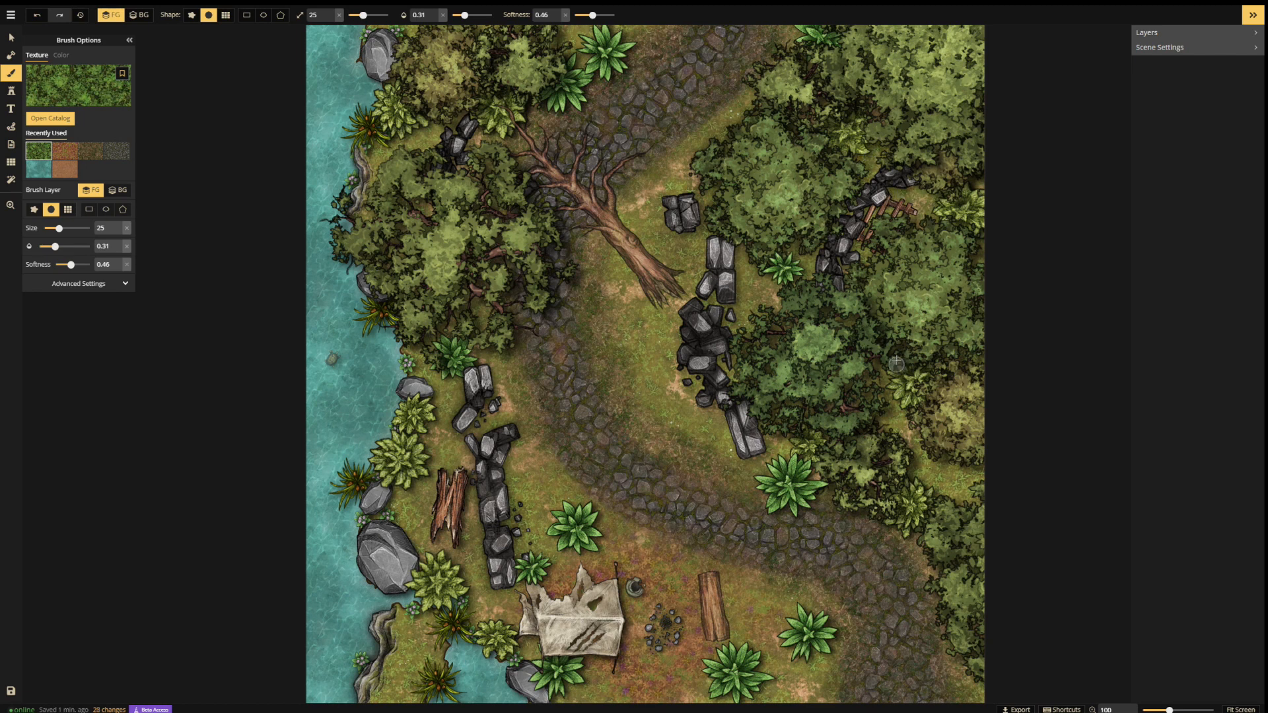
pyautogui.moveTo(915, 436)
pyautogui.mouseDown()
pyautogui.moveTo(955, 502)
pyautogui.moveTo(893, 418)
pyautogui.moveTo(968, 507)
pyautogui.moveTo(900, 441)
pyautogui.mouseUp()
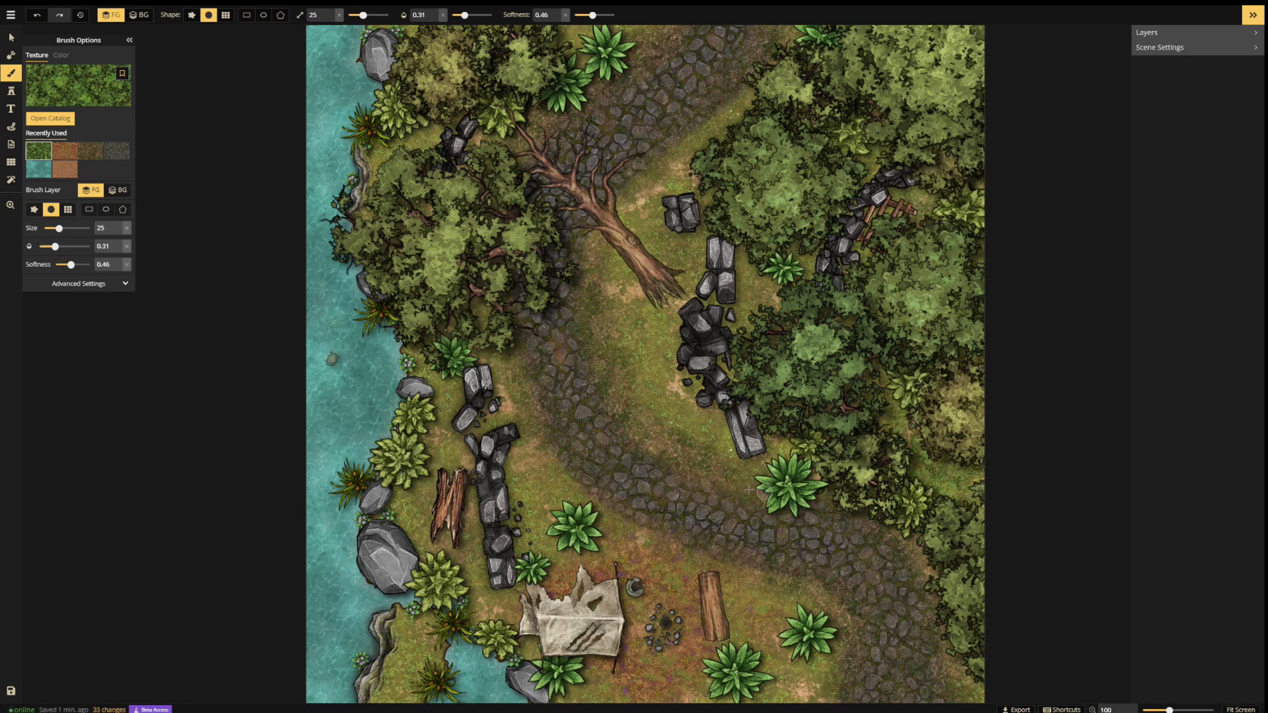
# - Add Bushes texture strokes along the base of the eastern ruined wall and beside the western ruined wall
pyautogui.moveTo(784, 441)
pyautogui.mouseDown()
pyautogui.moveTo(732, 469)
pyautogui.moveTo(745, 454)
pyautogui.mouseUp()
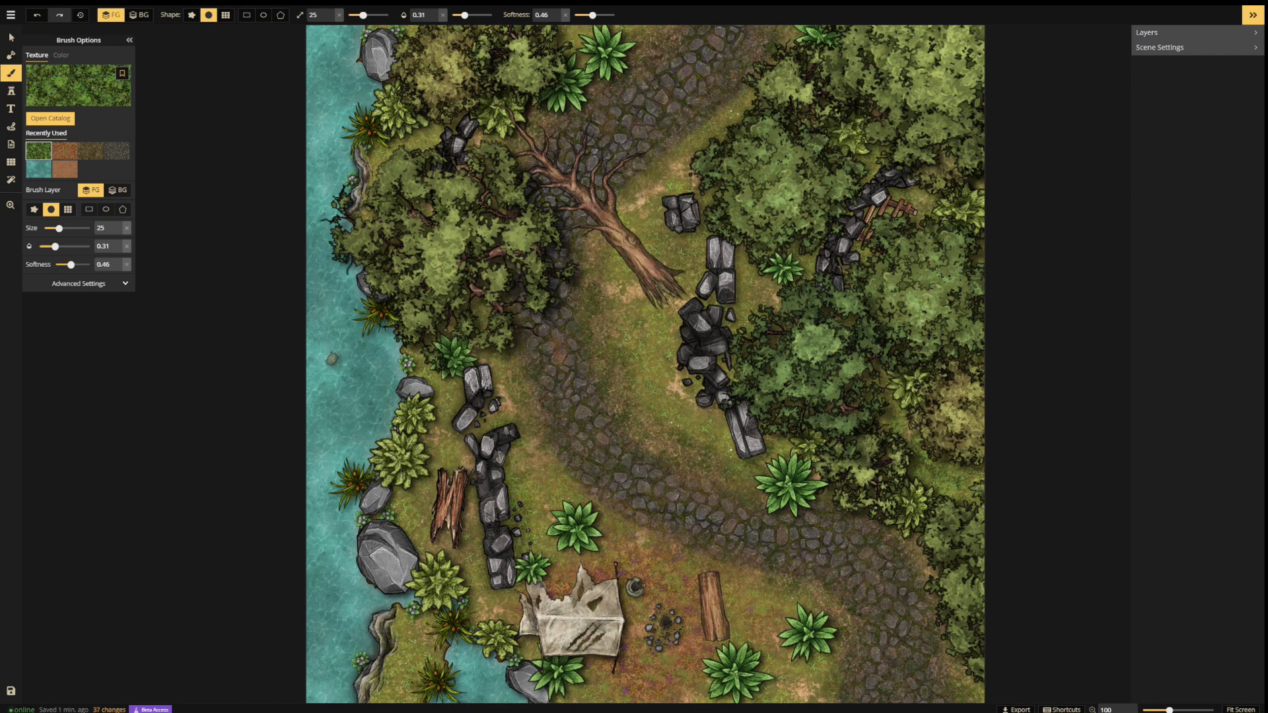
pyautogui.moveTo(529, 544); pyautogui.dragTo(520, 497)
pyautogui.moveTo(742, 277); pyautogui.dragTo(745, 336)
pyautogui.moveTo(737, 251); pyautogui.dragTo(732, 322)
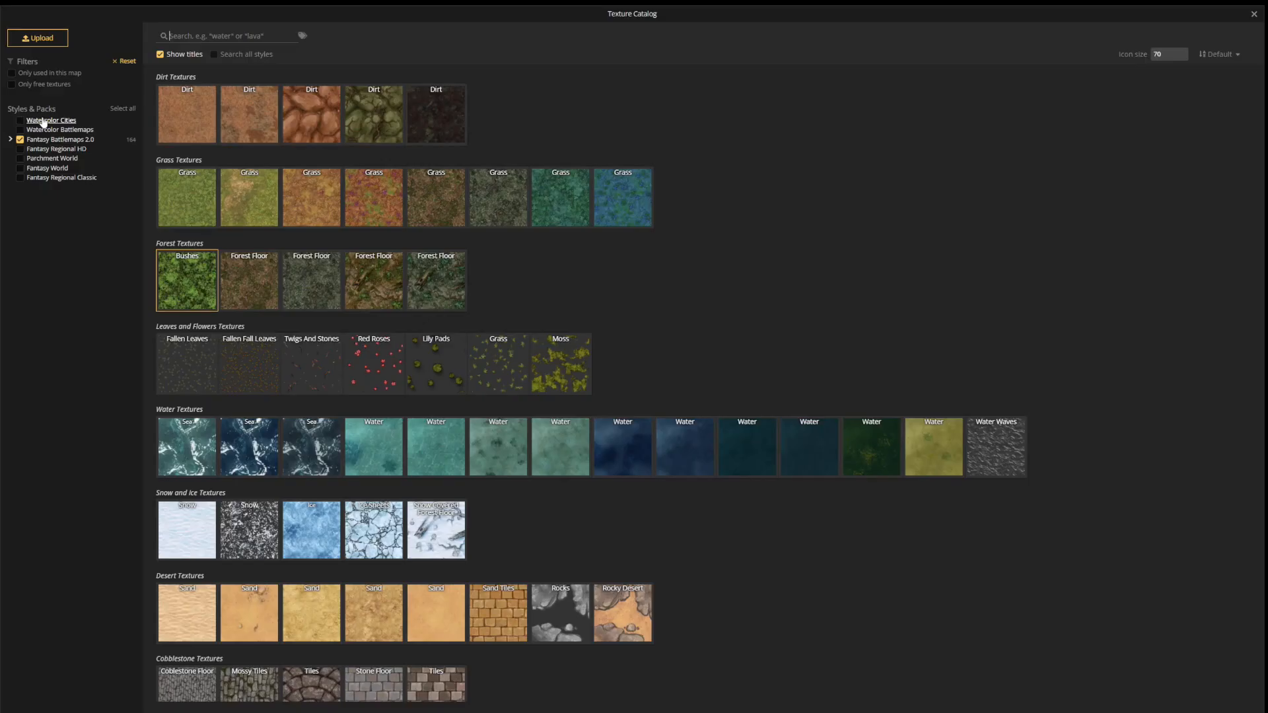
# - Paint the Moss texture around the western ruined wall and along the shoreline plants with brush size 43 and opacity 0.45
pyautogui.click(49, 119)
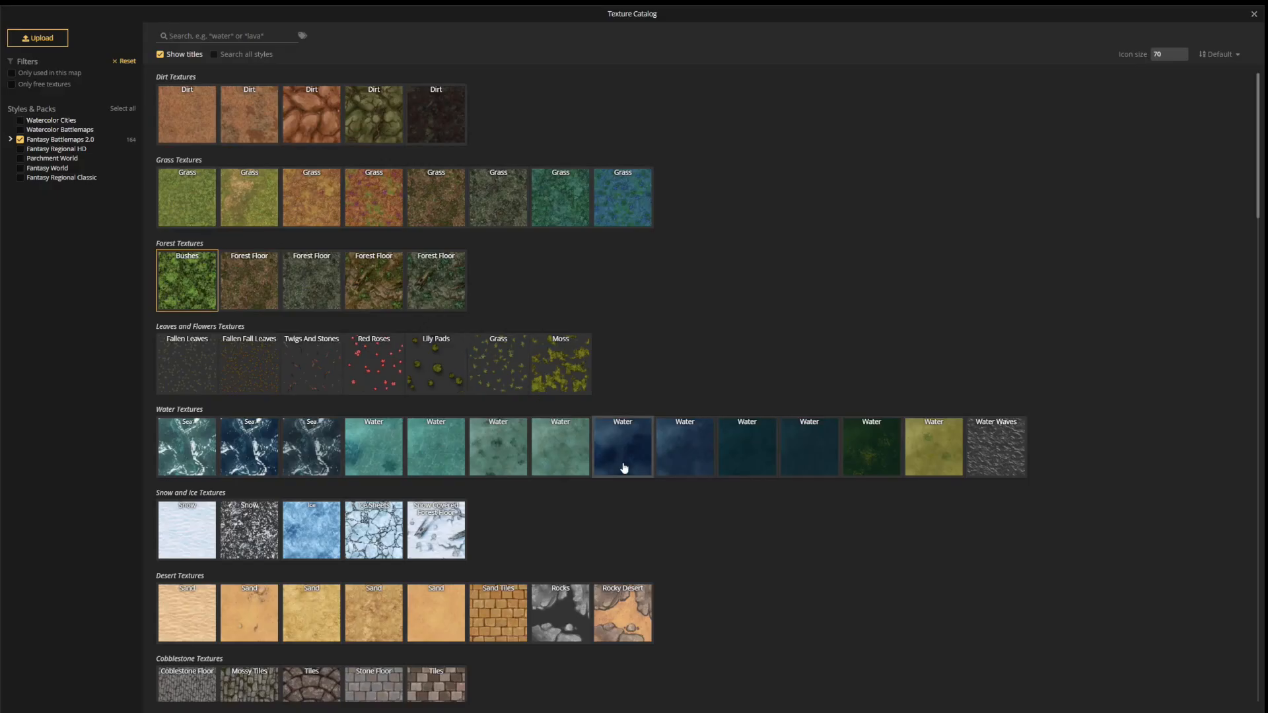
pyautogui.click(555, 375)
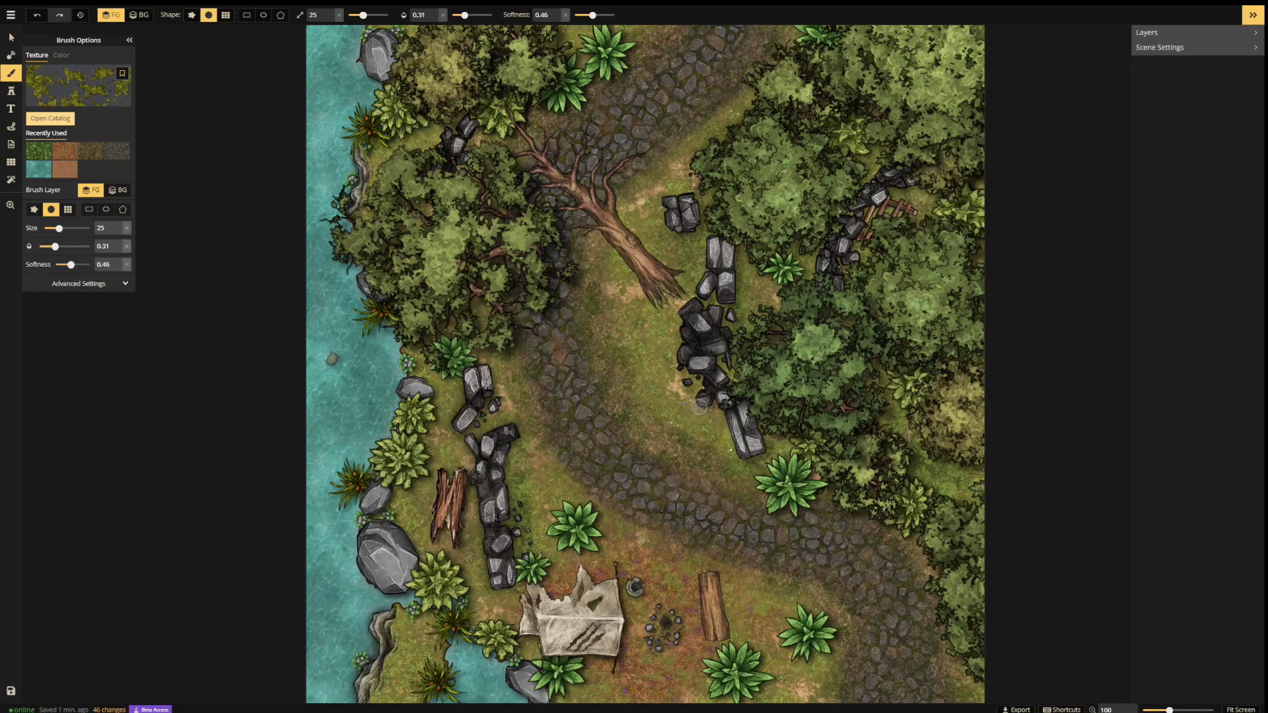
pyautogui.moveTo(60, 233); pyautogui.dragTo(65, 255)
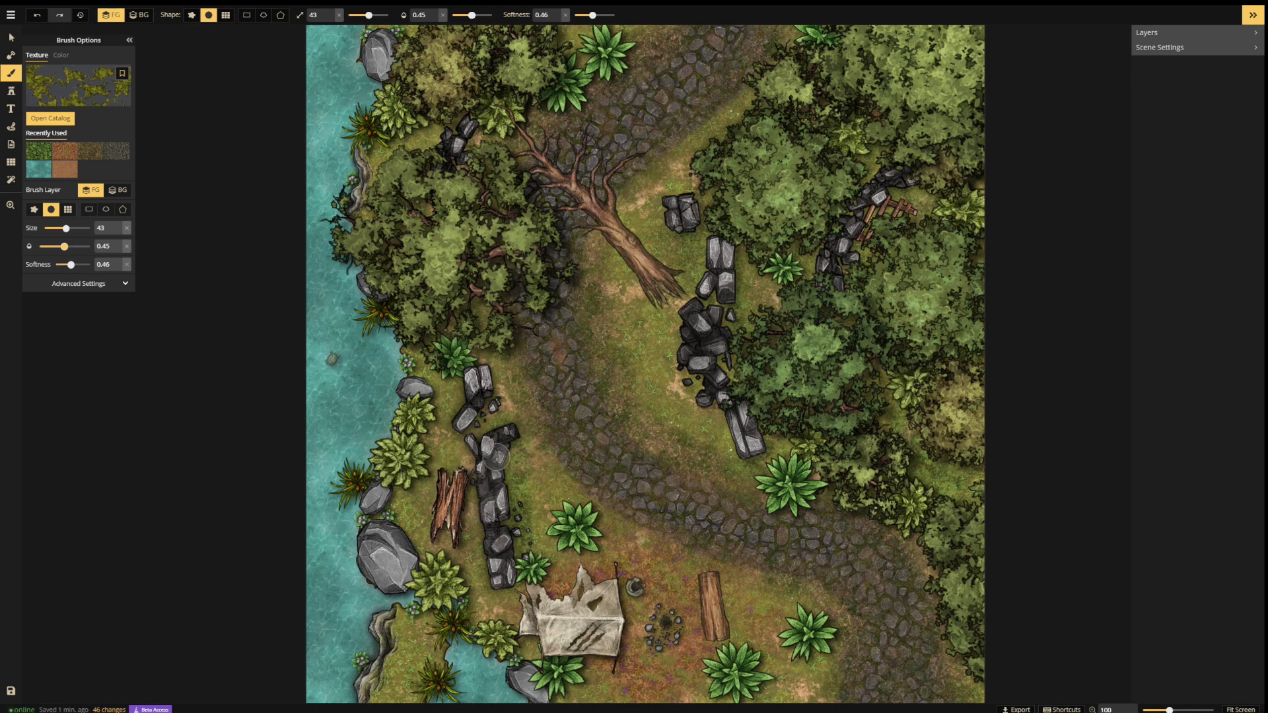
pyautogui.moveTo(505, 450); pyautogui.dragTo(500, 490)
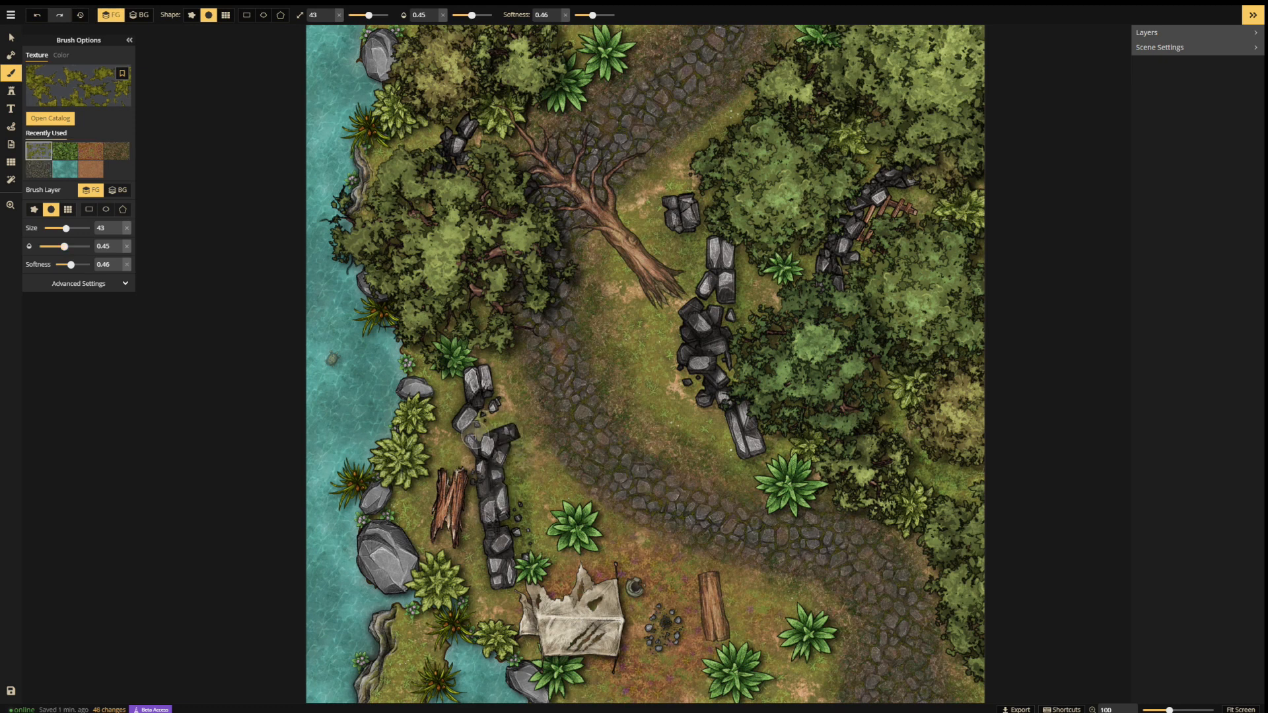
pyautogui.moveTo(435, 440)
pyautogui.mouseDown()
pyautogui.moveTo(451, 373)
pyautogui.moveTo(416, 355)
pyautogui.mouseUp()
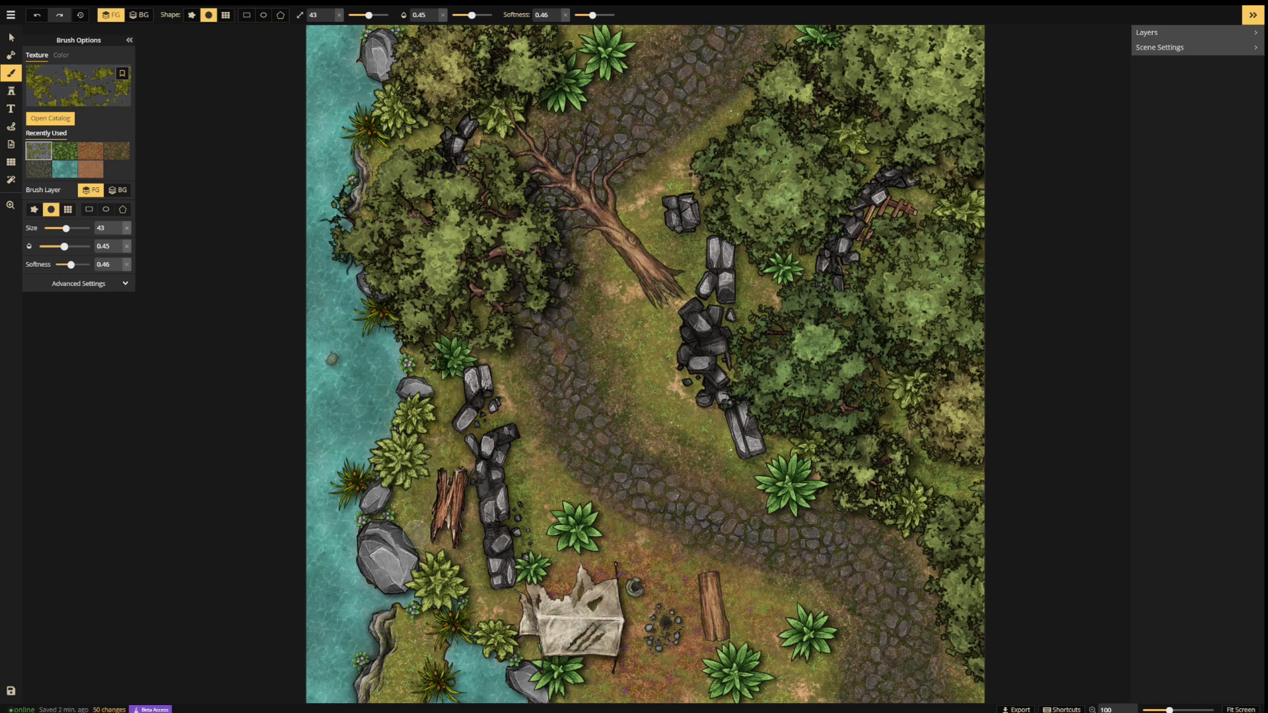
pyautogui.moveTo(468, 544)
pyautogui.mouseDown()
pyautogui.moveTo(477, 604)
pyautogui.moveTo(441, 608)
pyautogui.mouseUp()
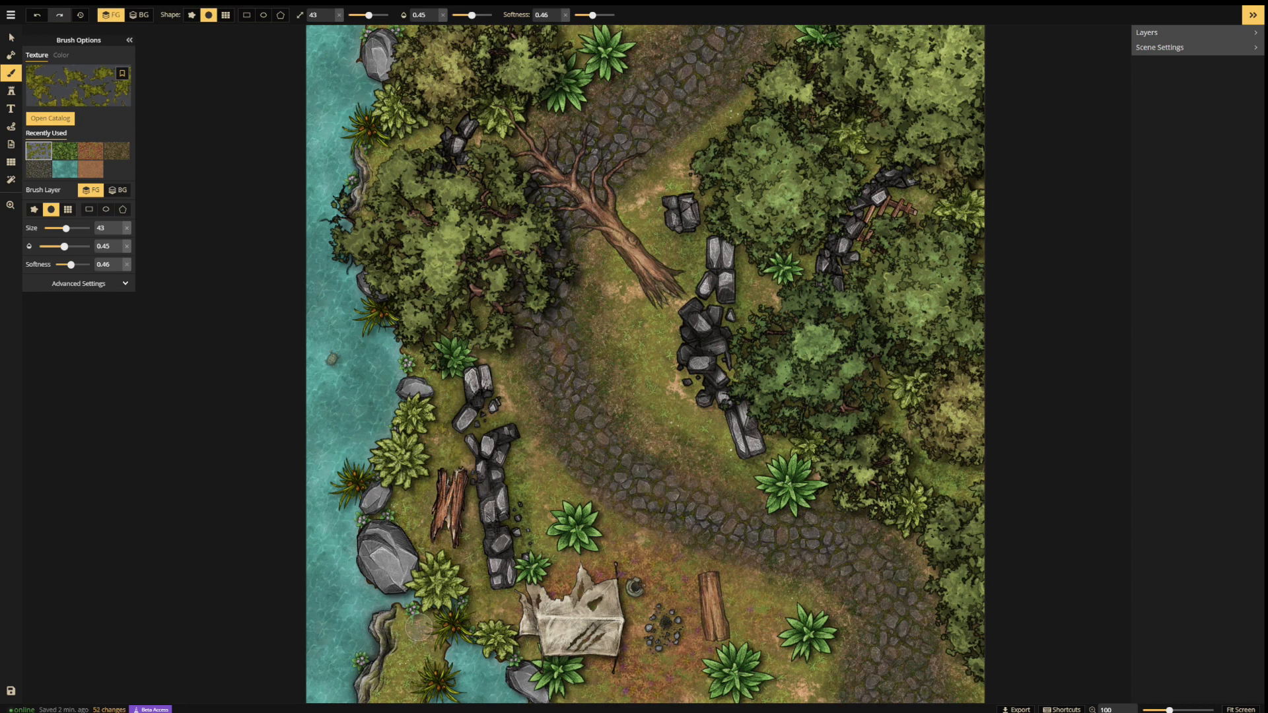
pyautogui.moveTo(410, 658); pyautogui.dragTo(415, 692)
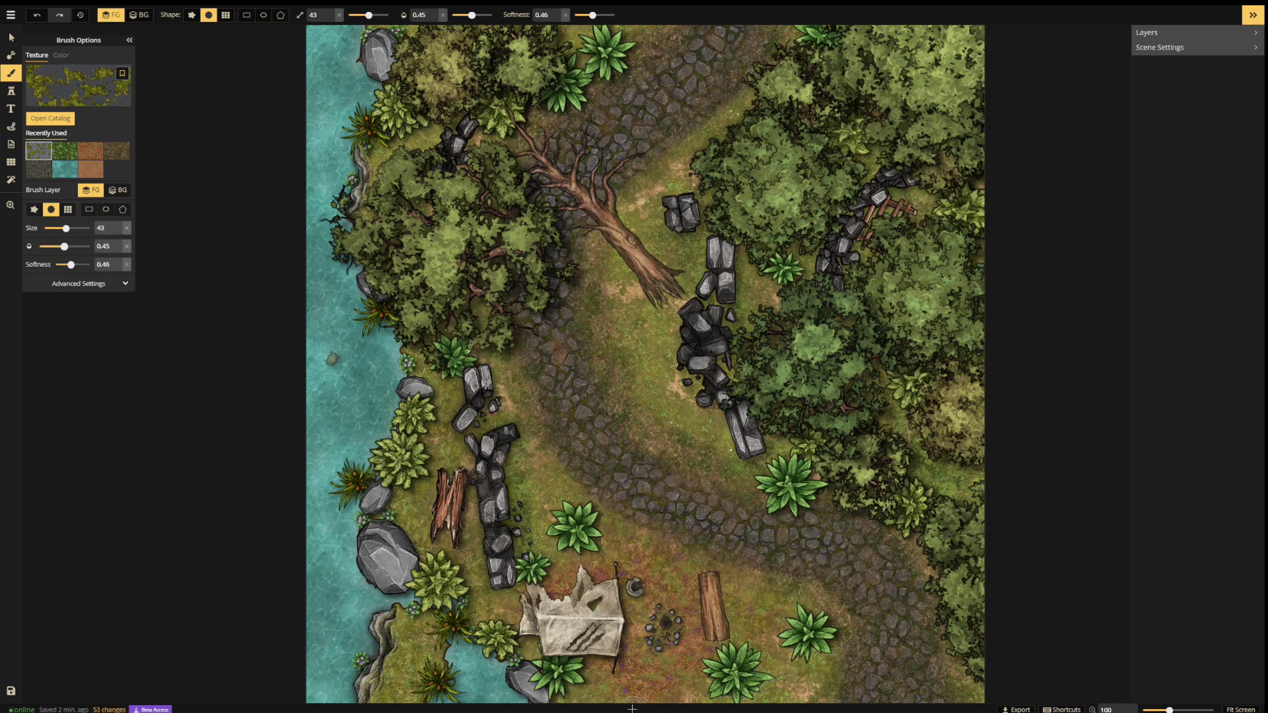
# - Add Moss strokes over the southern bend of the stone road, down to the map's southeastern edge
pyautogui.moveTo(618, 455)
pyautogui.mouseDown()
pyautogui.moveTo(643, 490)
pyautogui.moveTo(718, 523)
pyautogui.mouseUp()
pyautogui.moveTo(790, 544)
pyautogui.mouseDown()
pyautogui.moveTo(872, 563)
pyautogui.moveTo(851, 555)
pyautogui.moveTo(885, 584)
pyautogui.moveTo(891, 648)
pyautogui.mouseUp()
pyautogui.moveTo(910, 587); pyautogui.dragTo(895, 678)
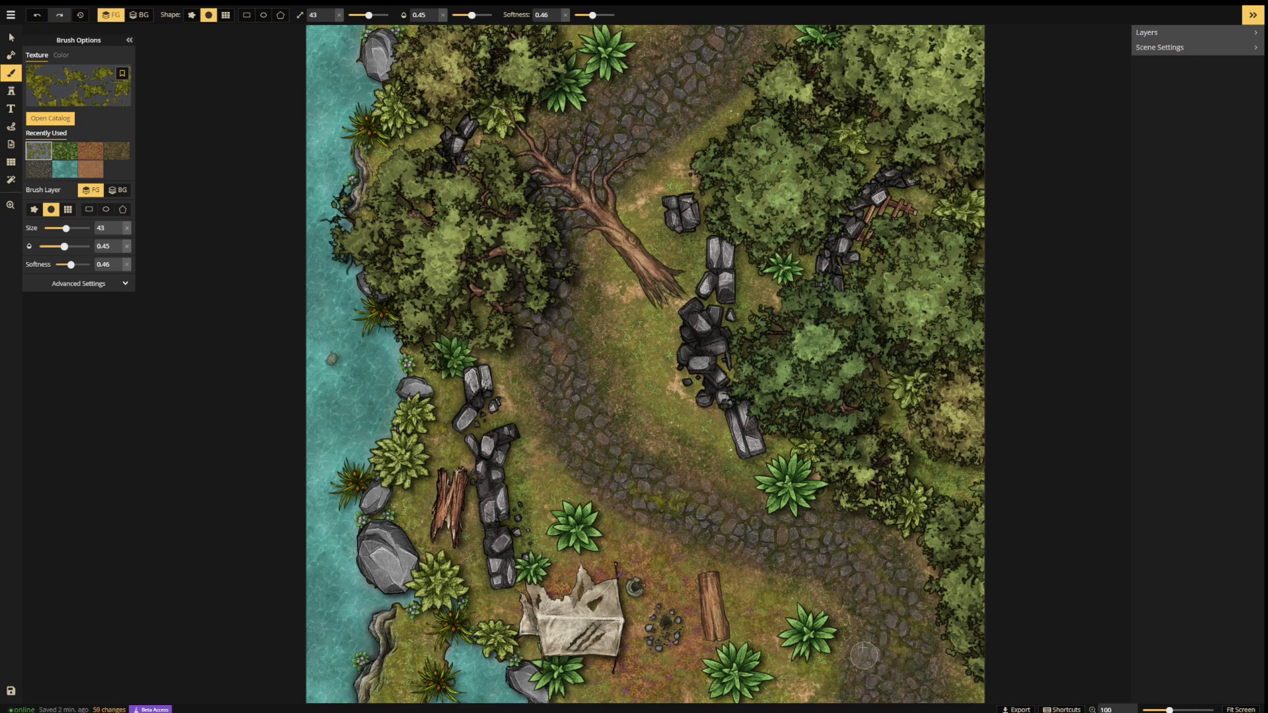
pyautogui.moveTo(865, 615)
pyautogui.mouseDown()
pyautogui.moveTo(846, 694)
pyautogui.moveTo(814, 570)
pyautogui.moveTo(795, 555)
pyautogui.mouseUp()
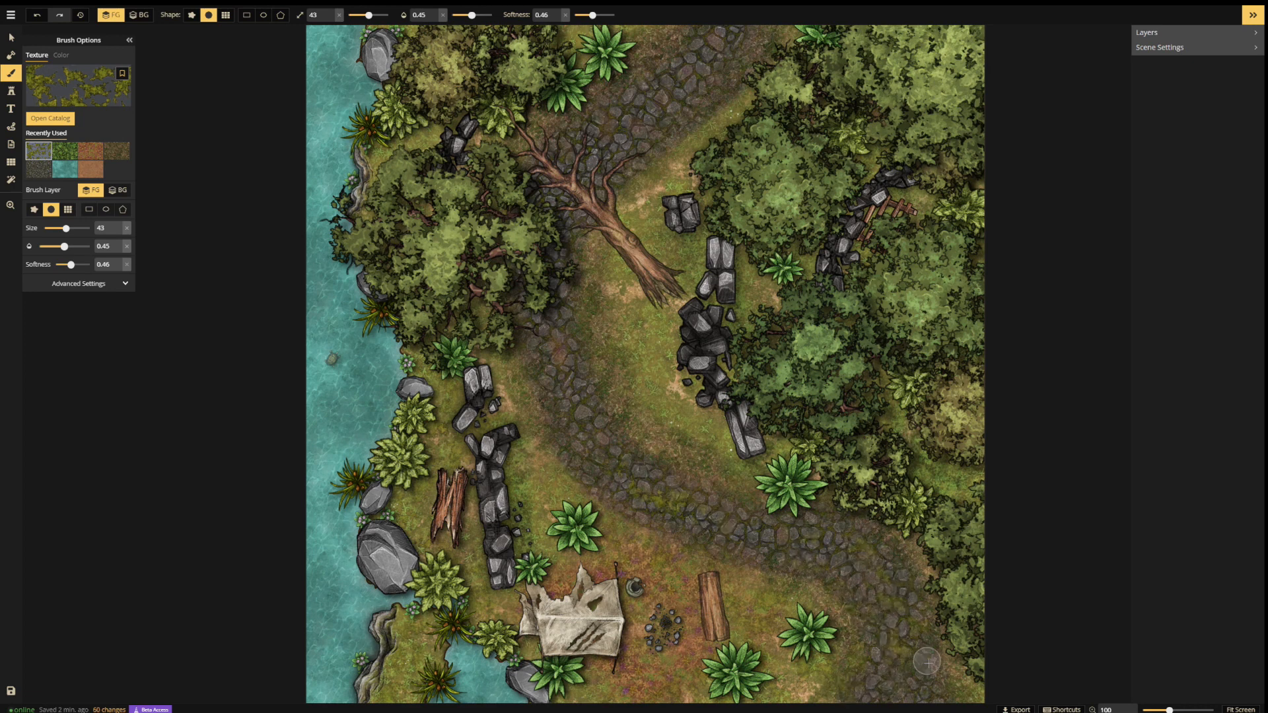
pyautogui.moveTo(926, 660); pyautogui.dragTo(944, 702)
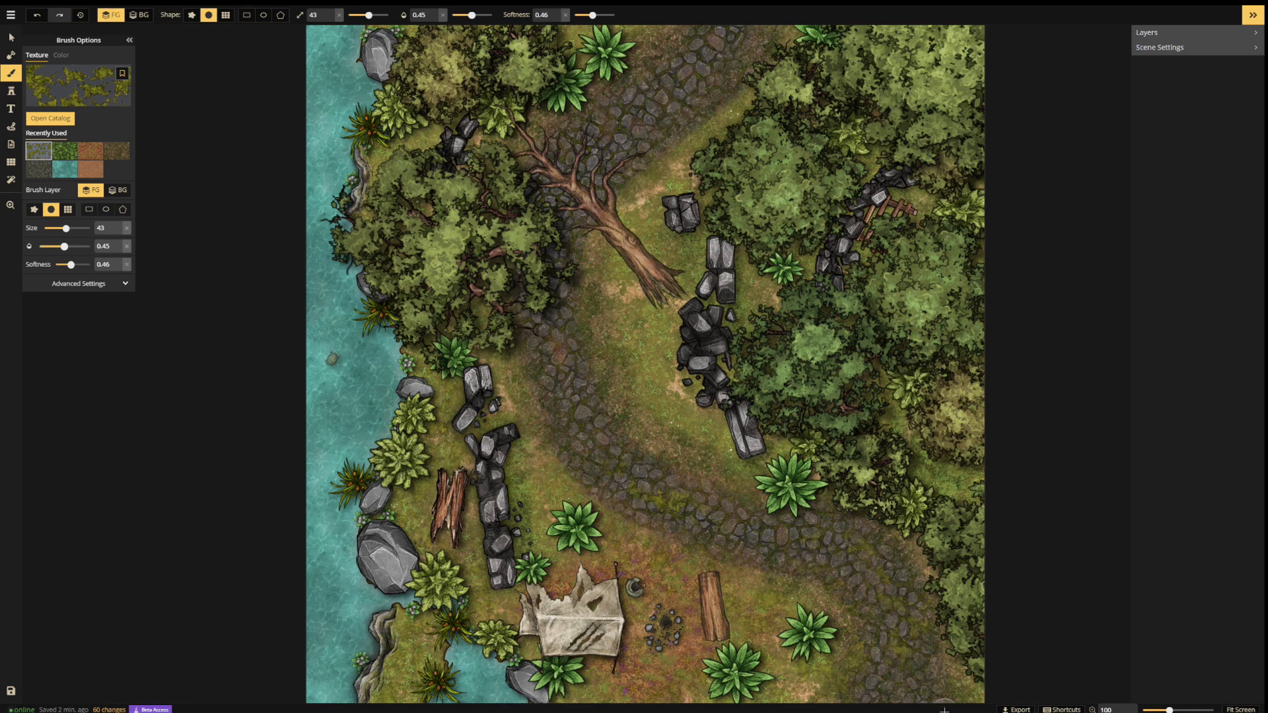
# - Spread the Moss texture over the central clearing, the northern stretch of the road and the ground near the northwestern trees
pyautogui.click(570, 315)
pyautogui.moveTo(571, 466); pyautogui.dragTo(598, 499)
pyautogui.moveTo(623, 427); pyautogui.dragTo(698, 487)
pyautogui.moveTo(691, 389); pyautogui.dragTo(719, 450)
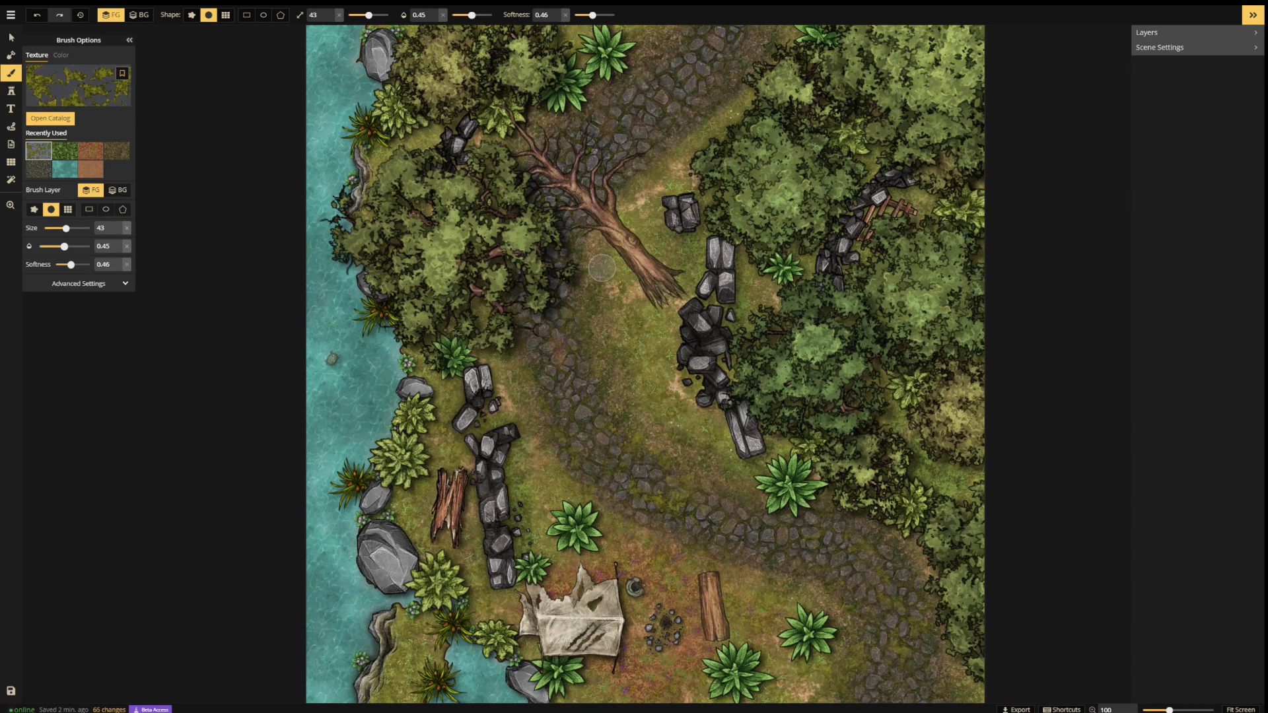
pyautogui.moveTo(596, 110); pyautogui.dragTo(670, 45)
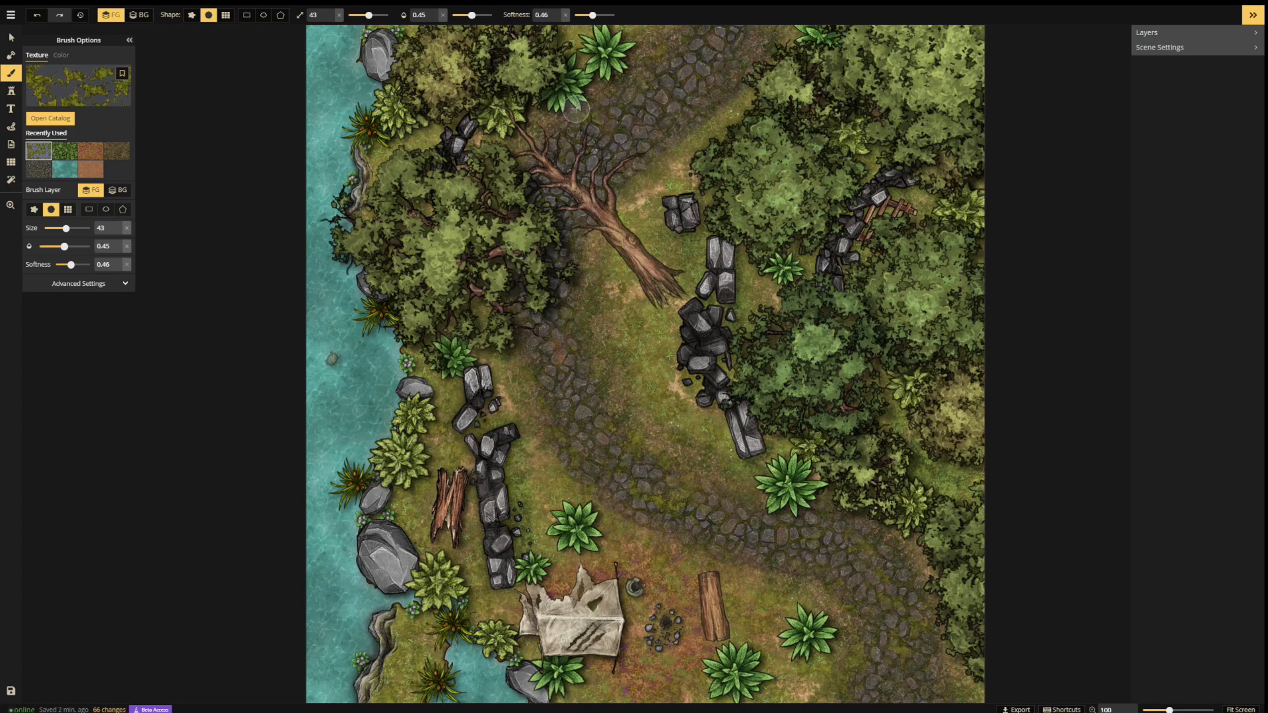
pyautogui.moveTo(538, 139); pyautogui.dragTo(530, 111)
pyautogui.moveTo(414, 132)
pyautogui.mouseDown()
pyautogui.moveTo(355, 157)
pyautogui.moveTo(389, 166)
pyautogui.moveTo(440, 151)
pyautogui.mouseUp()
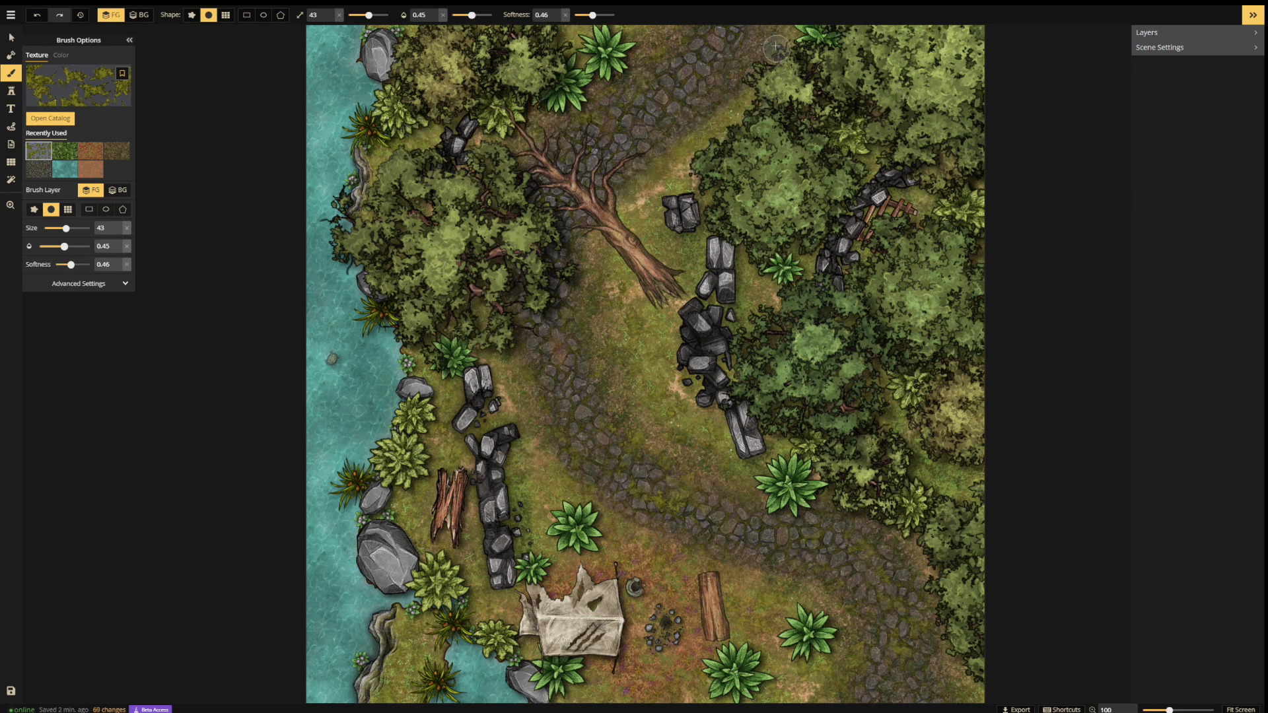
pyautogui.moveTo(739, 119); pyautogui.dragTo(697, 160)
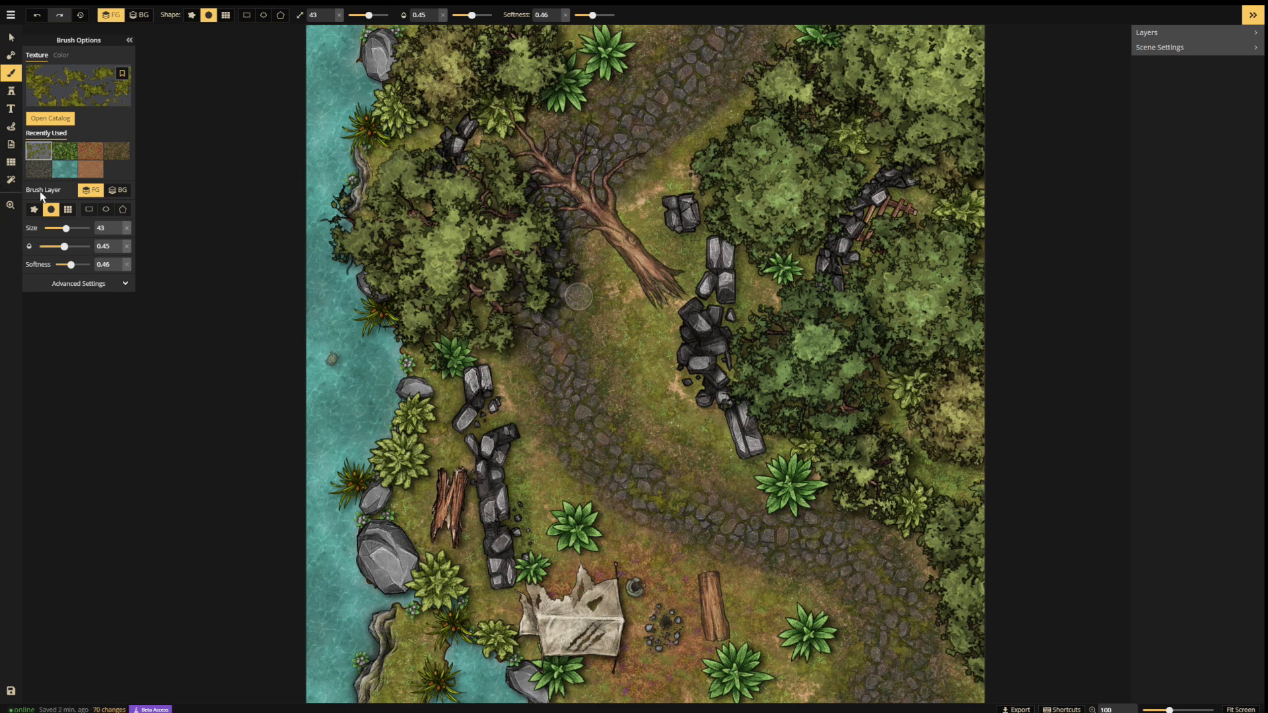
# - Set up a background-layer brush with the dark blue Water texture, size 65, opacity 0.28 and softness 1
pyautogui.click(53, 121)
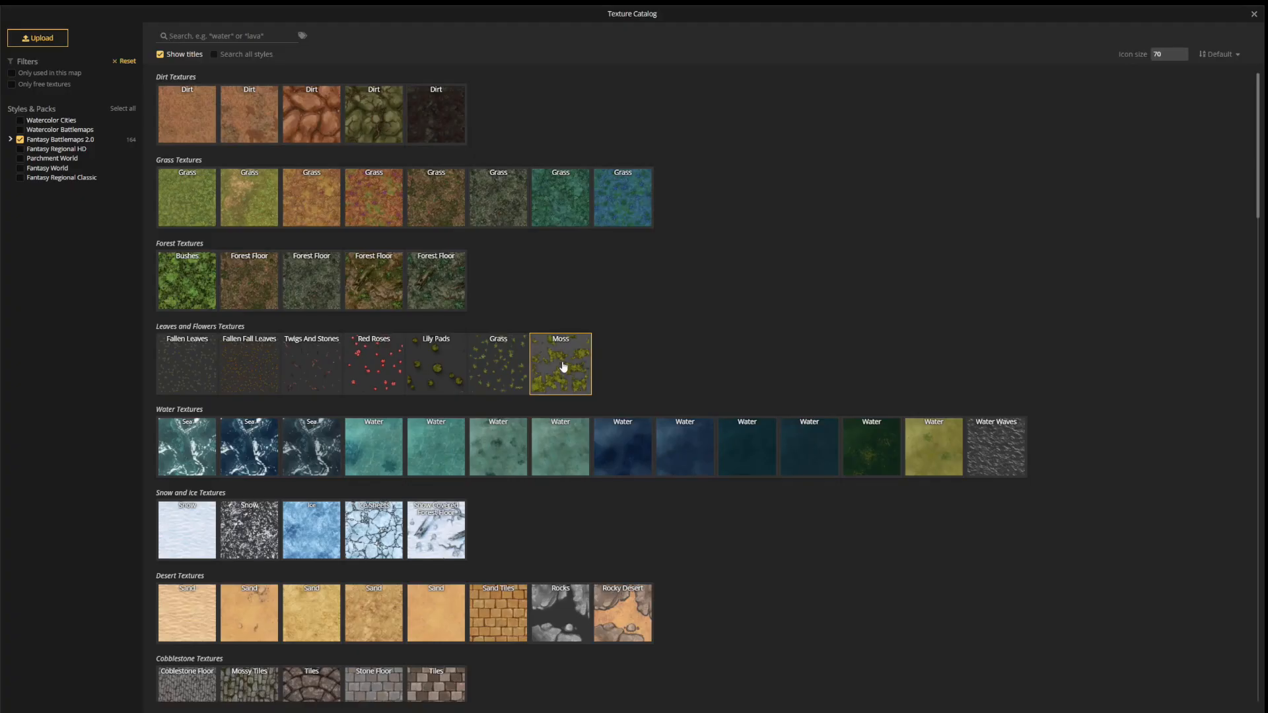
pyautogui.click(622, 449)
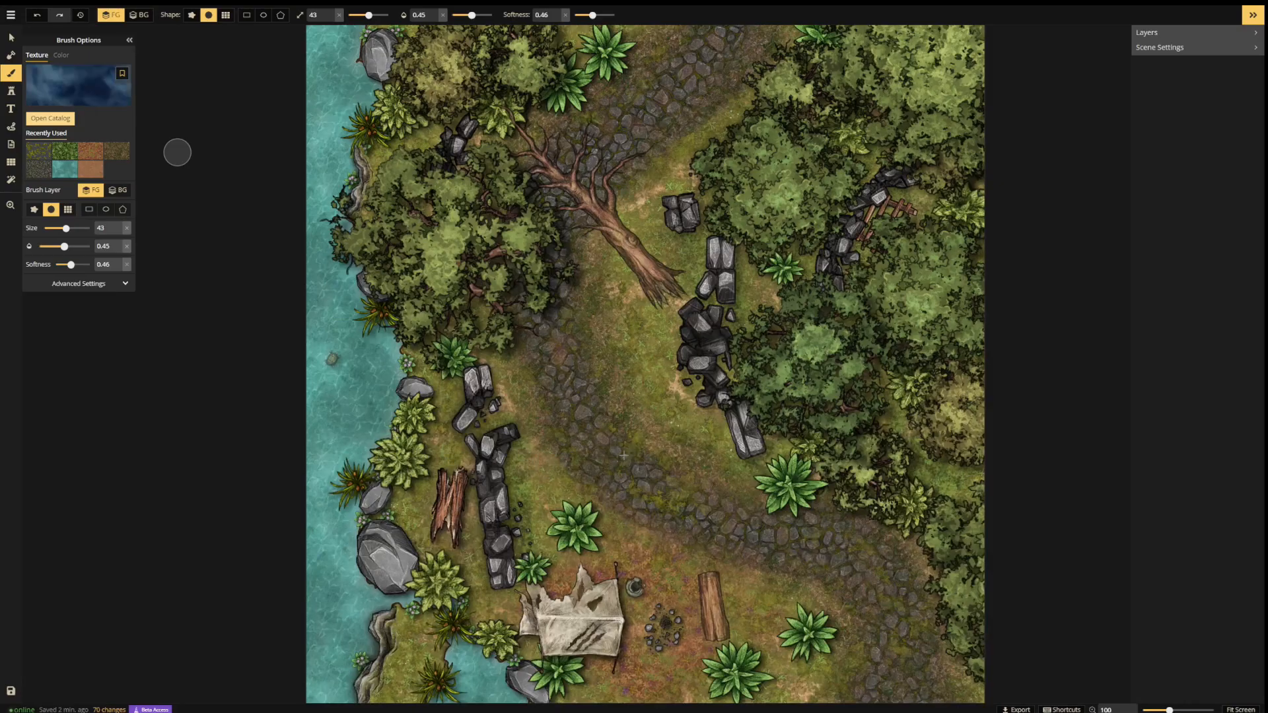
pyautogui.click(62, 246)
pyautogui.moveTo(50, 246)
pyautogui.mouseDown()
pyautogui.moveTo(71, 228)
pyautogui.moveTo(103, 264)
pyautogui.mouseUp()
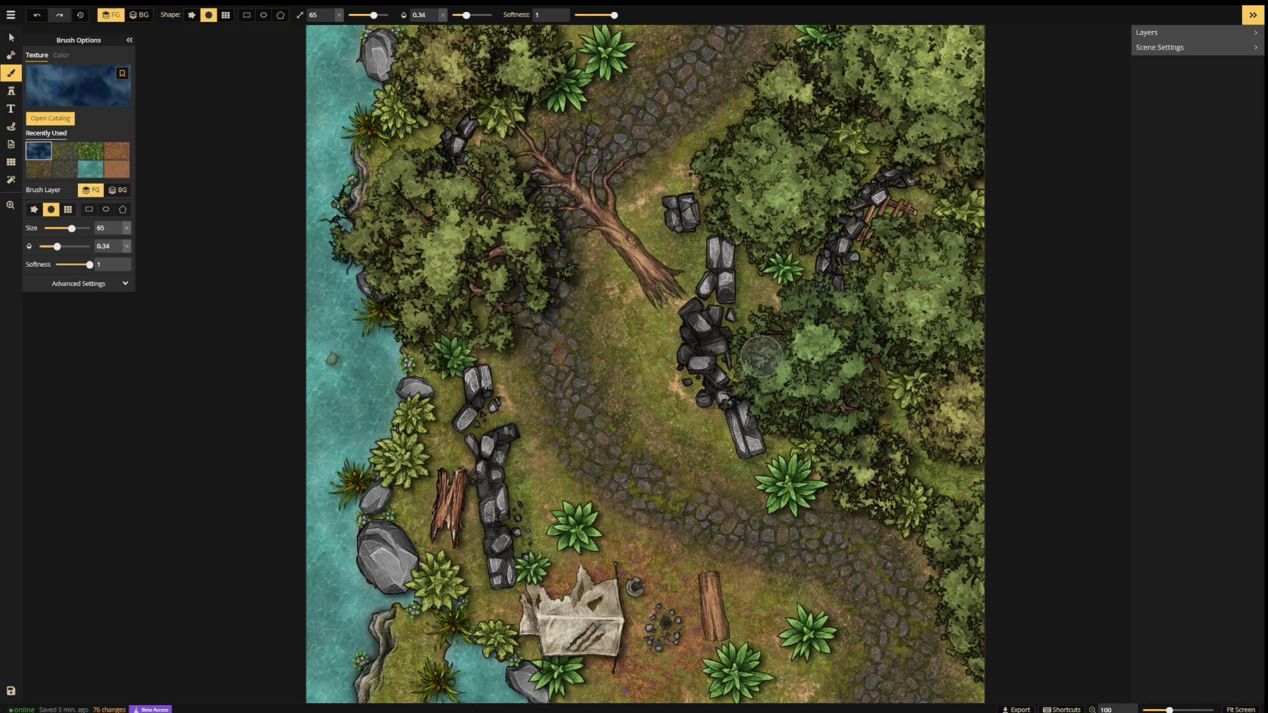
pyautogui.click(113, 193)
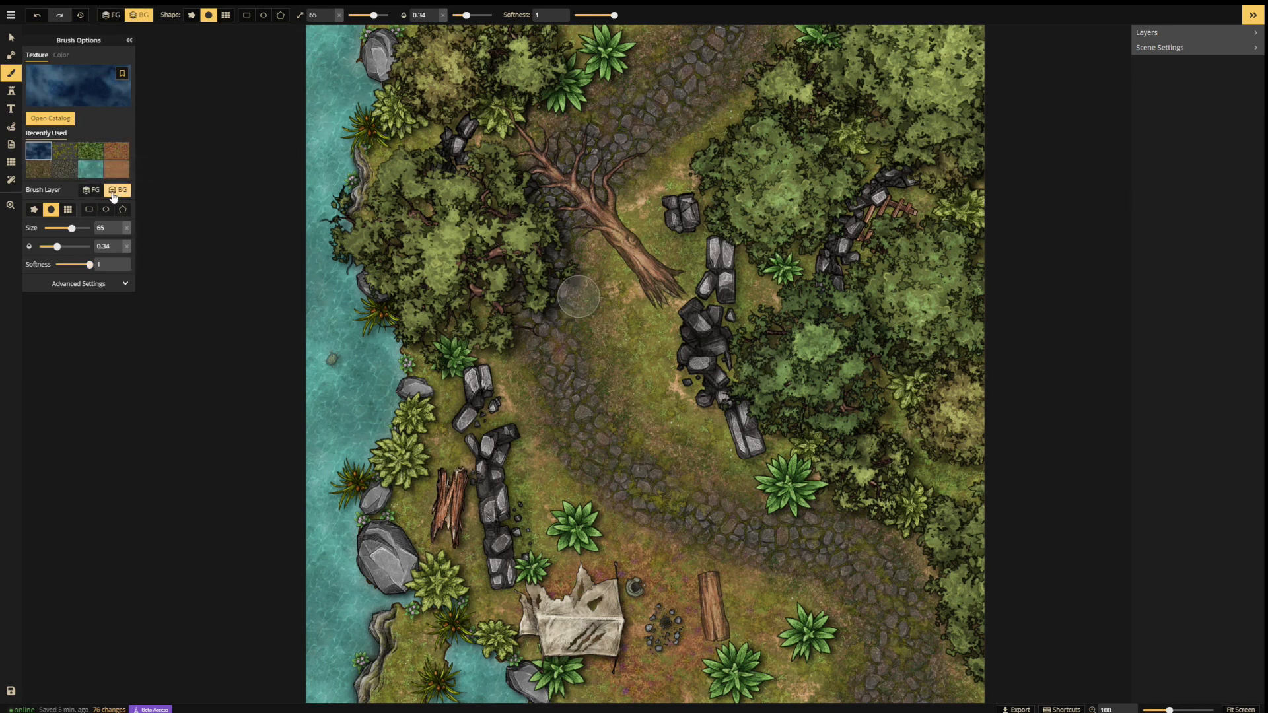
pyautogui.moveTo(56, 248); pyautogui.dragTo(52, 248)
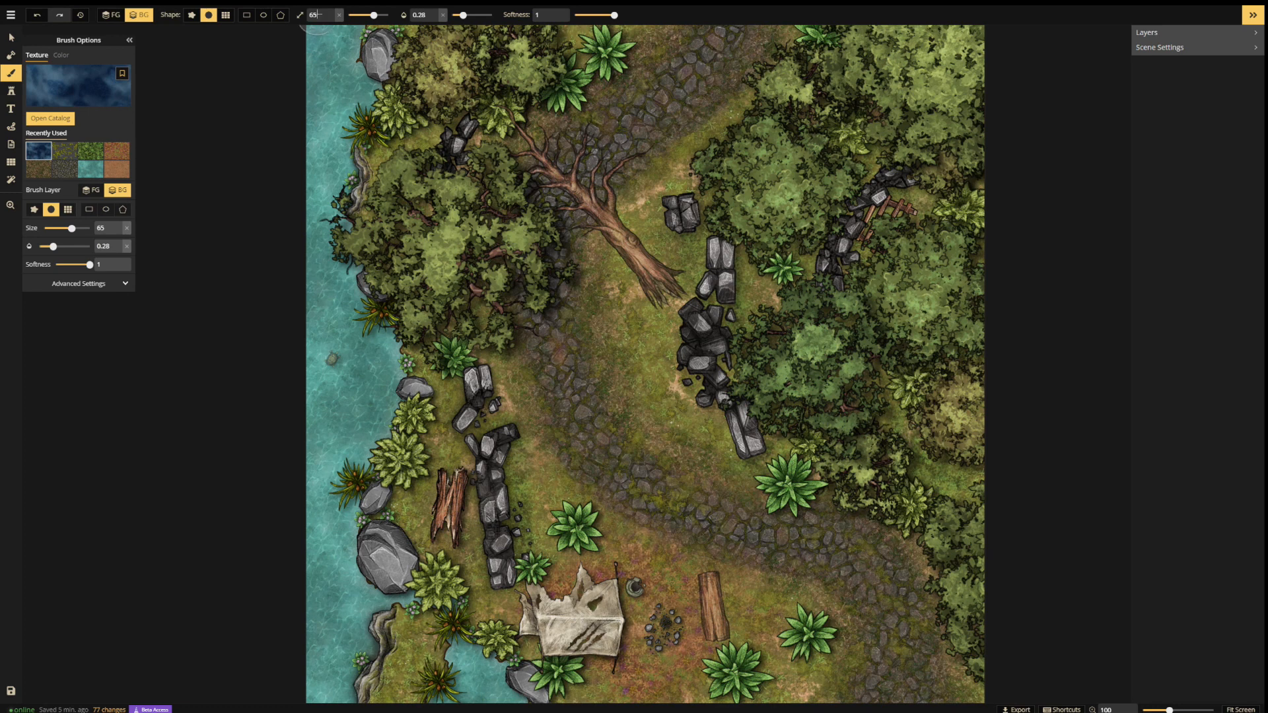
# - Paint the dark blue Water texture along the western edge of the sea, raising the brush opacity to 0.39
pyautogui.moveTo(317, 11)
pyautogui.mouseDown()
pyautogui.moveTo(306, 157)
pyautogui.moveTo(324, 54)
pyautogui.moveTo(315, 148)
pyautogui.moveTo(325, 55)
pyautogui.moveTo(315, 85)
pyautogui.moveTo(251, 122)
pyautogui.mouseUp()
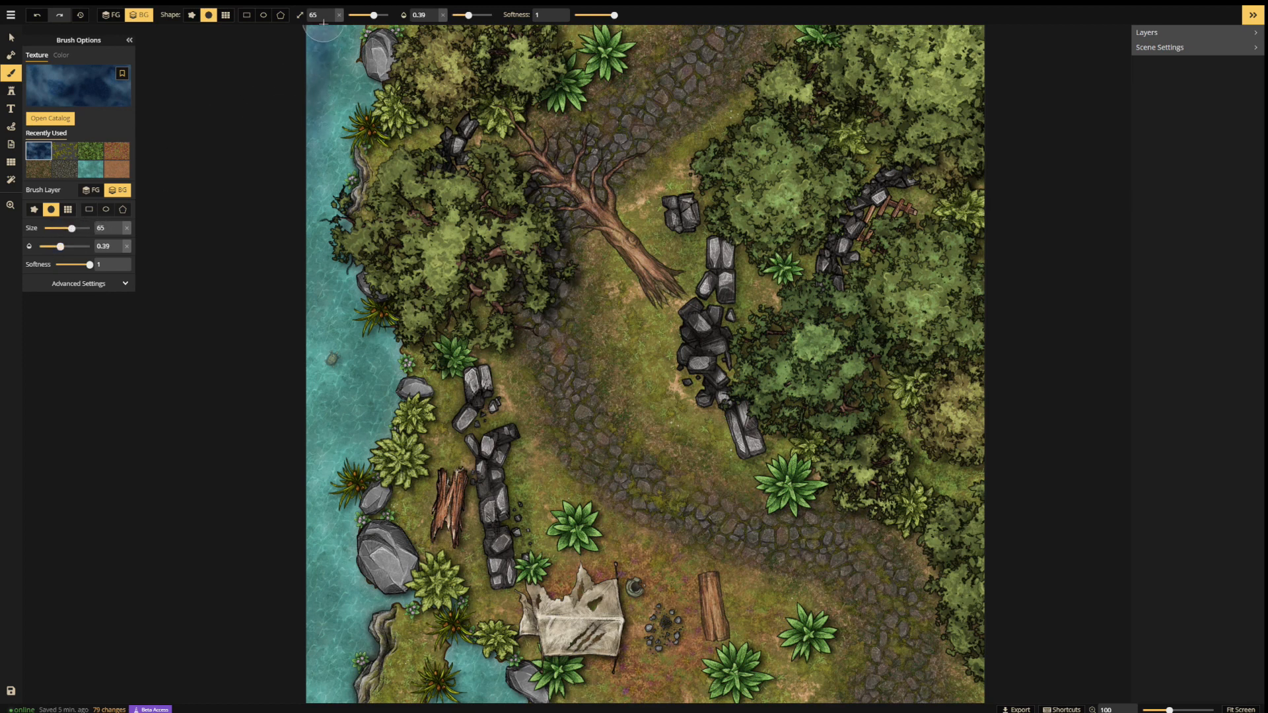
pyautogui.moveTo(318, 139)
pyautogui.mouseDown()
pyautogui.moveTo(311, 216)
pyautogui.moveTo(342, 37)
pyautogui.moveTo(332, 119)
pyautogui.moveTo(302, 39)
pyautogui.moveTo(305, 84)
pyautogui.mouseUp()
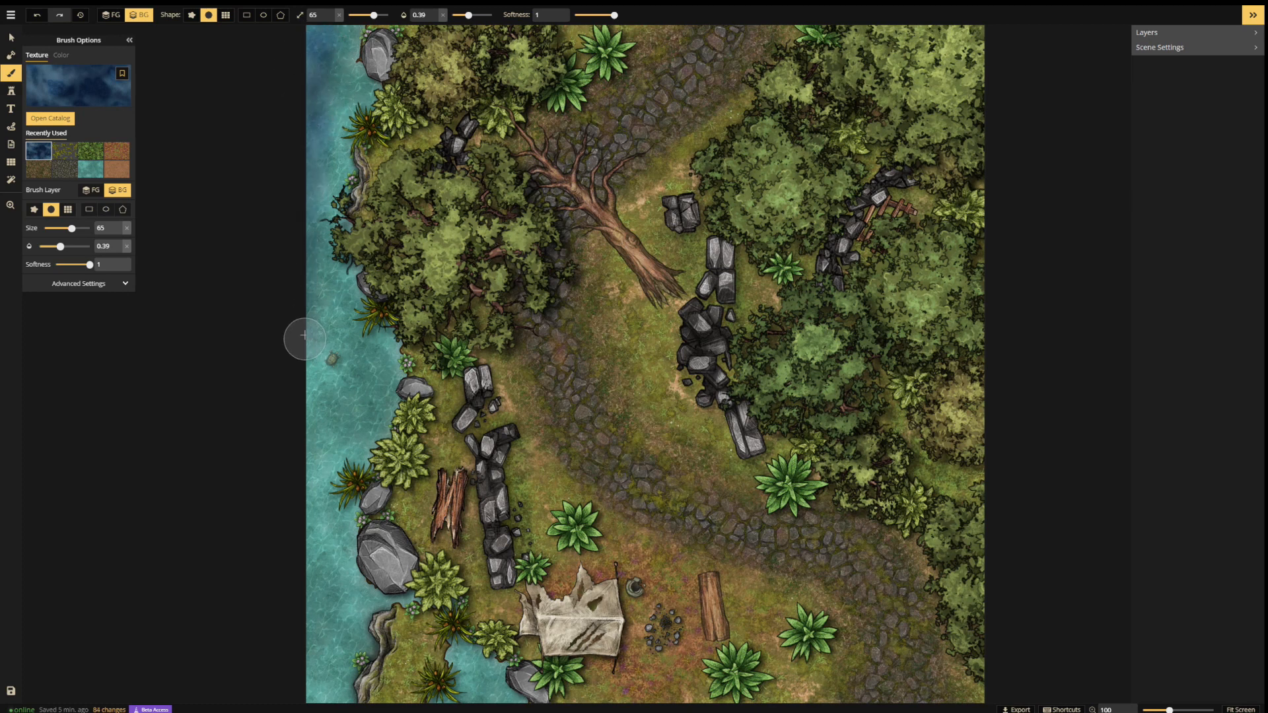
pyautogui.moveTo(314, 142)
pyautogui.mouseDown()
pyautogui.moveTo(325, 94)
pyautogui.moveTo(344, 80)
pyautogui.moveTo(321, 42)
pyautogui.moveTo(302, 220)
pyautogui.moveTo(308, 18)
pyautogui.moveTo(319, 177)
pyautogui.moveTo(307, 289)
pyautogui.moveTo(301, 266)
pyautogui.moveTo(304, 209)
pyautogui.moveTo(328, 326)
pyautogui.moveTo(305, 294)
pyautogui.moveTo(349, 367)
pyautogui.moveTo(340, 412)
pyautogui.moveTo(304, 343)
pyautogui.moveTo(311, 417)
pyautogui.moveTo(311, 293)
pyautogui.moveTo(323, 408)
pyautogui.moveTo(311, 329)
pyautogui.moveTo(301, 474)
pyautogui.moveTo(353, 367)
pyautogui.moveTo(325, 306)
pyautogui.moveTo(362, 375)
pyautogui.moveTo(360, 428)
pyautogui.moveTo(351, 351)
pyautogui.moveTo(300, 321)
pyautogui.moveTo(330, 376)
pyautogui.moveTo(316, 348)
pyautogui.moveTo(315, 412)
pyautogui.moveTo(314, 331)
pyautogui.moveTo(315, 483)
pyautogui.moveTo(327, 428)
pyautogui.moveTo(318, 459)
pyautogui.moveTo(308, 255)
pyautogui.mouseUp()
pyautogui.moveTo(307, 58); pyautogui.dragTo(307, 74)
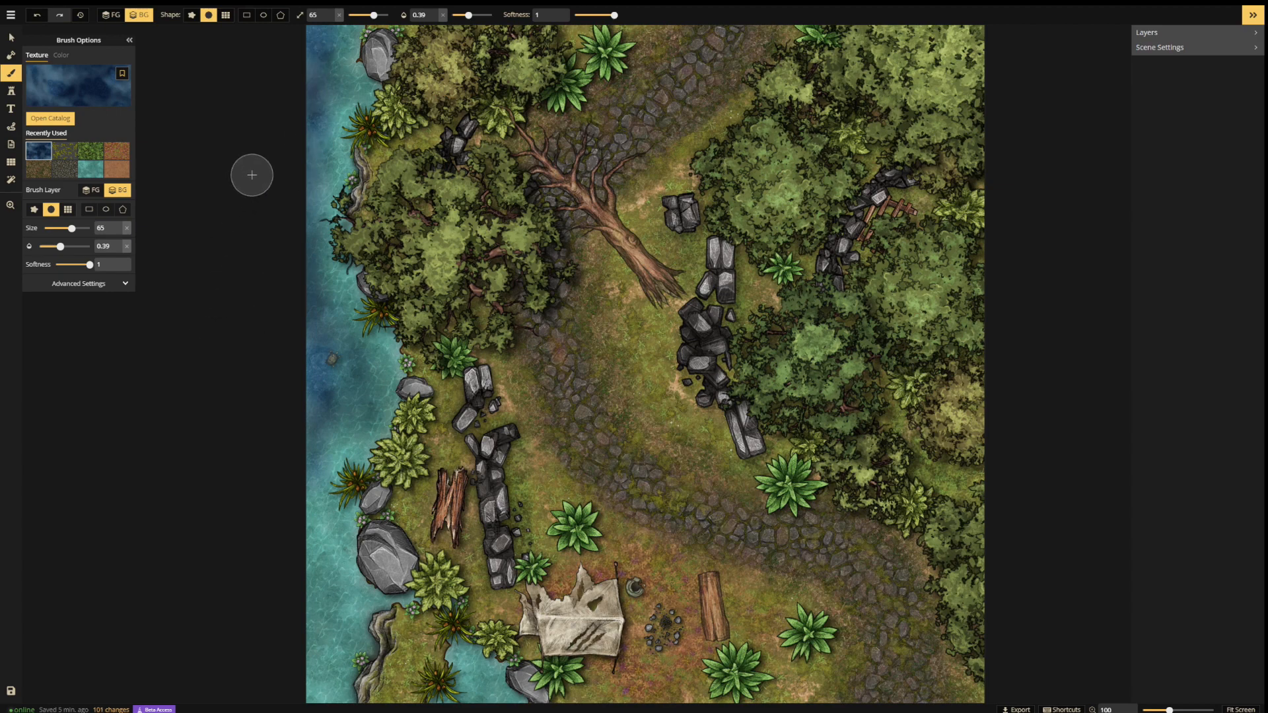
# - Undo the dark blue water strokes along the western edge of the sea
pyautogui.hotkey('ctrl', 'z')
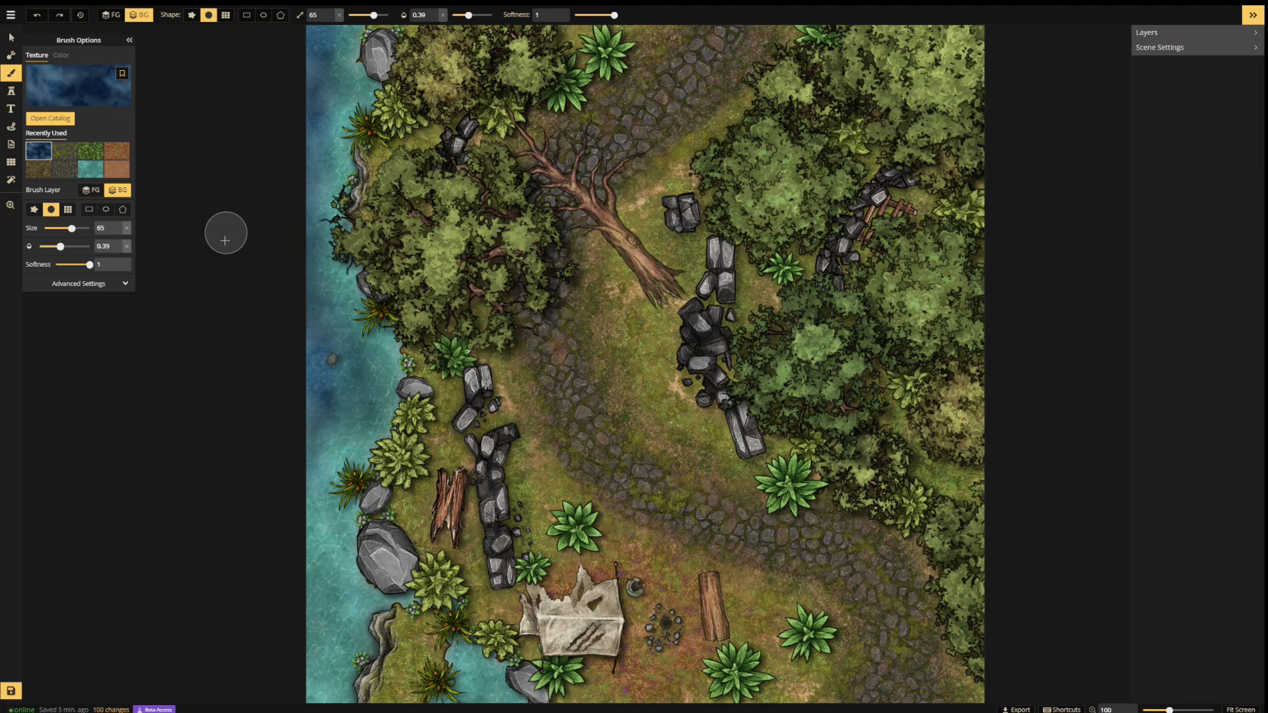
pyautogui.hotkey('ctrl', 'z')
pyautogui.hotkey('ctrl', 'z')
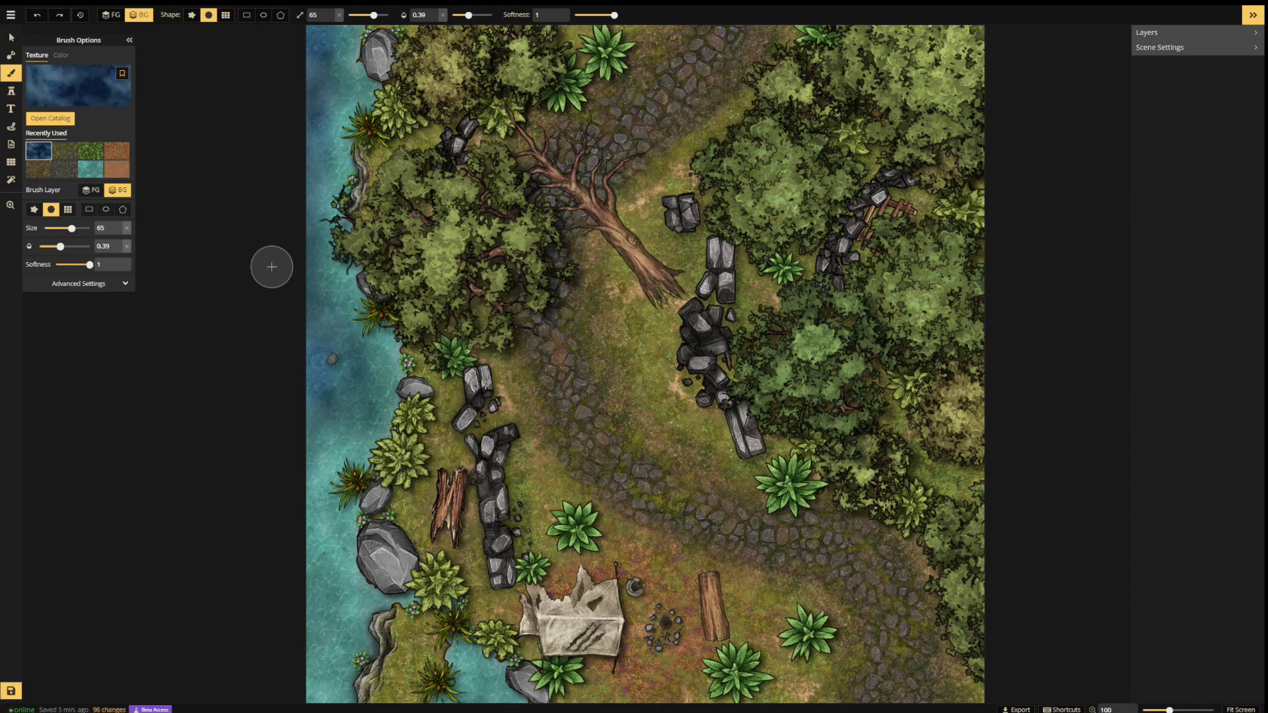
pyautogui.hotkey('ctrl', 'z')
pyautogui.hotkey('ctrl', 'z')
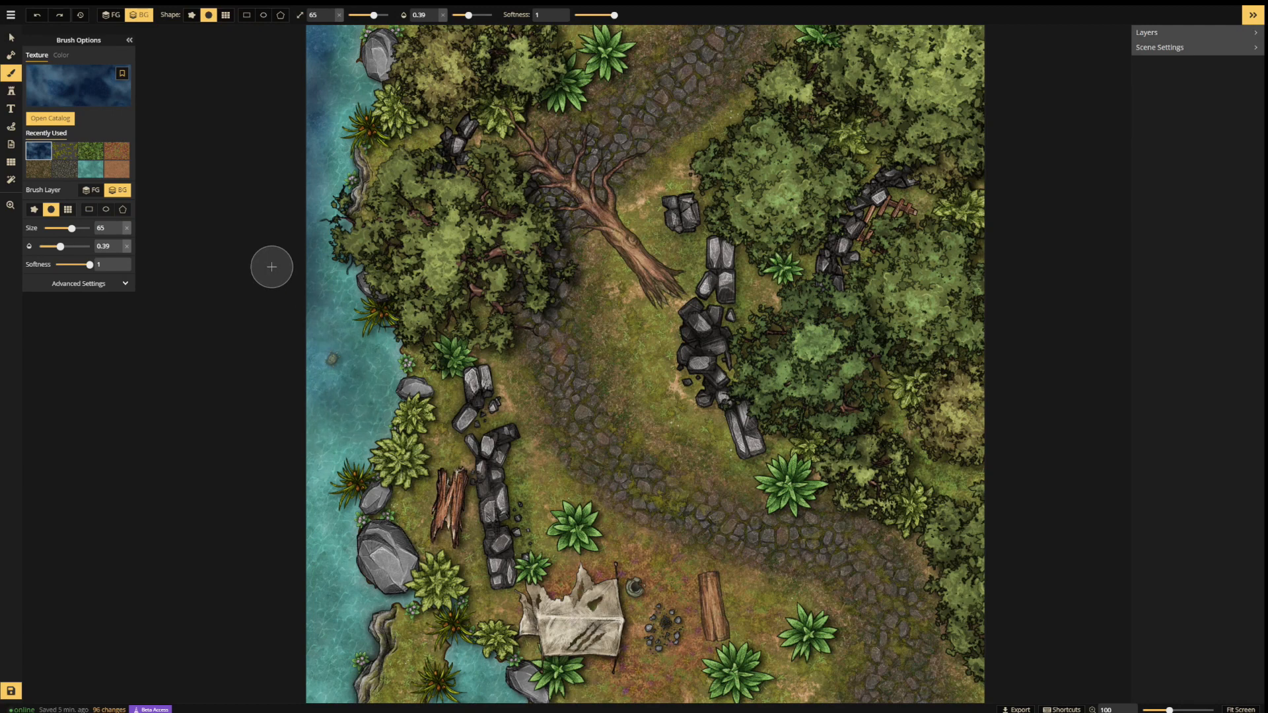
pyautogui.hotkey('ctrl', 'z')
pyautogui.hotkey('ctrl', 'z')
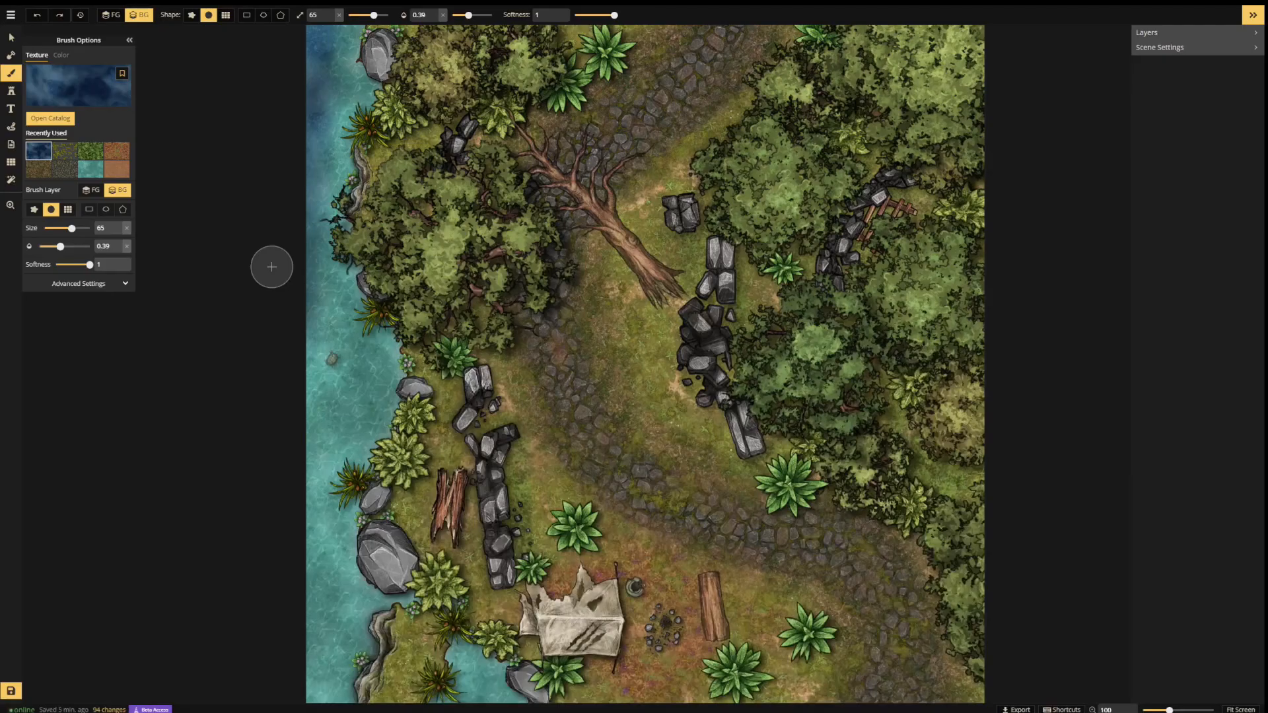
pyautogui.hotkey('ctrl', 'z')
pyautogui.hotkey('ctrl', 'z')
pyautogui.hotkey('ctrl', 'z')
pyautogui.hotkey('ctrl', 'z')
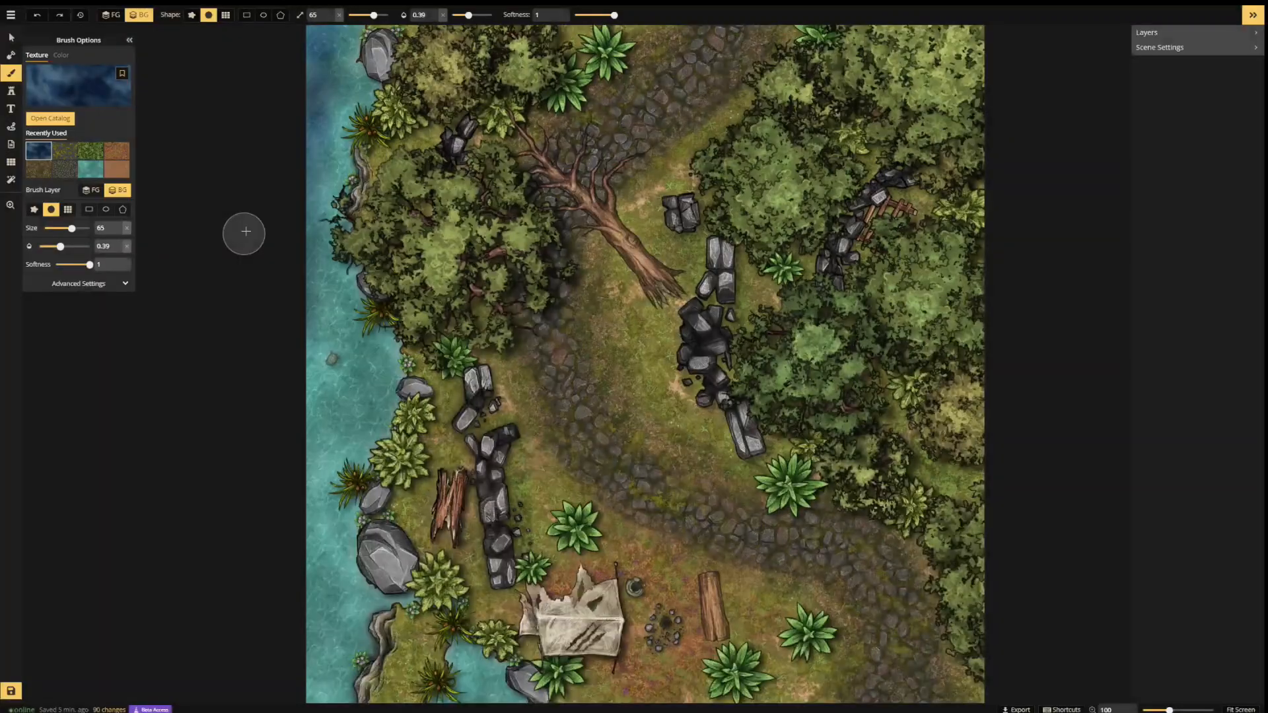
pyautogui.hotkey('ctrl', 'z')
pyautogui.hotkey('ctrl', 'z')
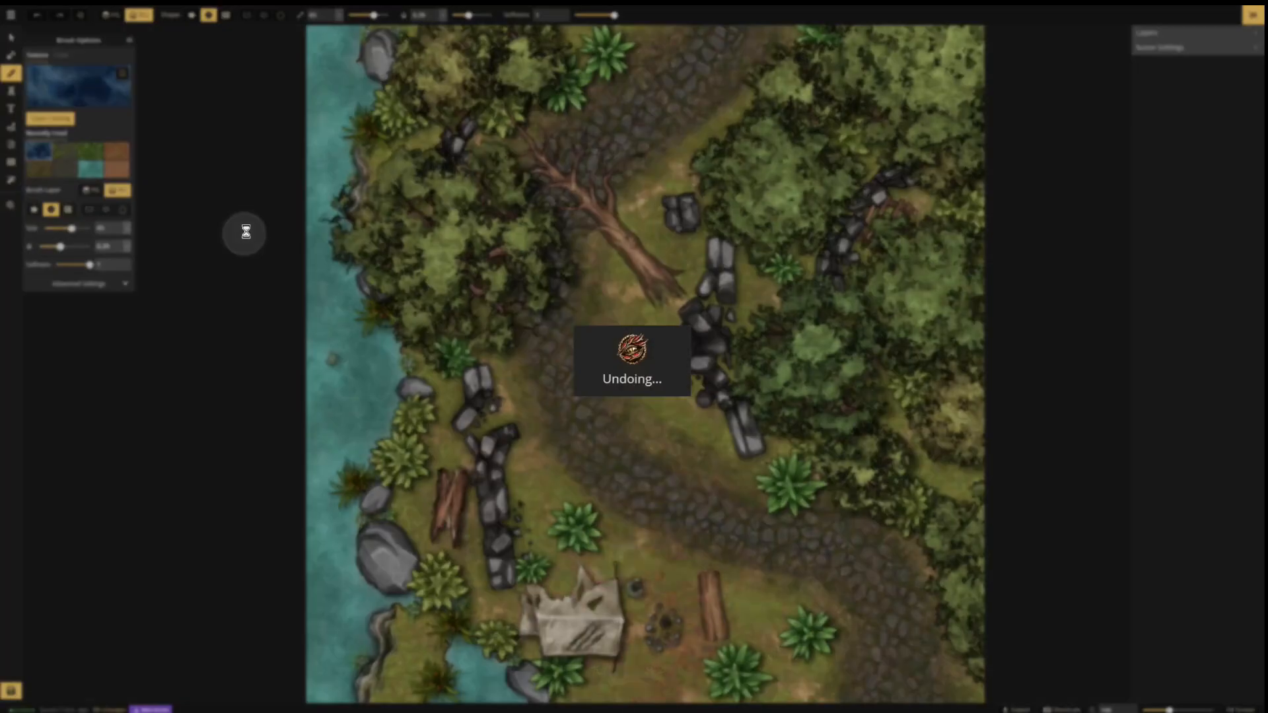
pyautogui.hotkey('ctrl', 'z')
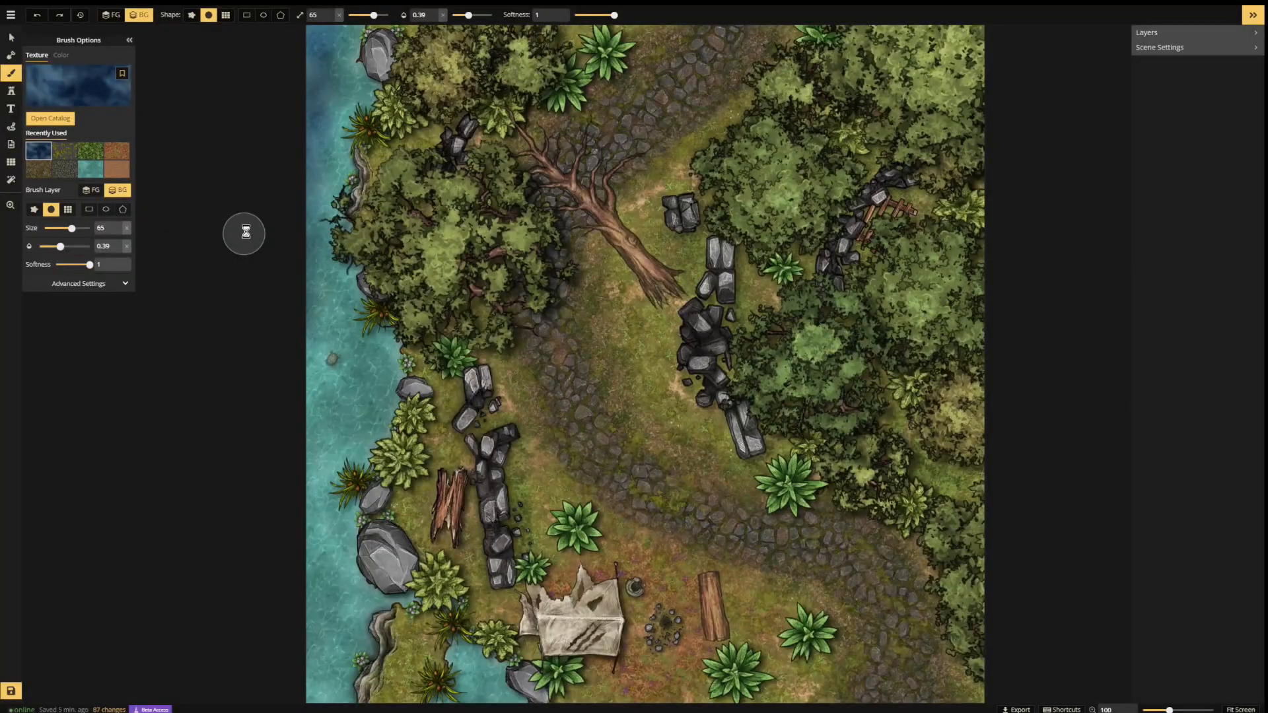
pyautogui.hotkey('ctrl', 'z')
pyautogui.hotkey('ctrl', 'z')
pyautogui.hotkey('ctrl', 'z')
pyautogui.hotkey('ctrl', 'z')
pyautogui.hotkey('ctrl', 'z')
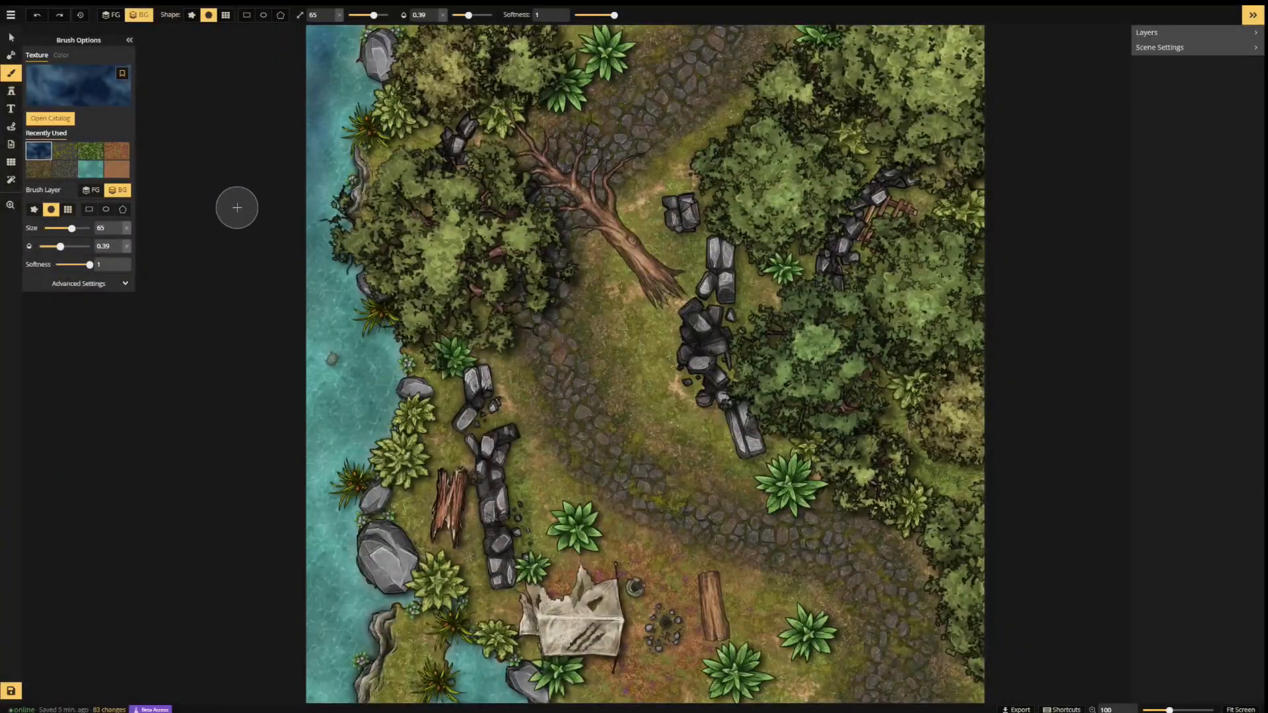
pyautogui.hotkey('ctrl', 'z')
pyautogui.hotkey('ctrl', 'z')
pyautogui.hotkey('ctrl', 'z')
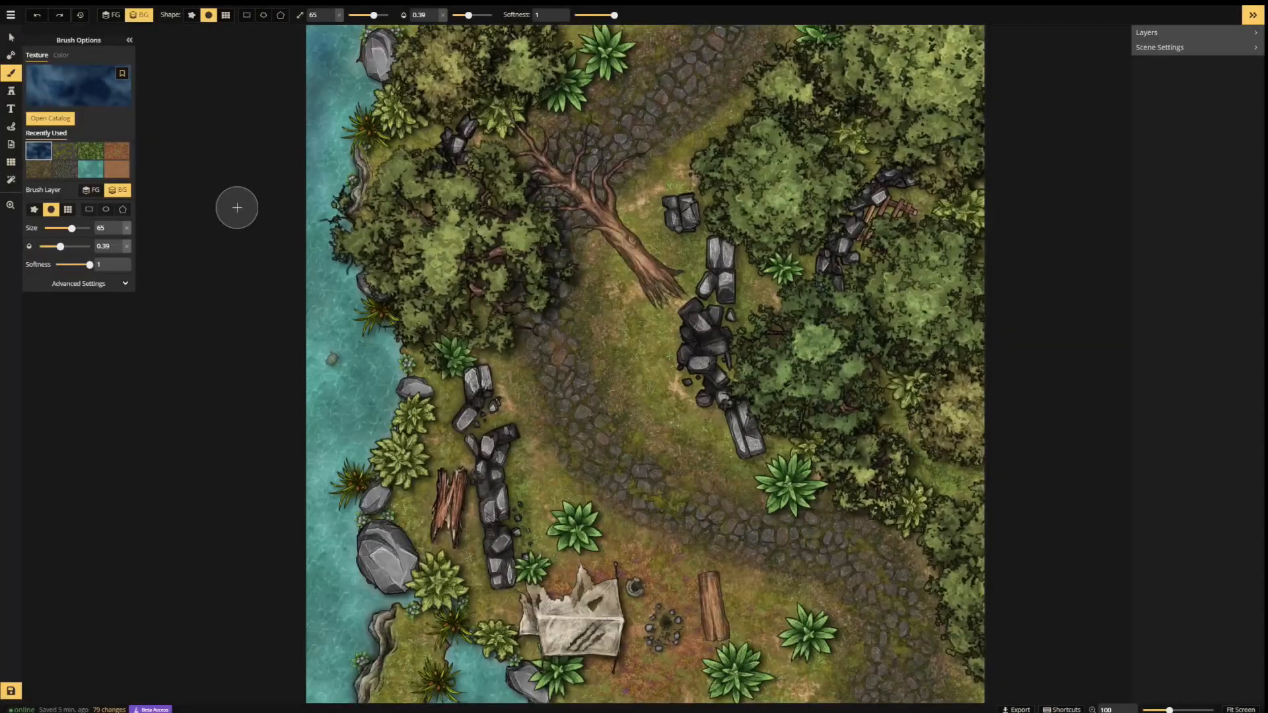
pyautogui.hotkey('ctrl', 'z')
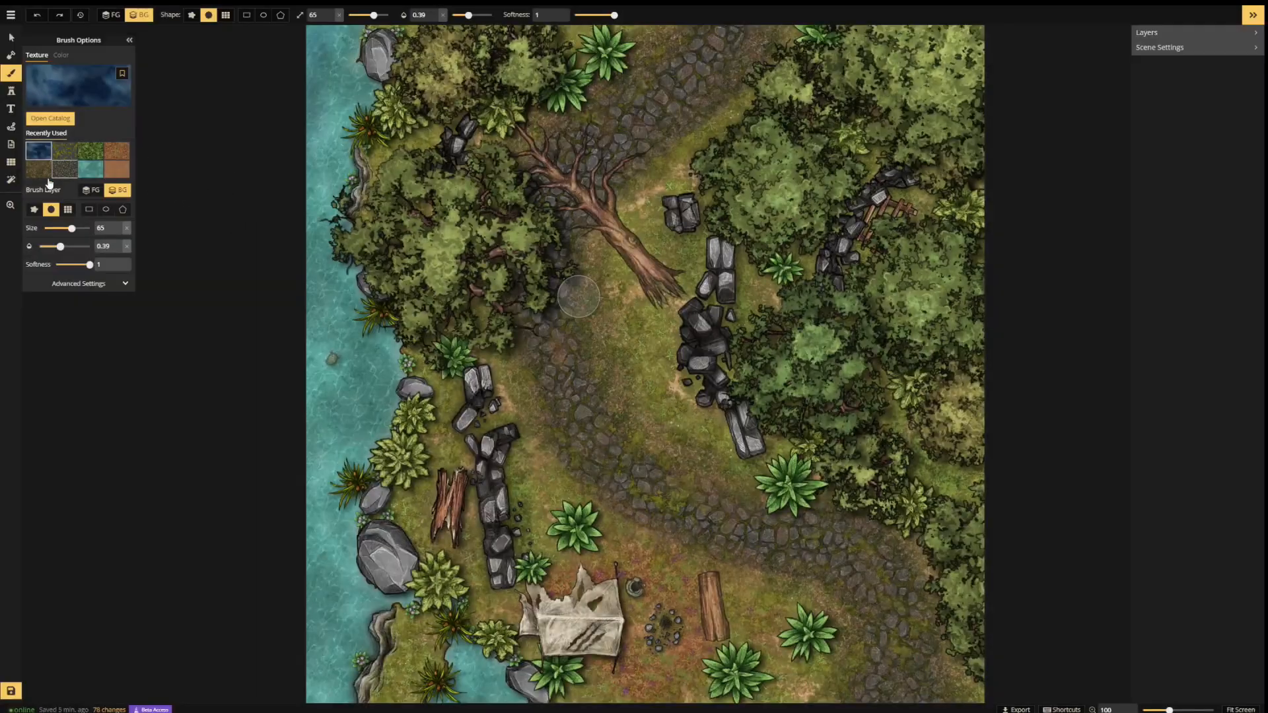
# - Set the background-layer brush to the dark teal Water texture with size 122 and opacity 0.33
pyautogui.click(51, 119)
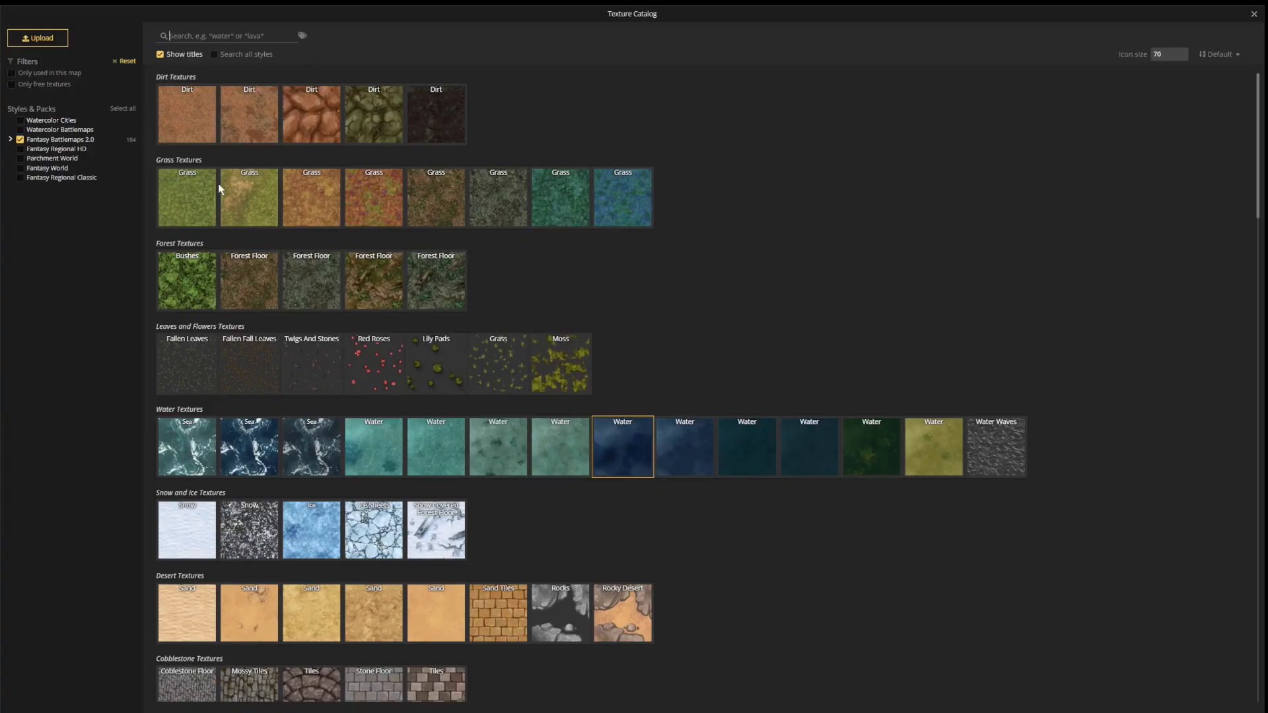
pyautogui.click(804, 455)
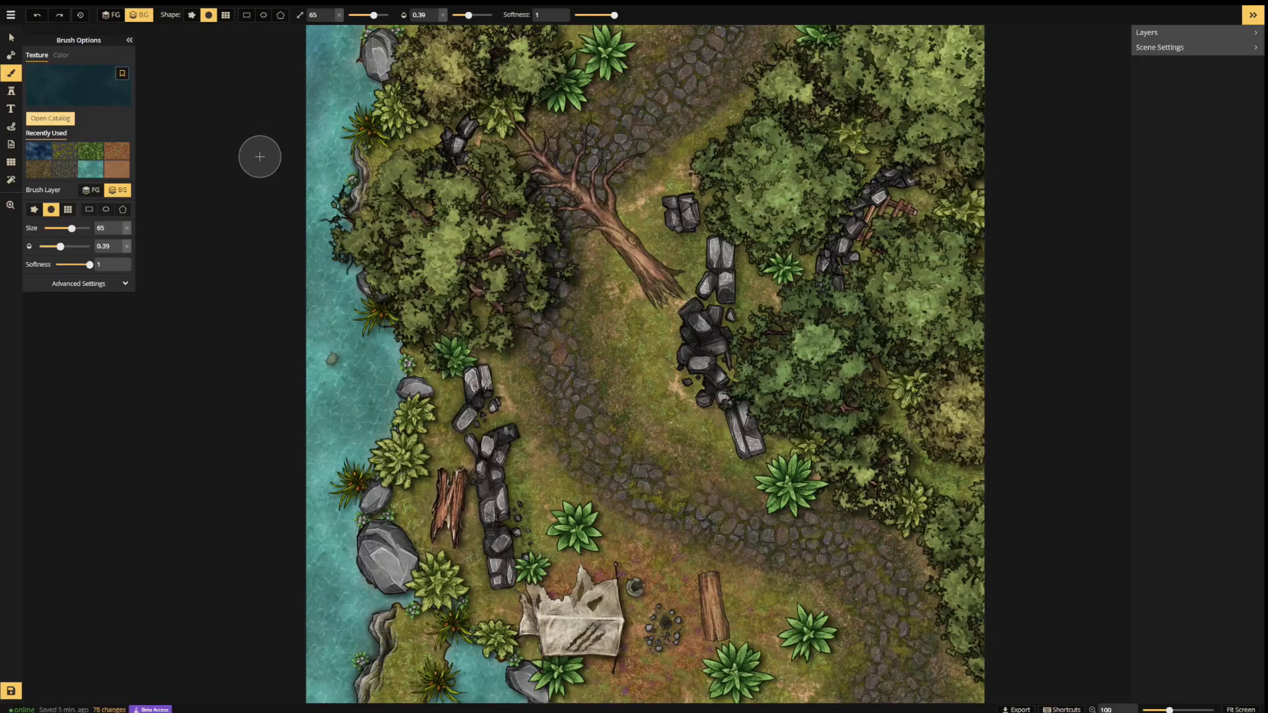
pyautogui.moveTo(70, 228); pyautogui.dragTo(81, 229)
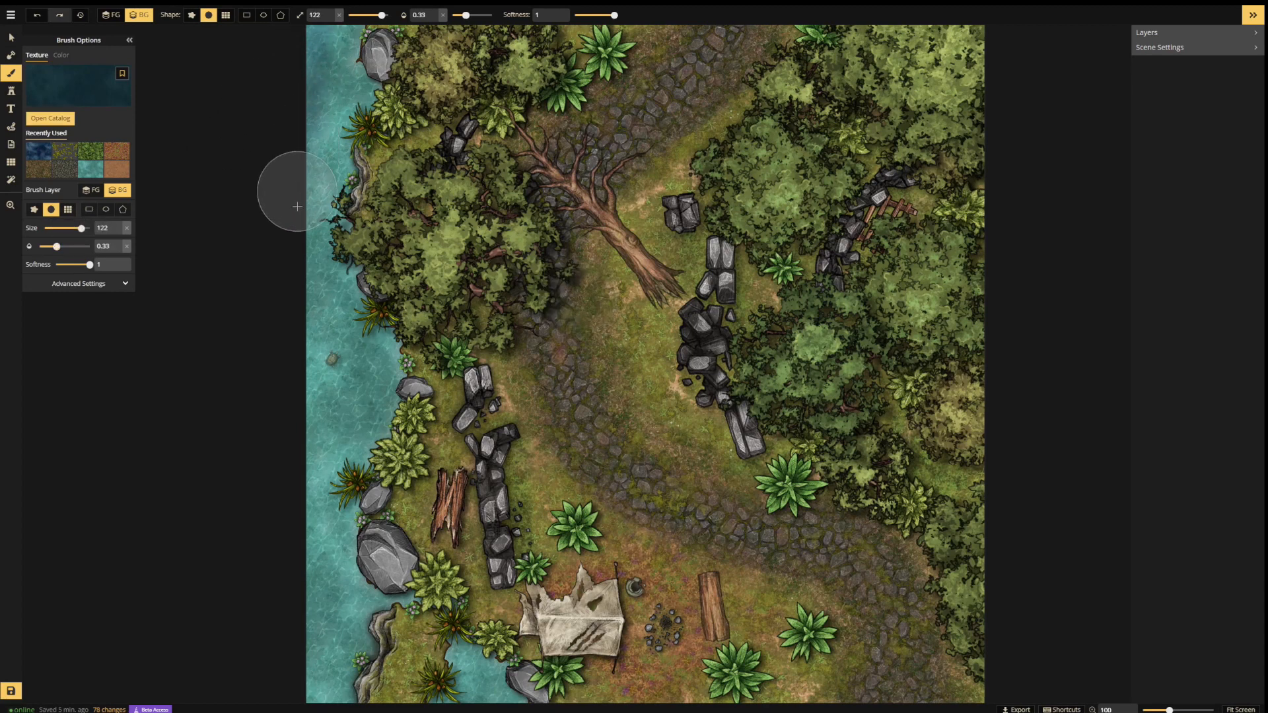
# - Paint the dark teal Water texture along the northern half of the sea's western edge and around the northwestern shore
pyautogui.moveTo(308, 327)
pyautogui.mouseDown()
pyautogui.moveTo(312, 456)
pyautogui.moveTo(292, 168)
pyautogui.moveTo(306, 29)
pyautogui.mouseUp()
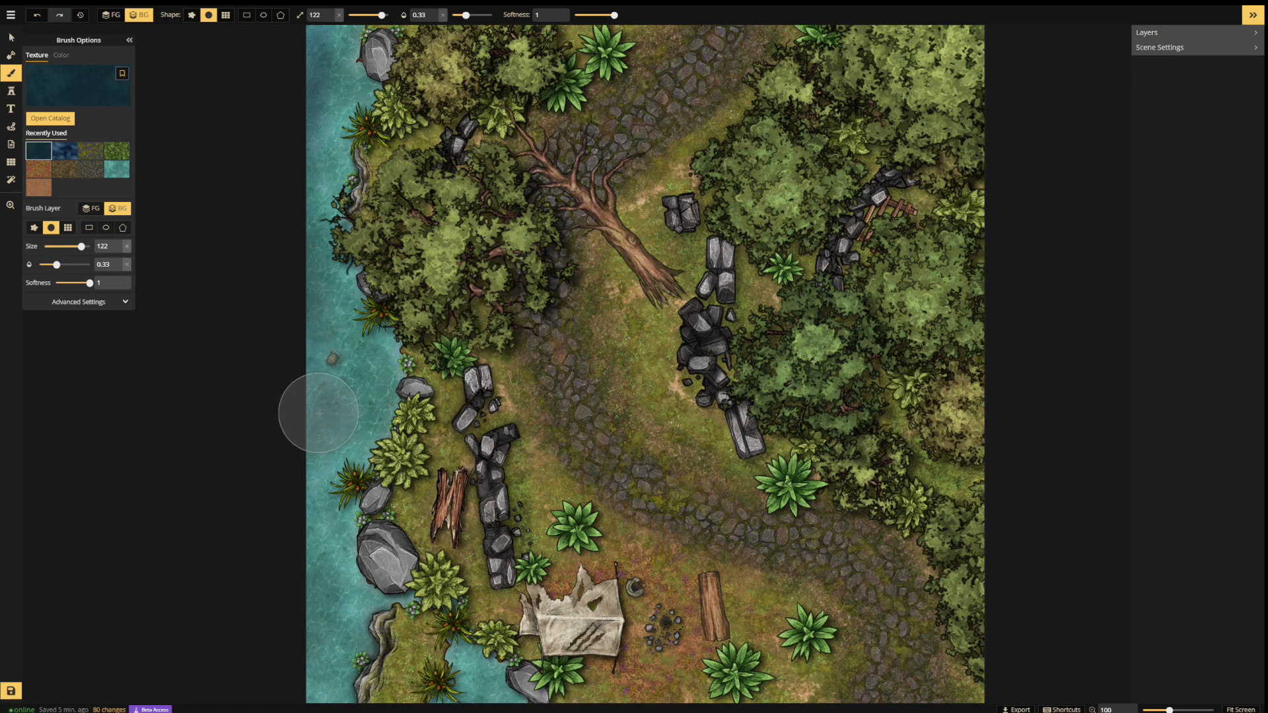
pyautogui.moveTo(320, 325)
pyautogui.mouseDown()
pyautogui.moveTo(269, 221)
pyautogui.moveTo(280, 354)
pyautogui.moveTo(315, 18)
pyautogui.mouseUp()
pyautogui.click(322, 39)
pyautogui.click(334, 28)
pyautogui.click(347, 32)
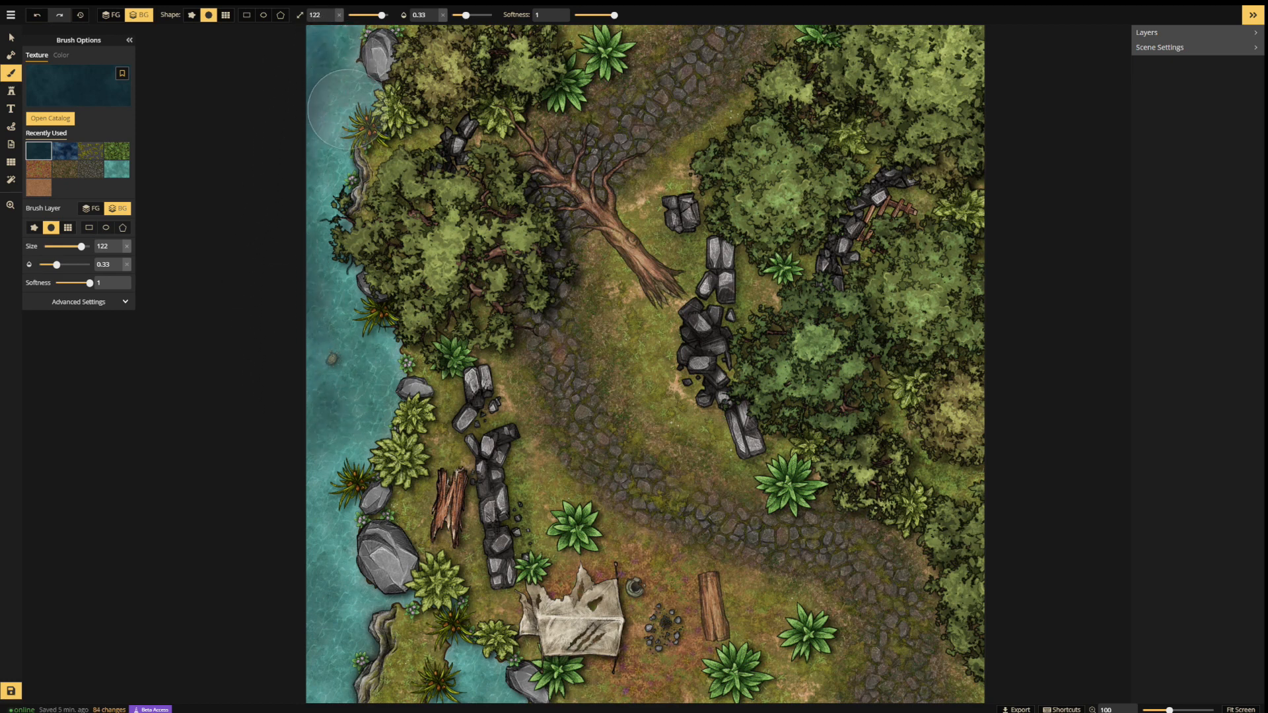
pyautogui.moveTo(301, 177)
pyautogui.mouseDown()
pyautogui.moveTo(338, 136)
pyautogui.moveTo(335, 25)
pyautogui.mouseUp()
pyautogui.moveTo(302, 173); pyautogui.dragTo(271, 287)
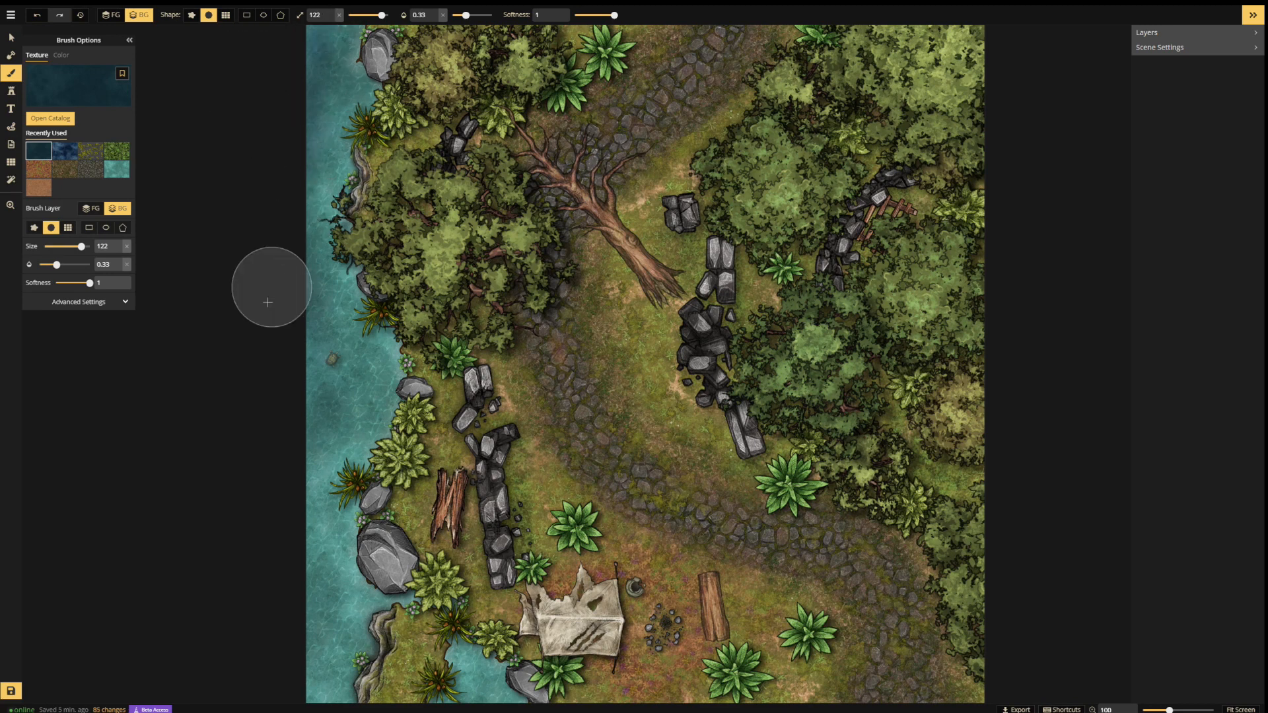
# - Darken the southern sea, the small southern inlet and the remaining western map edge with the dark teal Water texture
pyautogui.moveTo(246, 409)
pyautogui.mouseDown()
pyautogui.moveTo(343, 428)
pyautogui.moveTo(280, 511)
pyautogui.moveTo(325, 574)
pyautogui.moveTo(337, 560)
pyautogui.mouseUp()
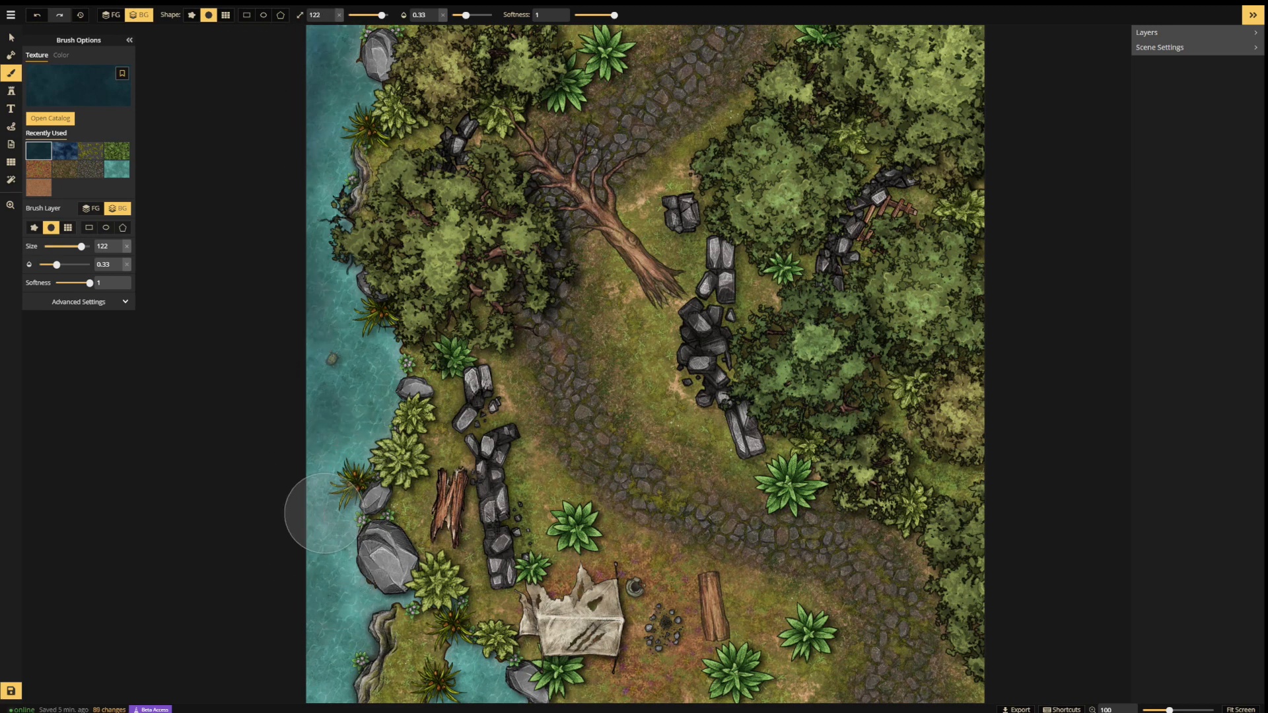
pyautogui.moveTo(326, 512); pyautogui.dragTo(345, 626)
pyautogui.moveTo(417, 694)
pyautogui.mouseDown()
pyautogui.moveTo(484, 670)
pyautogui.moveTo(478, 703)
pyautogui.moveTo(474, 674)
pyautogui.mouseUp()
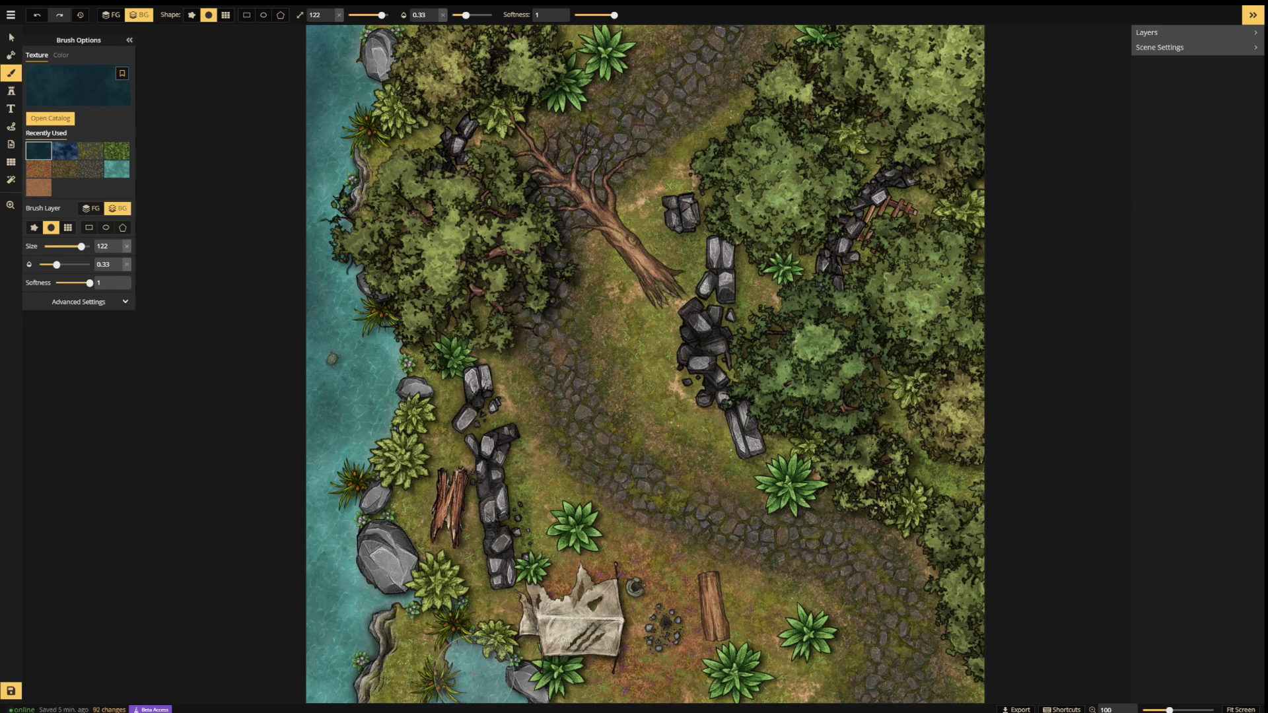
pyautogui.moveTo(337, 620)
pyautogui.mouseDown()
pyautogui.moveTo(329, 579)
pyautogui.moveTo(308, 602)
pyautogui.moveTo(319, 661)
pyautogui.moveTo(308, 659)
pyautogui.moveTo(322, 470)
pyautogui.moveTo(311, 461)
pyautogui.mouseUp()
pyautogui.moveTo(320, 307)
pyautogui.mouseDown()
pyautogui.moveTo(337, 323)
pyautogui.moveTo(317, 317)
pyautogui.mouseUp()
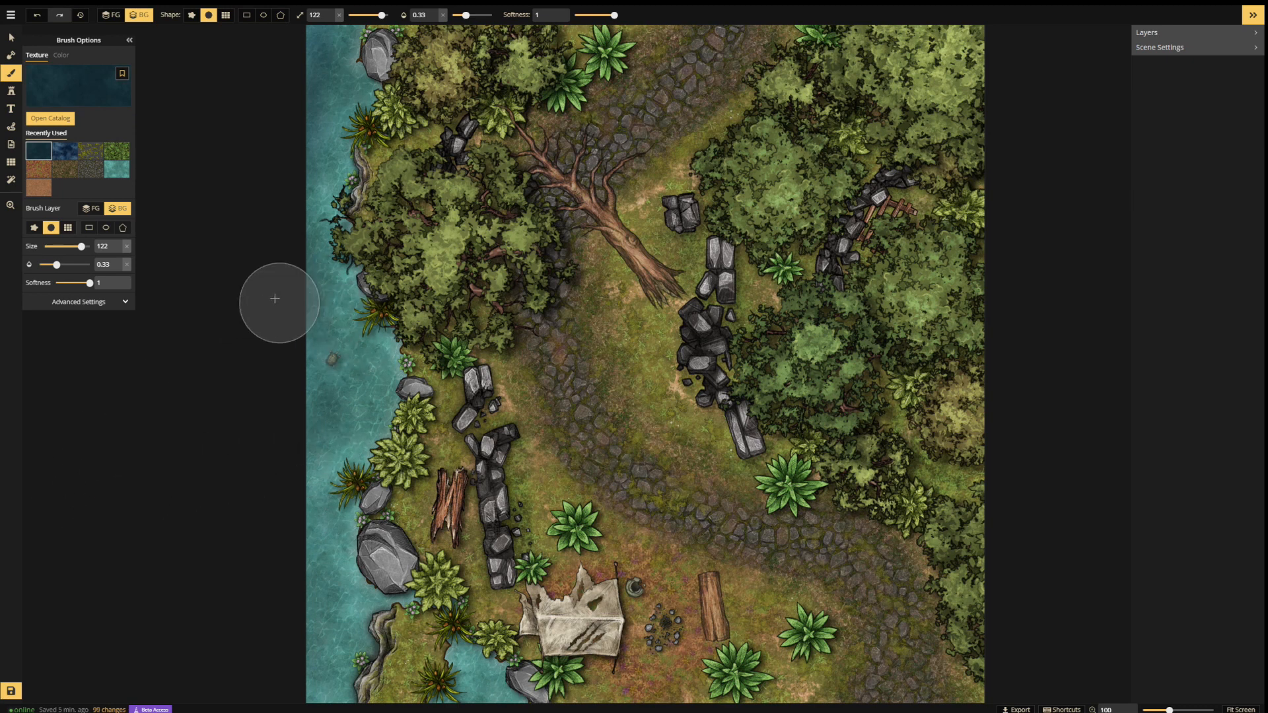
pyautogui.moveTo(313, 160)
pyautogui.mouseDown()
pyautogui.moveTo(307, 48)
pyautogui.moveTo(289, 356)
pyautogui.moveTo(289, 119)
pyautogui.mouseUp()
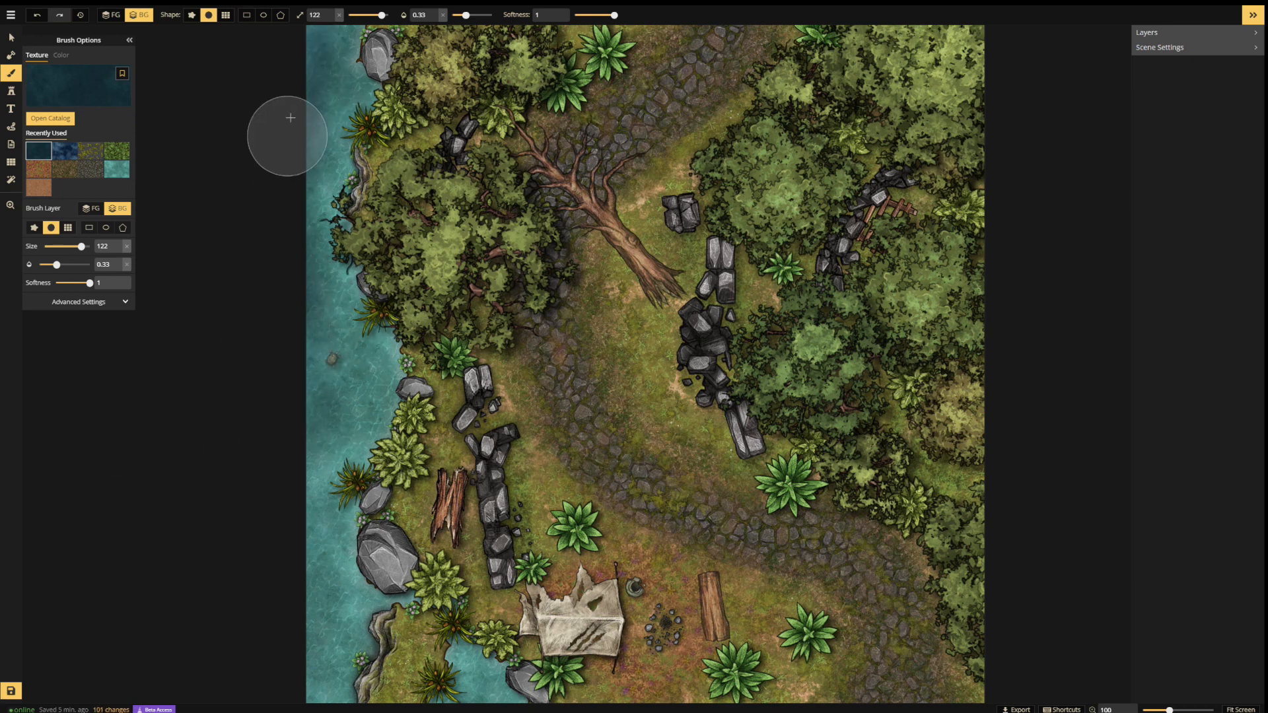
pyautogui.moveTo(300, 446); pyautogui.dragTo(298, 687)
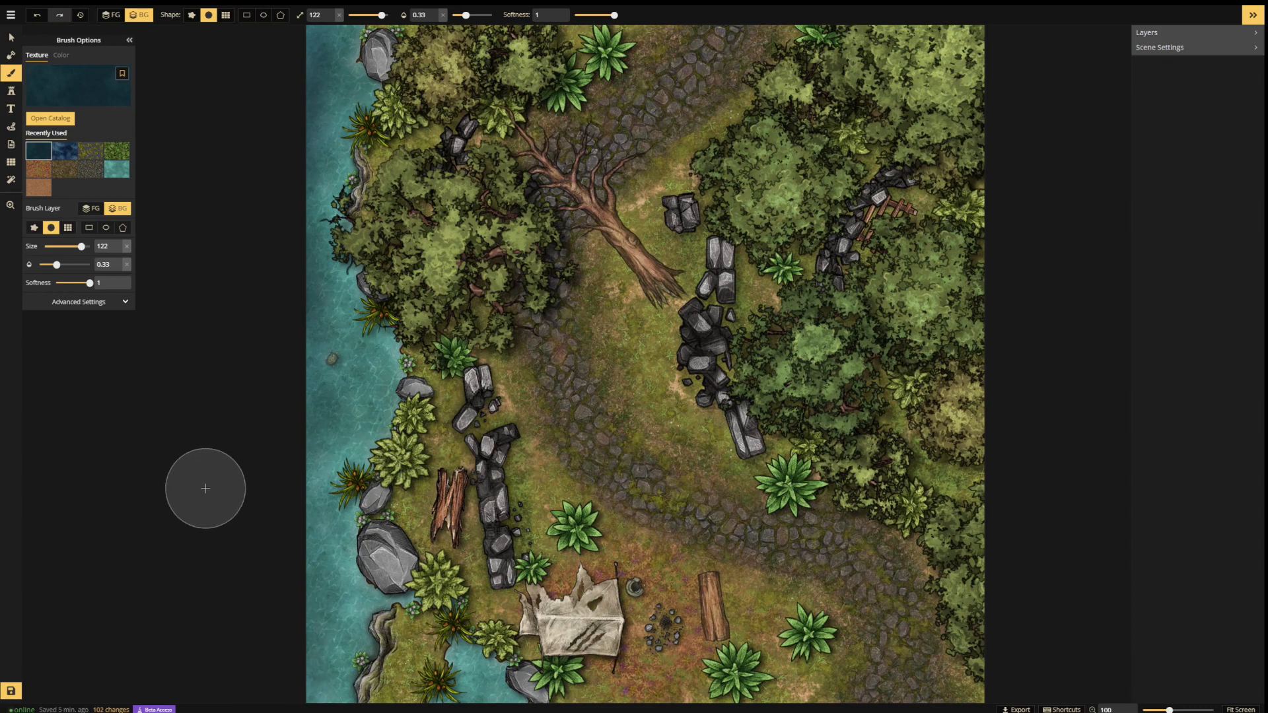
# - Load the fourth desert Sand texture and brush it lightly over the ground by the northern road at opacity 0.24
pyautogui.click(54, 120)
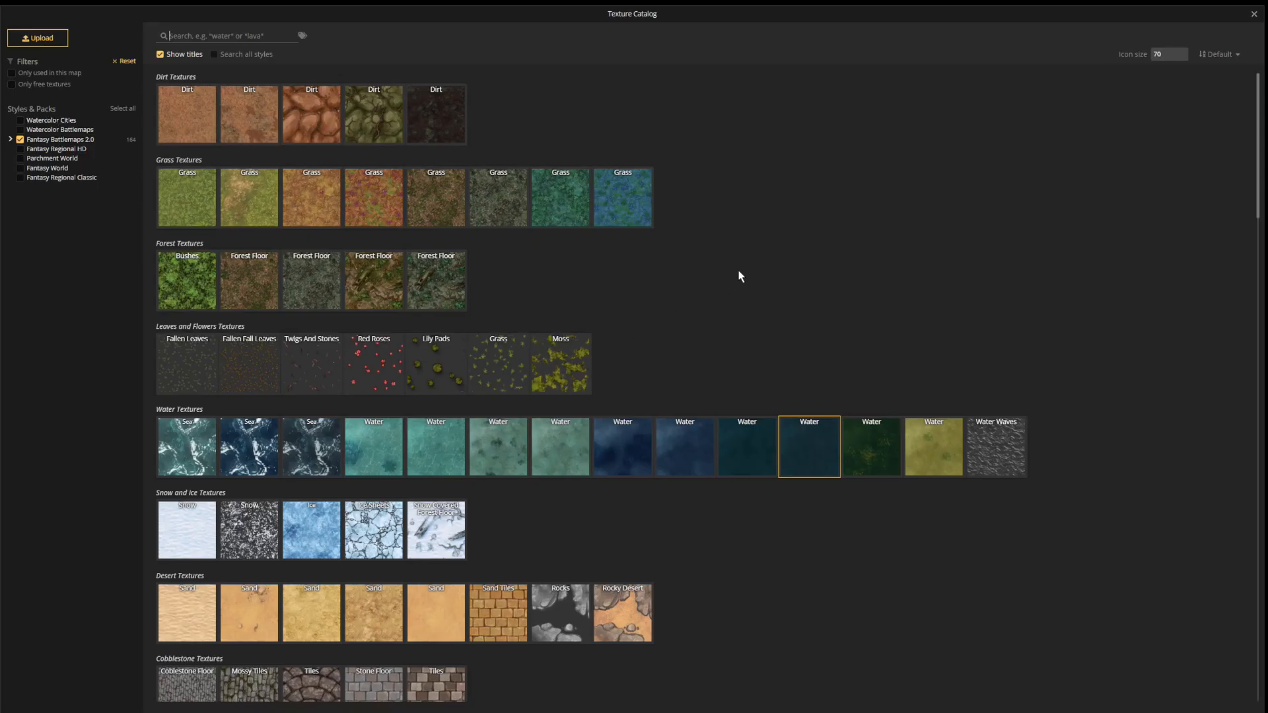
pyautogui.scroll(-3, 693, 441)
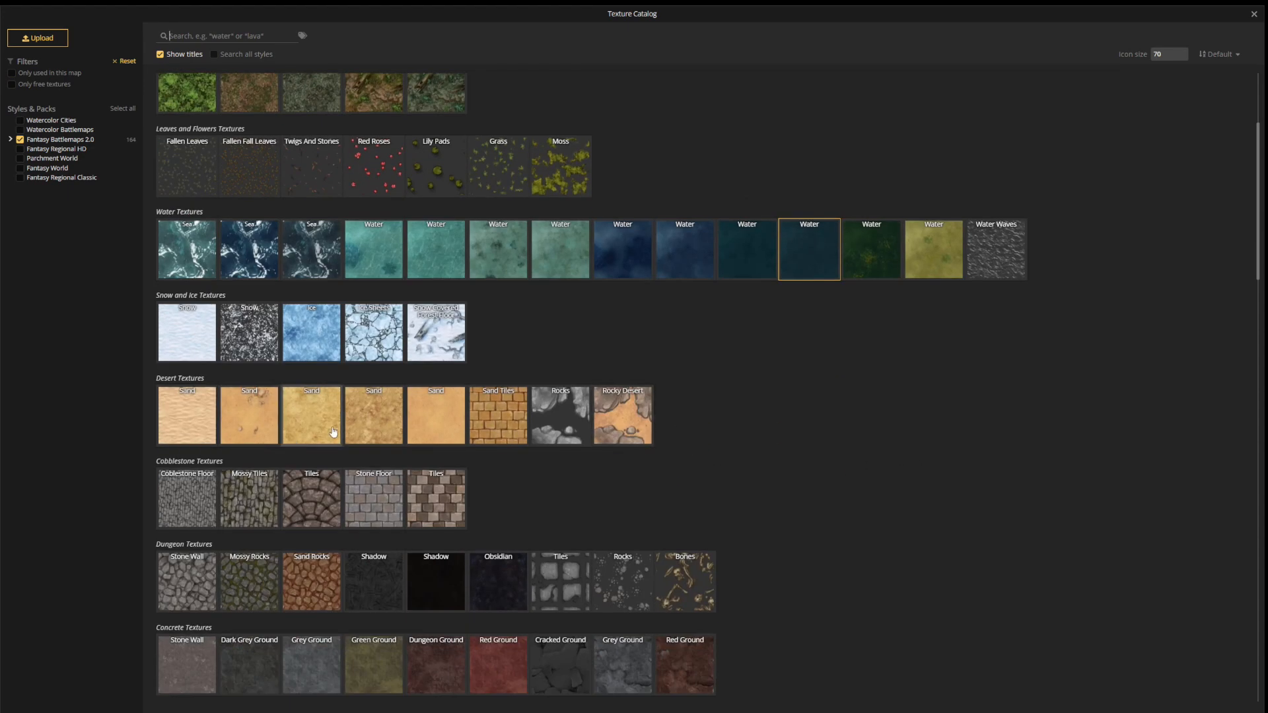
pyautogui.click(373, 420)
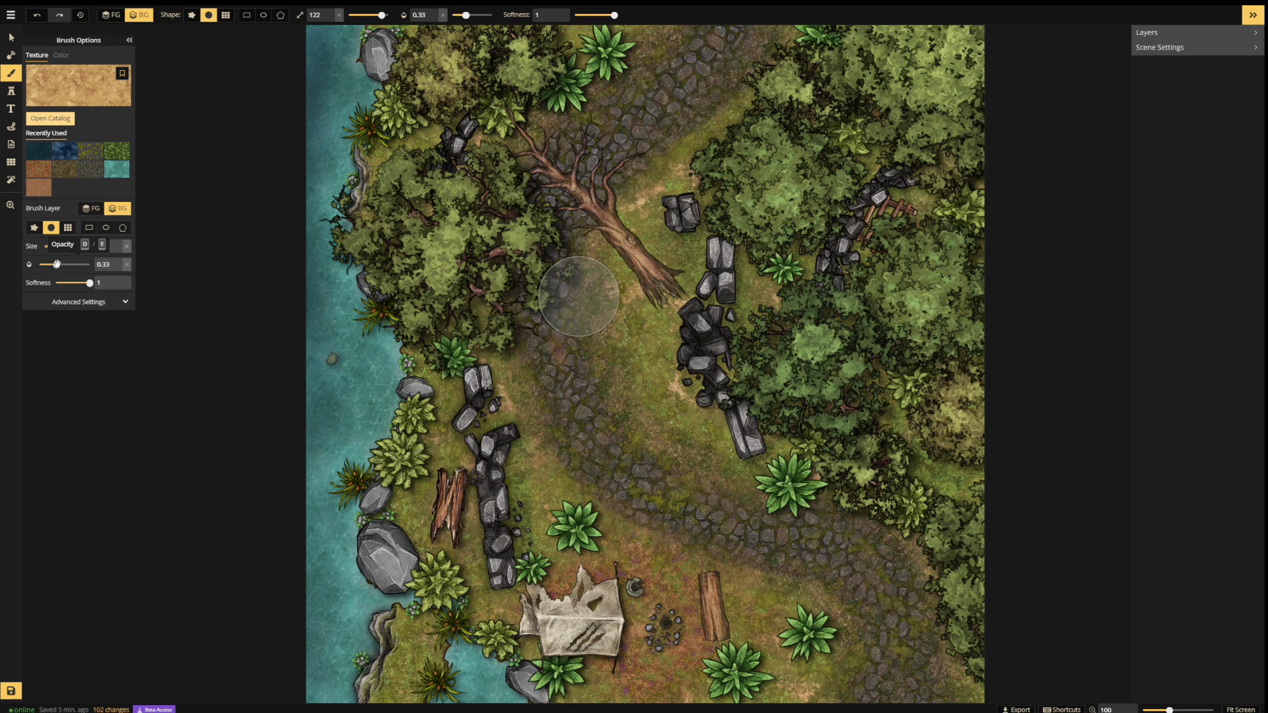
pyautogui.moveTo(57, 264); pyautogui.dragTo(51, 264)
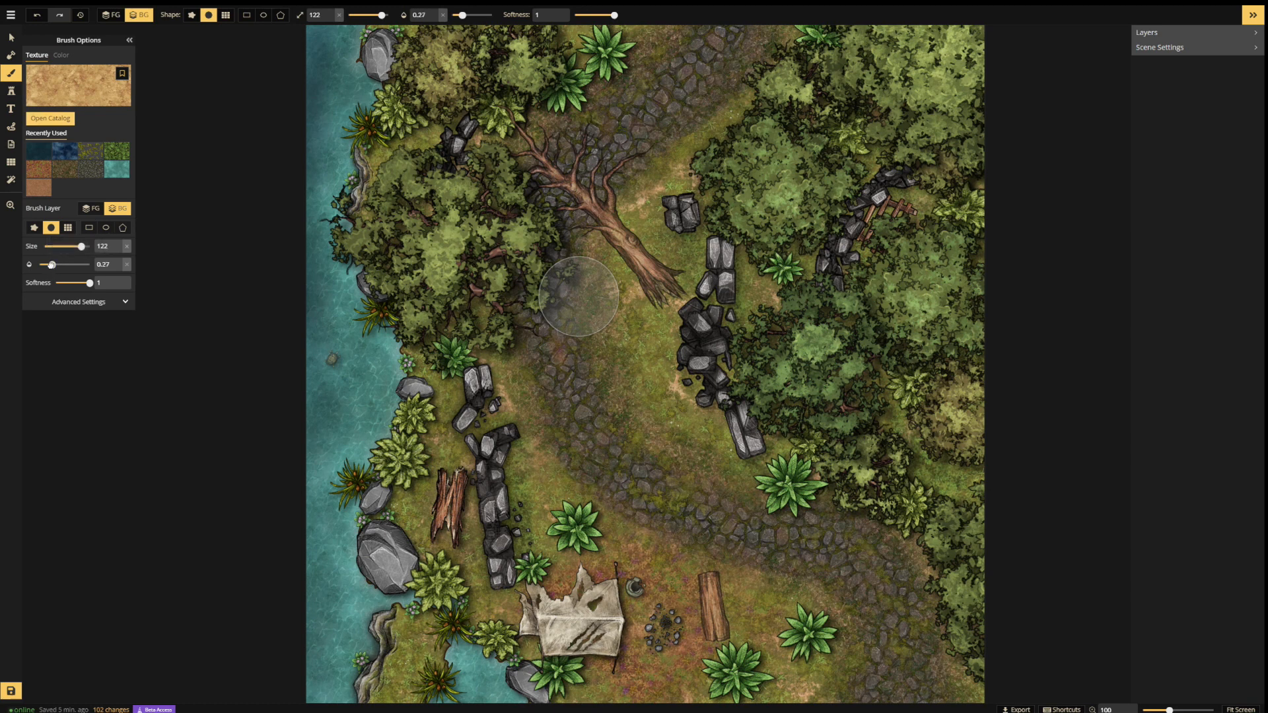
pyautogui.click(729, 63)
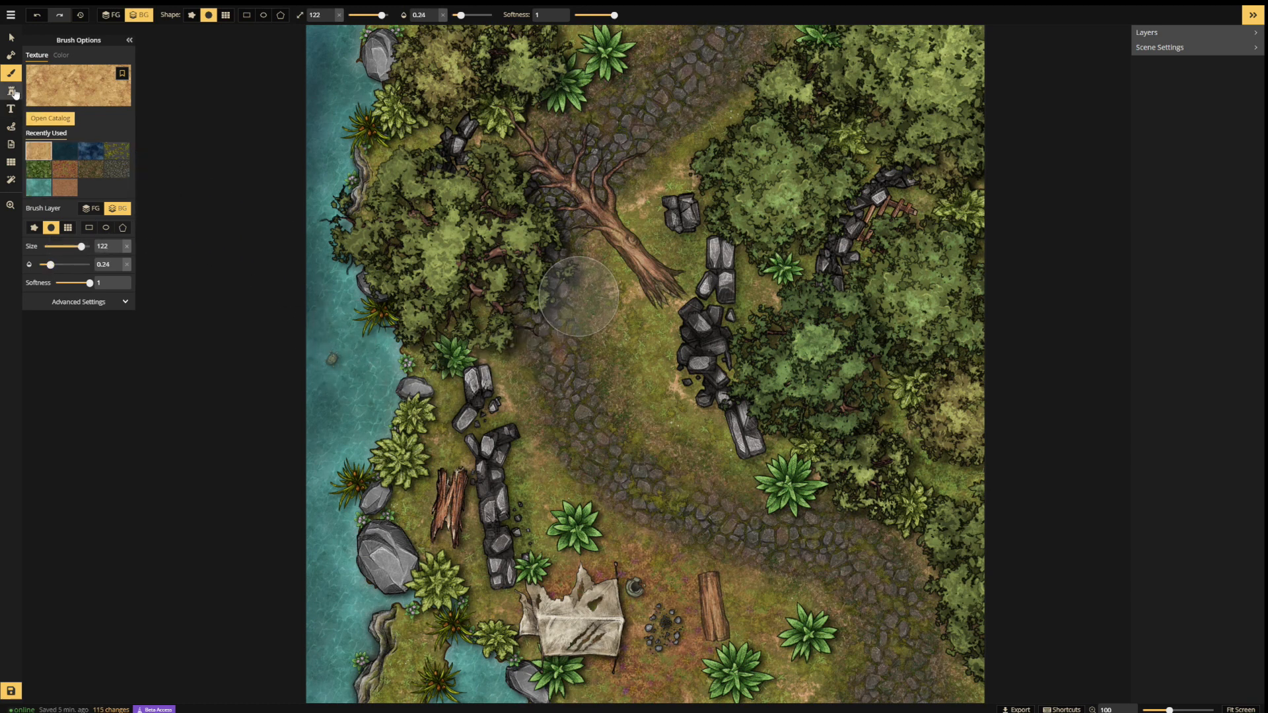
# - Paint Sand on the background layer along the shoreline with brush size 38, raising the opacity from 0.39 to 0.54
pyautogui.moveTo(81, 246); pyautogui.dragTo(66, 247)
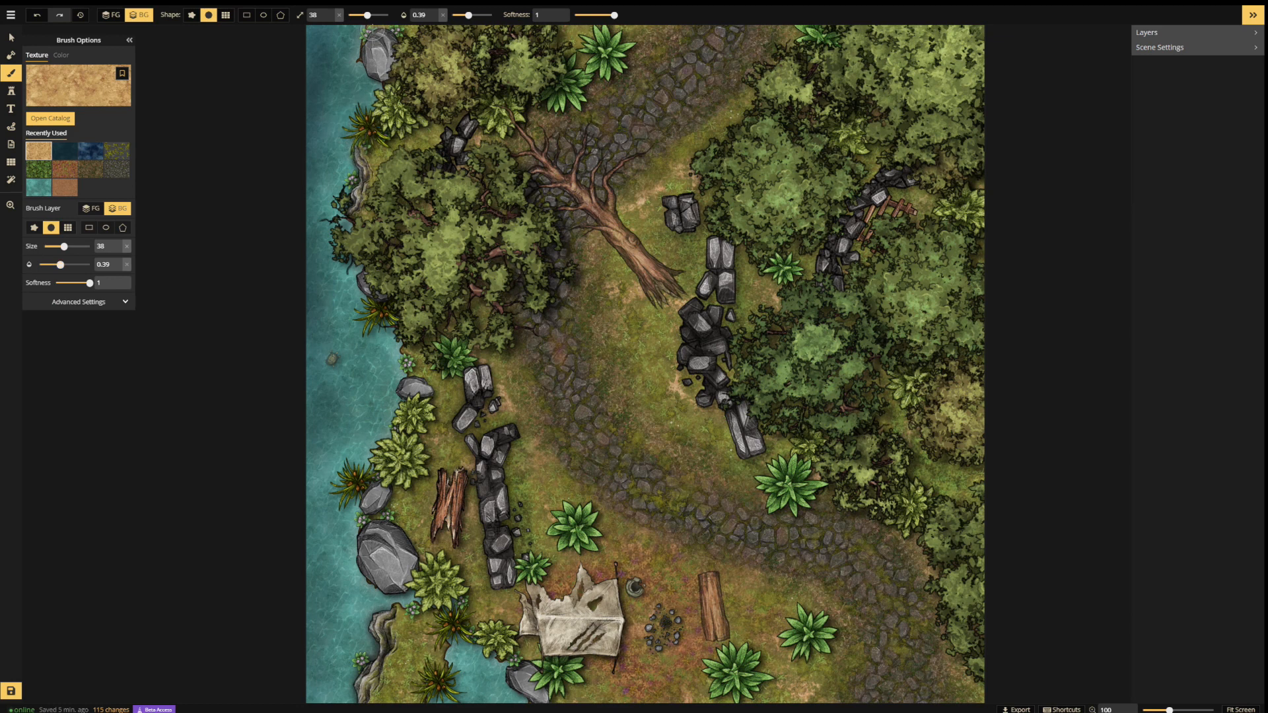
pyautogui.moveTo(373, 29); pyautogui.dragTo(410, 370)
pyautogui.moveTo(398, 327); pyautogui.dragTo(397, 325)
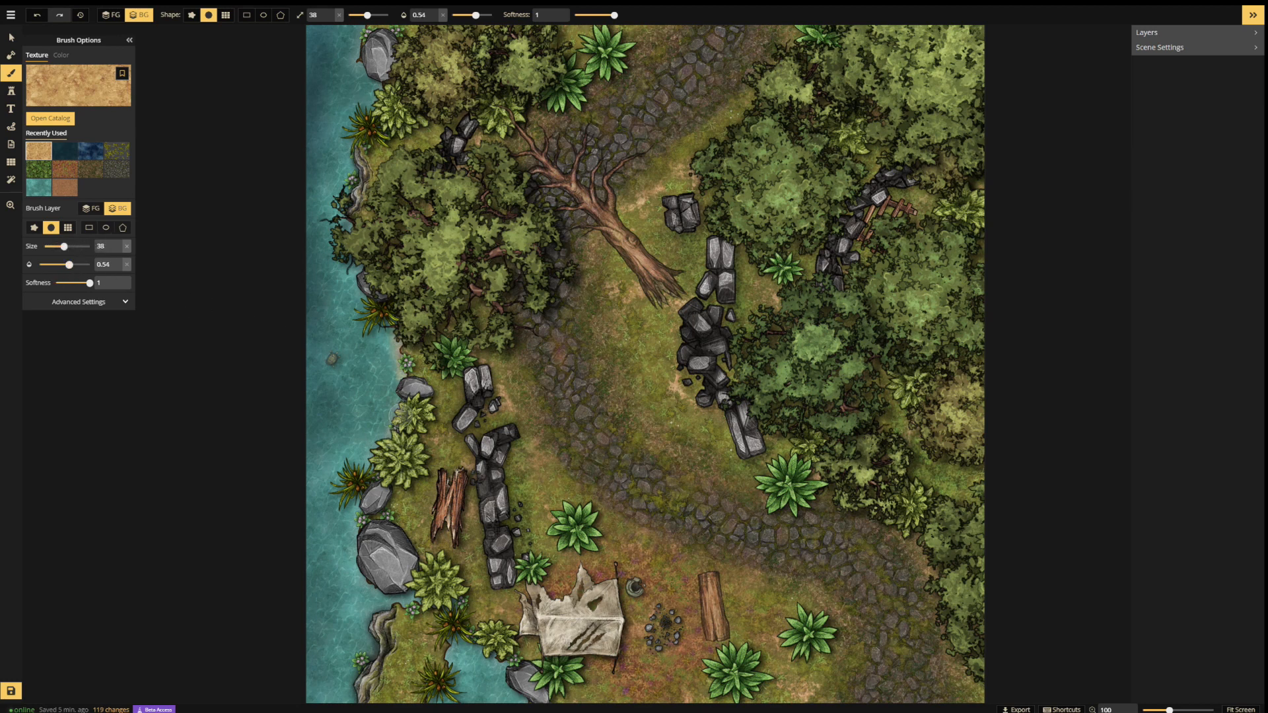
pyautogui.moveTo(383, 461); pyautogui.dragTo(382, 457)
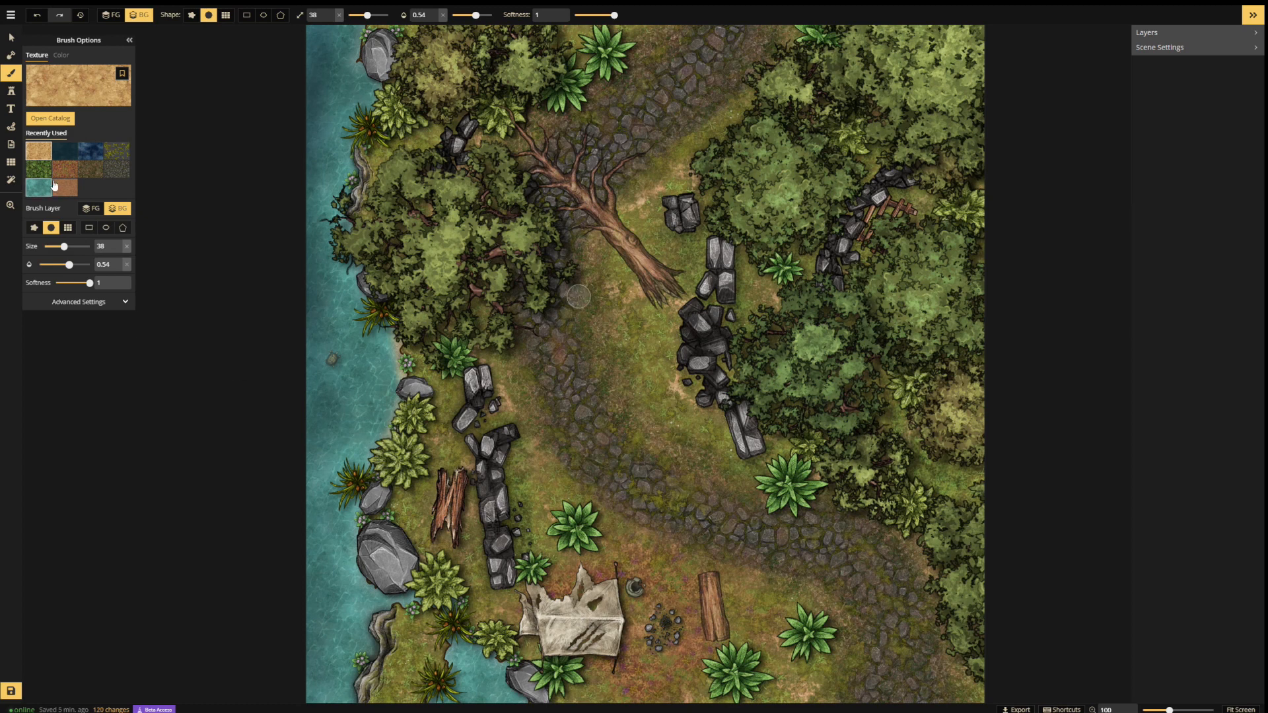
# - Switch the Sand brush to the foreground layer, undo the first stroke and paint along the shore at opacity 0.33
pyautogui.click(92, 210)
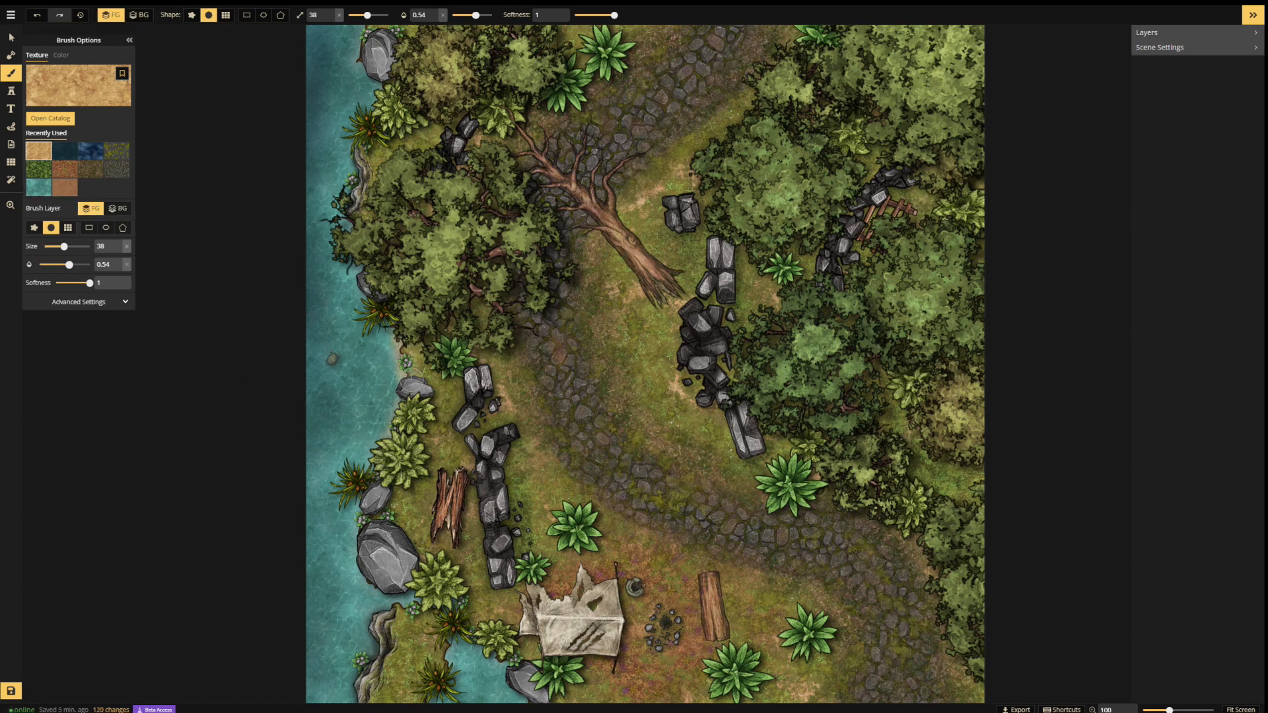
pyautogui.moveTo(411, 355); pyautogui.dragTo(408, 385)
pyautogui.hotkey('ctrl', 'z')
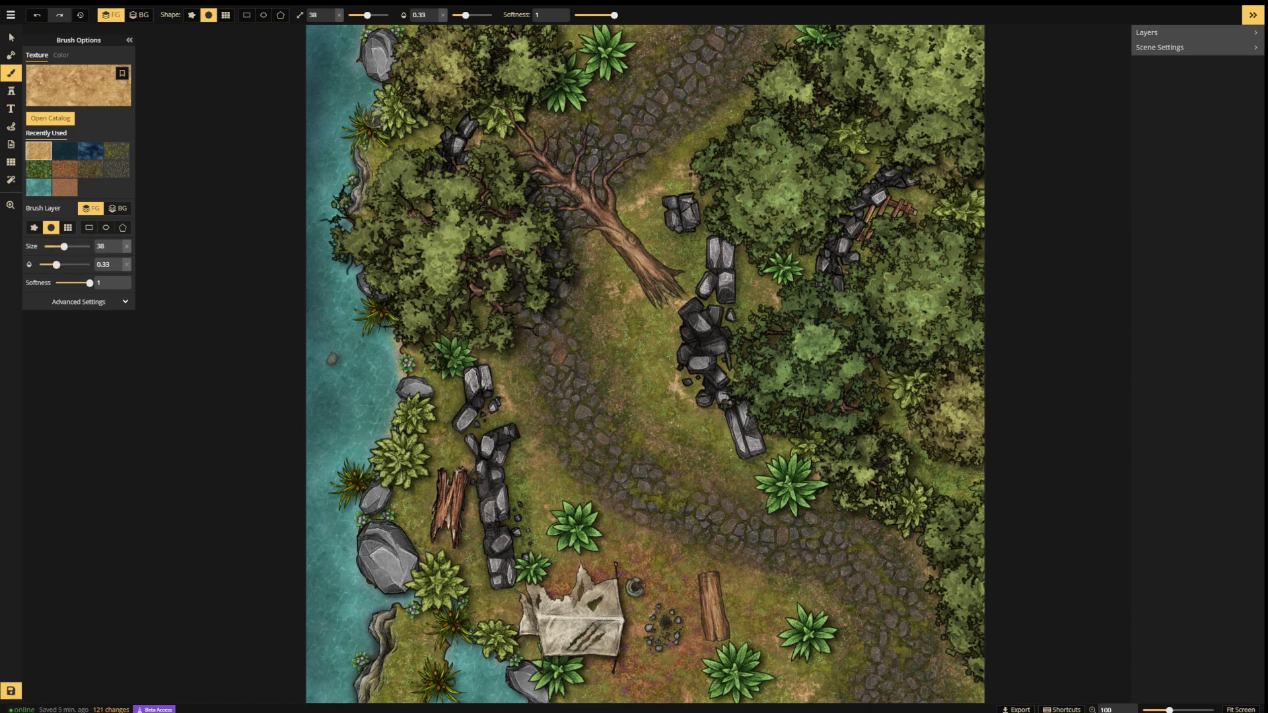
pyautogui.moveTo(397, 31)
pyautogui.mouseDown()
pyautogui.moveTo(367, 116)
pyautogui.moveTo(368, 243)
pyautogui.mouseUp()
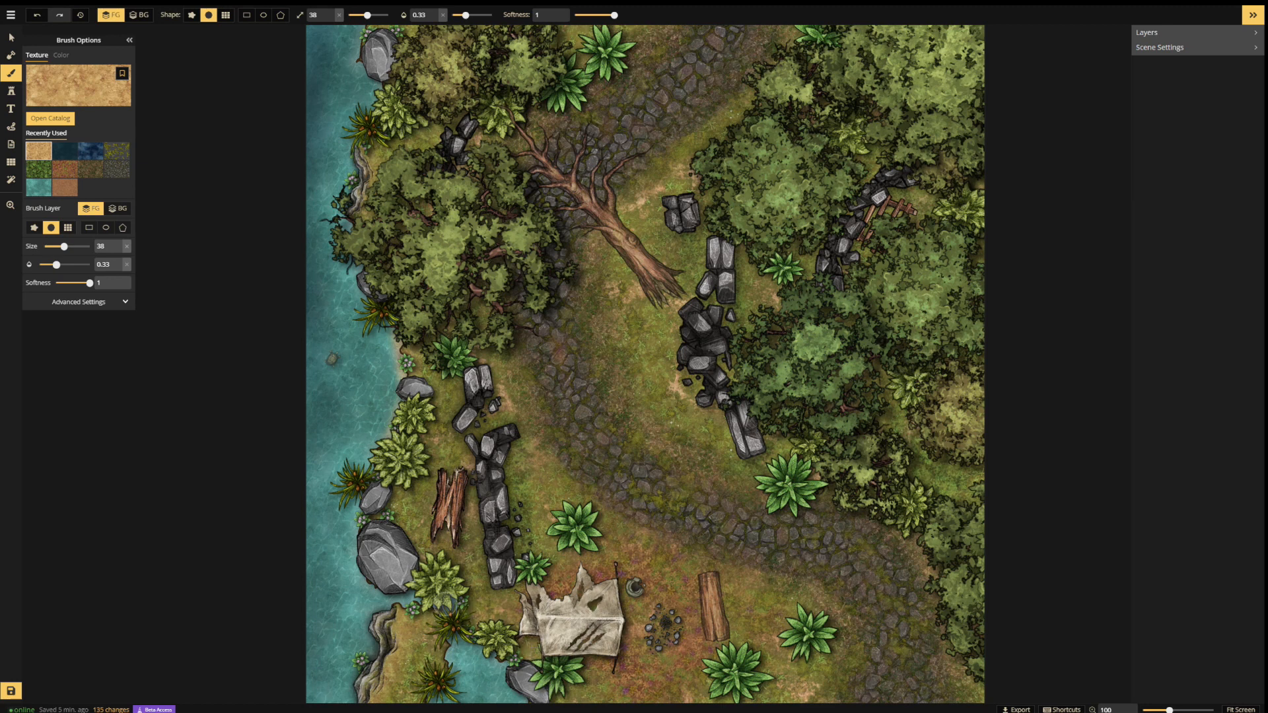
# - Blend Sand into the shallow water along the western shoreline on the background layer at size 38 and opacity 0.33
pyautogui.click(116, 210)
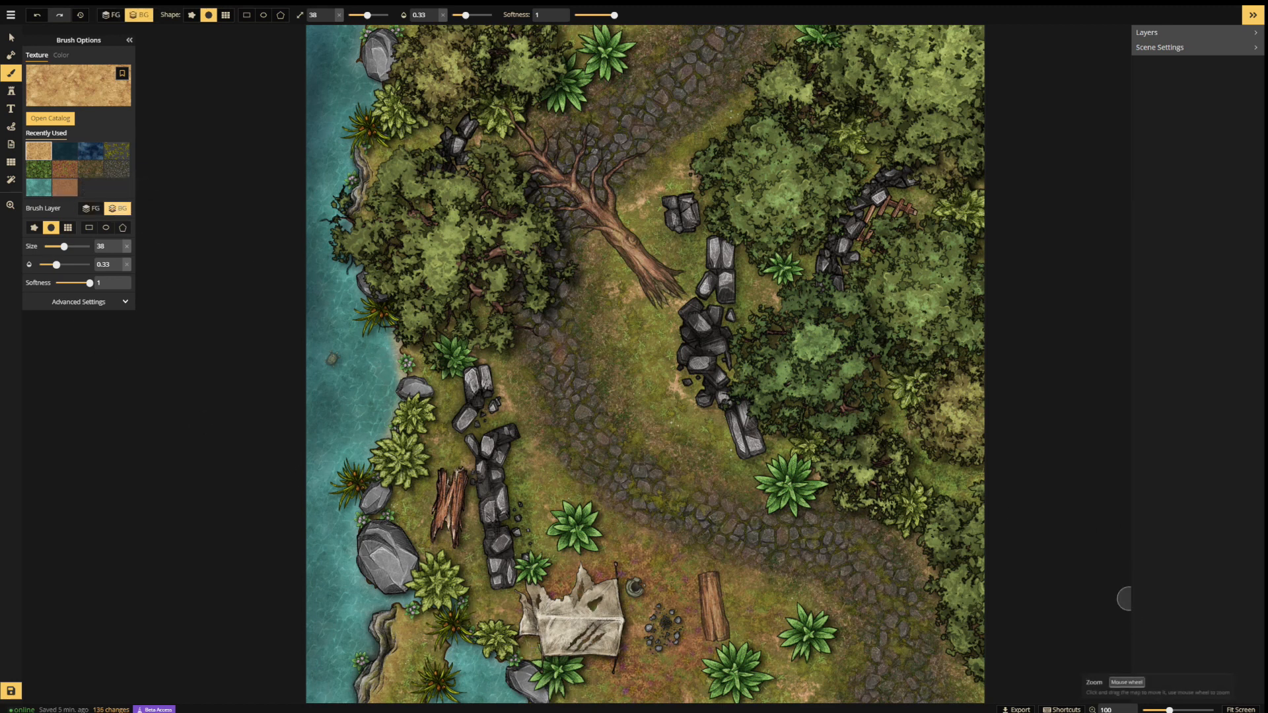
pyautogui.moveTo(1169, 711); pyautogui.dragTo(1185, 710)
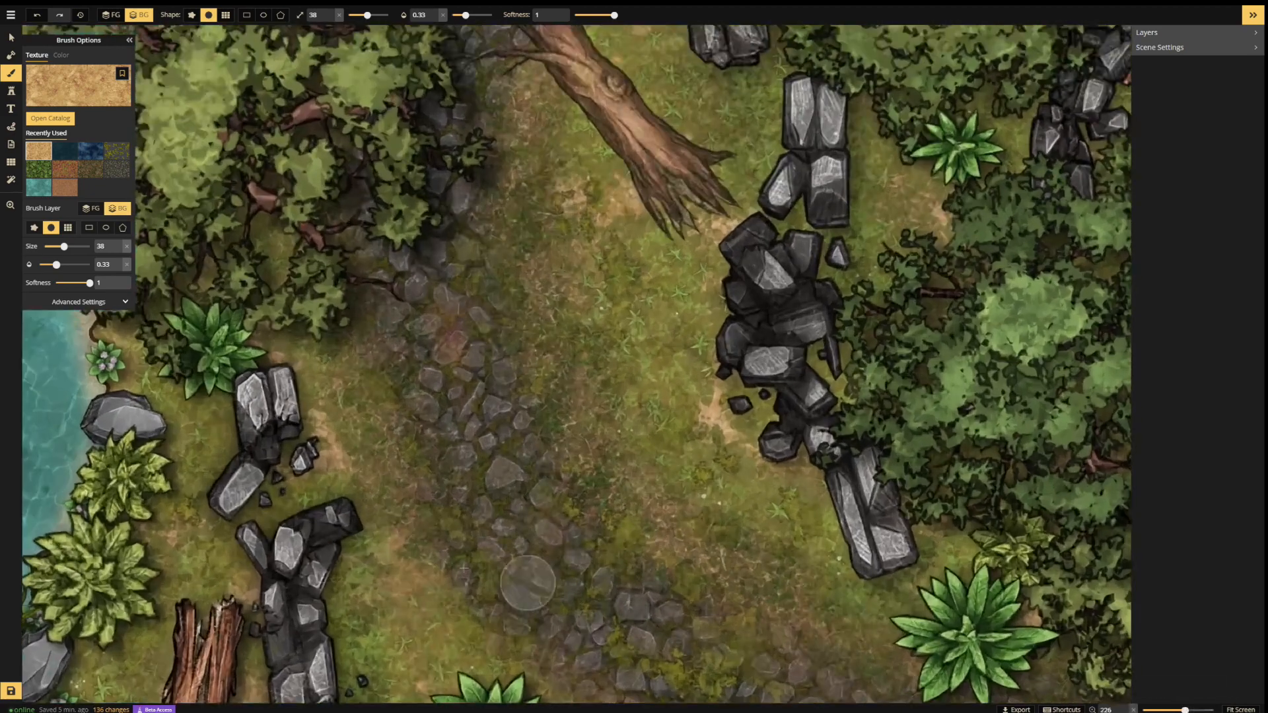
pyautogui.press('space')
pyautogui.moveTo(276, 400); pyautogui.dragTo(855, 406)
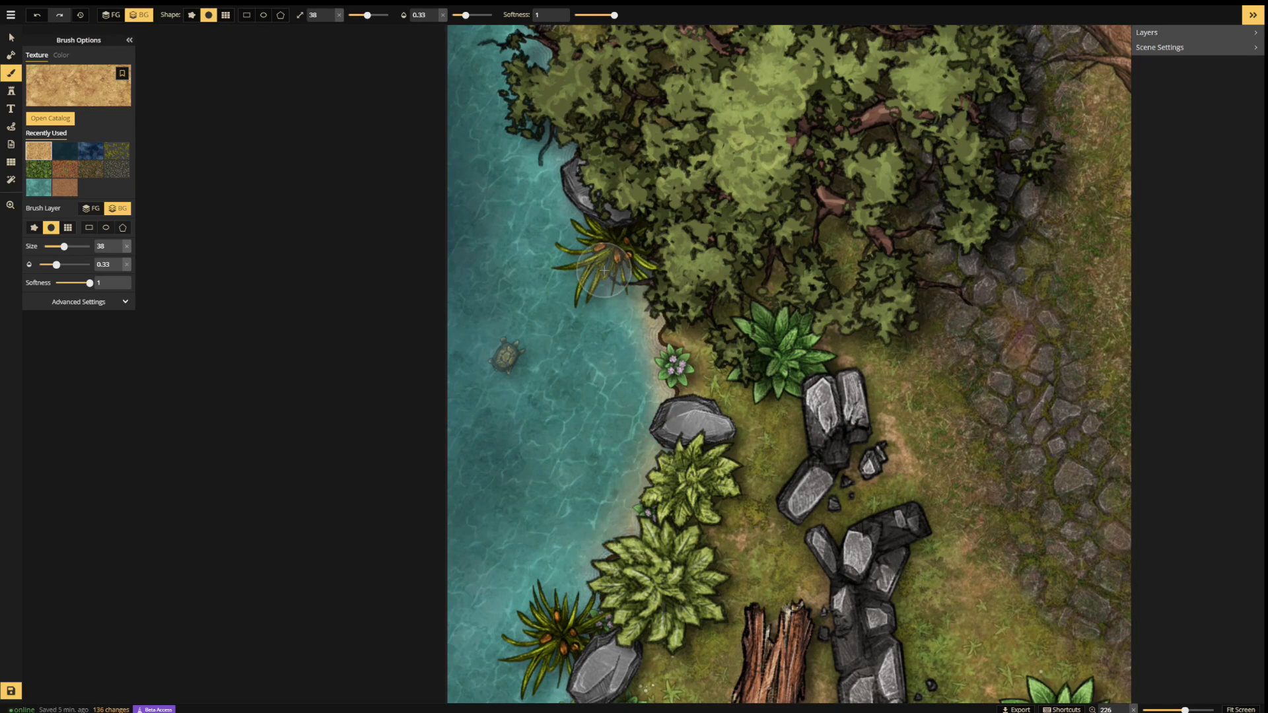
pyautogui.moveTo(555, 135); pyautogui.dragTo(579, 175)
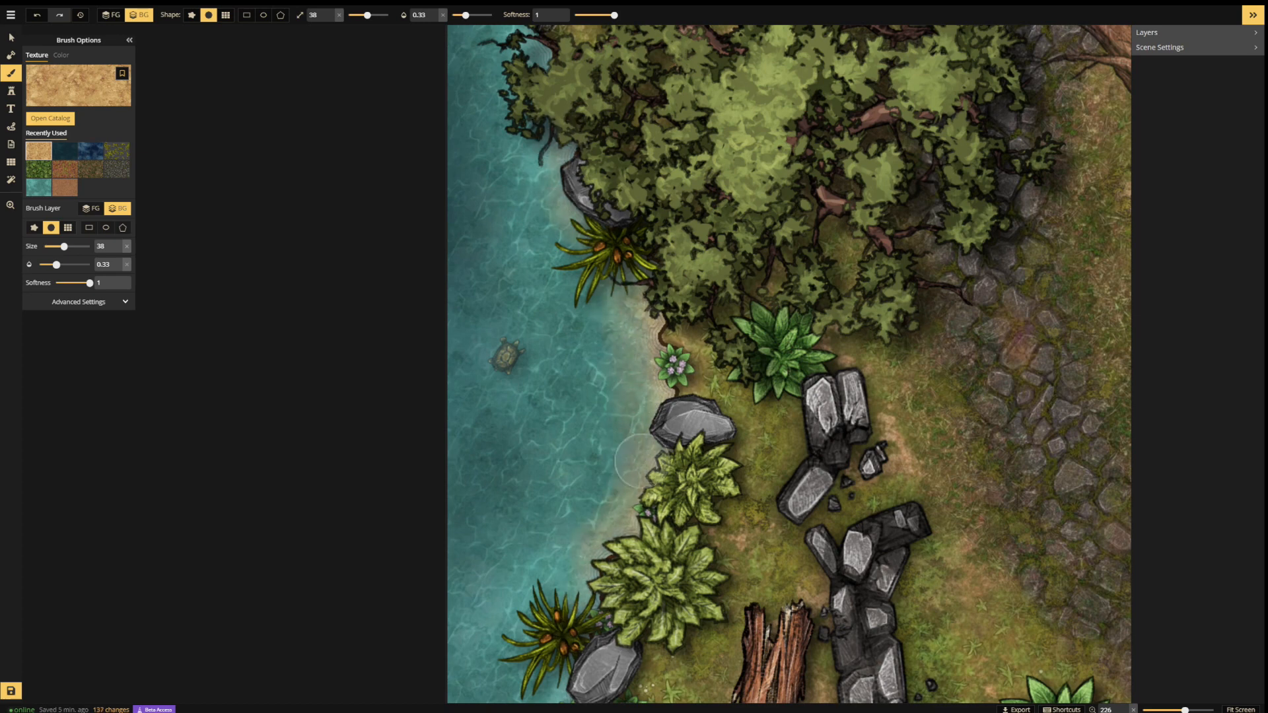
pyautogui.moveTo(585, 548)
pyautogui.mouseDown()
pyautogui.moveTo(582, 625)
pyautogui.moveTo(589, 567)
pyautogui.mouseUp()
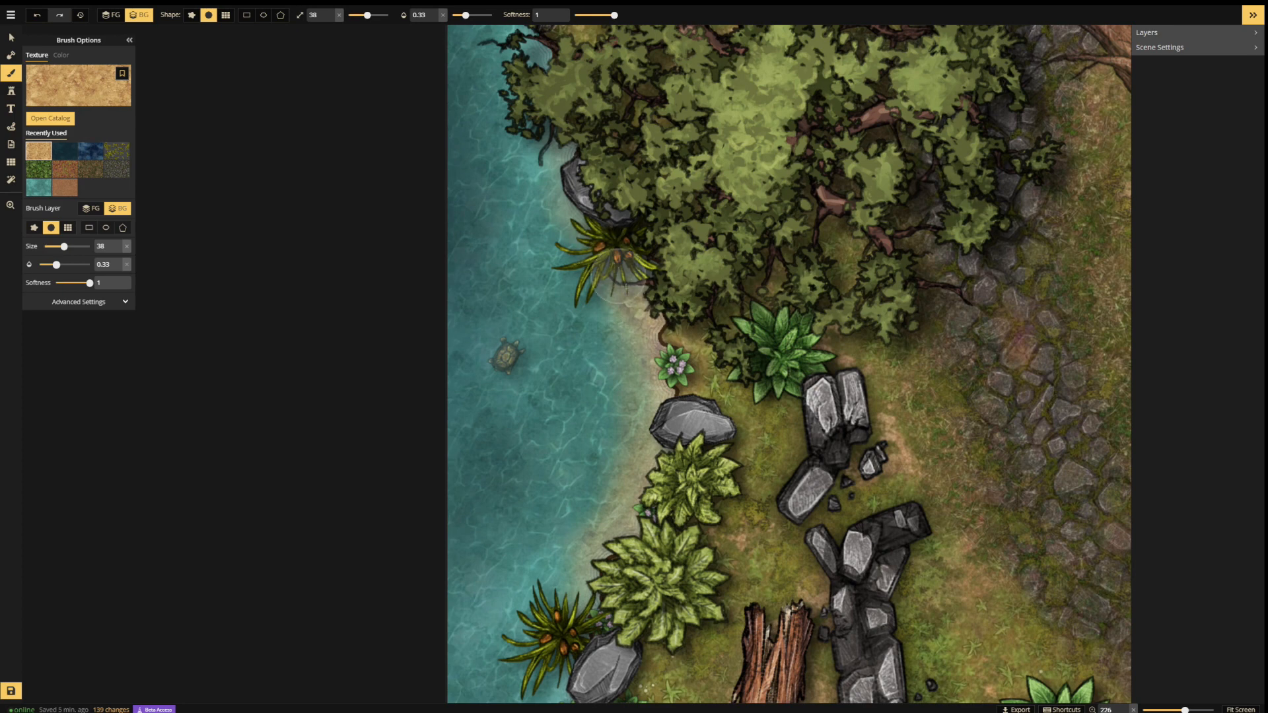
pyautogui.moveTo(579, 676); pyautogui.dragTo(589, 619)
pyautogui.moveTo(587, 668); pyautogui.dragTo(596, 622)
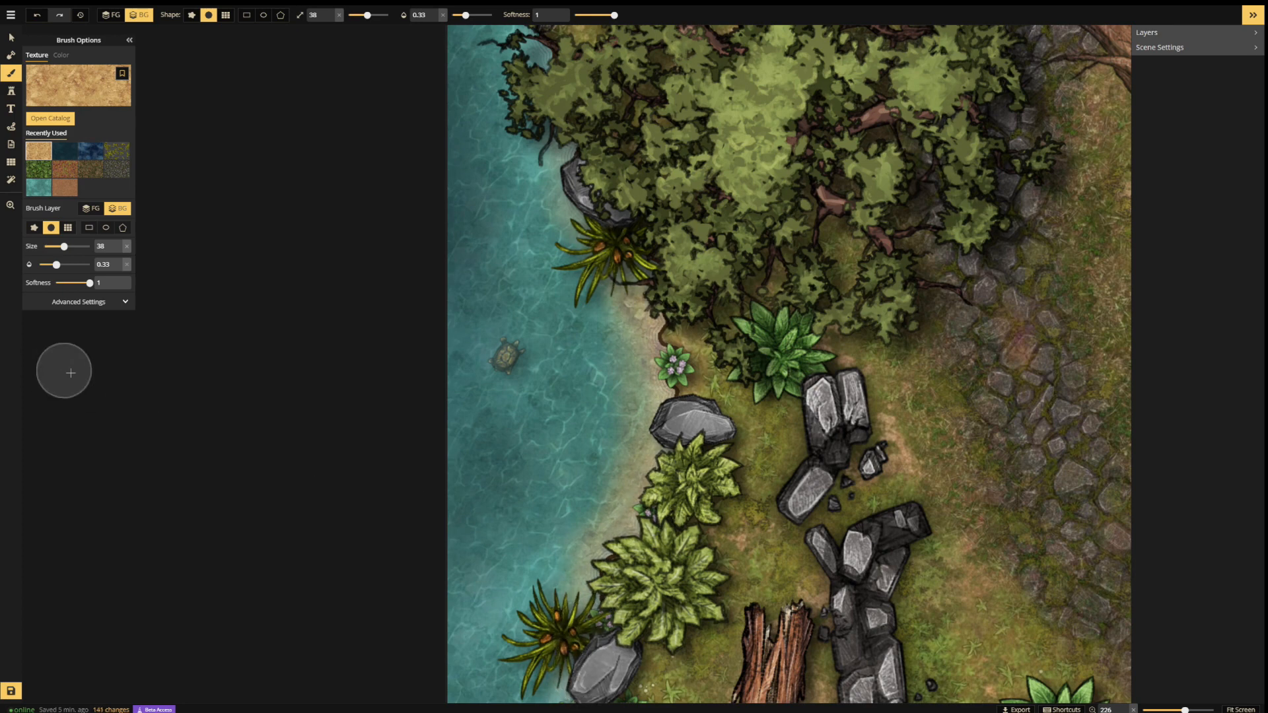
# - Brush Sand on the foreground layer around the shoreline plants and boulder, undoing the strokes beside the small flowering plant
pyautogui.click(93, 209)
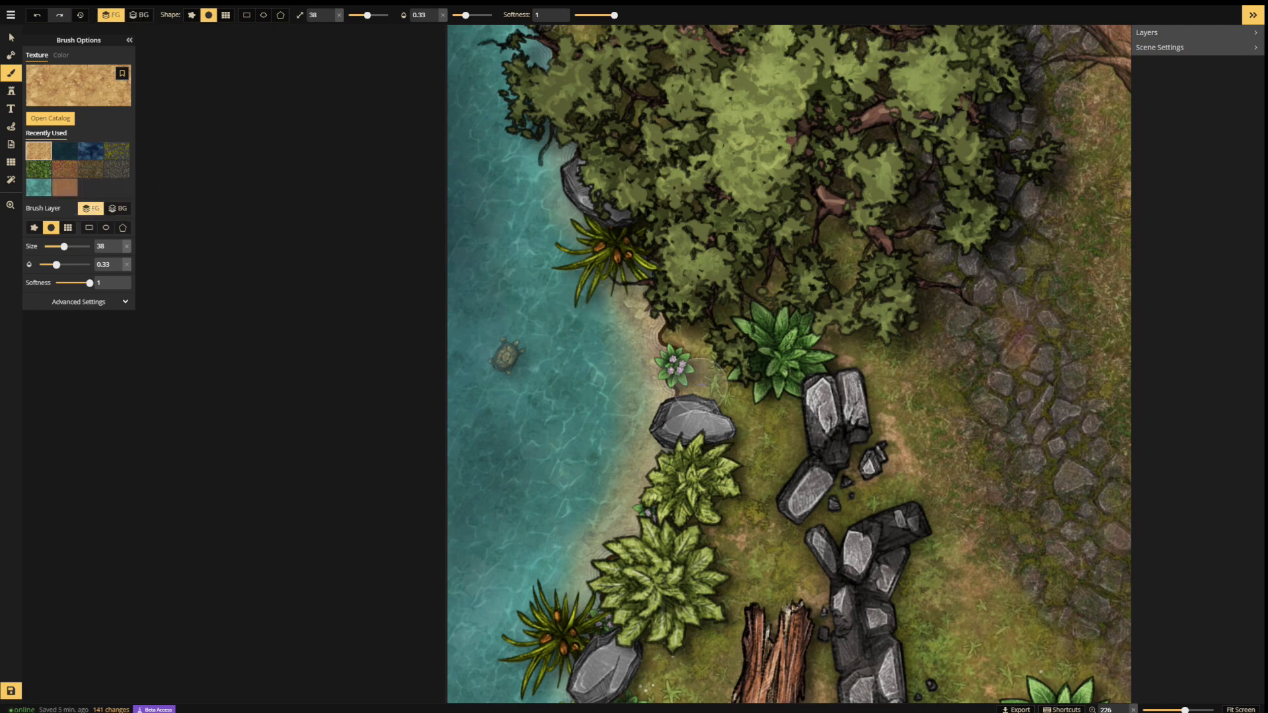
pyautogui.moveTo(681, 333); pyautogui.dragTo(691, 391)
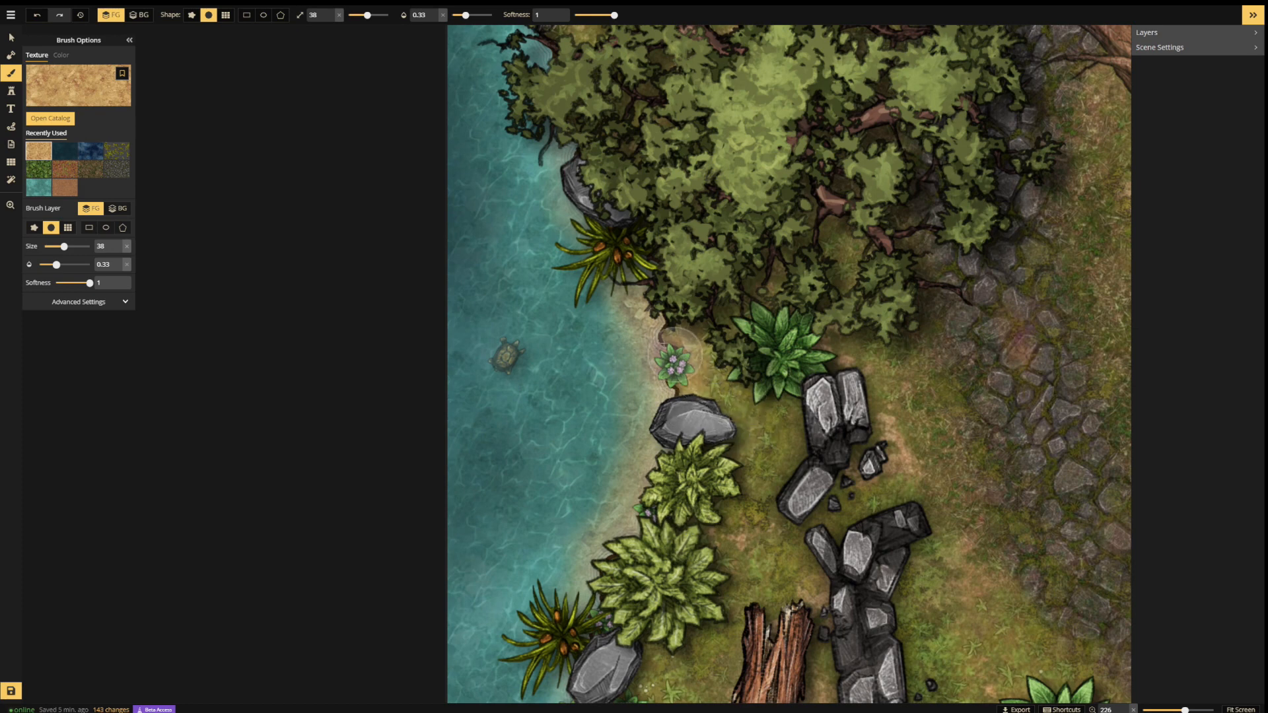
pyautogui.hotkey('ctrl', 'z')
pyautogui.hotkey('ctrl', 'z')
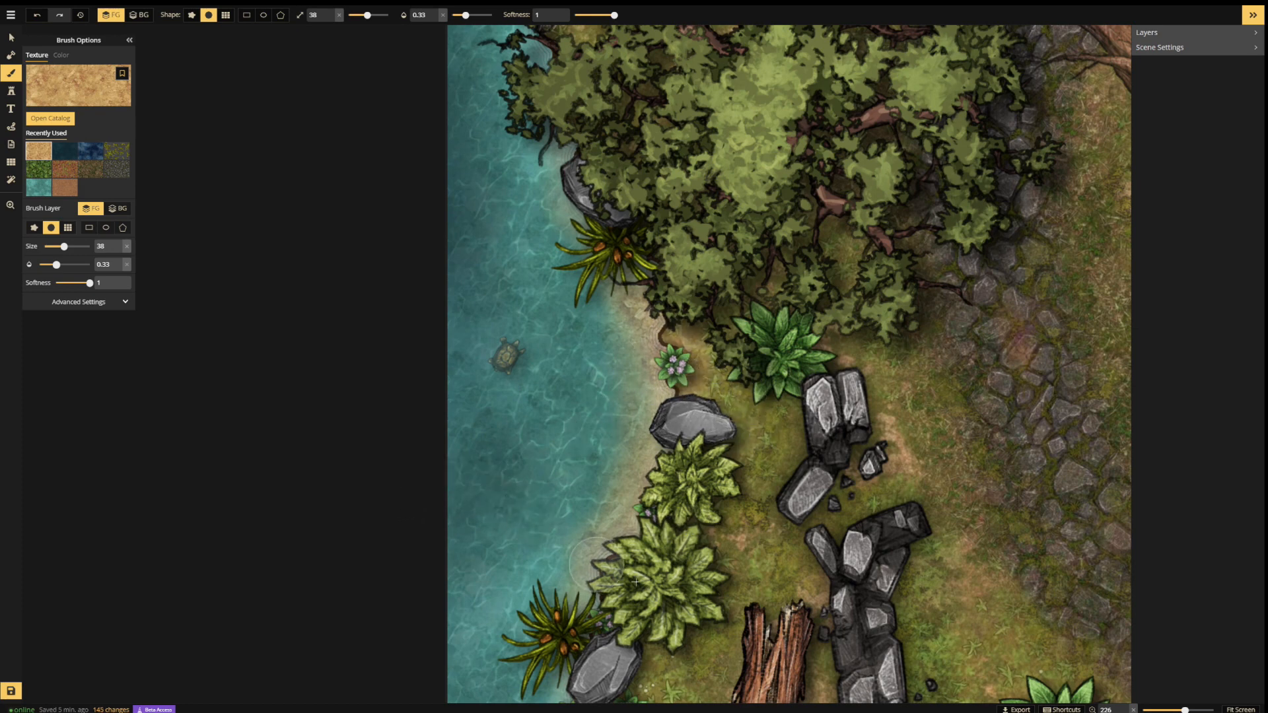
pyautogui.moveTo(615, 624); pyautogui.dragTo(575, 636)
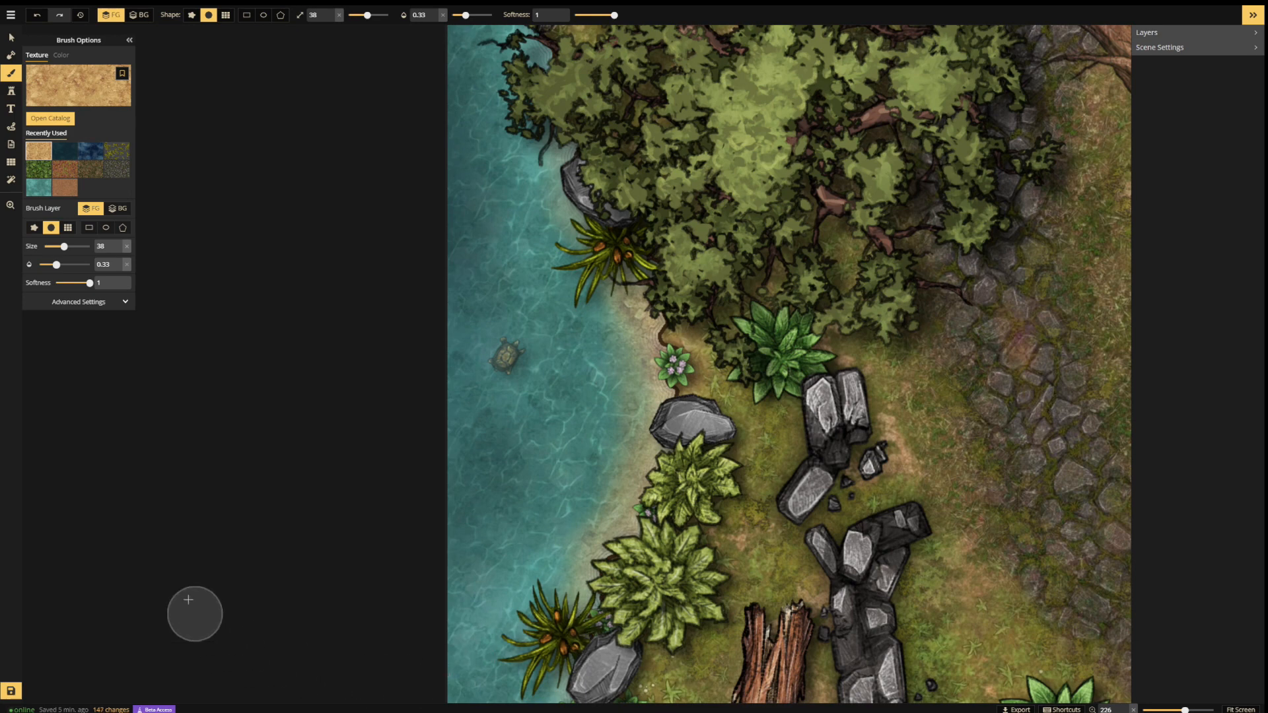
pyautogui.scroll(-5, 555, 503)
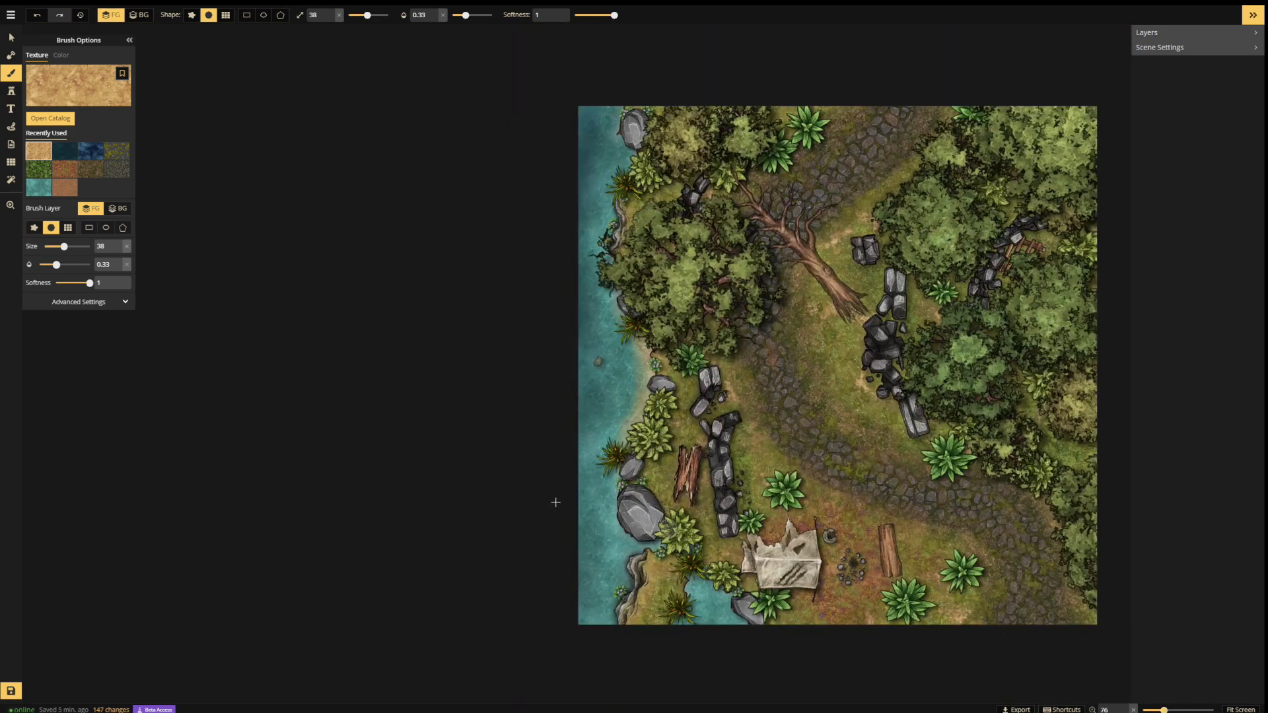
# - Switch to the selection tool and save the map
pyautogui.click(10, 40)
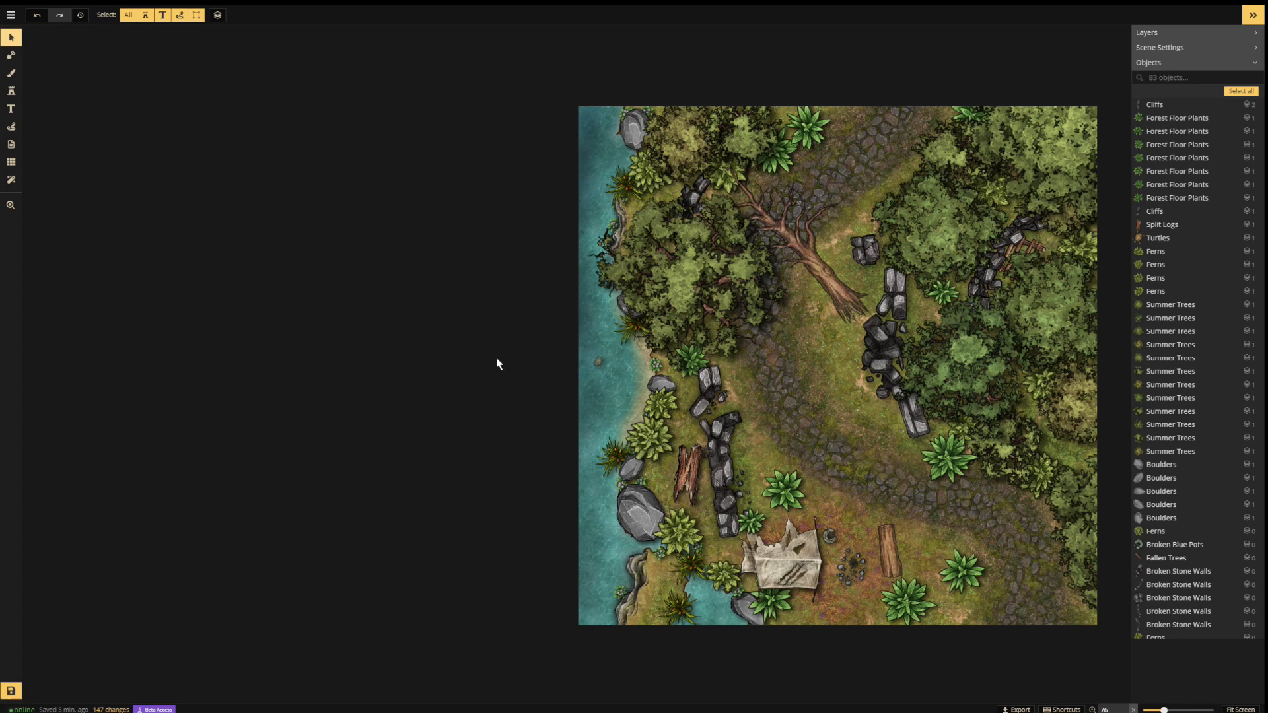
pyautogui.click(10, 18)
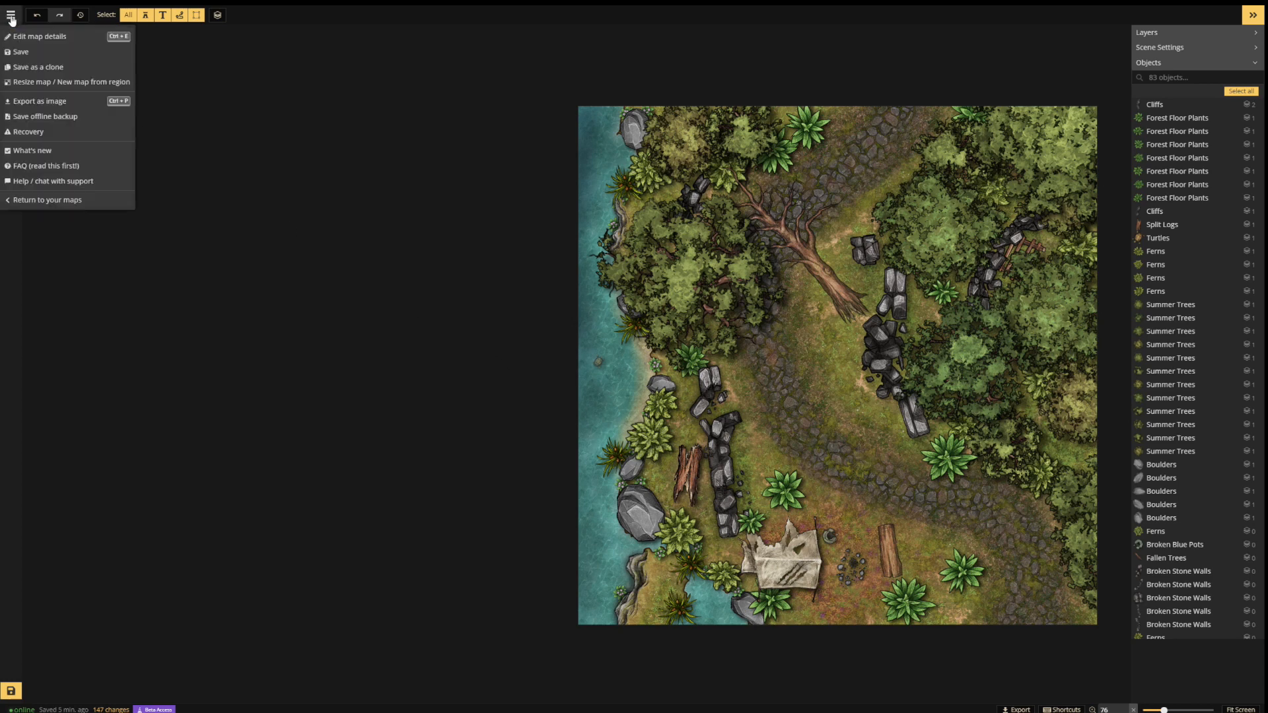
pyautogui.click(19, 54)
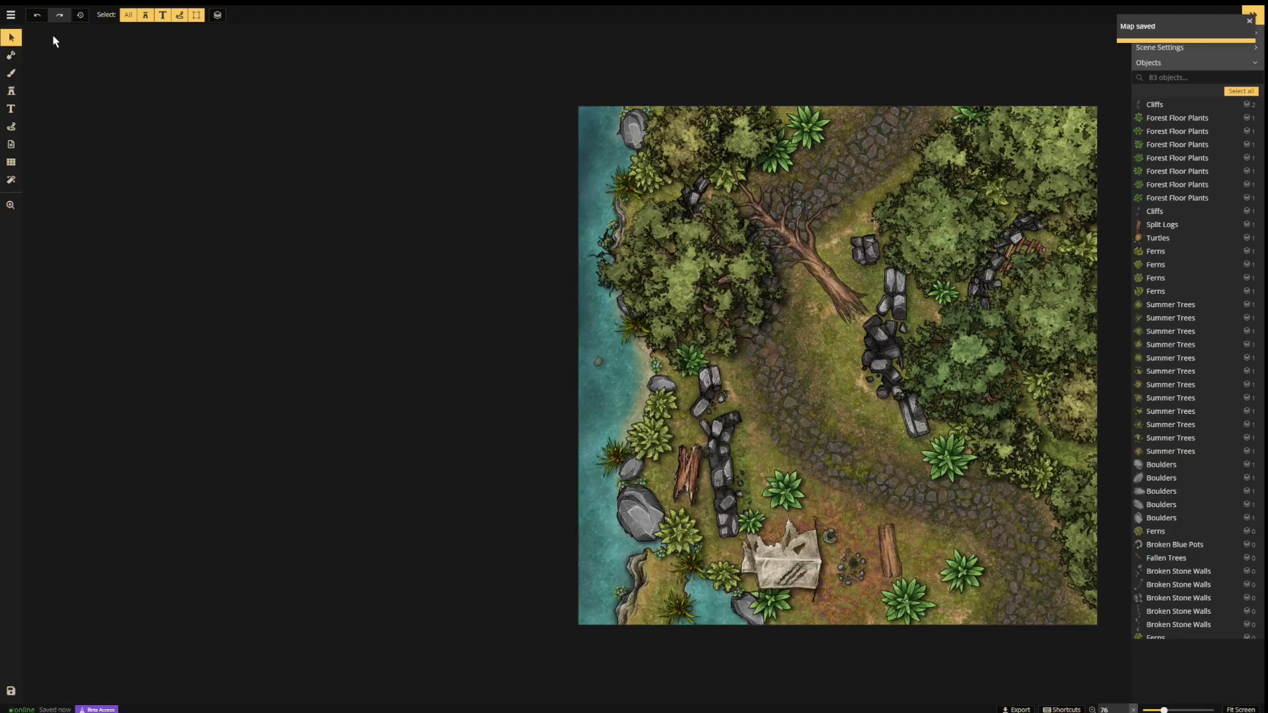
# - Export the map as a 2048 x 2048 px image without HD export and return to editing
pyautogui.click(10, 16)
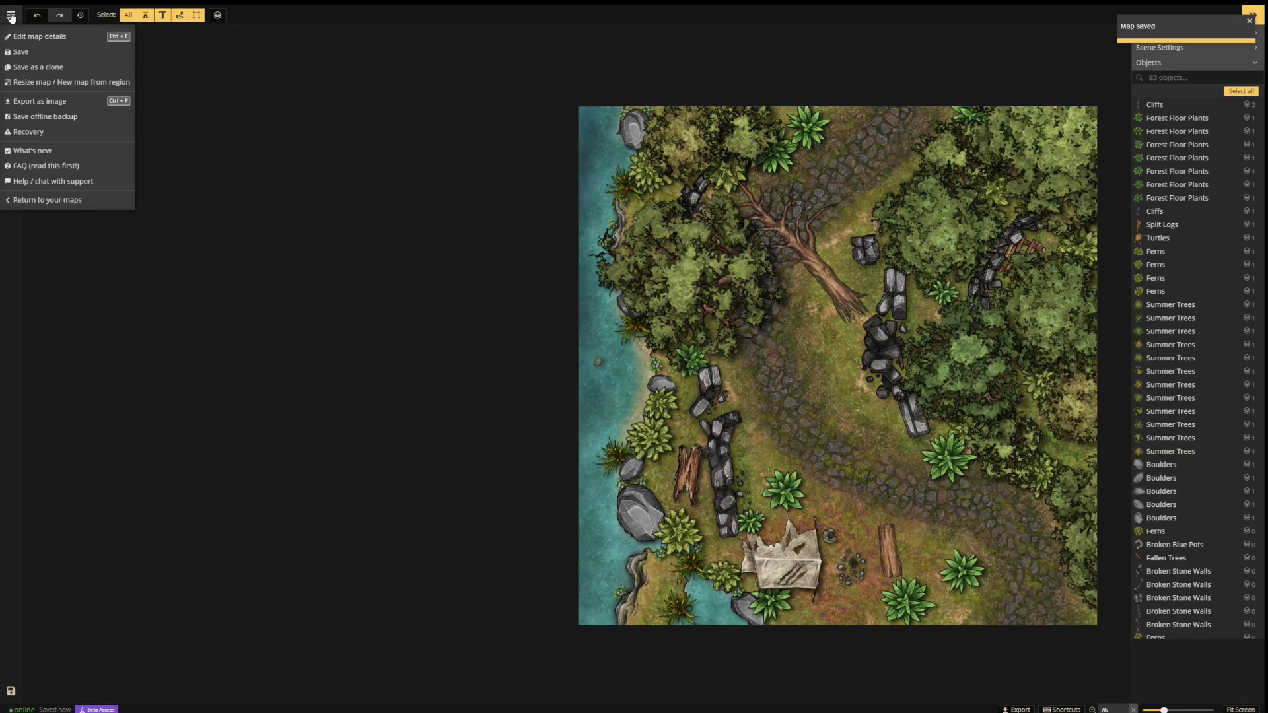
pyautogui.click(36, 103)
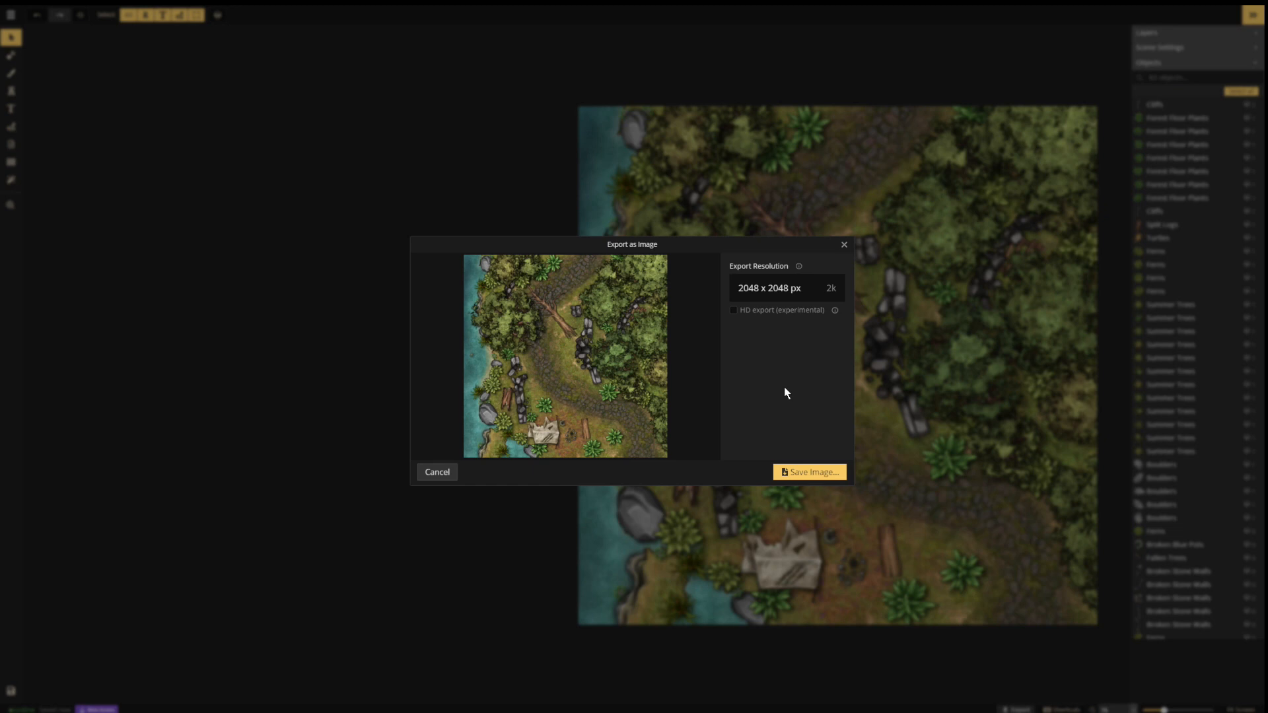
pyautogui.click(805, 473)
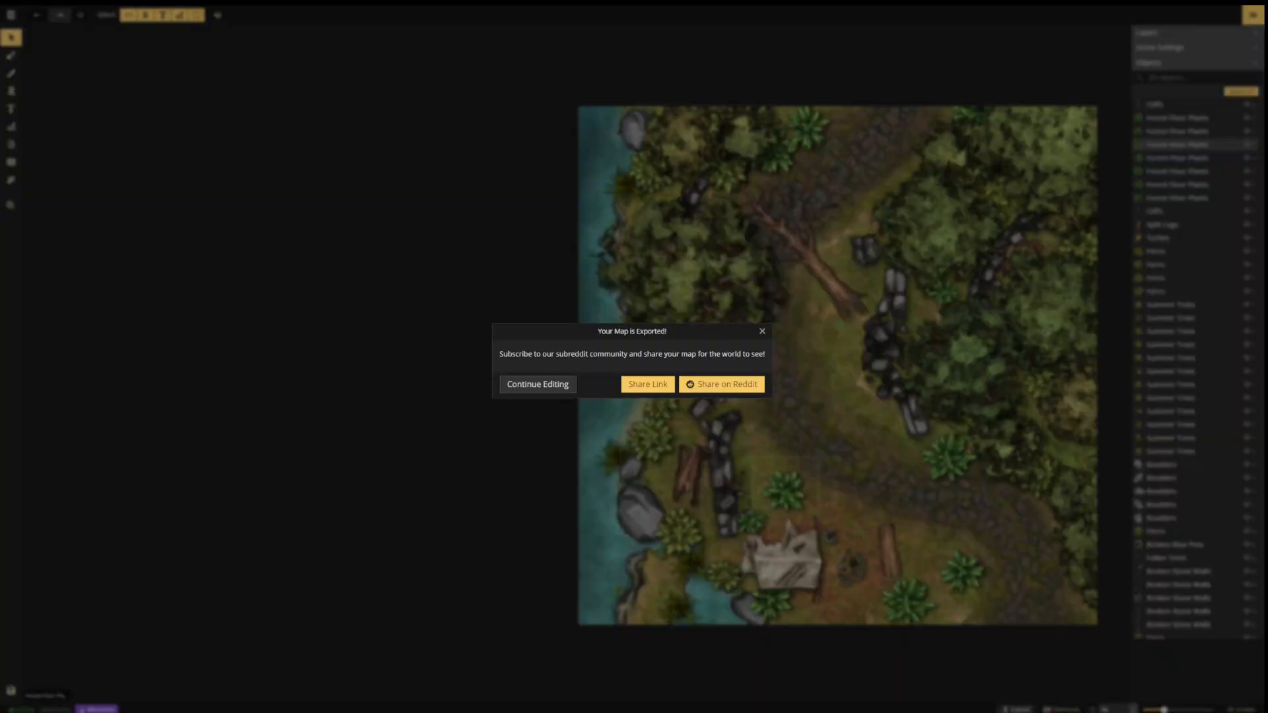
pyautogui.click(531, 394)
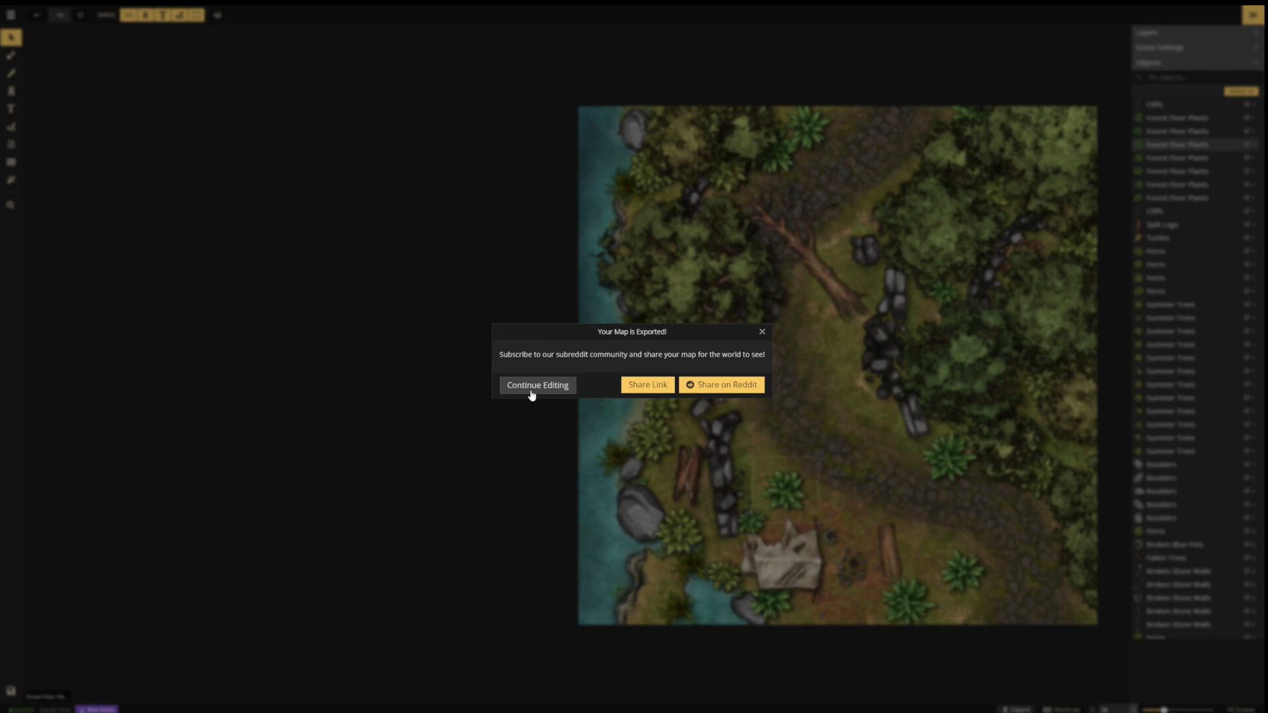